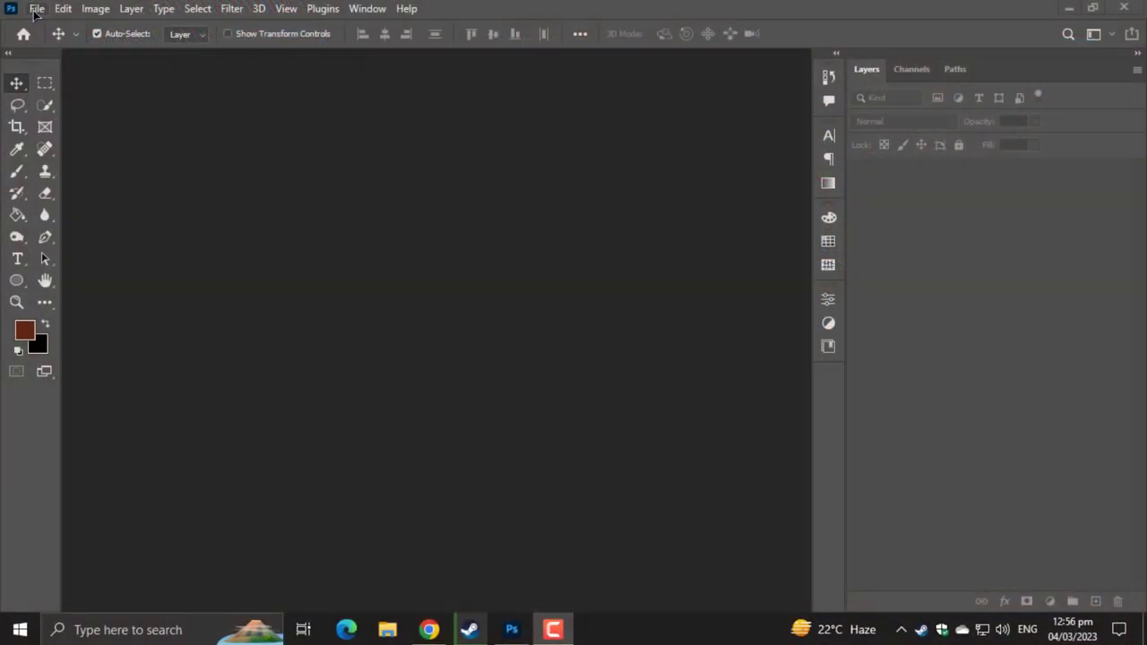
# - Create a document from the 1080 × 1080 preset at 300 ppi, named 'Product social media post design'
pyautogui.click(37, 8)
pyautogui.click(49, 27)
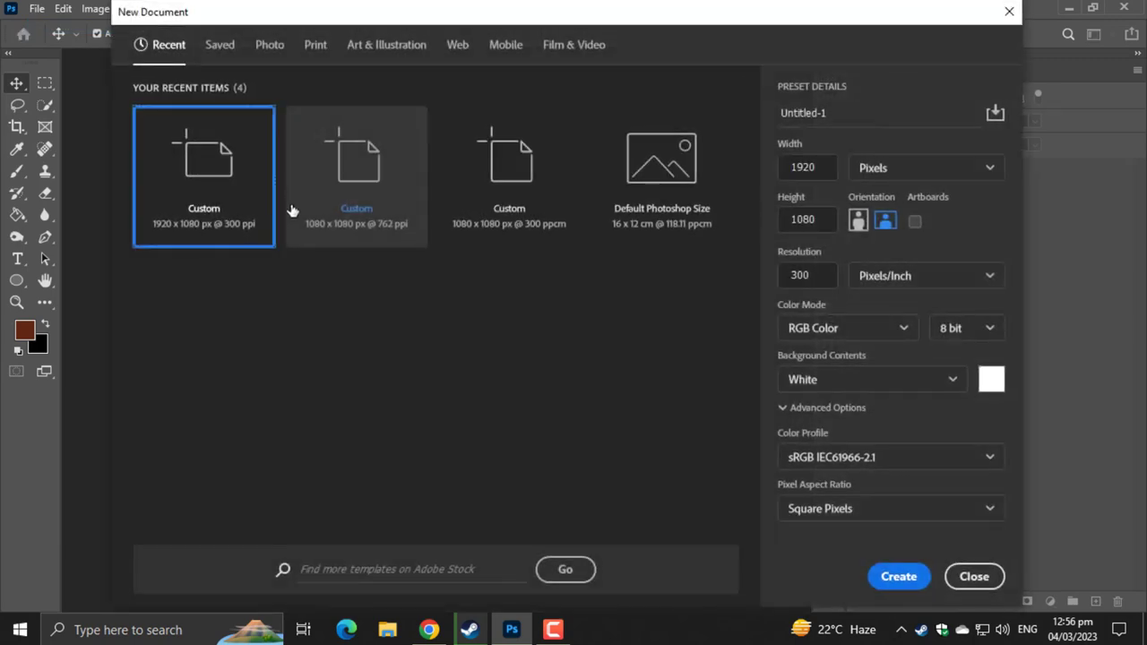
pyautogui.click(352, 195)
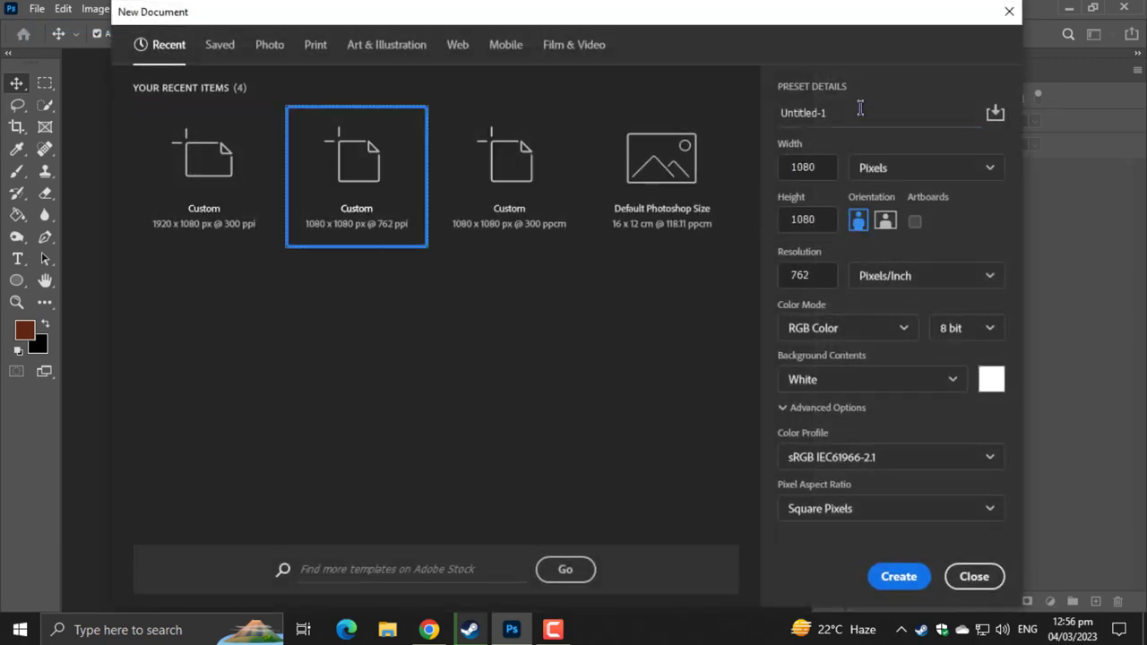
pyautogui.write('Product social media post design')
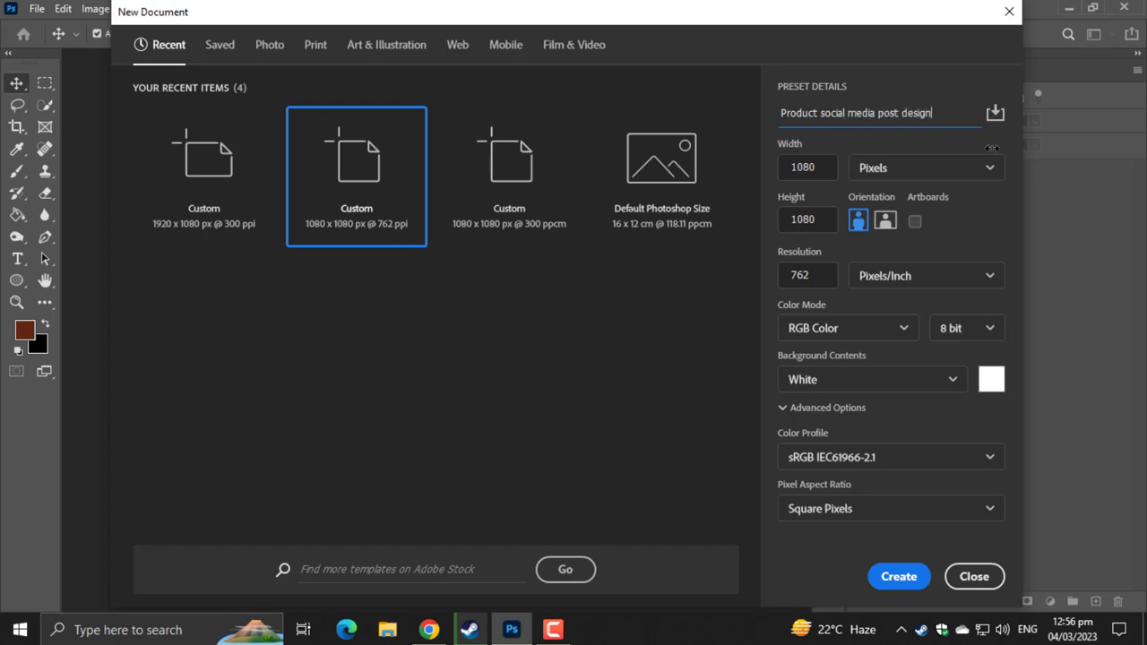
pyautogui.doubleClick(817, 283)
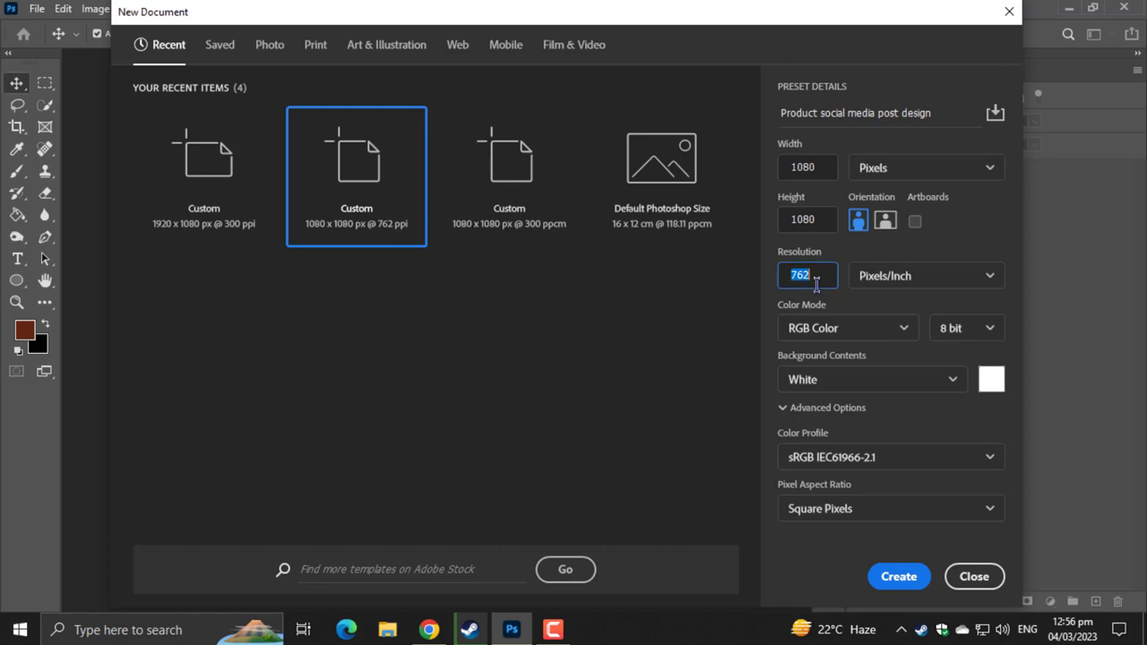
pyautogui.write('300')
pyautogui.press('Return')
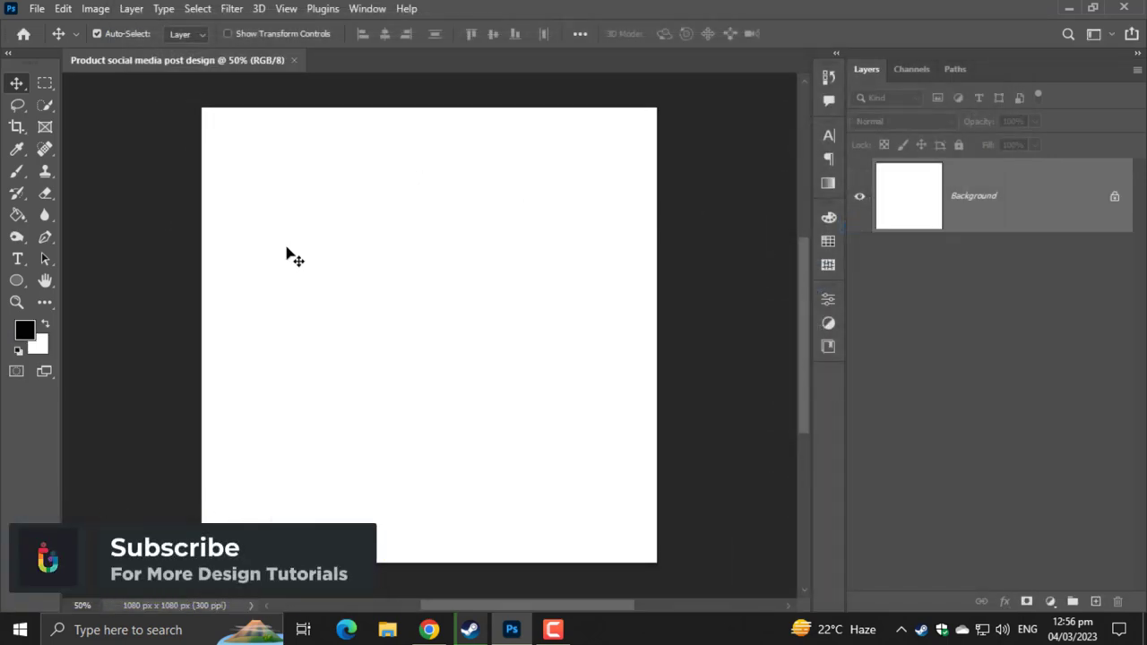
# - Draw a #602812 brown rectangle with no stroke covering the whole canvas
pyautogui.click(16, 281)
pyautogui.click(49, 282)
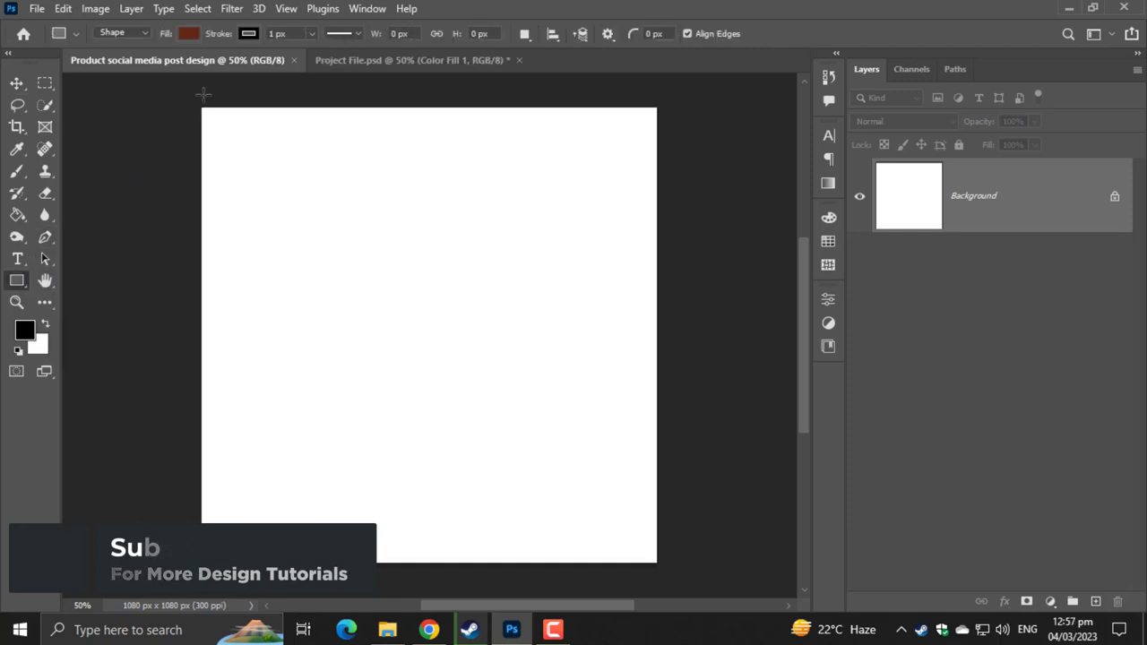
pyautogui.click(189, 34)
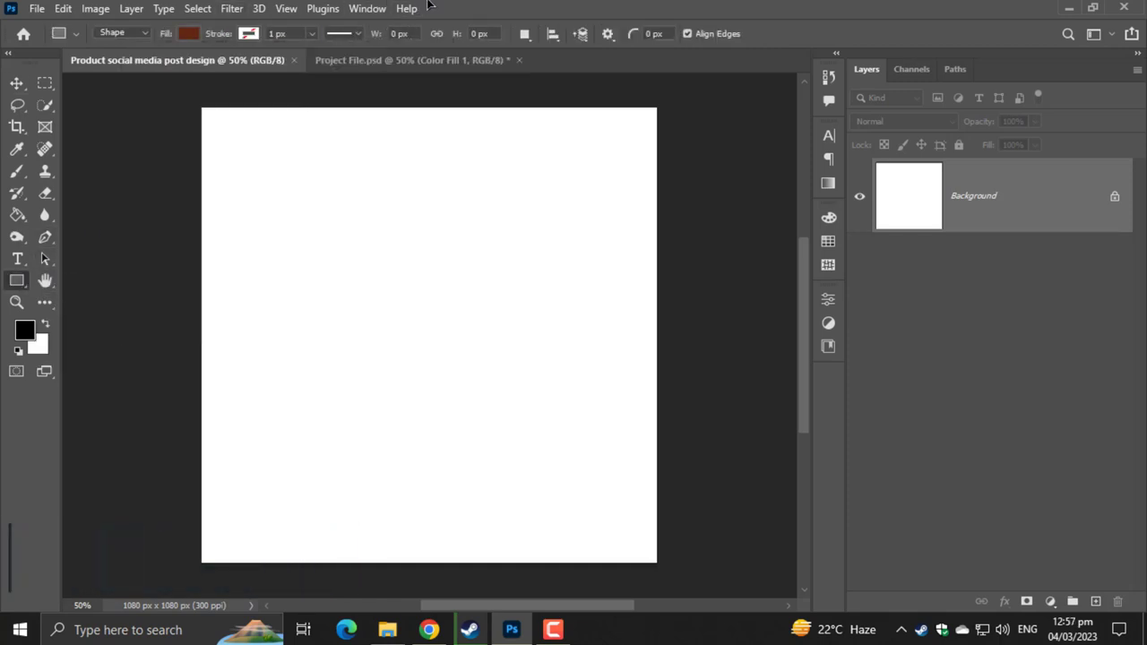
pyautogui.click(150, 66)
pyautogui.moveTo(212, 113); pyautogui.dragTo(665, 567)
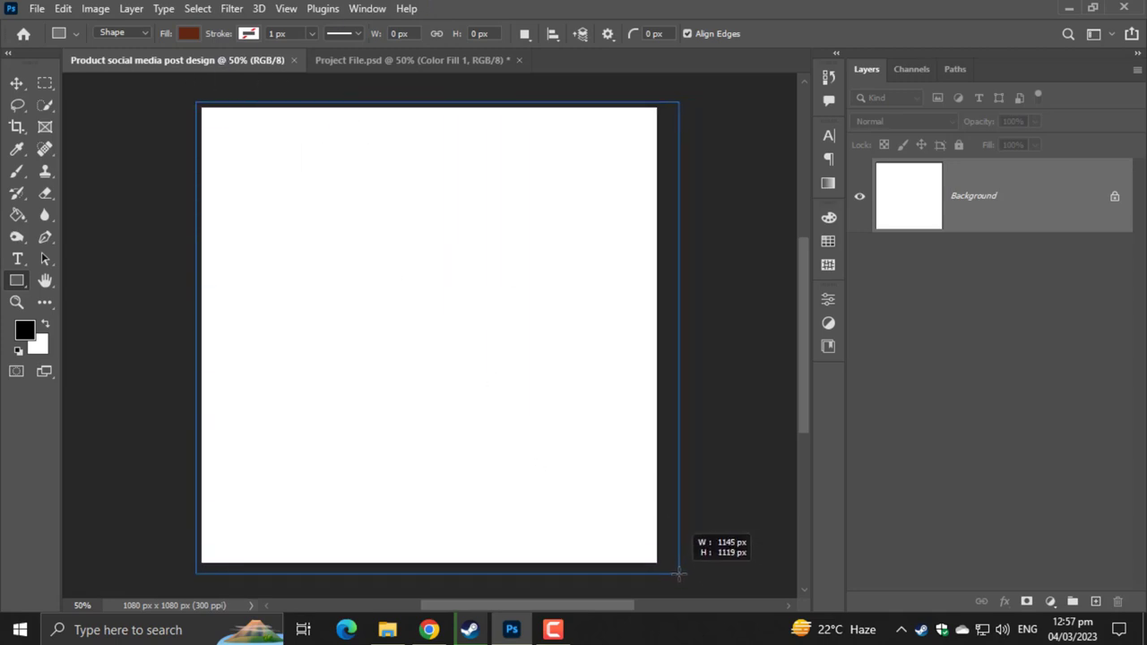
pyautogui.moveTo(665, 567); pyautogui.dragTo(663, 566)
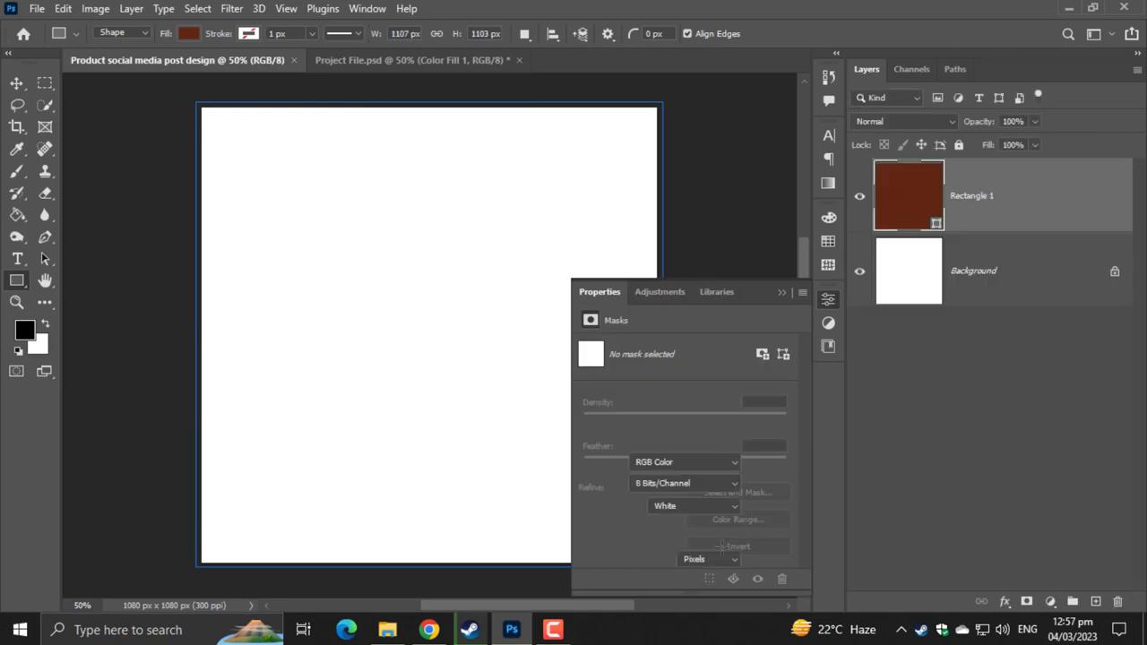
pyautogui.click(17, 83)
pyautogui.doubleClick(913, 208)
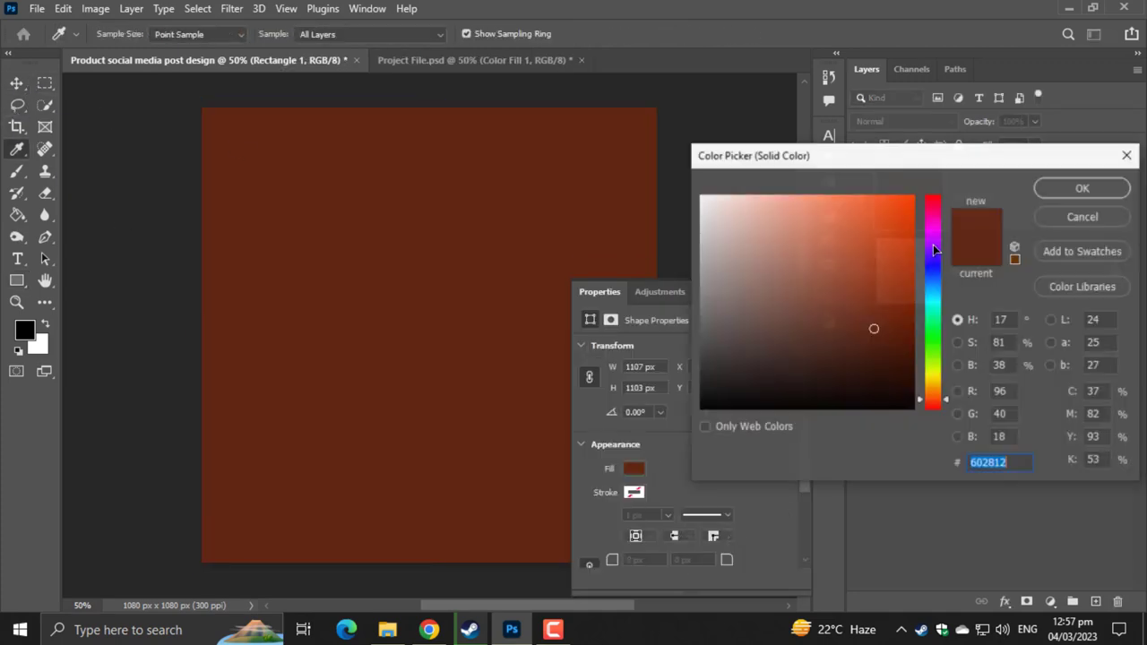
pyautogui.click(1080, 191)
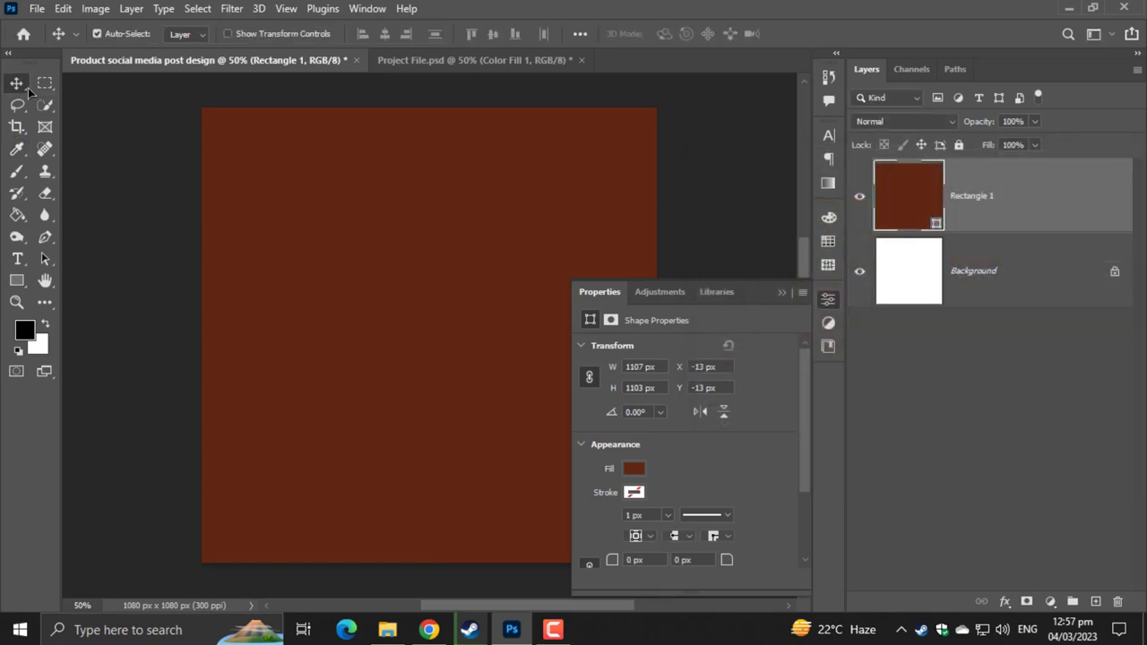
pyautogui.click(782, 293)
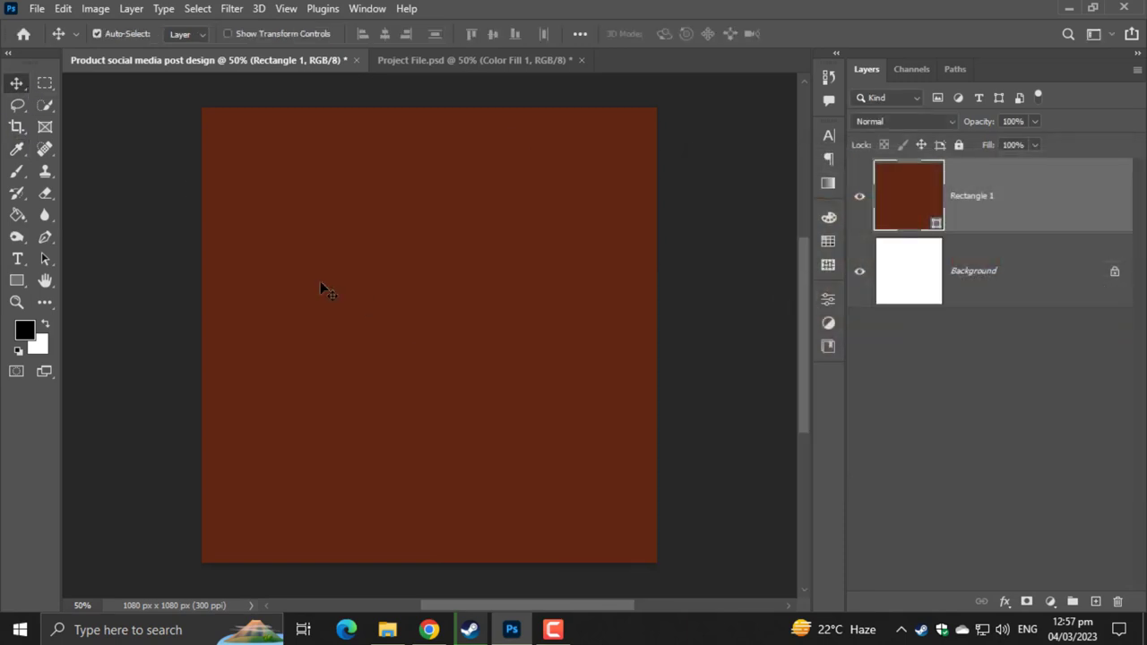
# - Delete the white Background layer and rename the rectangle layer 'BackGround'
pyautogui.click(993, 284)
pyautogui.press('Delete')
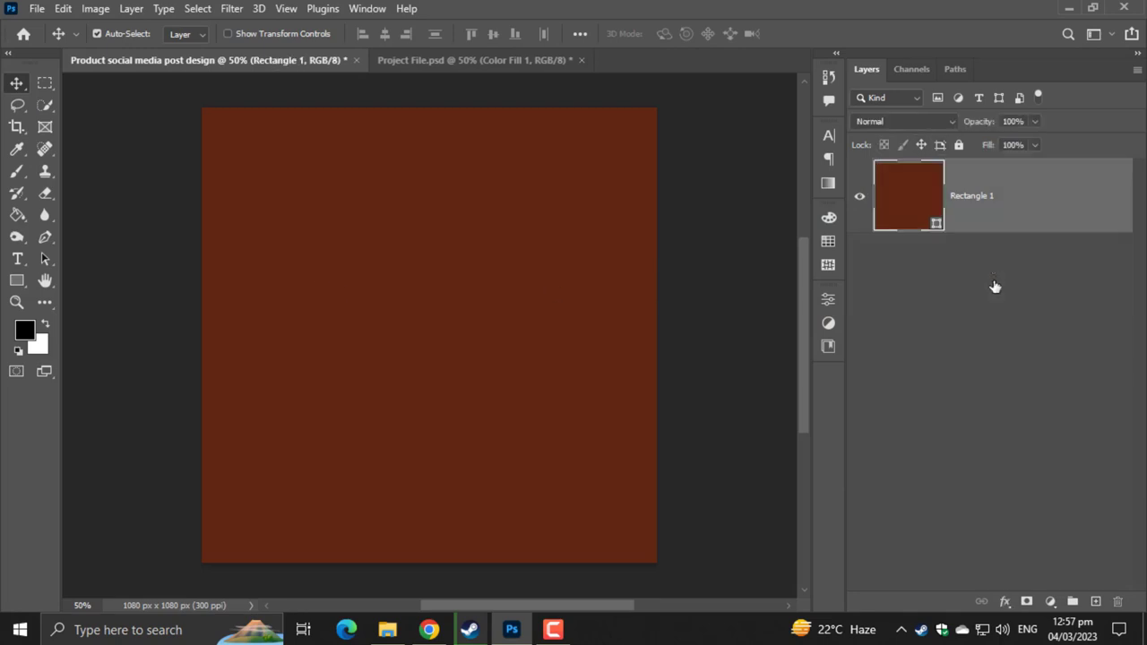
pyautogui.doubleClick(961, 203)
pyautogui.write('Back')
pyautogui.write('Ground')
pyautogui.press('Return')
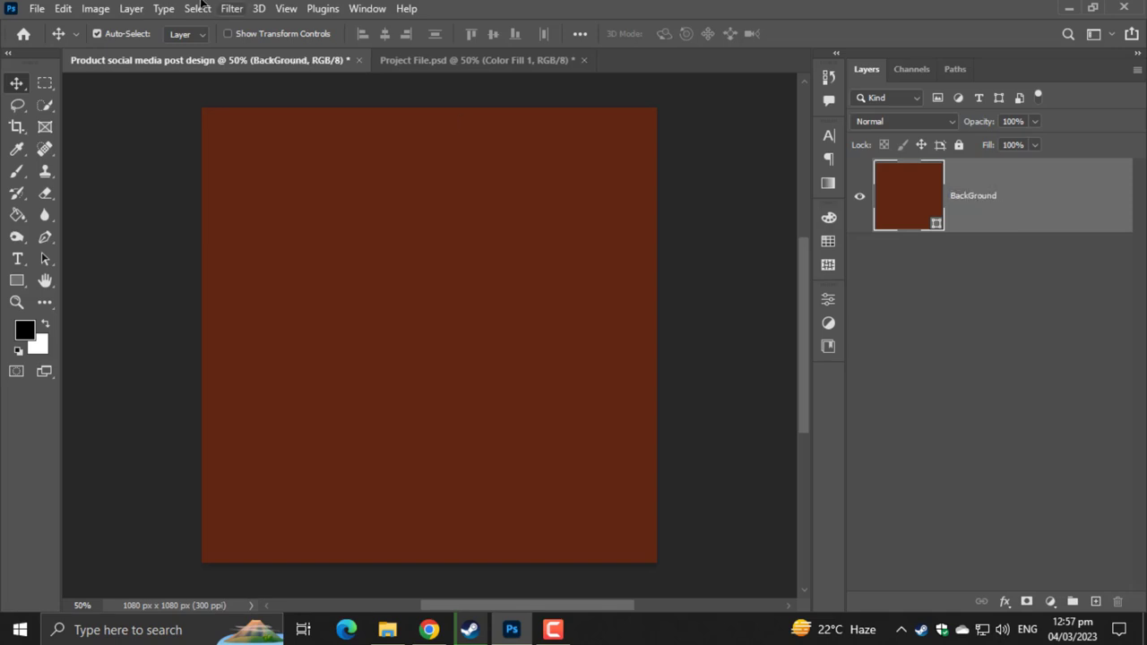
# - Place the sand texture image embedded and centre it on the canvas
pyautogui.click(36, 8)
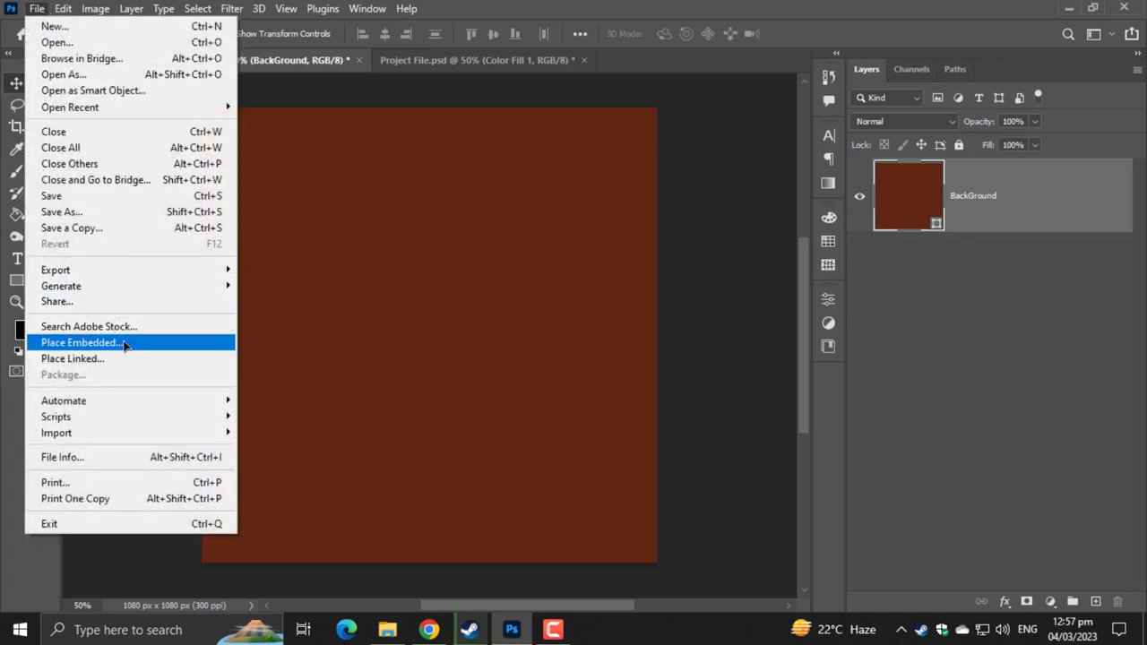
pyautogui.click(126, 345)
pyautogui.moveTo(353, 307)
pyautogui.mouseDown()
pyautogui.moveTo(625, 451)
pyautogui.moveTo(479, 427)
pyautogui.moveTo(452, 439)
pyautogui.mouseUp()
pyautogui.hotkey('ctrl', 'a')
pyautogui.click(386, 34)
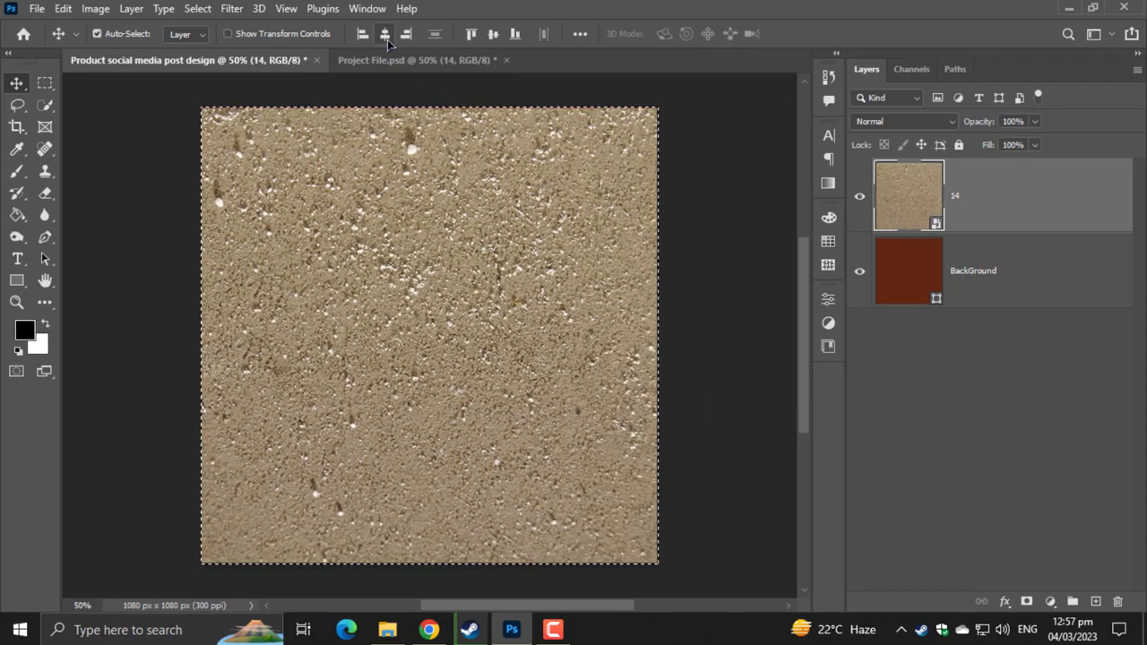
pyautogui.hotkey('ctrl', 'd')
# - Blend the texture layer in Hard Light at 5% opacity
pyautogui.click(885, 123)
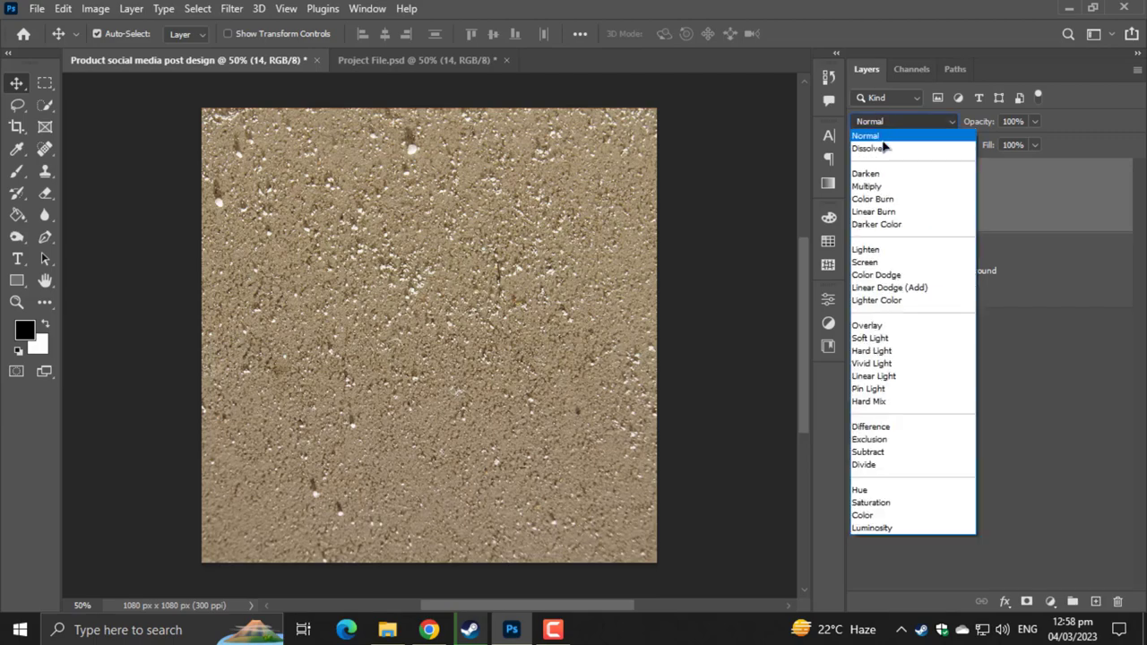
pyautogui.click(871, 352)
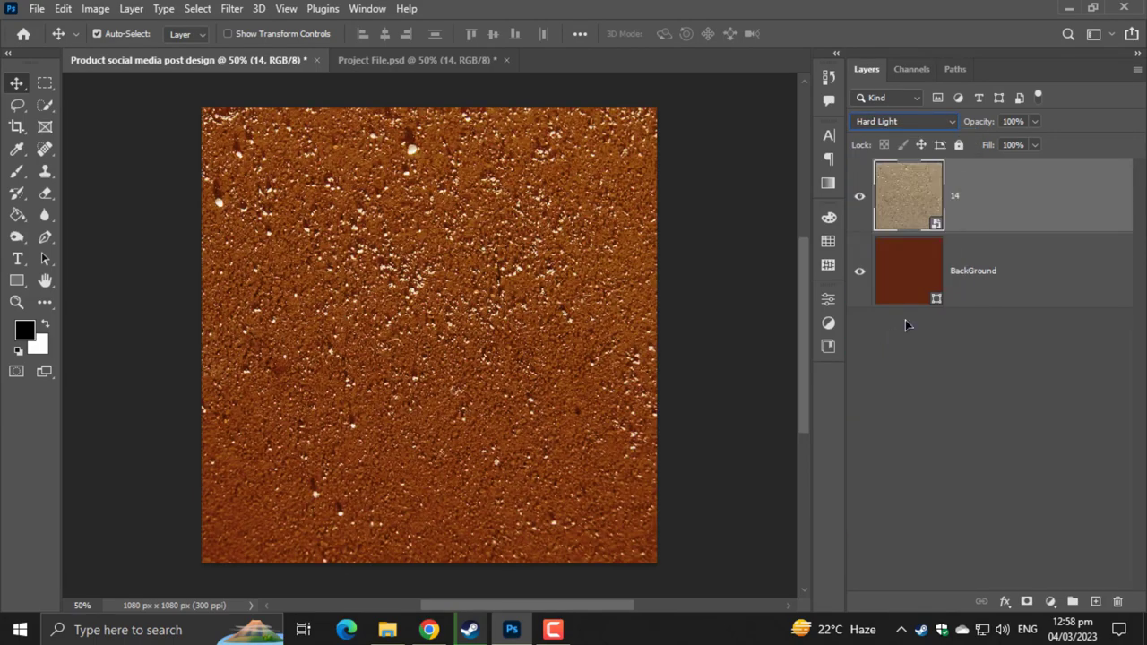
pyautogui.click(1010, 122)
pyautogui.write('5')
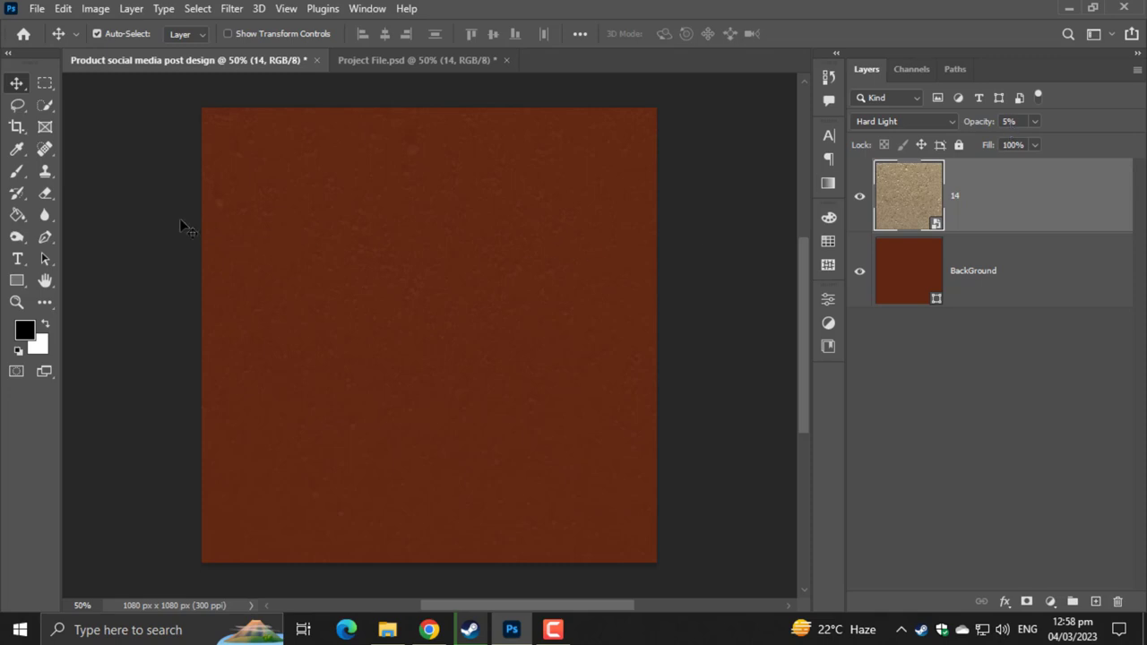
pyautogui.click(184, 227)
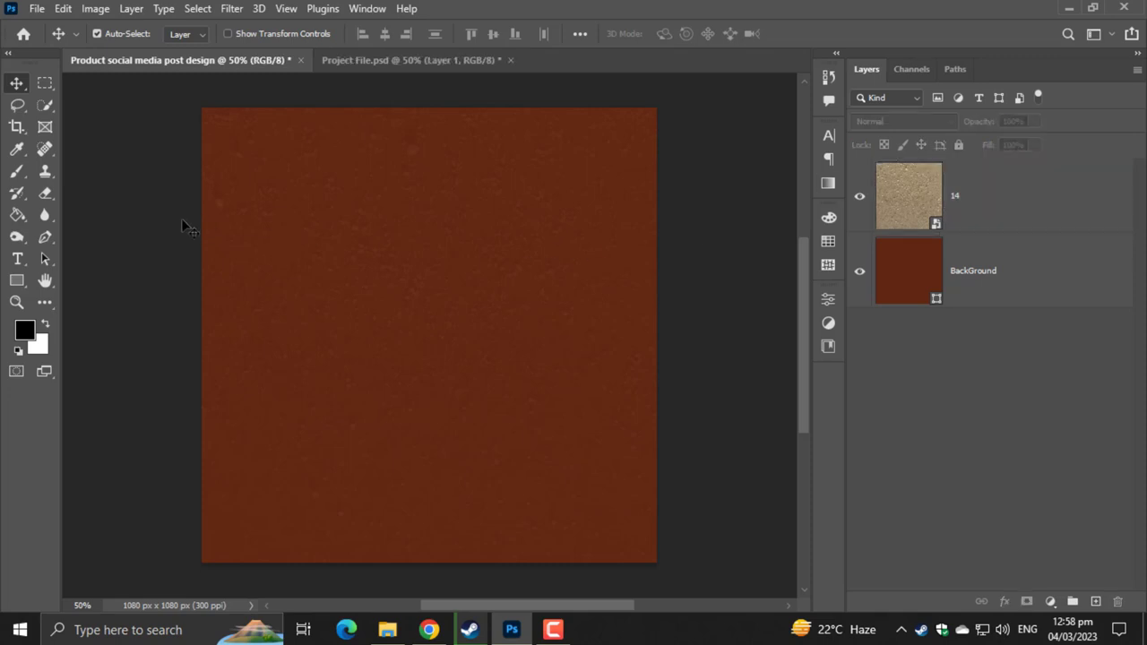
# - Set the foreground colour to the pasted orange hex value
pyautogui.click(25, 330)
pyautogui.moveTo(1006, 462); pyautogui.dragTo(848, 463)
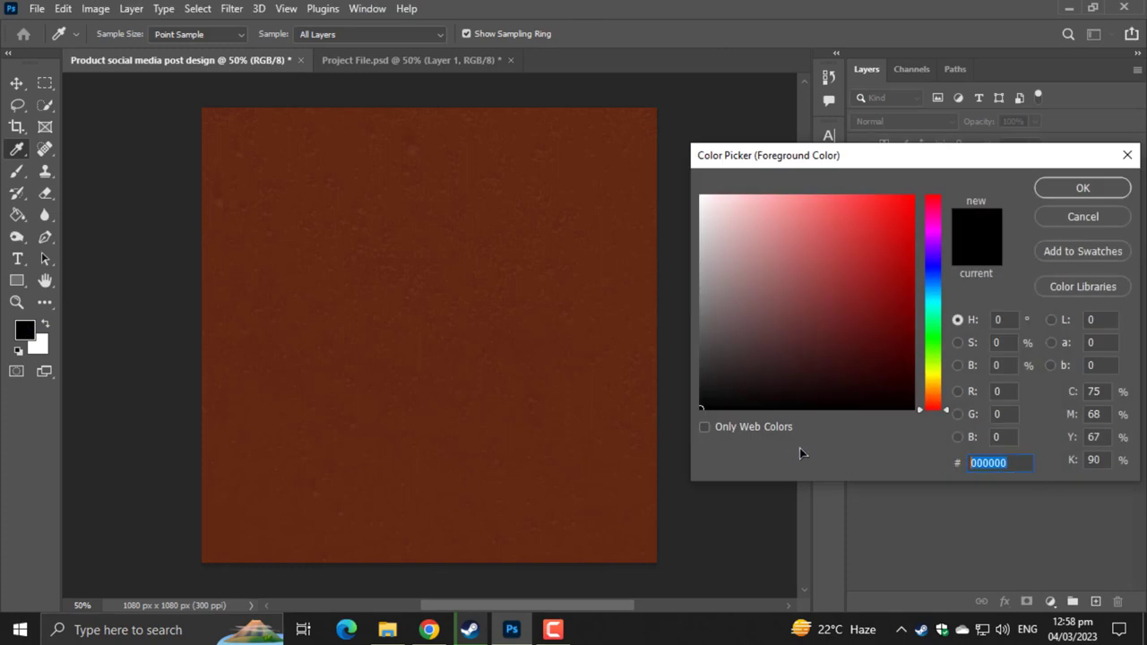
pyautogui.hotkey('ctrl', 'v')
pyautogui.click(1076, 189)
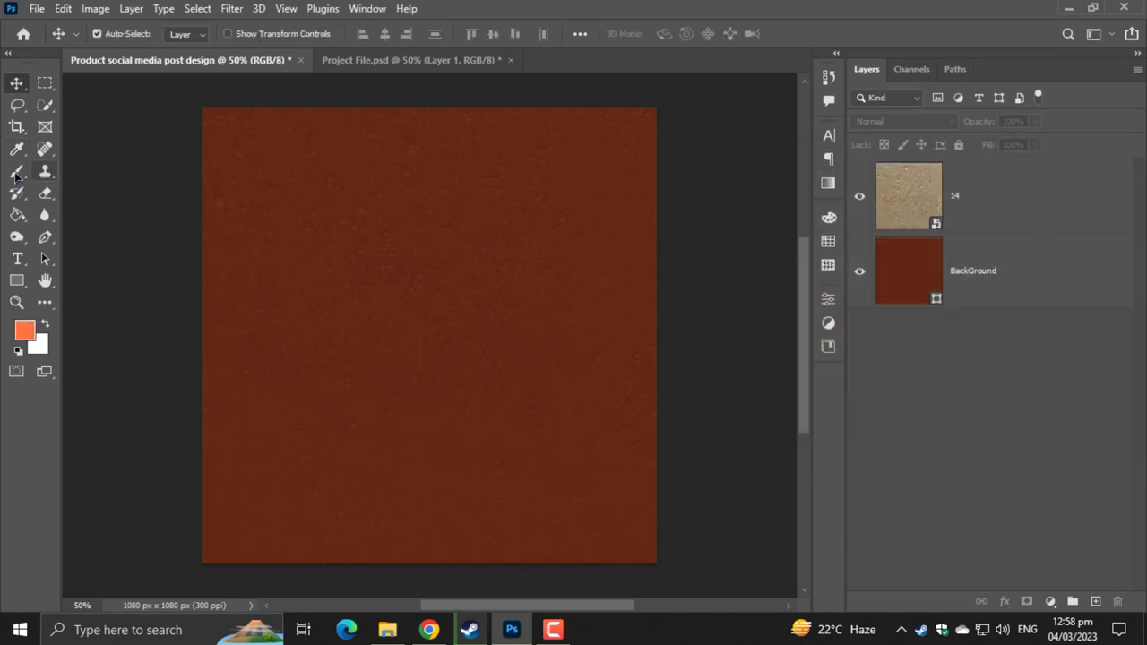
# - Paint a large soft orange glow at the canvas centre on a new Layer 1
pyautogui.click(13, 172)
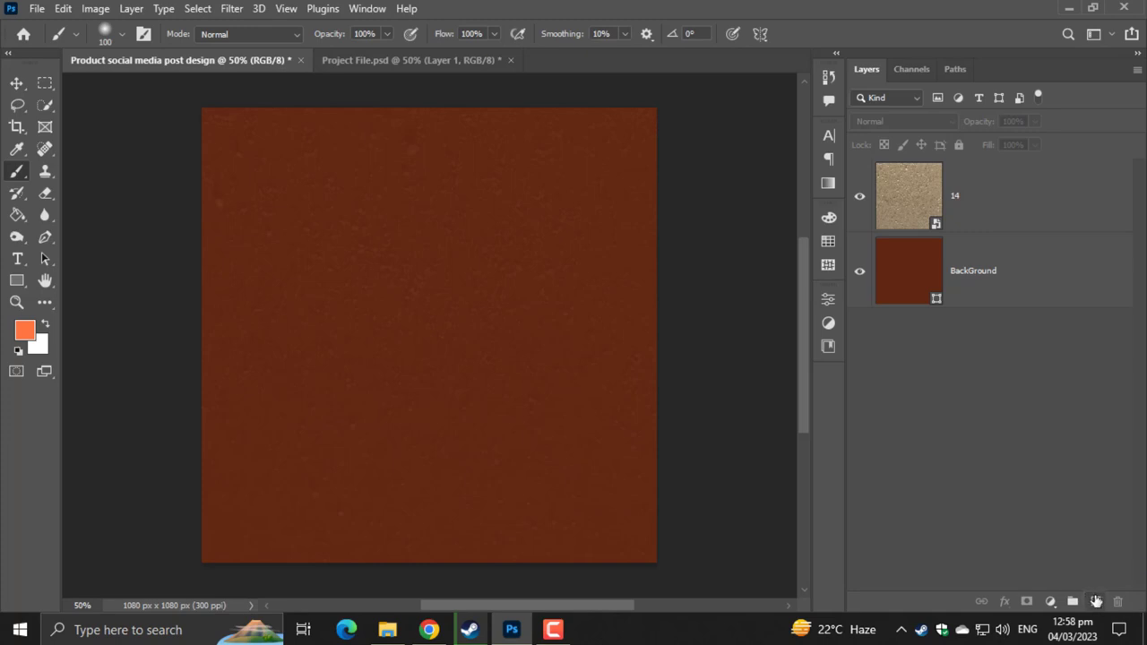
pyautogui.click(1095, 602)
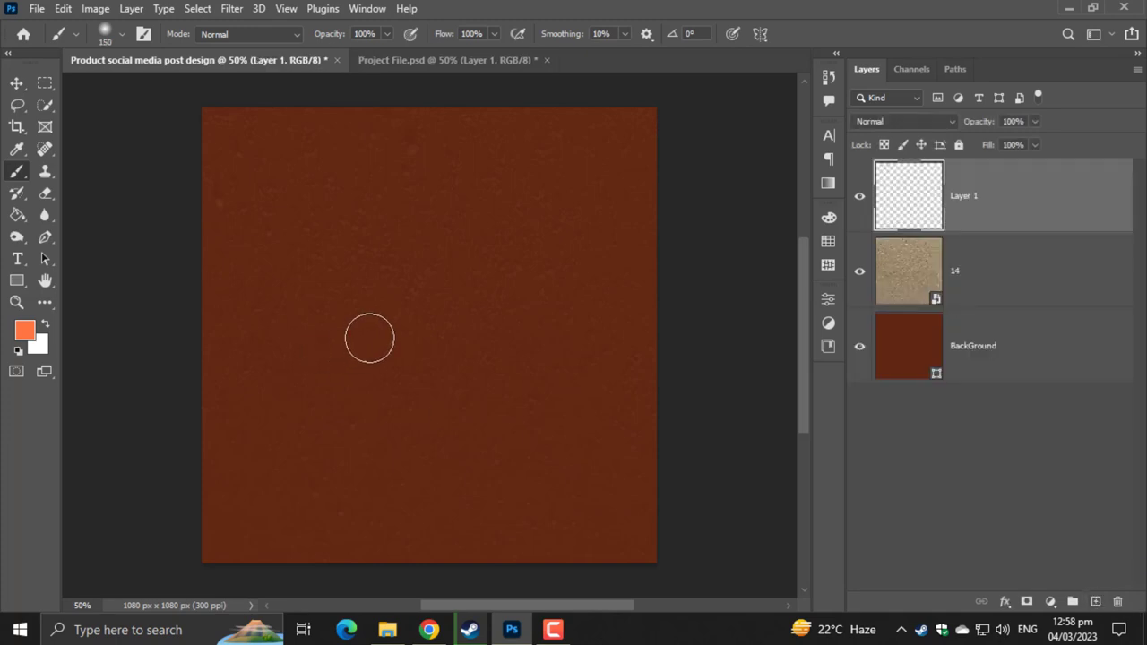
pyautogui.press(']')
pyautogui.press(']')
pyautogui.press(']')
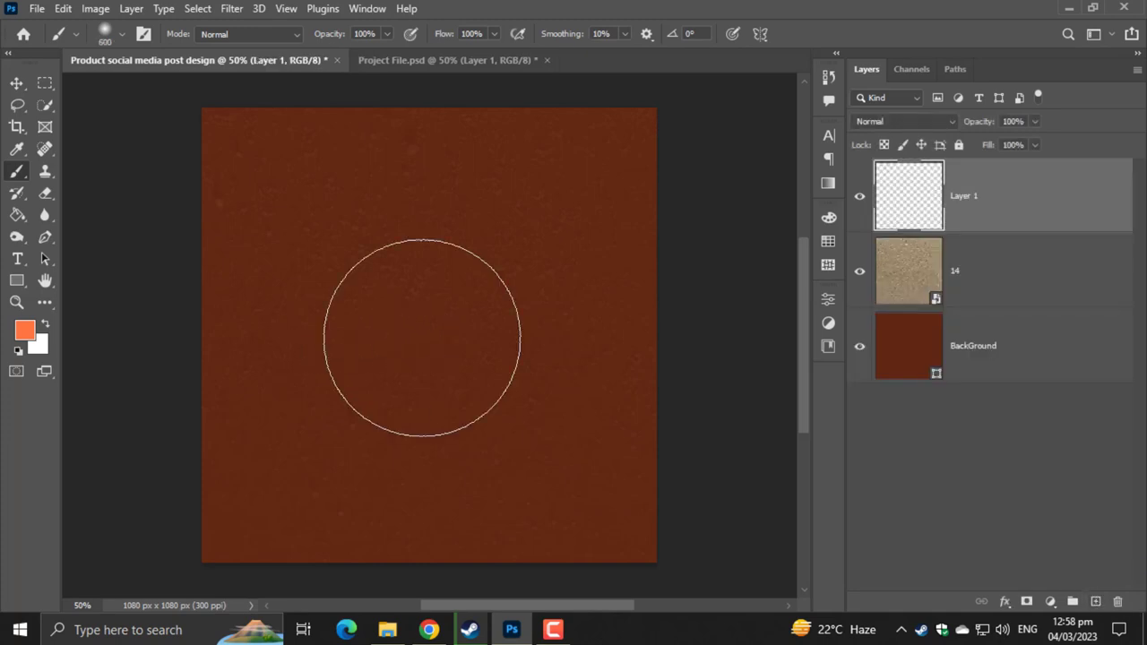
pyautogui.click(423, 337)
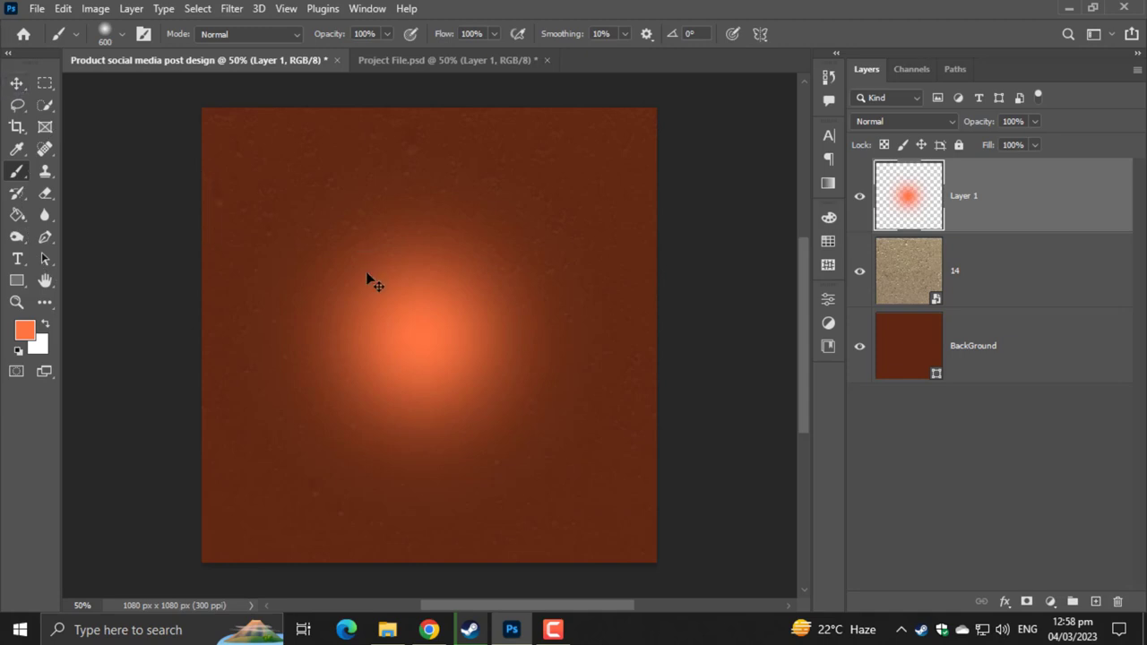
pyautogui.hotkey('ctrl', 'z')
pyautogui.moveTo(418, 341); pyautogui.dragTo(299, 313)
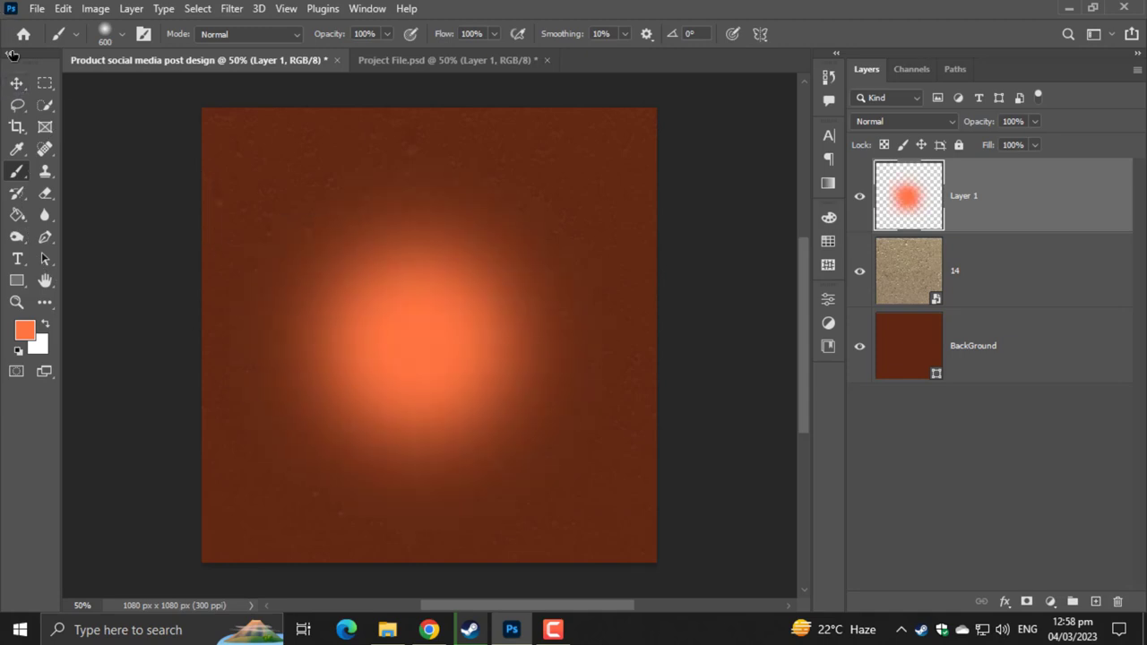
pyautogui.press('v')
pyautogui.hotkey('ctrl', 't')
# - Transform the glow into a wide, flat ellipse centred near the canvas bottom
pyautogui.moveTo(423, 137); pyautogui.dragTo(534, 433)
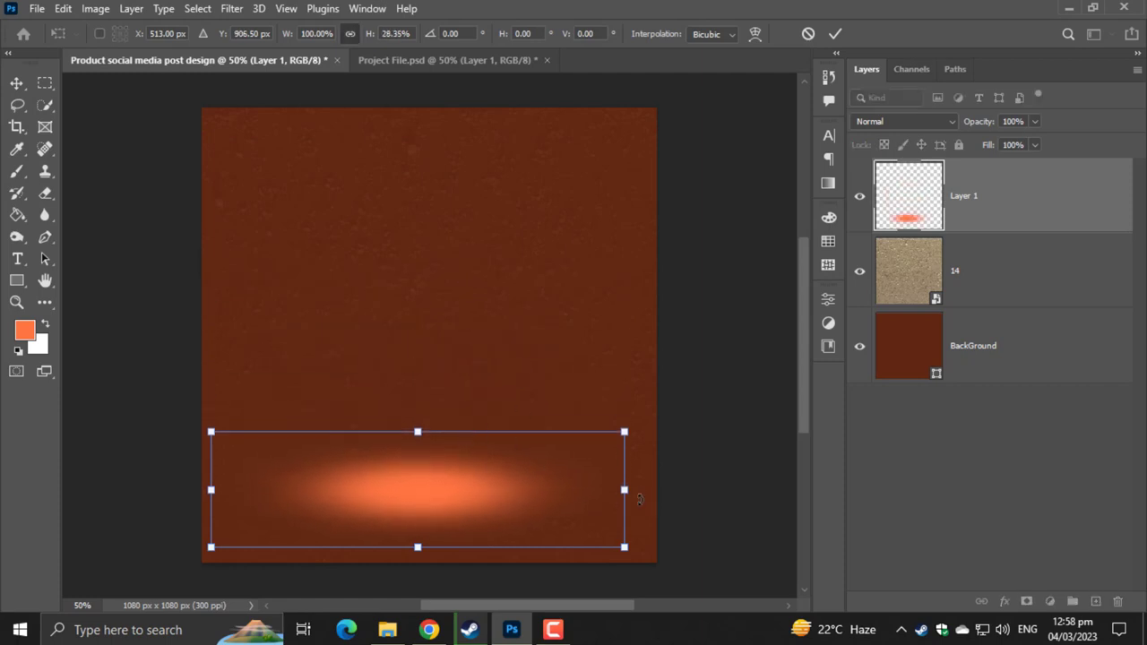
pyautogui.moveTo(621, 500); pyautogui.dragTo(563, 507)
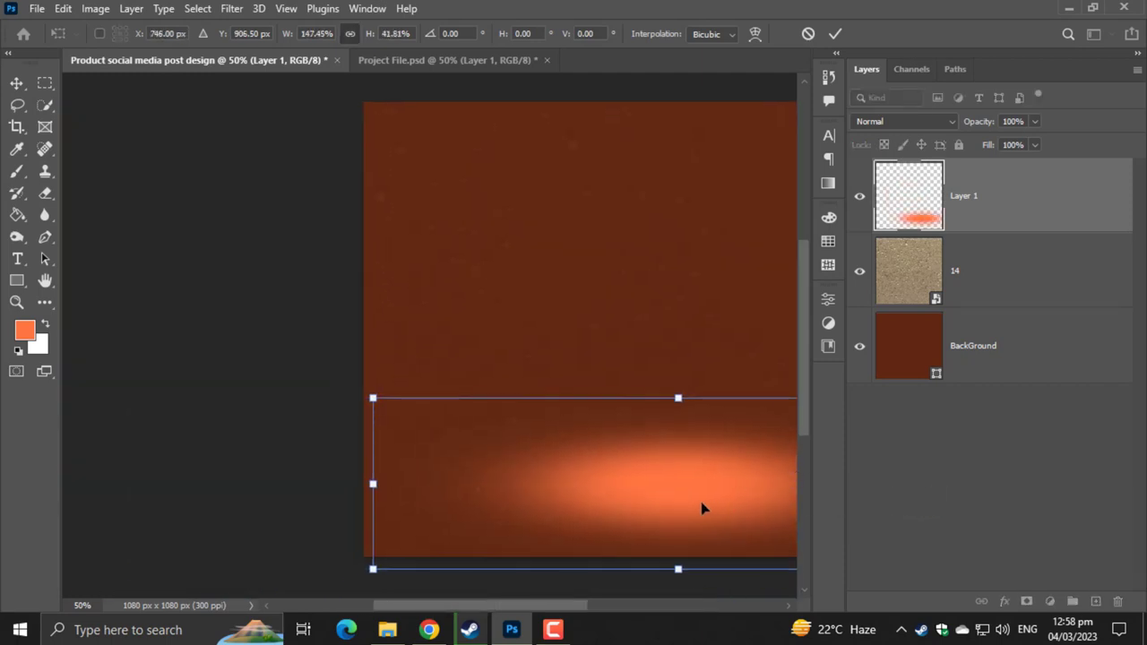
pyautogui.moveTo(707, 509); pyautogui.dragTo(518, 462)
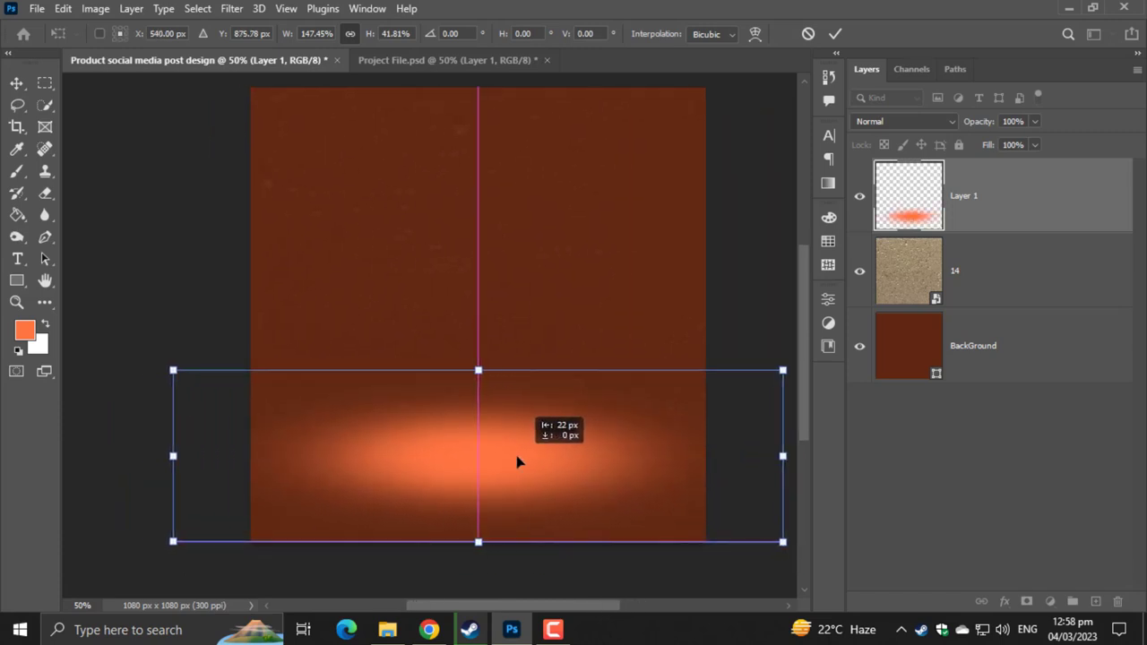
pyautogui.moveTo(479, 370); pyautogui.dragTo(478, 415)
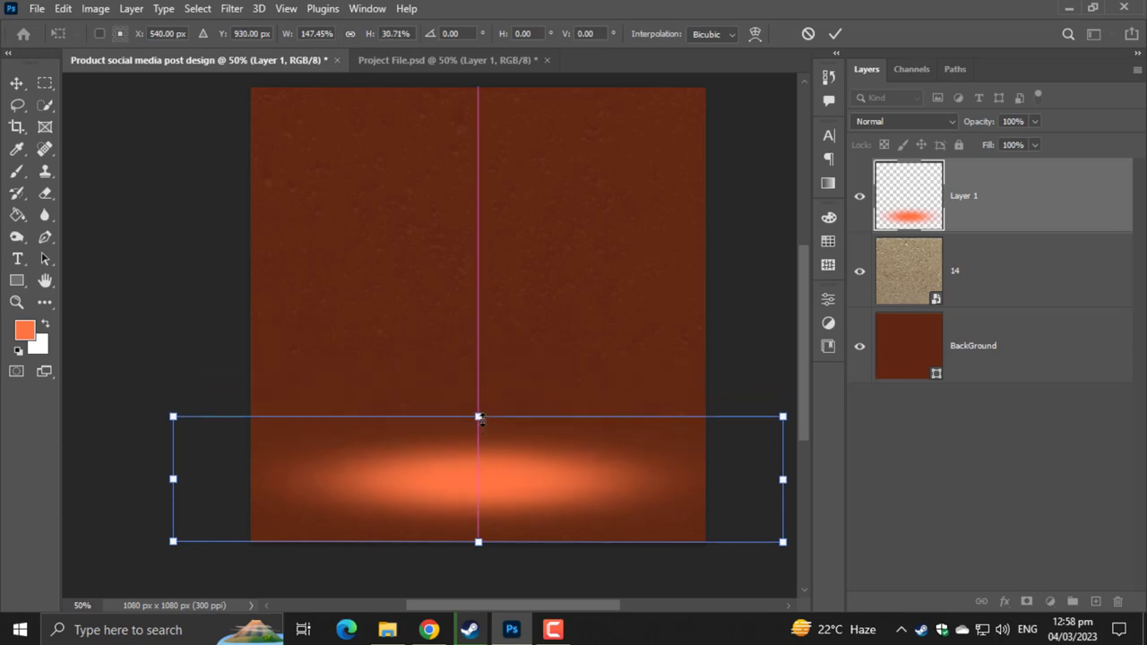
pyautogui.moveTo(496, 457)
pyautogui.mouseDown()
pyautogui.moveTo(495, 441)
pyautogui.moveTo(496, 456)
pyautogui.mouseUp()
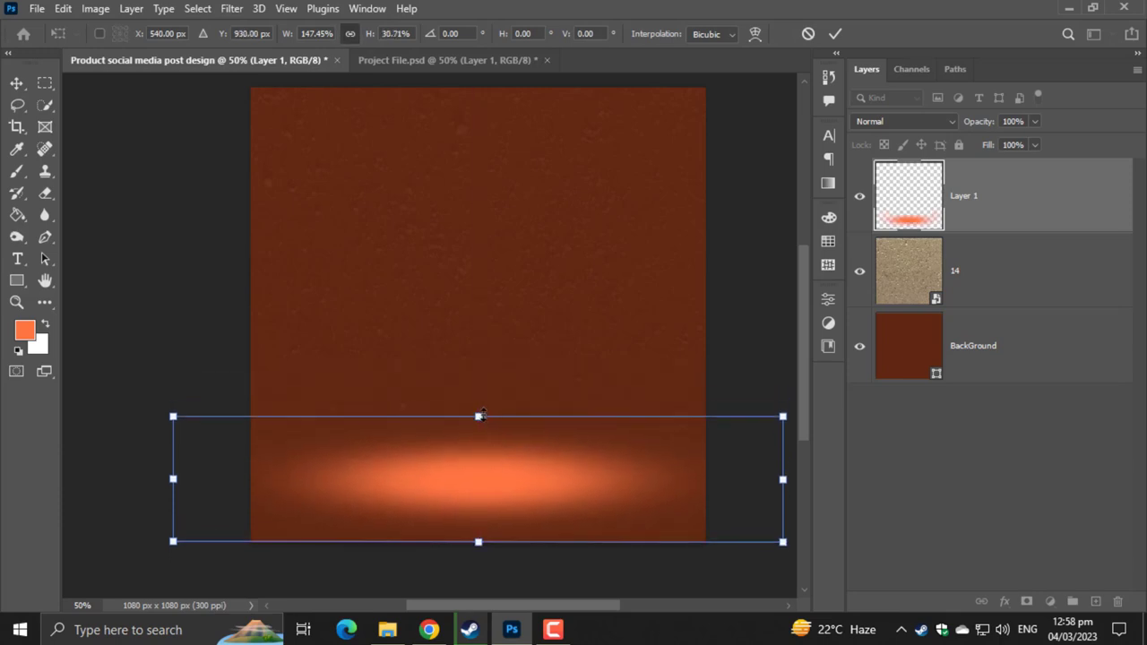
pyautogui.moveTo(479, 415); pyautogui.dragTo(479, 397)
pyautogui.press('Return')
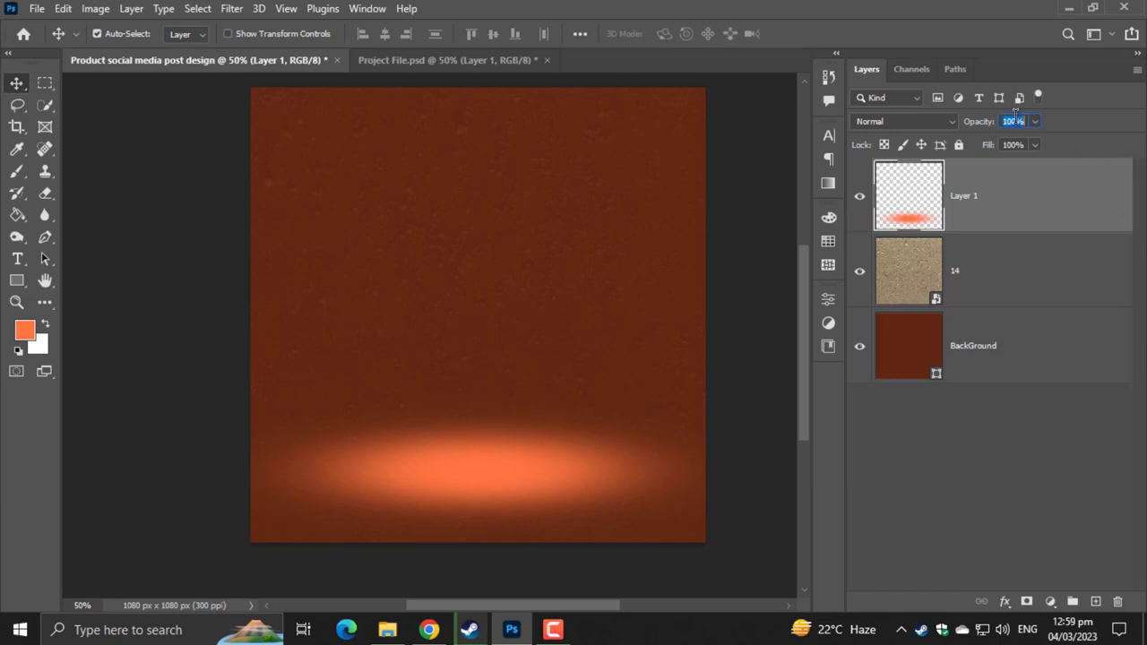
# - Lower the glow layer's opacity to 60%
pyautogui.write('6')
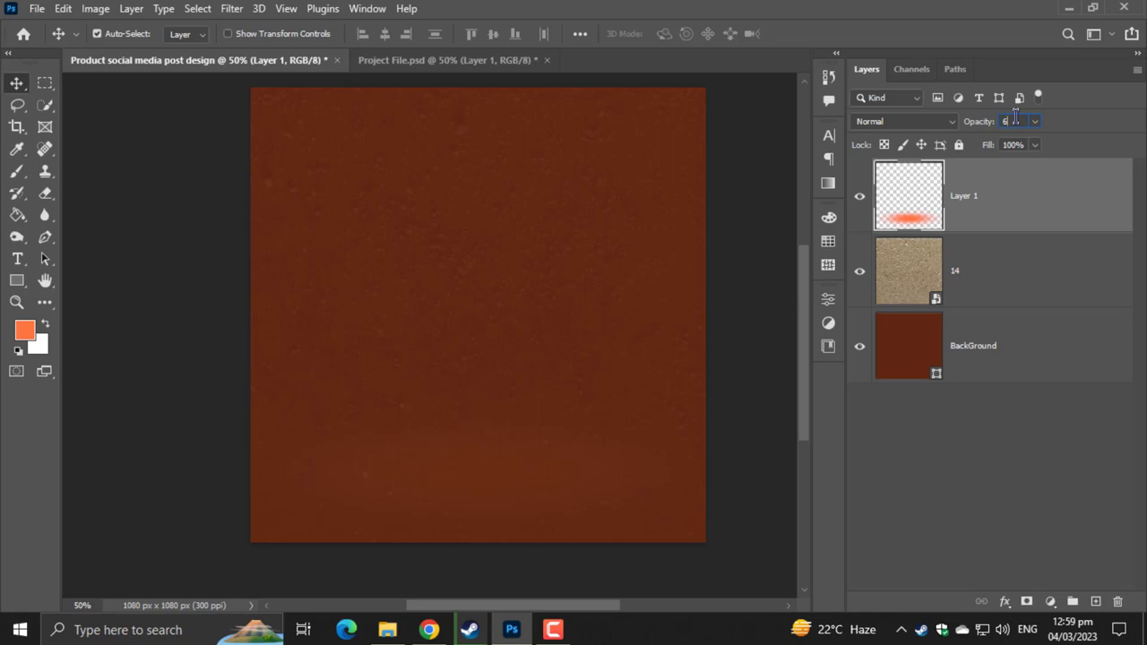
pyautogui.write('0')
pyautogui.press('Return')
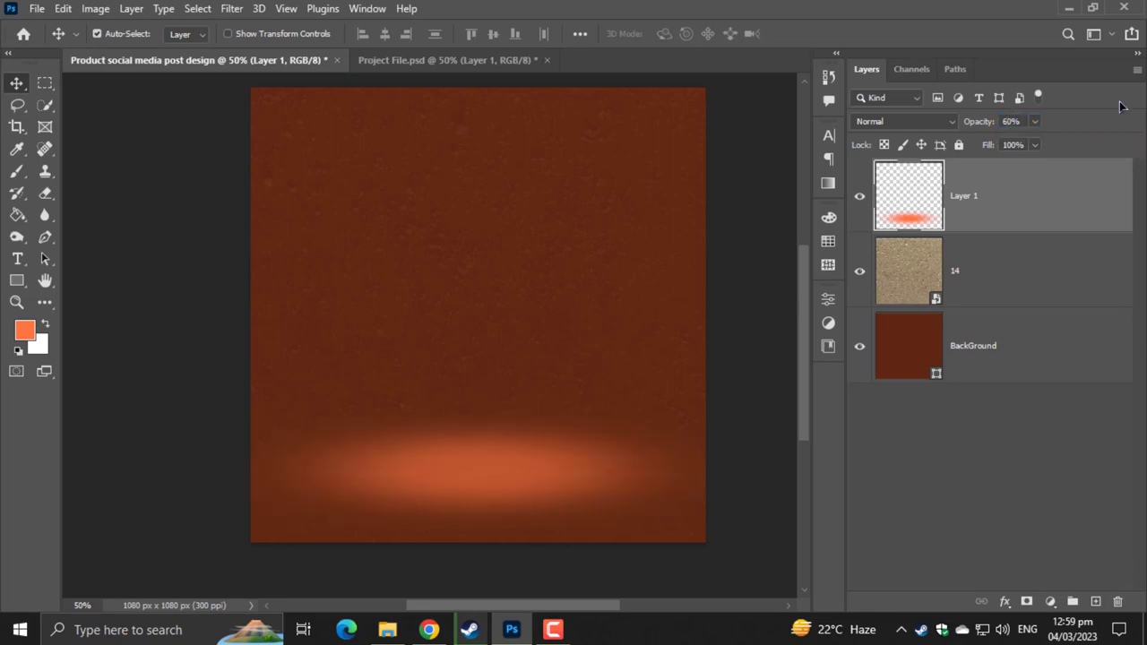
pyautogui.click(1015, 489)
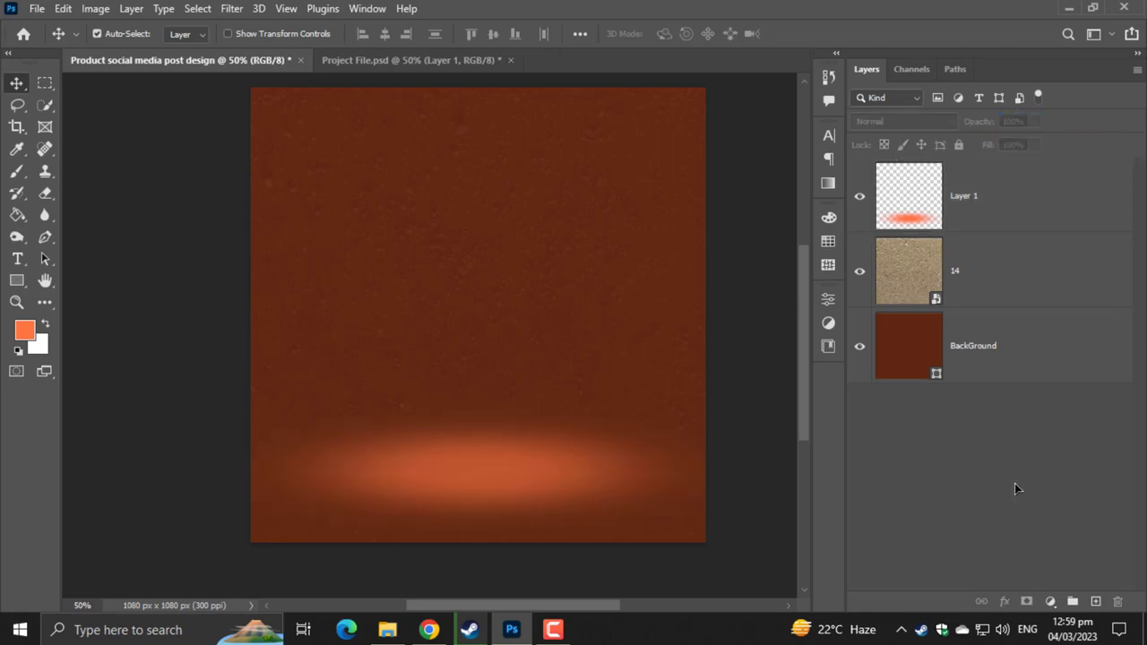
# - Embed the chocolate milk bottle image above the glow, shrinking it slightly around its centre
pyautogui.click(36, 8)
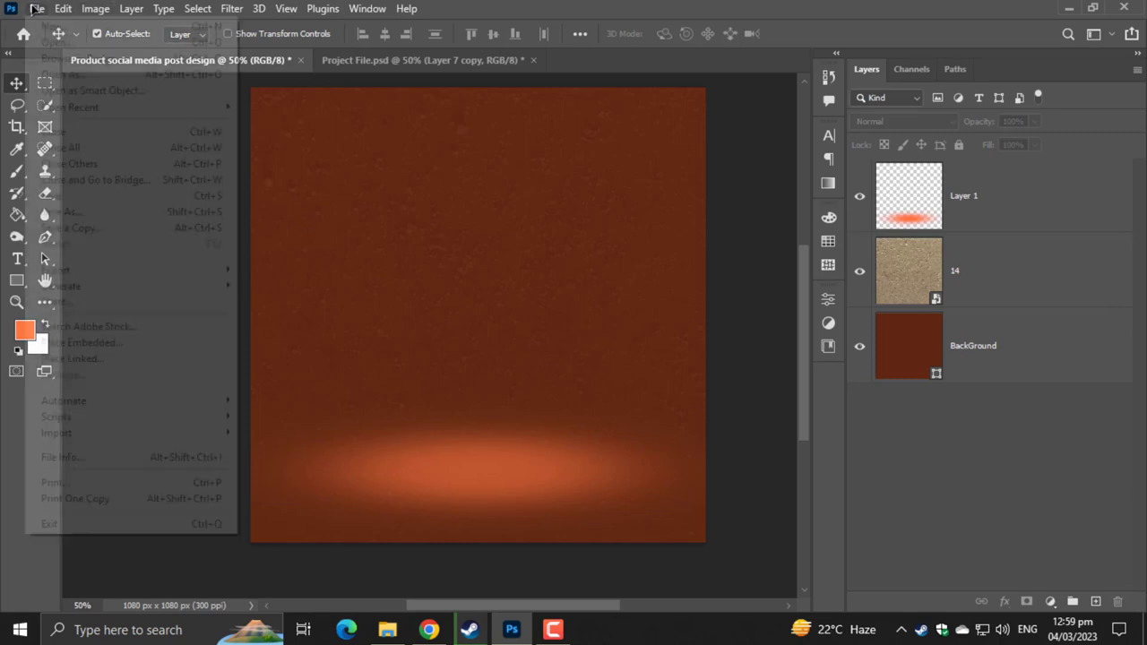
pyautogui.click(137, 342)
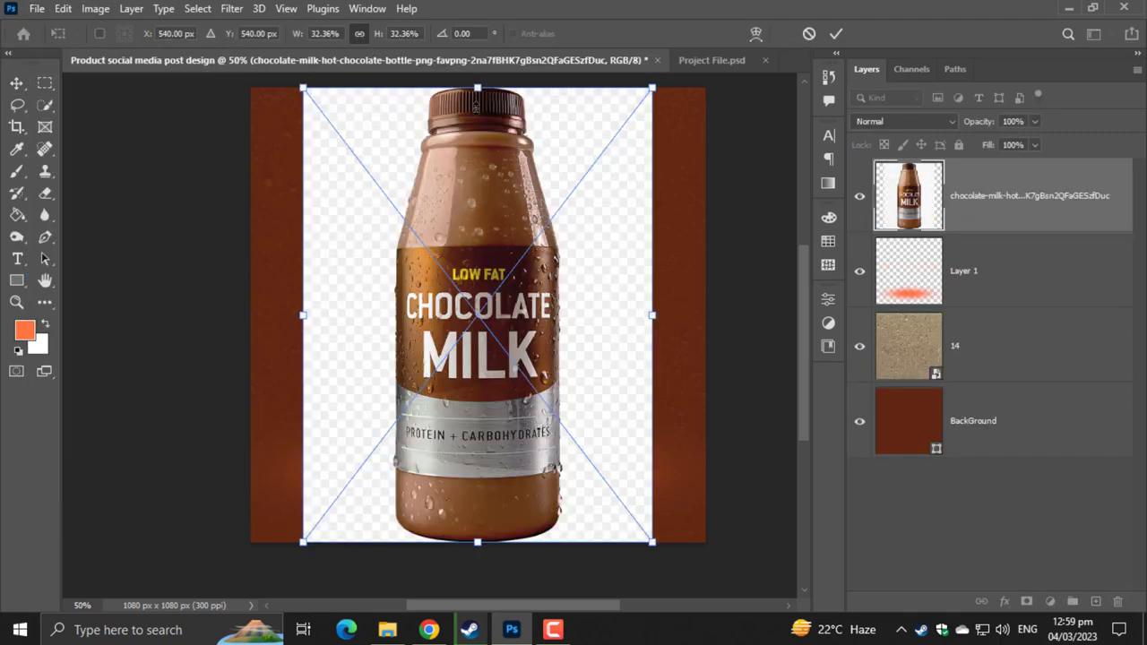
pyautogui.moveTo(478, 89); pyautogui.dragTo(478, 115)
pyautogui.press('Return')
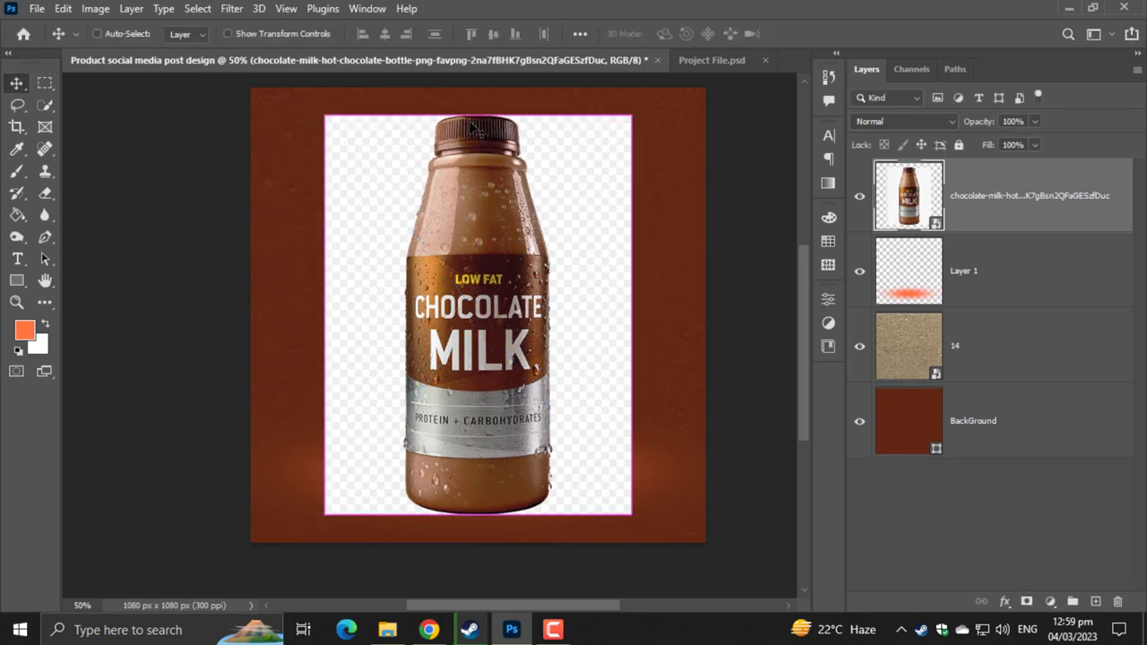
pyautogui.hotkey('ctrl', '+')
pyautogui.hotkey('ctrl', '-')
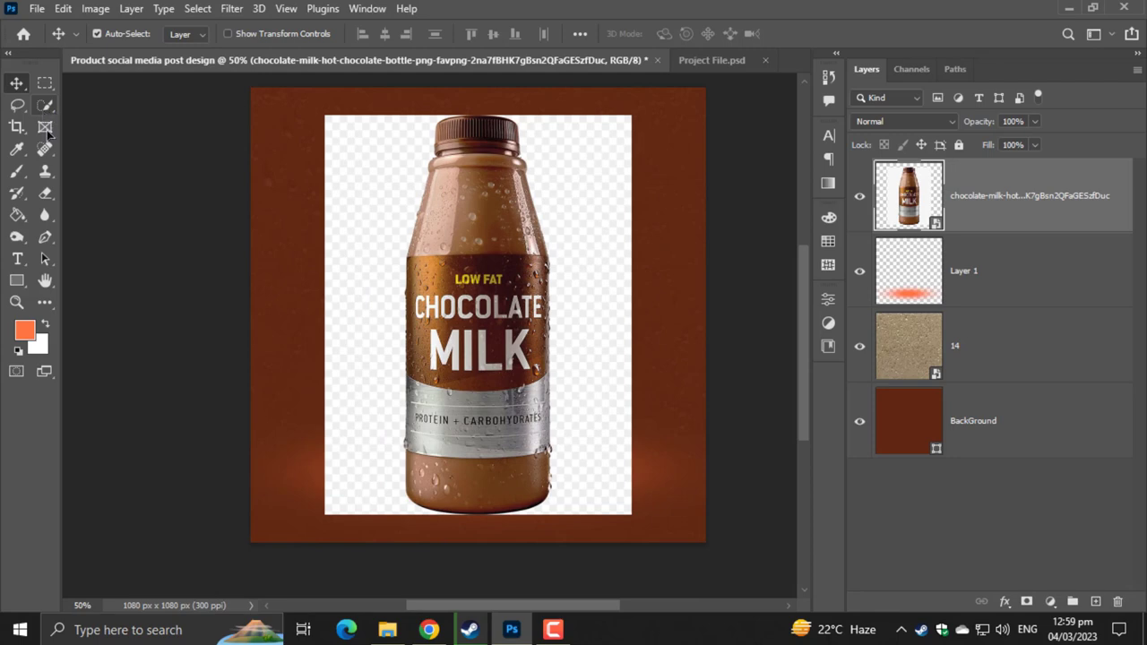
# - Select the bottle with Object Selection and copy it to Layer 2 via Layer Via Copy
pyautogui.moveTo(45, 105); pyautogui.dragTo(88, 119)
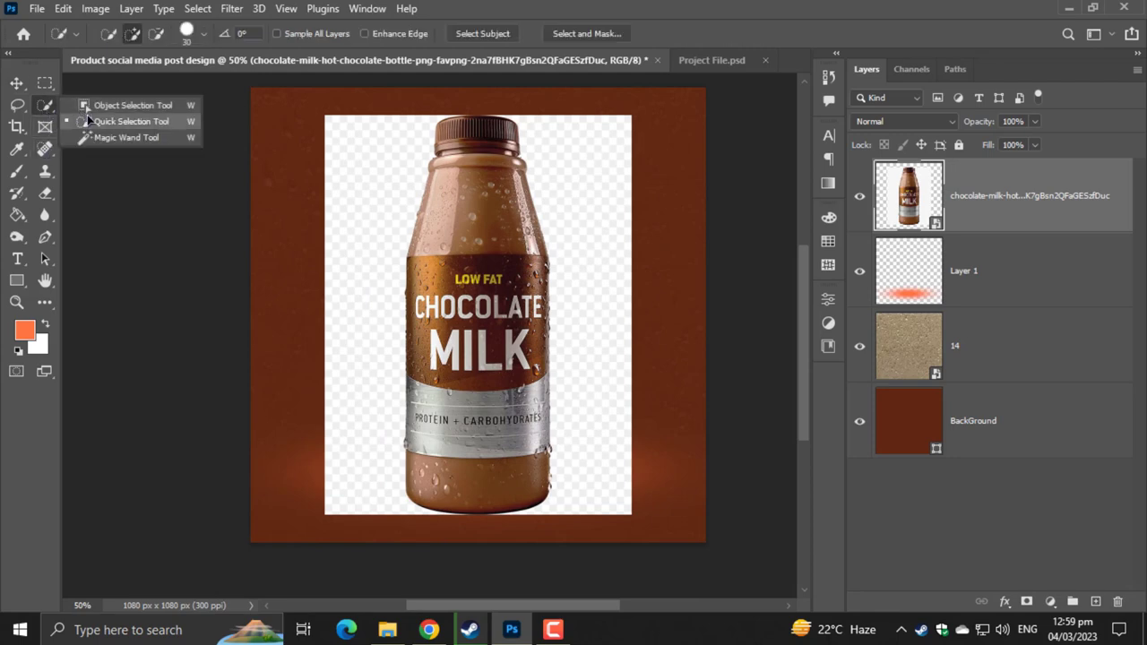
pyautogui.click(114, 108)
pyautogui.moveTo(411, 110); pyautogui.dragTo(578, 532)
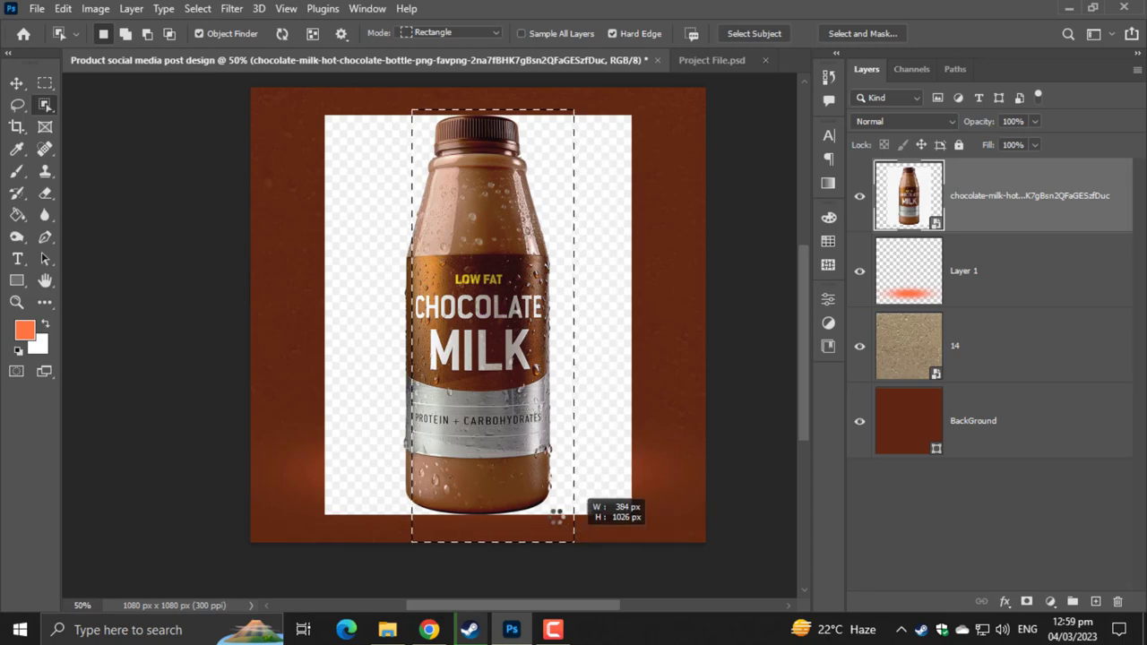
pyautogui.moveTo(557, 516); pyautogui.dragTo(544, 512)
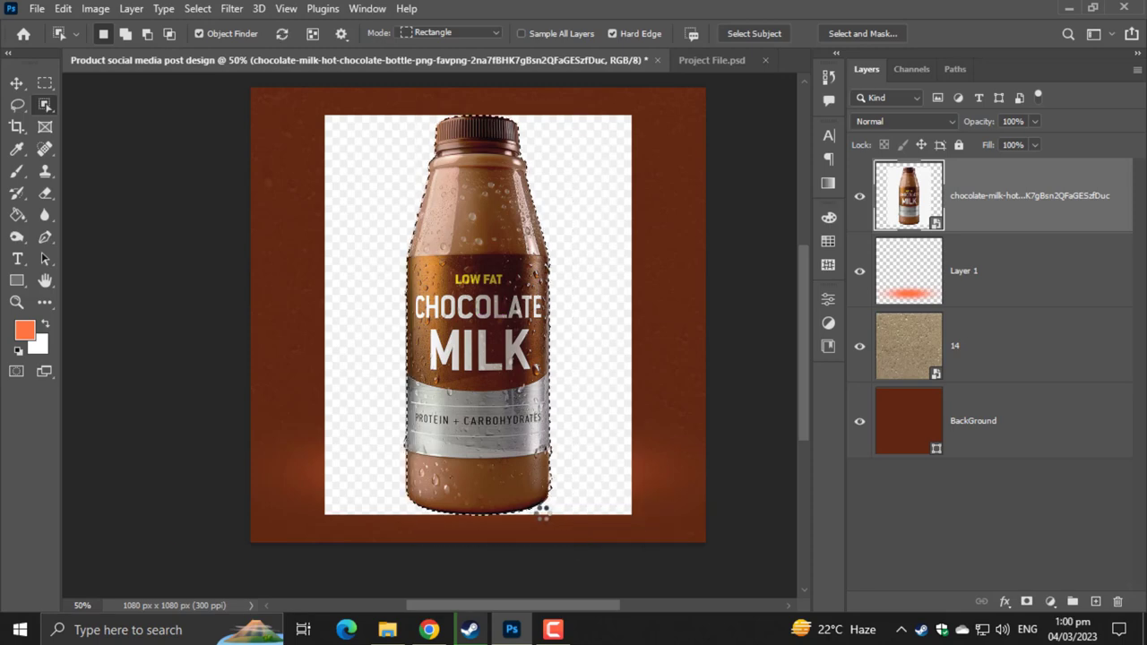
pyautogui.hotkey('ctrl', '+')
pyautogui.hotkey('ctrl', '+')
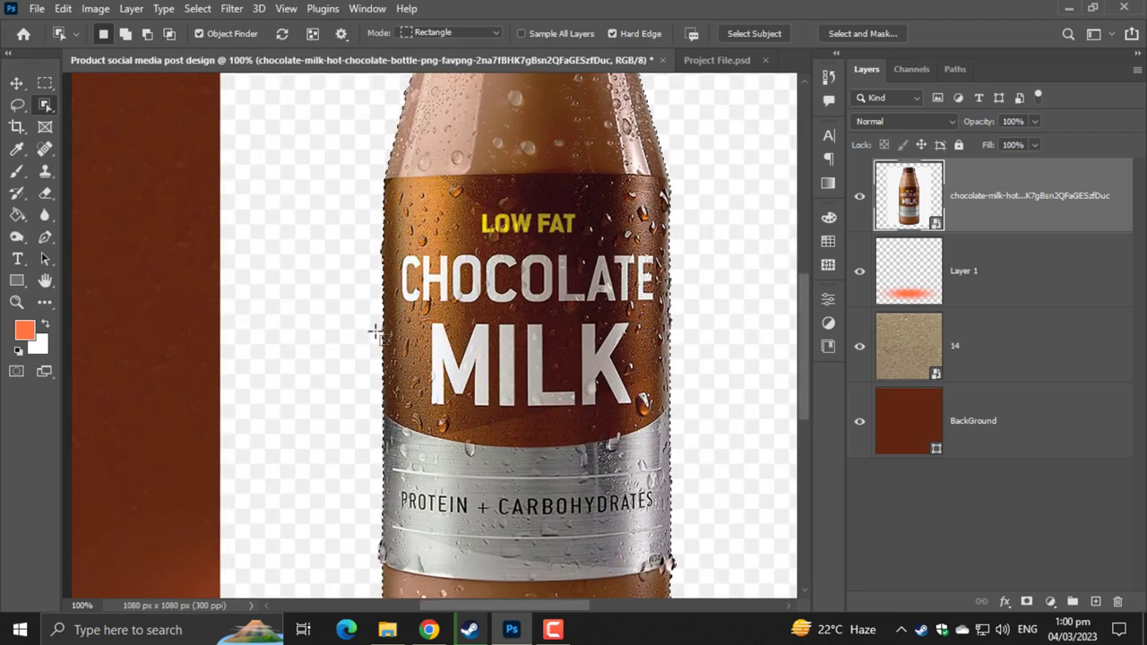
pyautogui.hotkey('ctrl', '-')
pyautogui.hotkey('ctrl', '-')
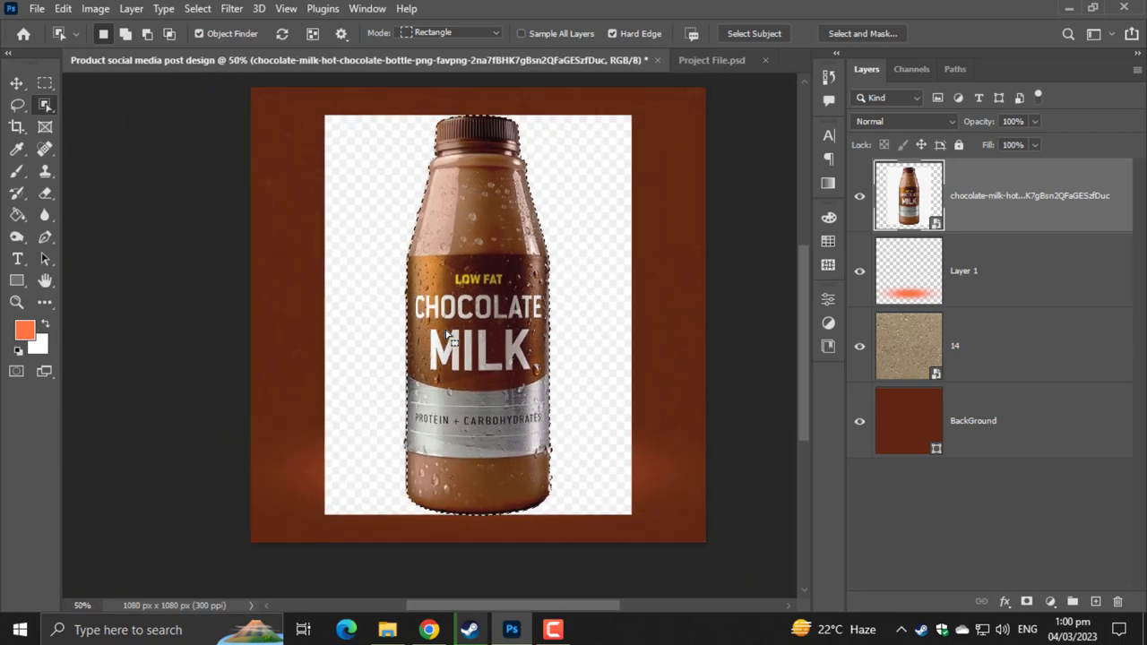
pyautogui.rightClick(489, 244)
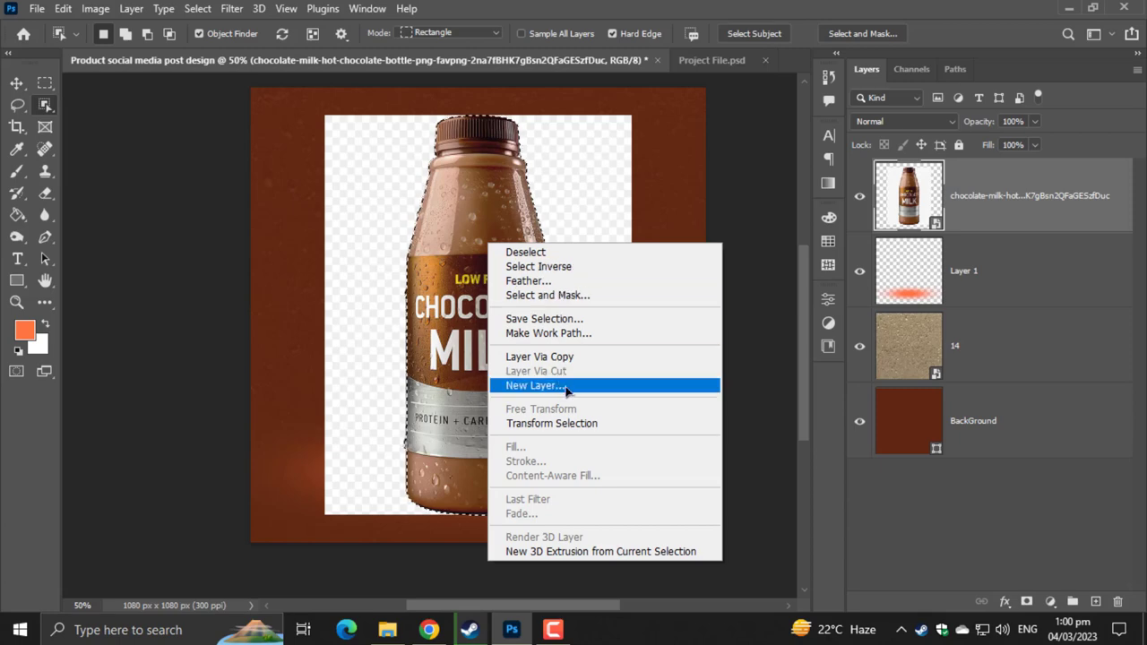
pyautogui.click(568, 358)
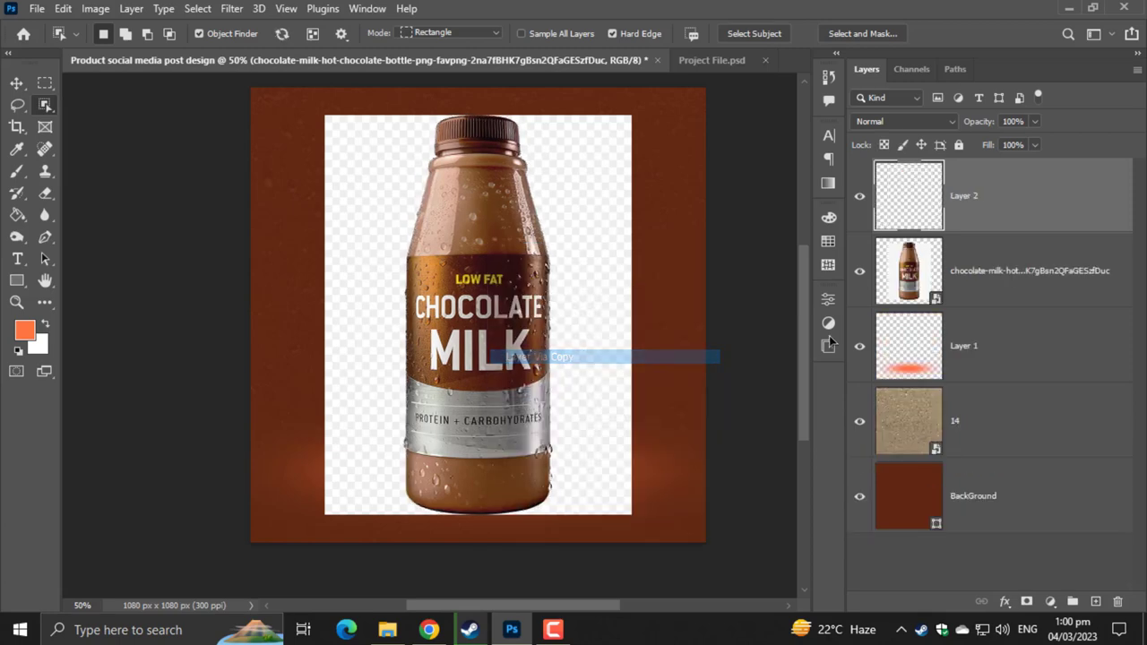
# - Delete the original bottle image layer and zoom in to inspect the cut-out's edges
pyautogui.click(1029, 278)
pyautogui.press('Delete')
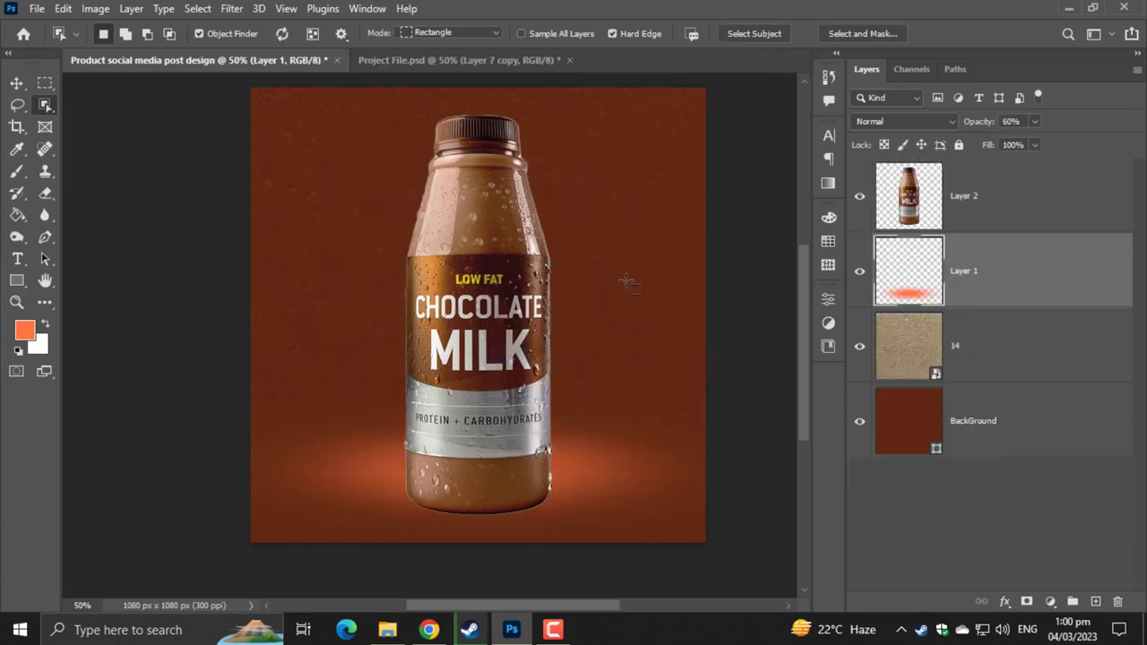
pyautogui.scroll(1, 448, 466)
pyautogui.scroll(1, 448, 466)
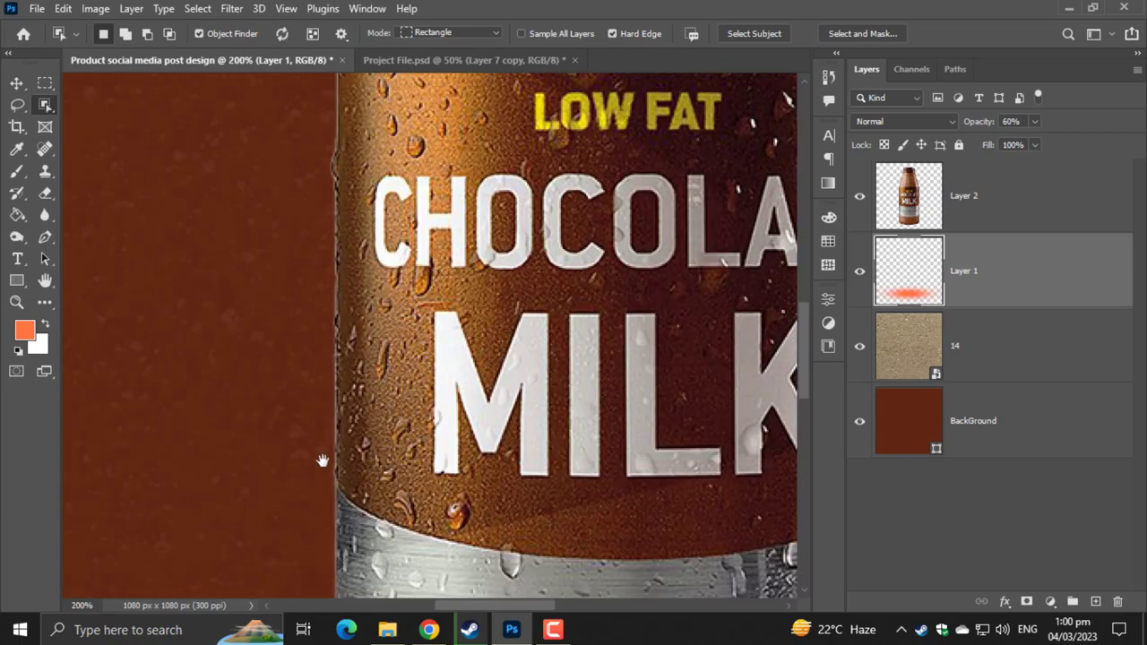
pyautogui.moveTo(322, 458)
pyautogui.mouseDown()
pyautogui.moveTo(386, 265)
pyautogui.moveTo(401, 12)
pyautogui.mouseUp()
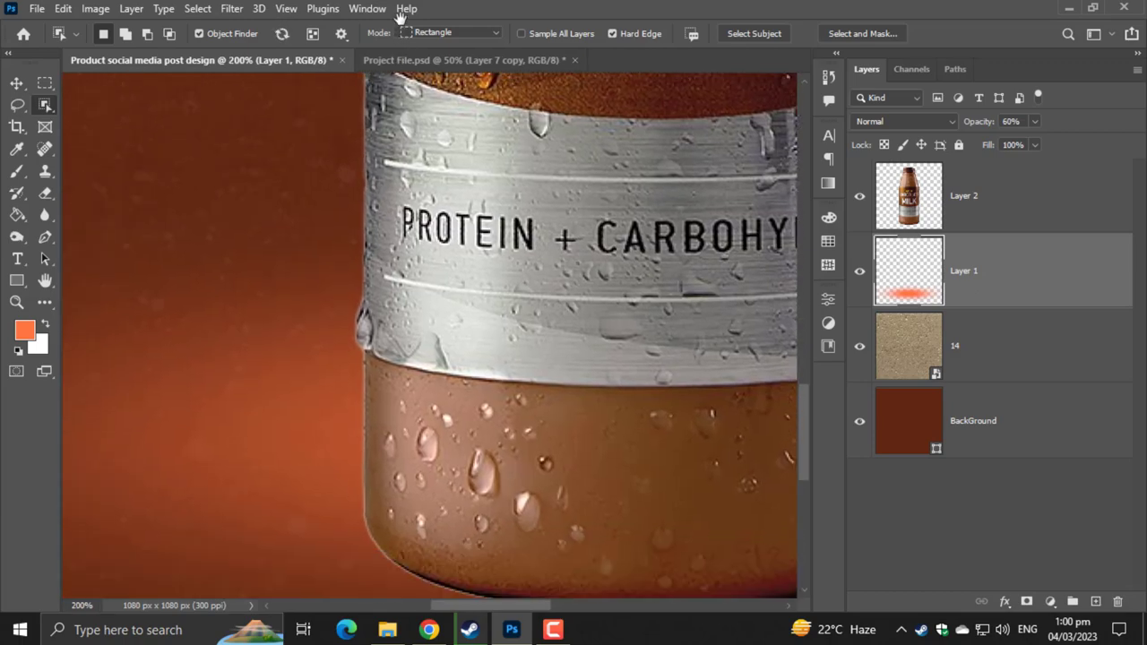
pyautogui.hotkey('ctrl', '-')
pyautogui.hotkey('ctrl', '-')
pyautogui.hotkey('ctrl', '-')
pyautogui.hotkey('ctrl', '-')
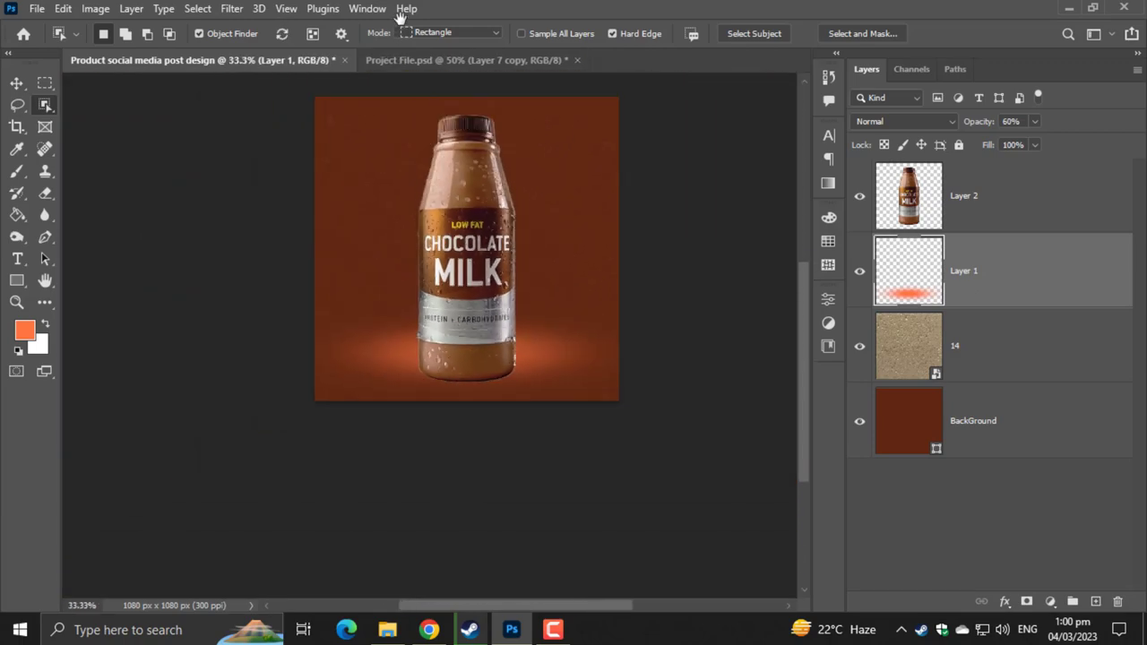
pyautogui.hotkey('ctrl', '+')
pyautogui.hotkey('ctrl', '+')
pyautogui.hotkey('ctrl', '+')
pyautogui.hotkey('ctrl', '+')
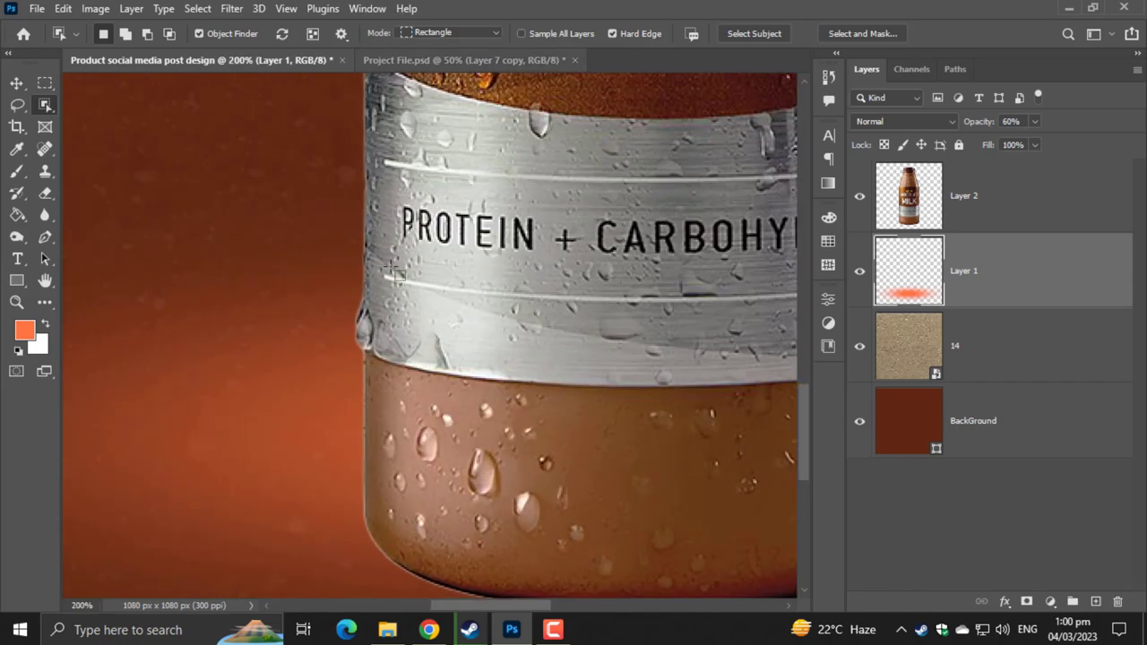
pyautogui.moveTo(422, 404); pyautogui.dragTo(289, 276)
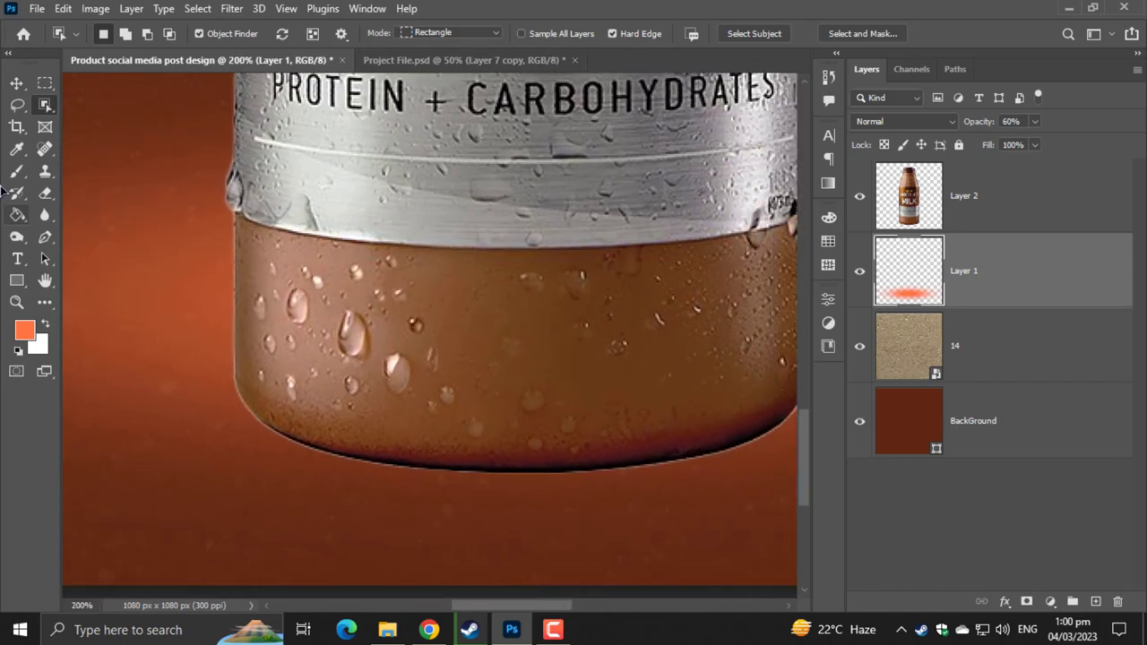
pyautogui.click(45, 193)
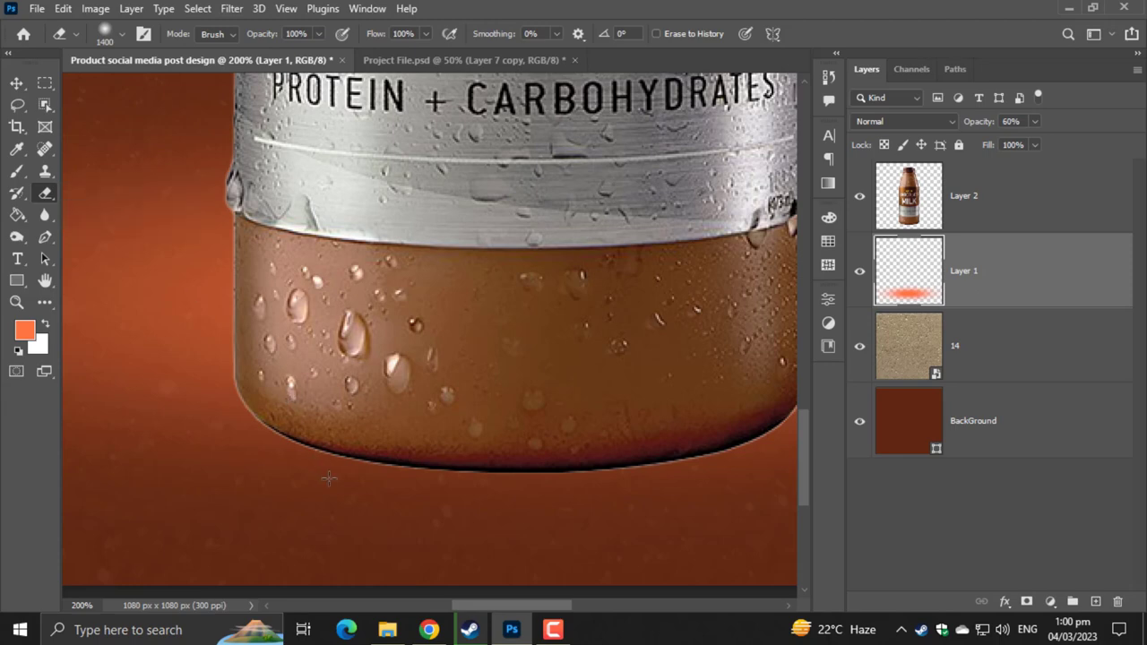
# - Shrink the eraser to 7 px and erase along the bottle edge below the droplet
pyautogui.press('[')
pyautogui.press('[')
pyautogui.press('[')
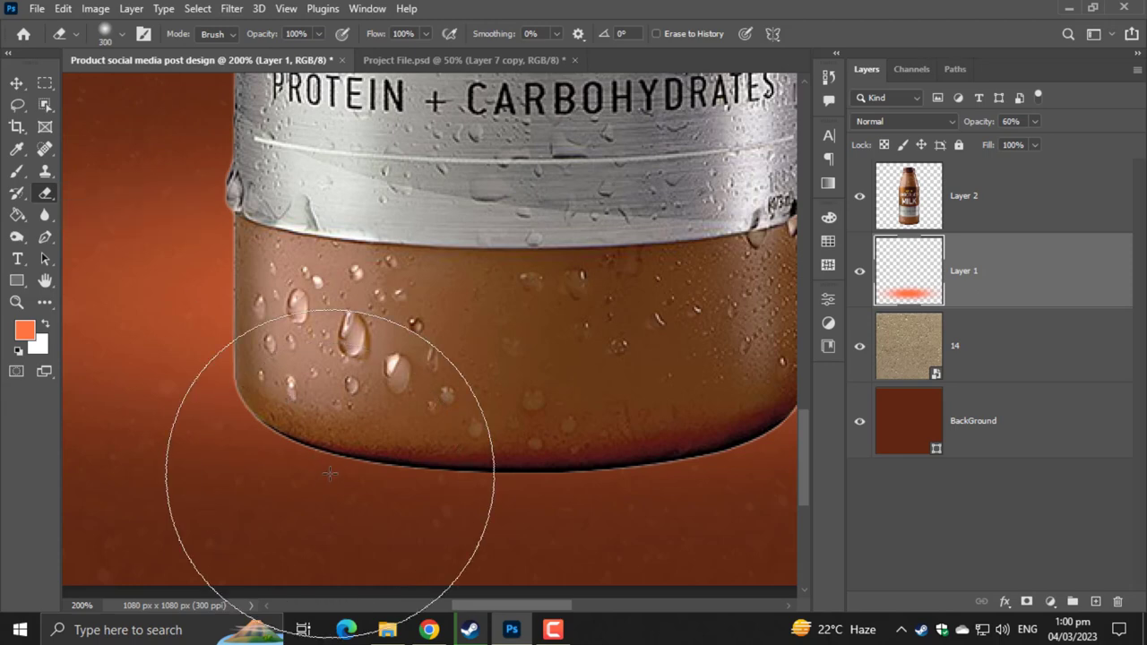
pyautogui.press(']')
pyautogui.press(']')
pyautogui.press(']')
pyautogui.press('[')
pyautogui.press('[')
pyautogui.press('[')
pyautogui.press('[')
pyautogui.press('[')
pyautogui.press('[')
pyautogui.press('[')
pyautogui.press('[')
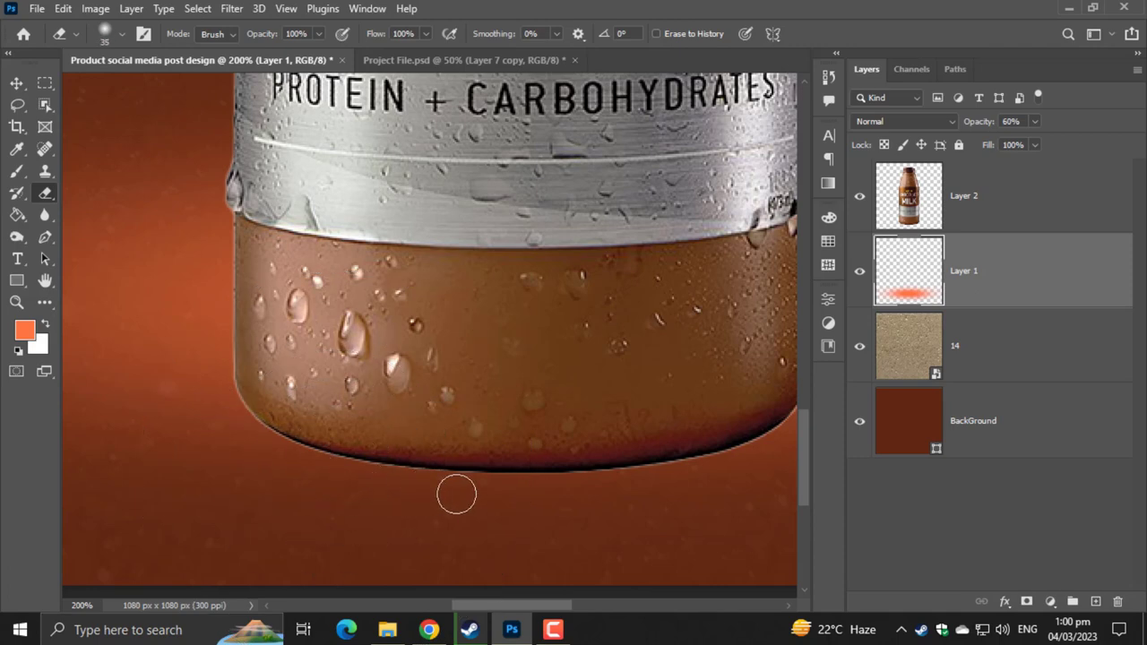
pyautogui.press('[')
pyautogui.press('[')
pyautogui.press('[')
pyautogui.scroll(2, 722, 481)
pyautogui.moveTo(722, 481); pyautogui.dragTo(298, 291)
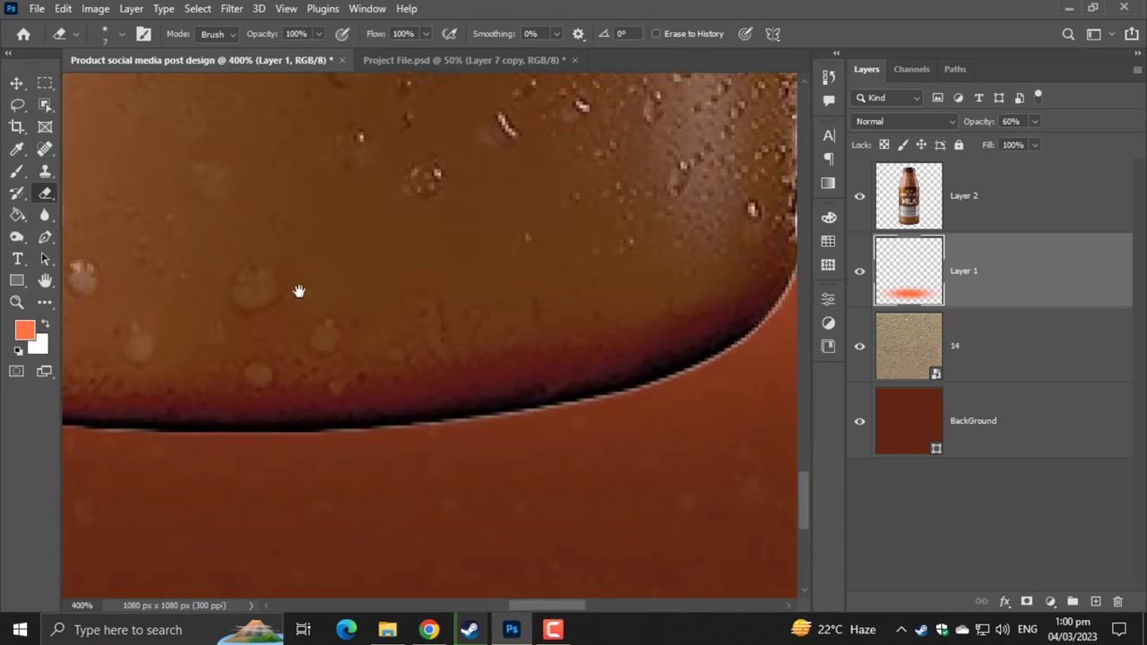
pyautogui.hscroll(3, 751, 302)
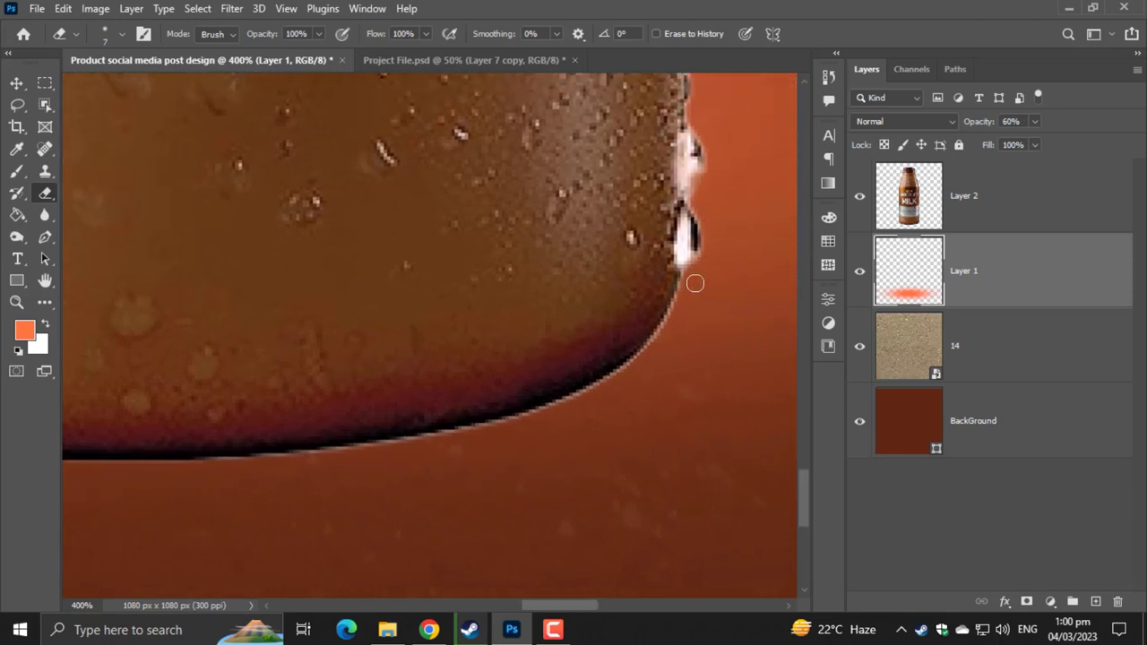
pyautogui.moveTo(686, 274); pyautogui.dragTo(681, 315)
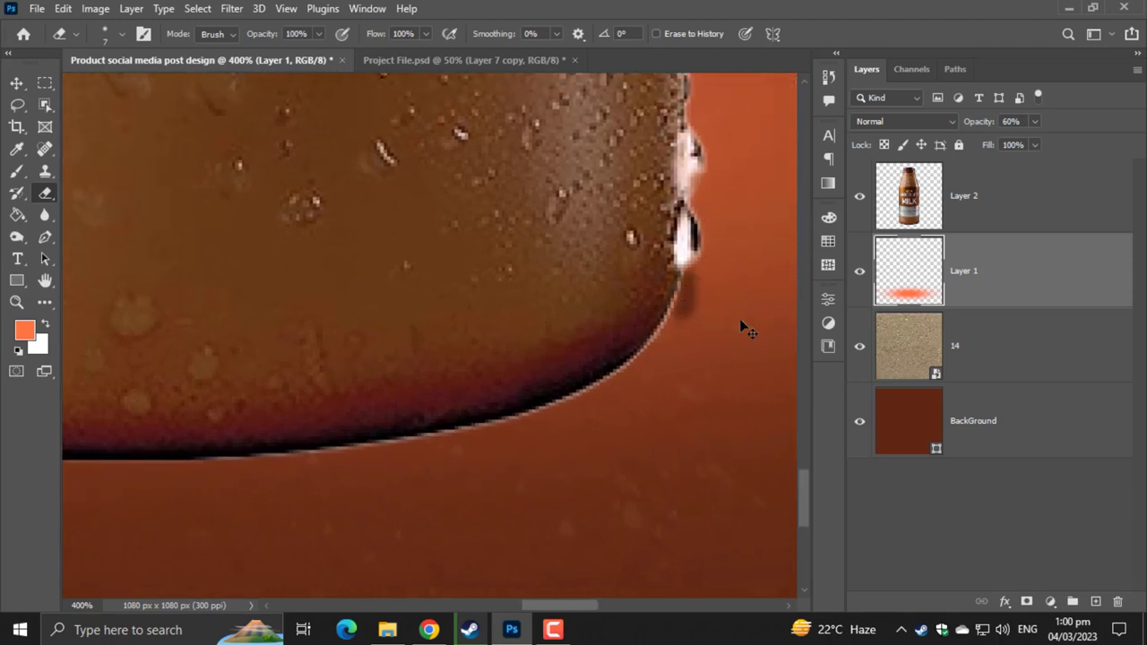
pyautogui.click(932, 220)
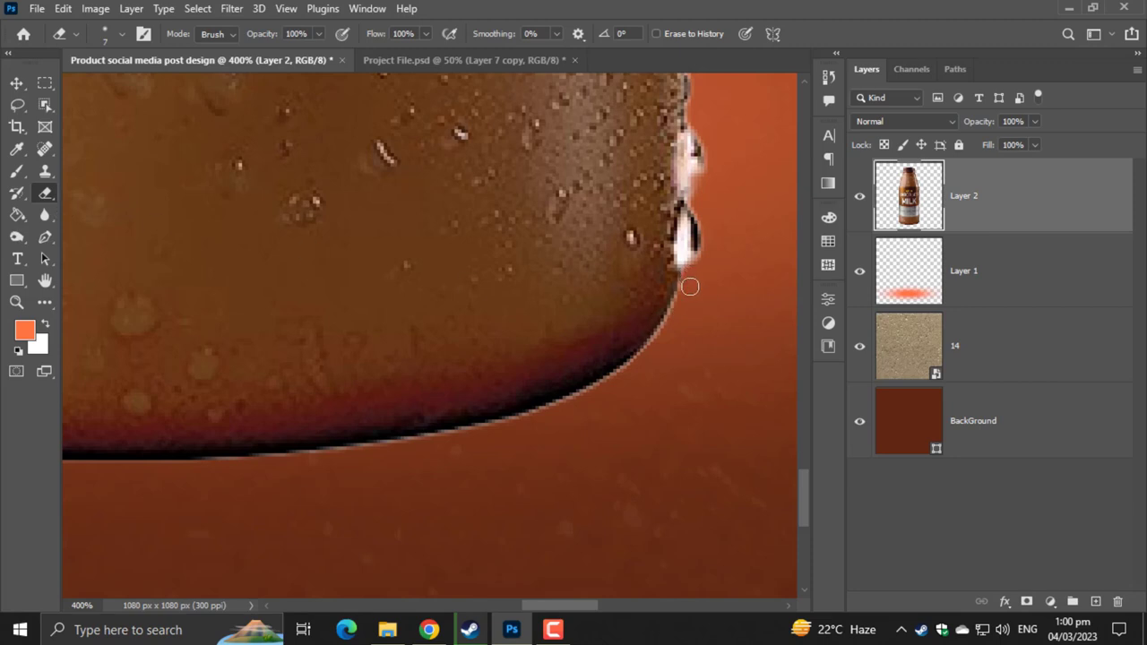
# - Erase the fringe along the bottle's lower right edge
pyautogui.moveTo(689, 286); pyautogui.dragTo(648, 354)
pyautogui.press(']')
pyautogui.press(']')
pyautogui.press(']')
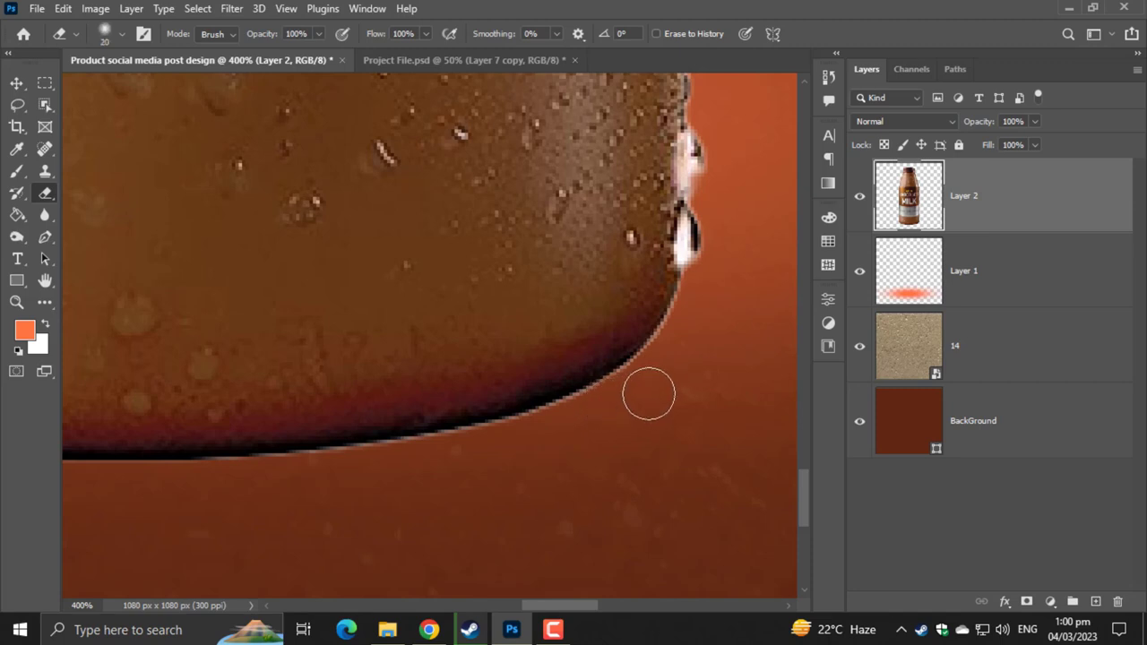
pyautogui.moveTo(649, 395); pyautogui.dragTo(683, 341)
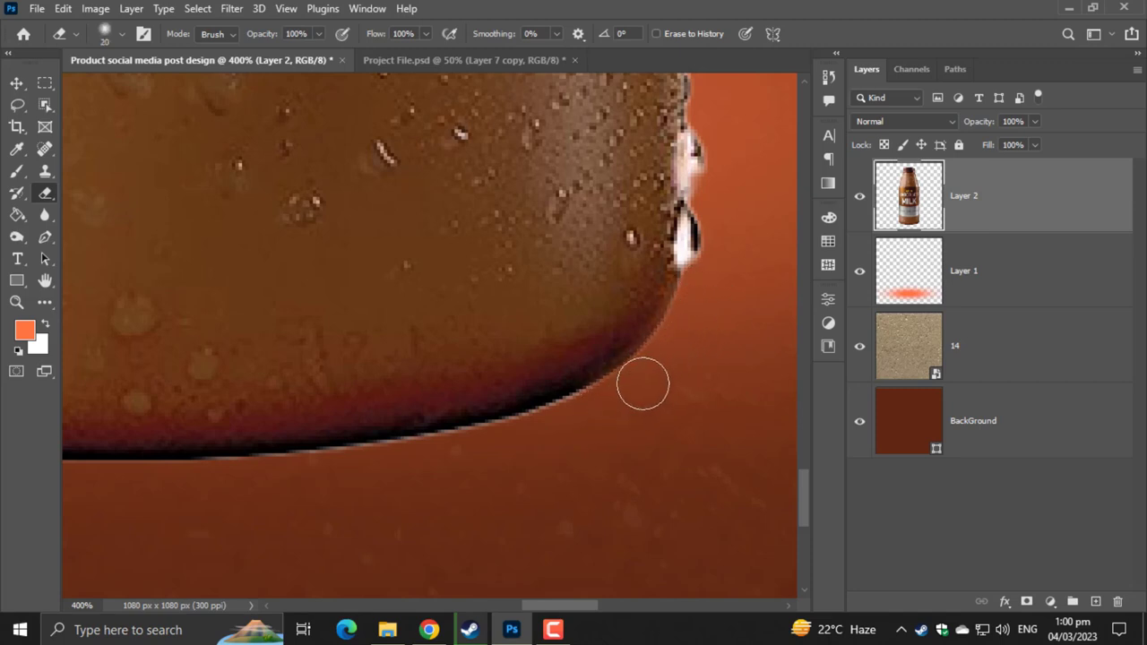
pyautogui.press('[')
pyautogui.press('[')
pyautogui.press('[')
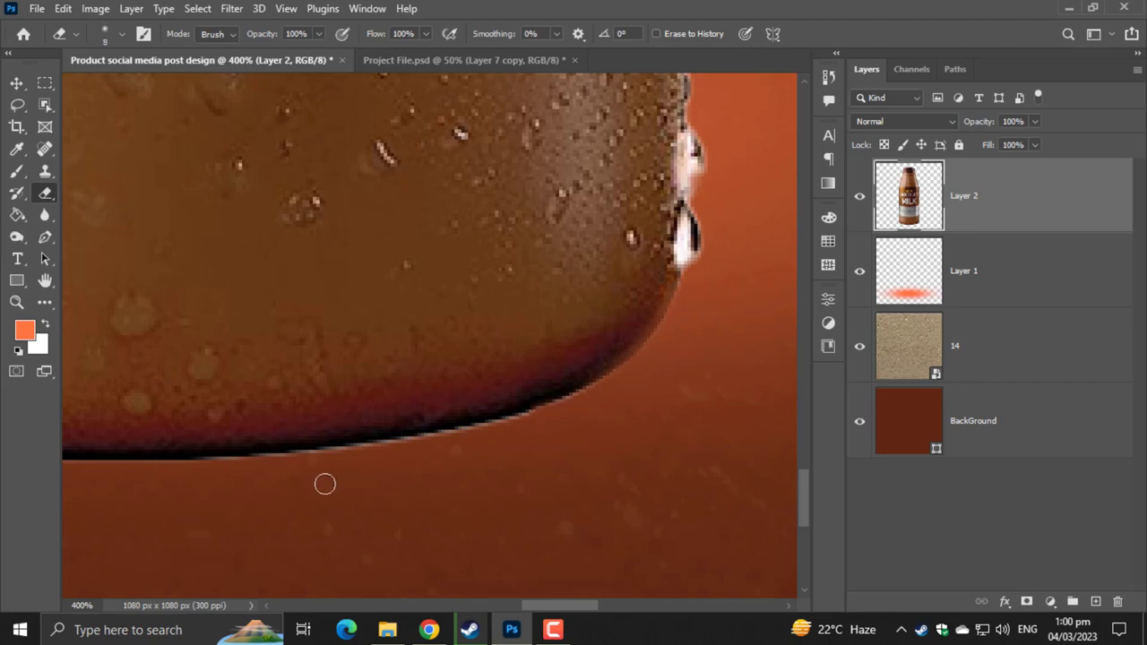
# - Erase the dark fringe along the bottle's bottom edge and curved corner
pyautogui.moveTo(238, 471); pyautogui.dragTo(569, 394)
pyautogui.hotkey('ctrl', 'z')
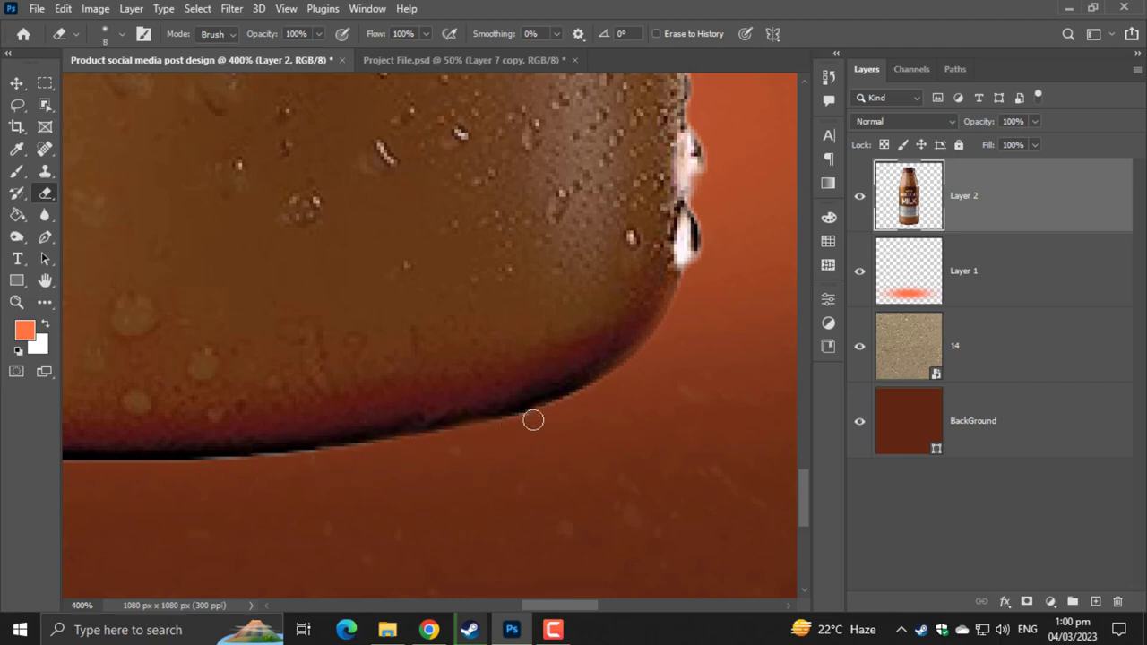
pyautogui.moveTo(477, 460); pyautogui.dragTo(657, 457)
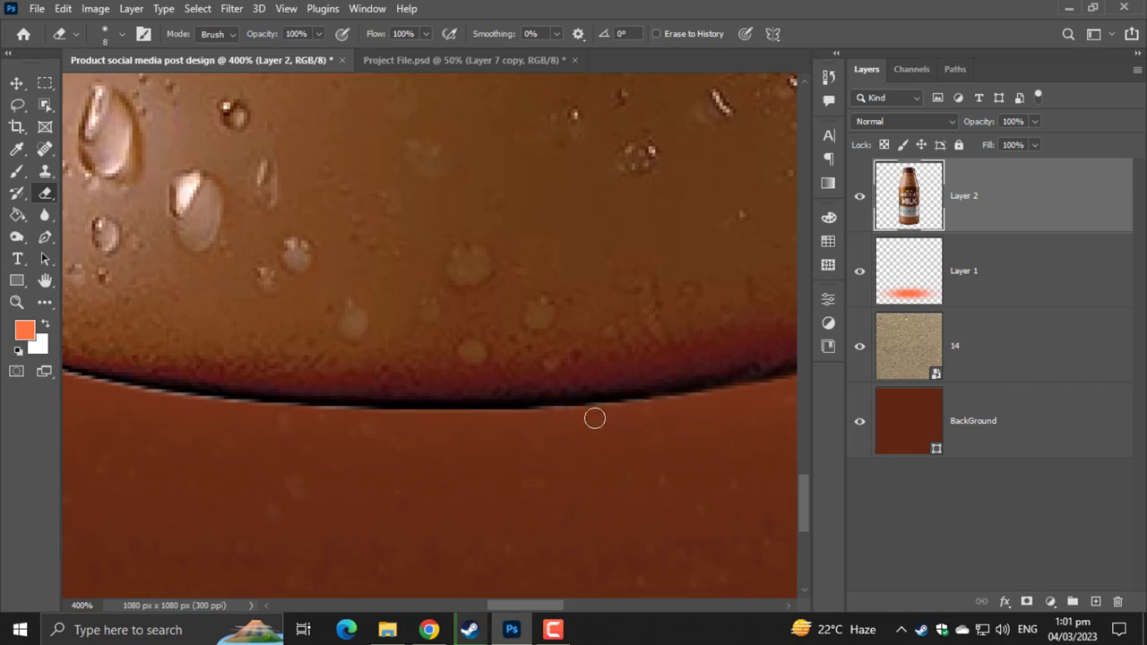
pyautogui.moveTo(460, 443); pyautogui.dragTo(583, 492)
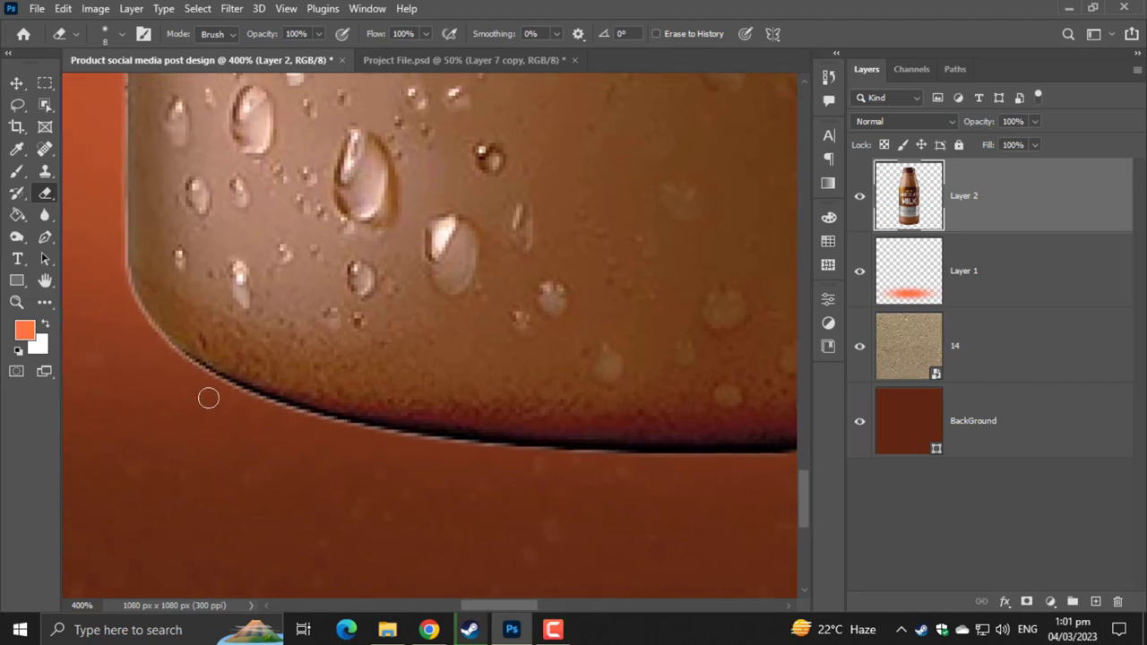
pyautogui.moveTo(262, 408)
pyautogui.mouseDown()
pyautogui.moveTo(402, 443)
pyautogui.moveTo(636, 463)
pyautogui.mouseUp()
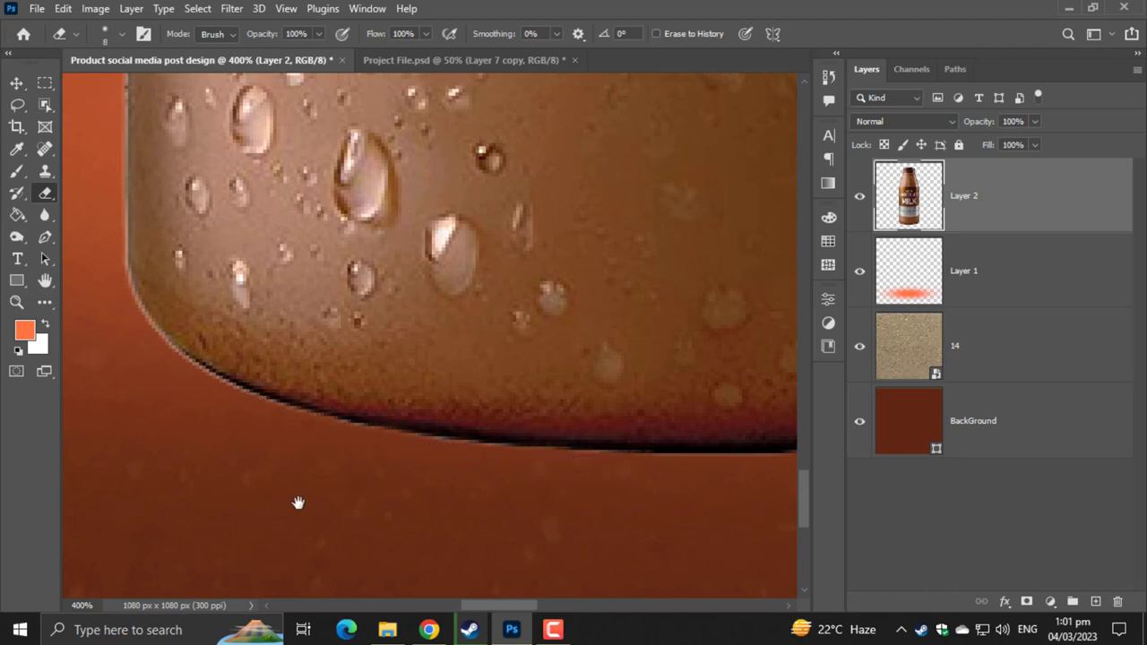
pyautogui.moveTo(299, 503); pyautogui.dragTo(478, 539)
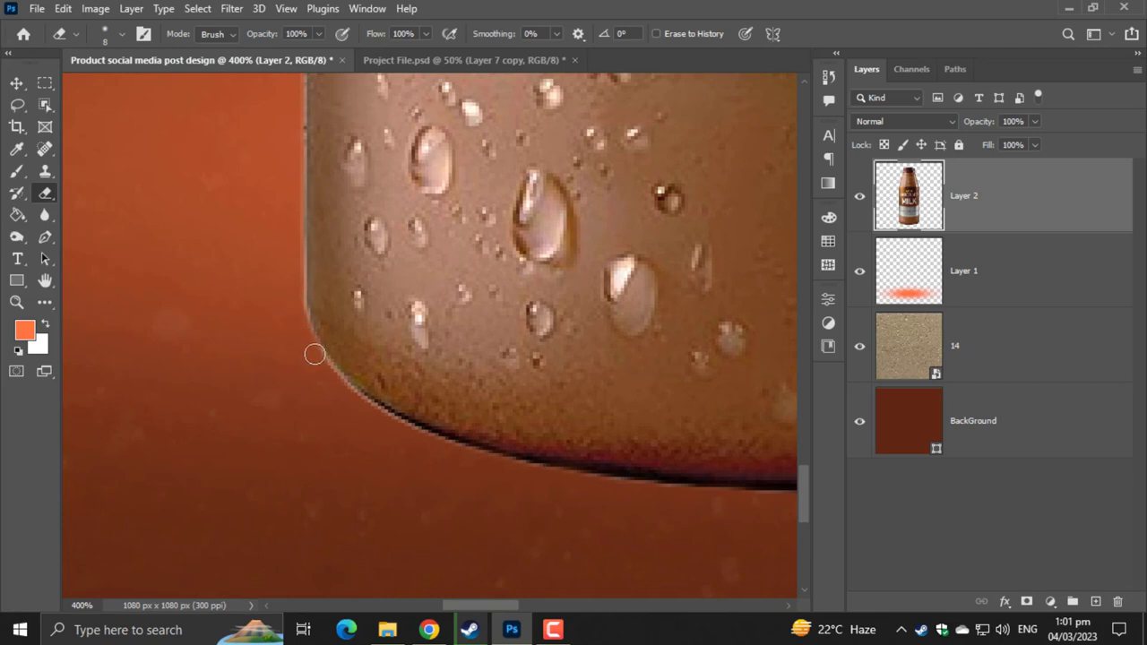
pyautogui.moveTo(326, 375); pyautogui.dragTo(474, 459)
# - Erase the fringe along the bottle's lower left side
pyautogui.moveTo(416, 481); pyautogui.dragTo(493, 573)
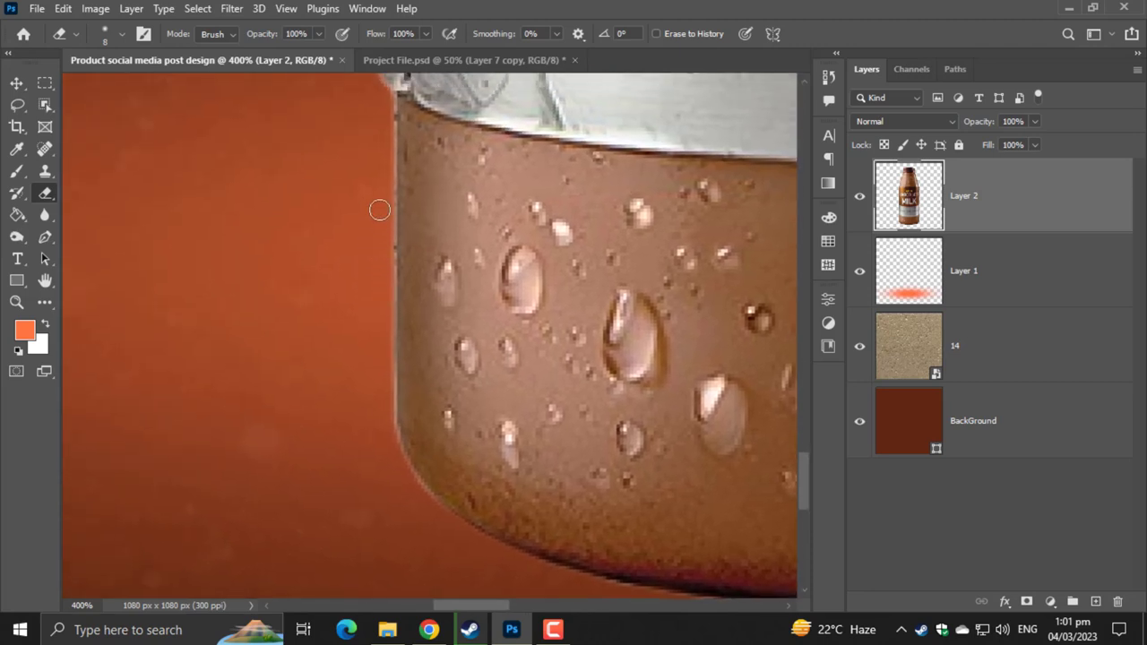
pyautogui.moveTo(388, 293); pyautogui.dragTo(389, 419)
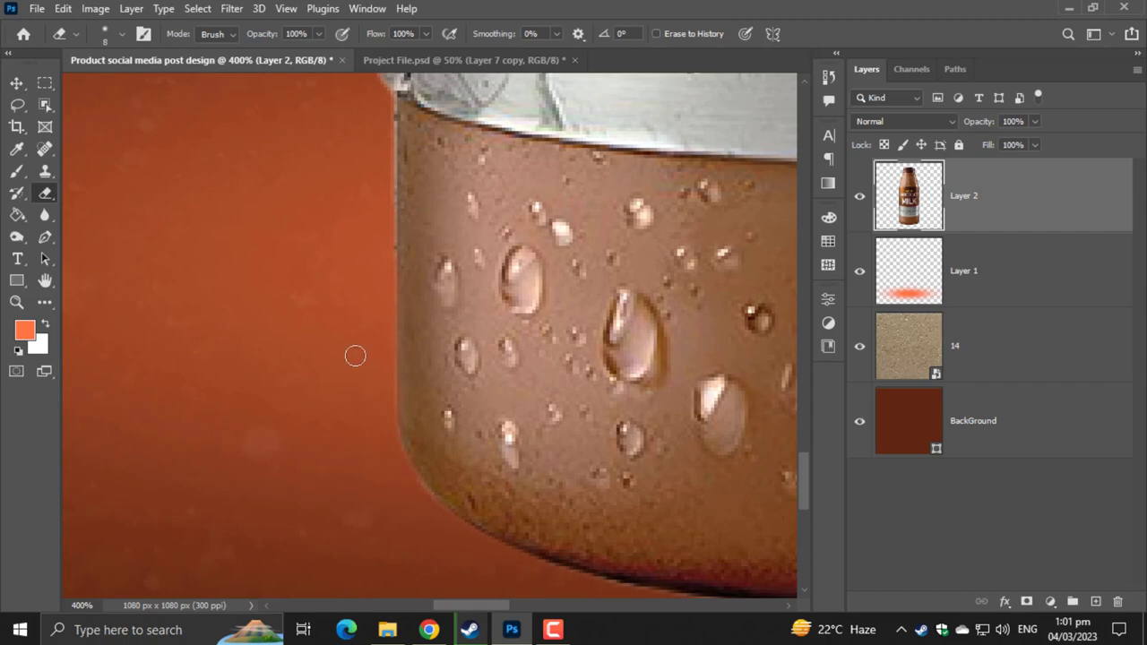
pyautogui.moveTo(355, 356); pyautogui.dragTo(377, 473)
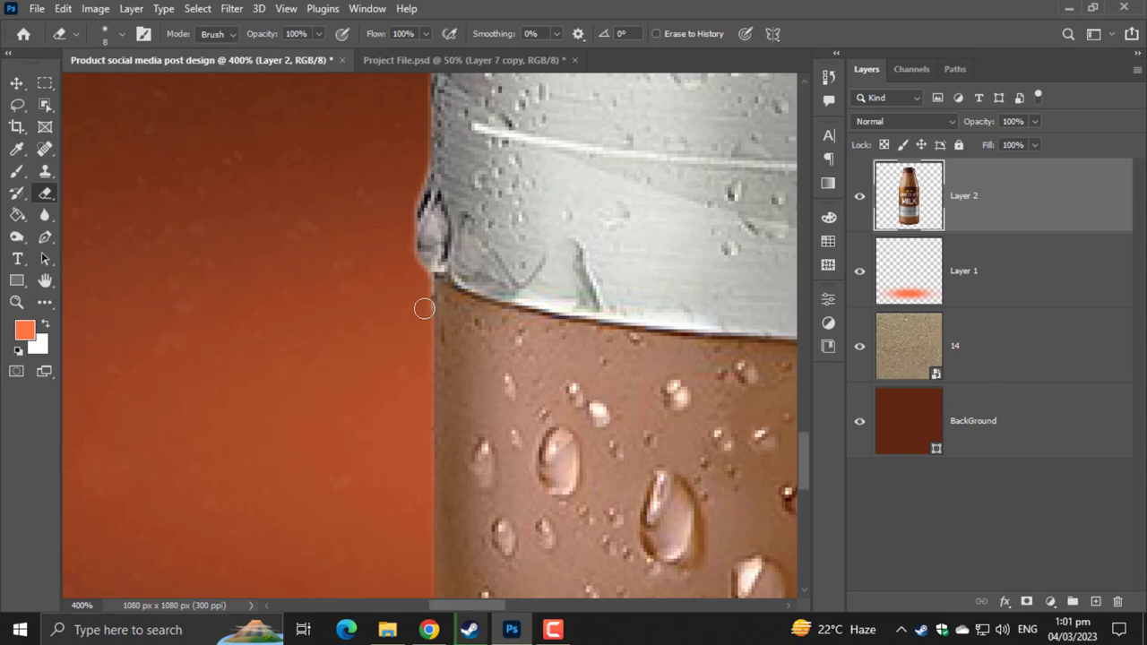
pyautogui.hotkey('ctrl', '-')
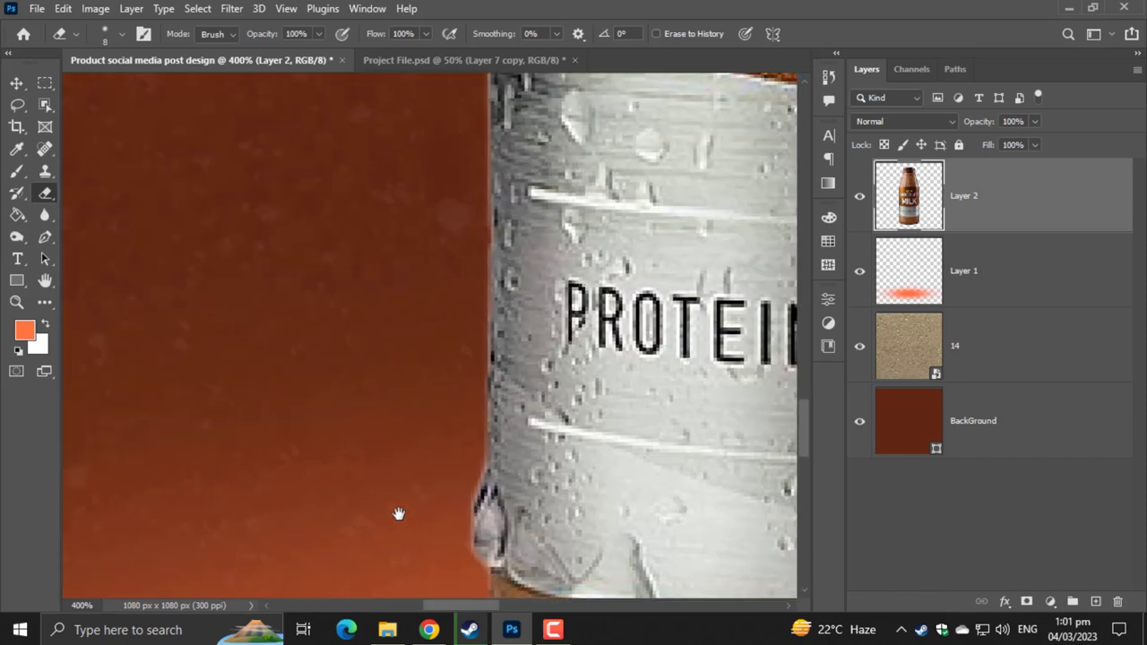
# - Zoom in to about 400% on the bottle cap
pyautogui.hotkey('ctrl', '0')
pyautogui.hotkey('ctrl', '+')
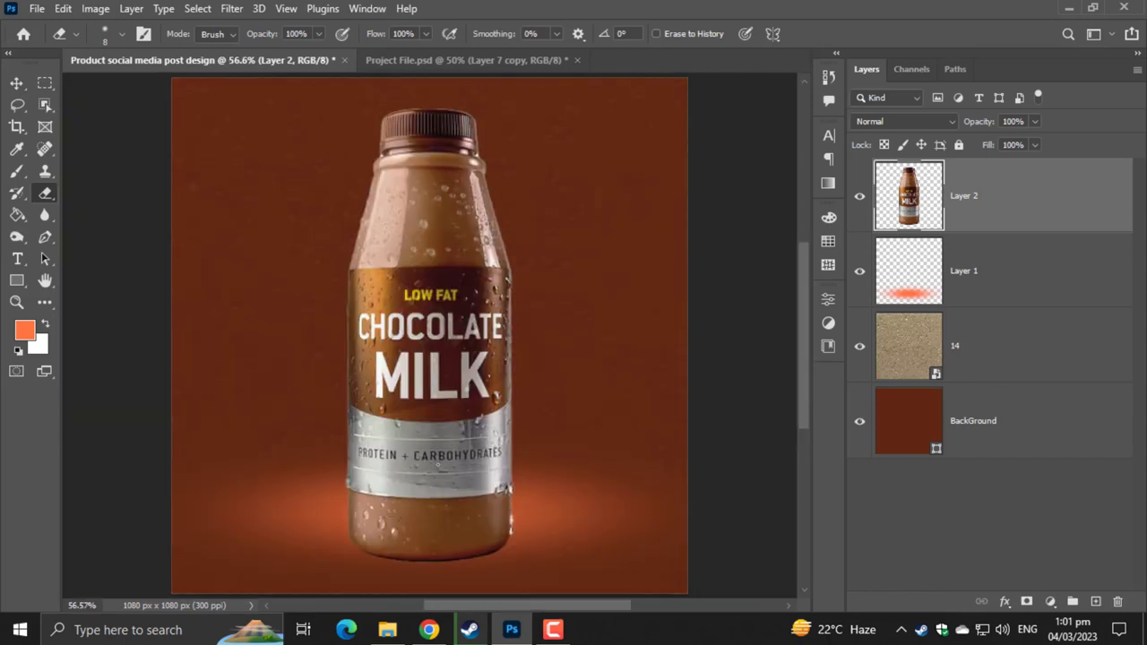
pyautogui.hotkey('ctrl', '+')
pyautogui.moveTo(508, 386); pyautogui.dragTo(609, 509)
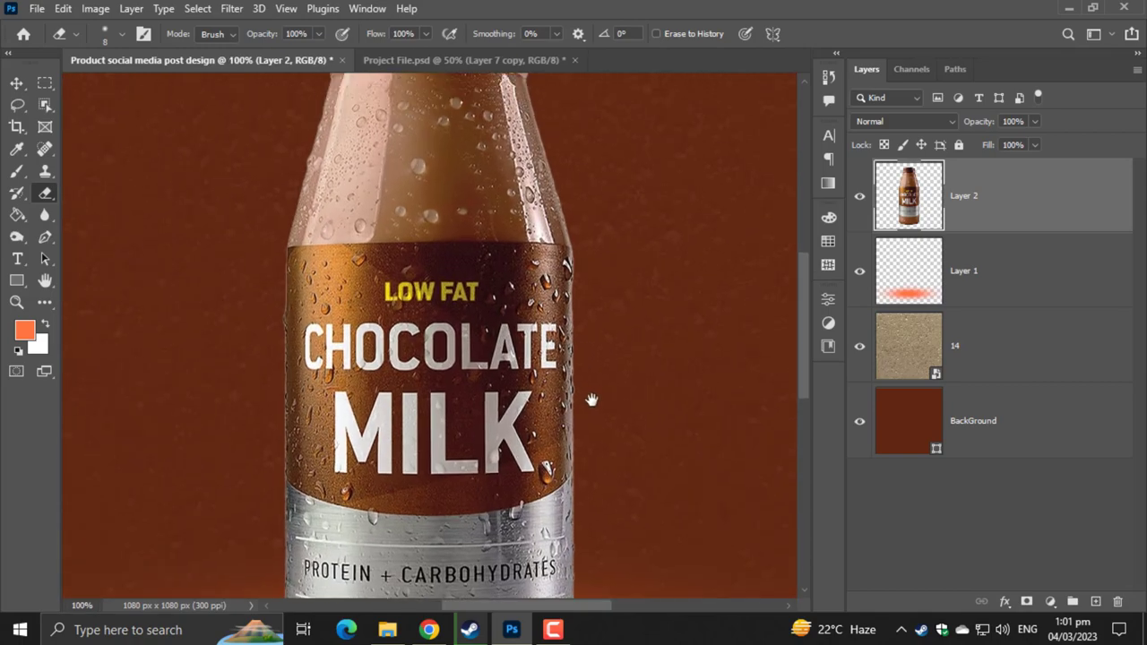
pyautogui.hotkey('ctrl', '0')
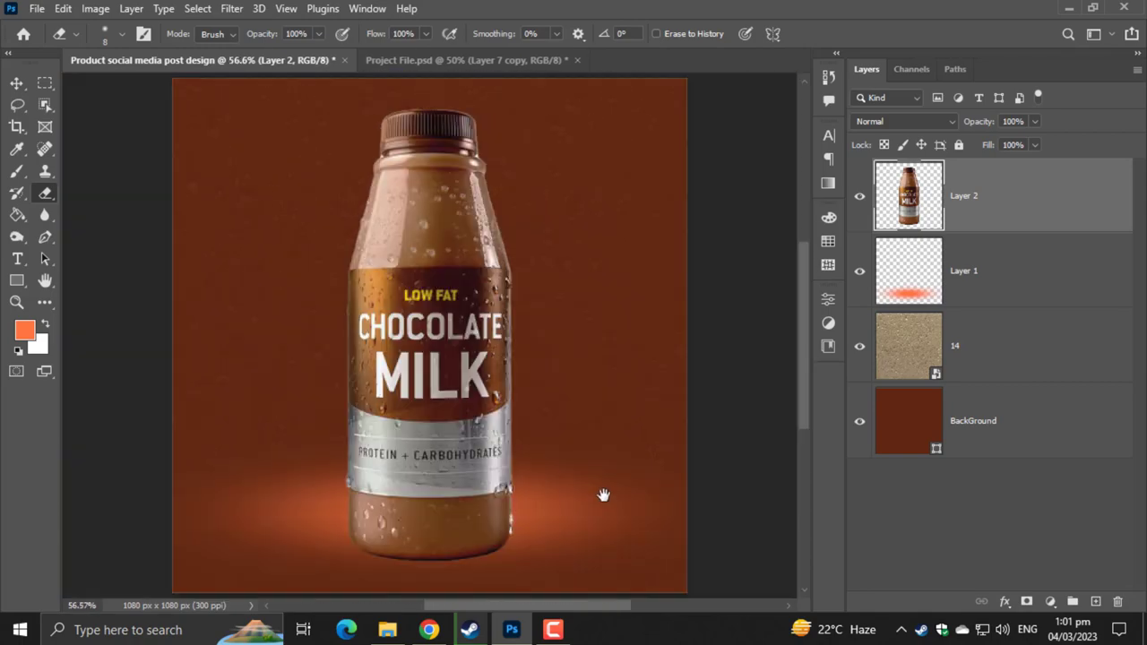
pyautogui.hotkey('ctrl', '+')
pyautogui.hotkey('ctrl', '+')
pyautogui.hotkey('ctrl', '+')
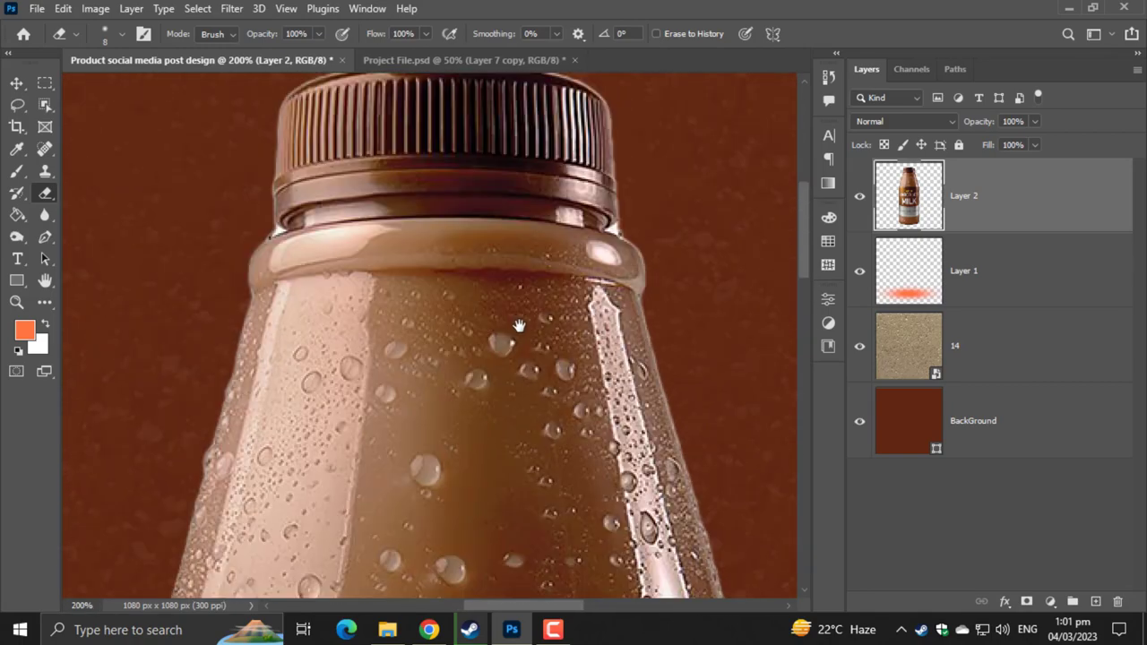
pyautogui.moveTo(517, 187); pyautogui.dragTo(601, 417)
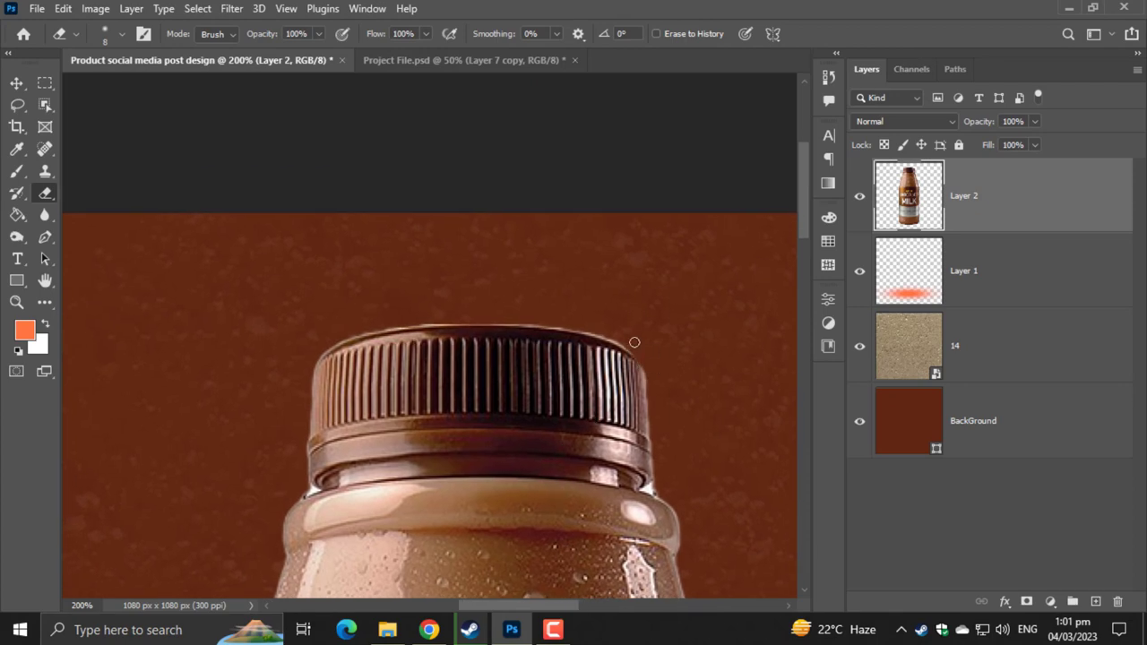
pyautogui.hotkey('ctrl', '+')
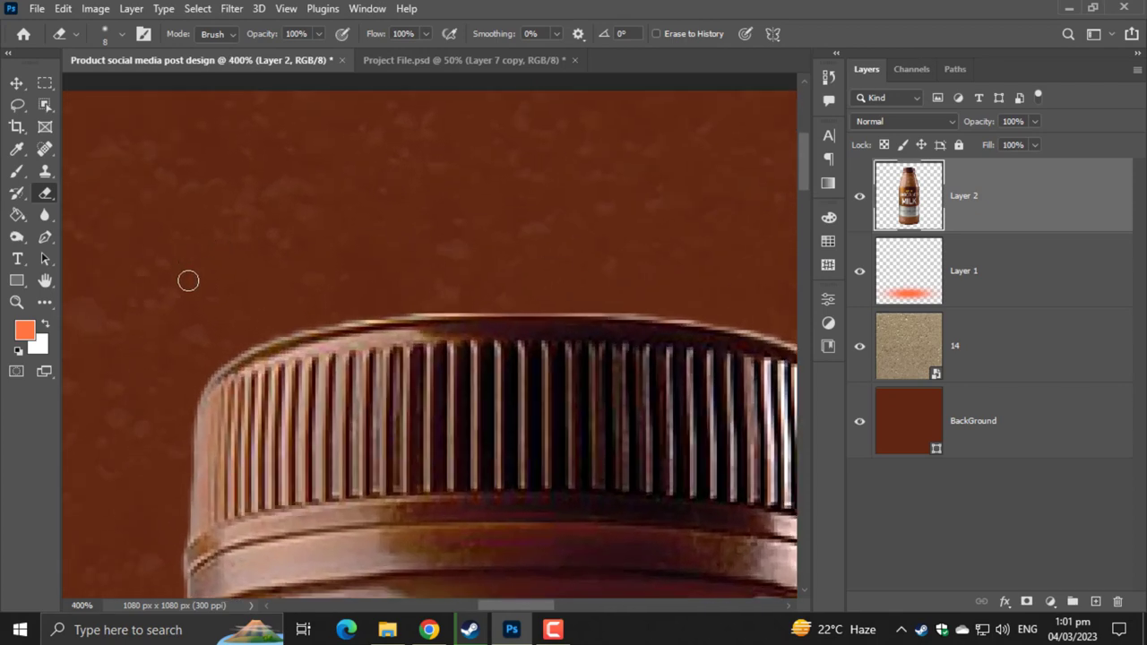
# - Erase the light fringe along the cap's top rim and right corner
pyautogui.moveTo(229, 355)
pyautogui.mouseDown()
pyautogui.moveTo(351, 313)
pyautogui.moveTo(531, 306)
pyautogui.moveTo(326, 315)
pyautogui.moveTo(242, 342)
pyautogui.mouseUp()
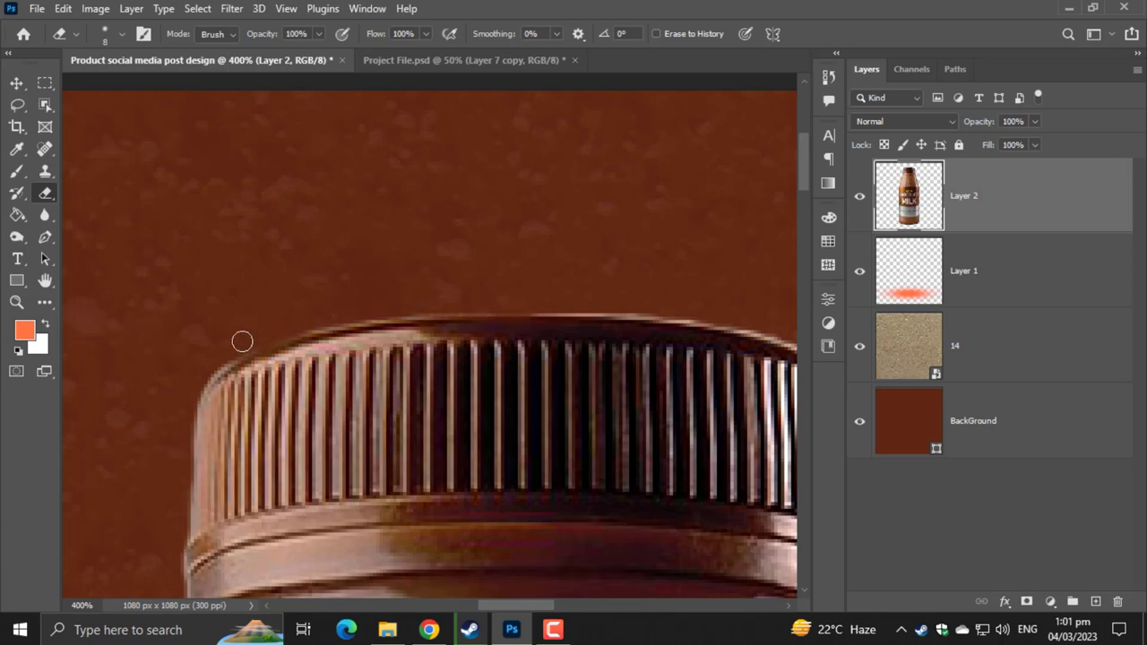
pyautogui.moveTo(728, 312)
pyautogui.mouseDown()
pyautogui.moveTo(553, 307)
pyautogui.moveTo(300, 240)
pyautogui.mouseUp()
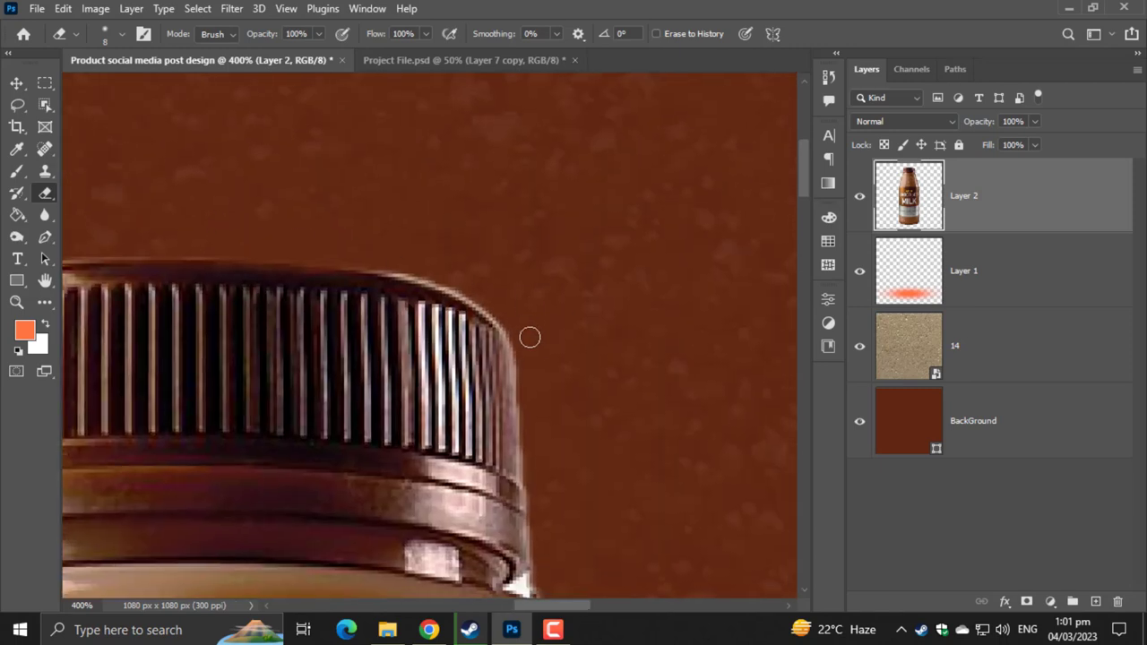
pyautogui.moveTo(530, 337)
pyautogui.mouseDown()
pyautogui.moveTo(404, 275)
pyautogui.moveTo(469, 284)
pyautogui.moveTo(535, 325)
pyautogui.moveTo(408, 269)
pyautogui.moveTo(264, 231)
pyautogui.mouseUp()
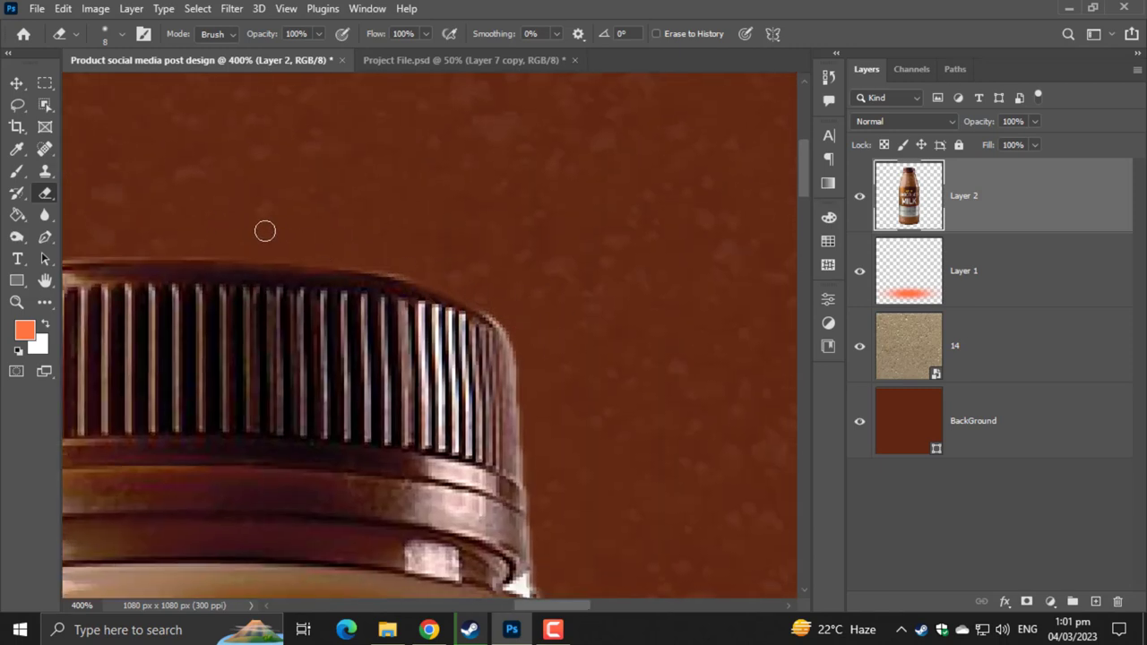
pyautogui.moveTo(525, 415)
pyautogui.mouseDown()
pyautogui.moveTo(522, 374)
pyautogui.moveTo(492, 323)
pyautogui.moveTo(439, 296)
pyautogui.mouseUp()
pyautogui.hotkey('ctrl', '0')
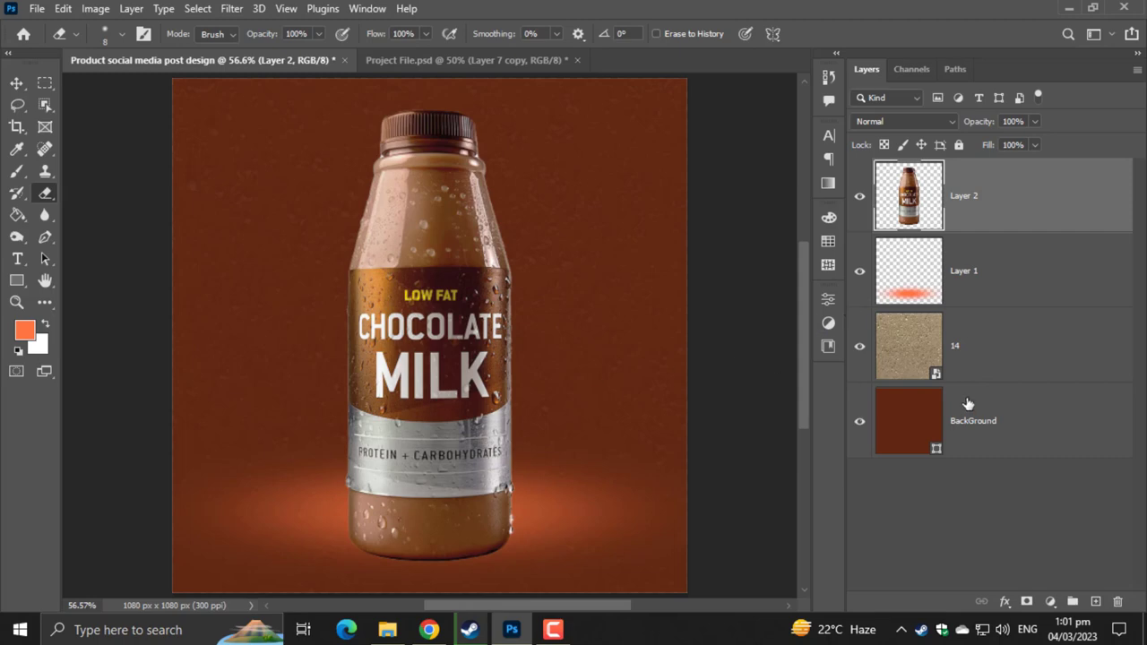
# - Scale the Layer 2 bottle down to about 77% and raise it slightly
pyautogui.hotkey('ctrl', 't')
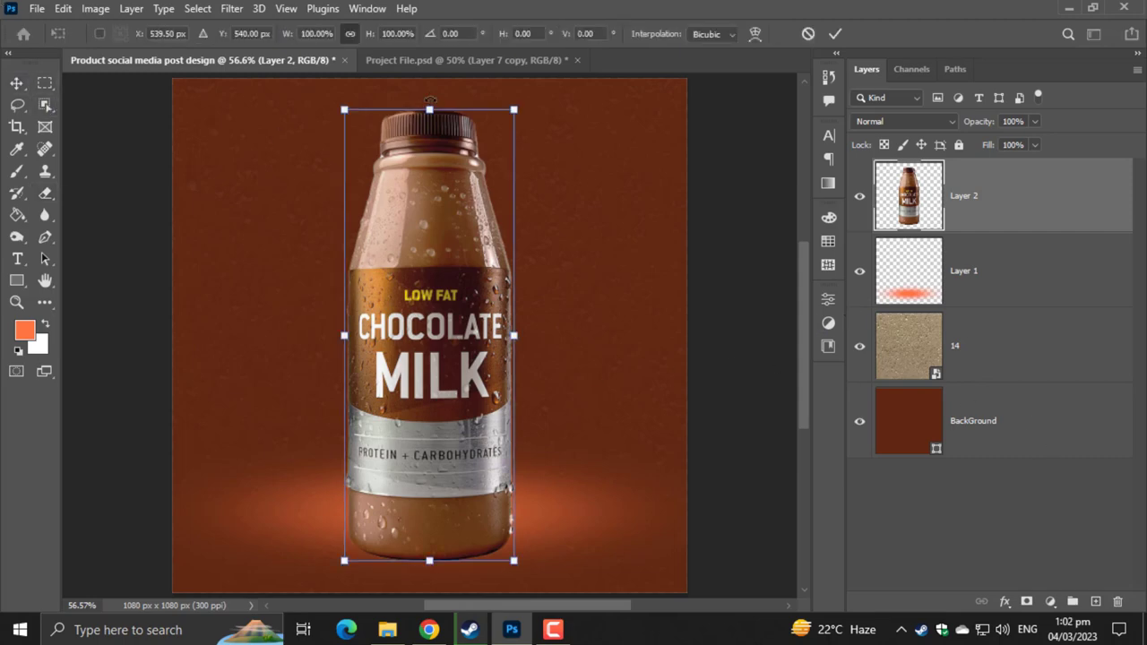
pyautogui.moveTo(430, 99)
pyautogui.mouseDown()
pyautogui.moveTo(432, 152)
pyautogui.moveTo(401, 108)
pyautogui.moveTo(427, 151)
pyautogui.mouseUp()
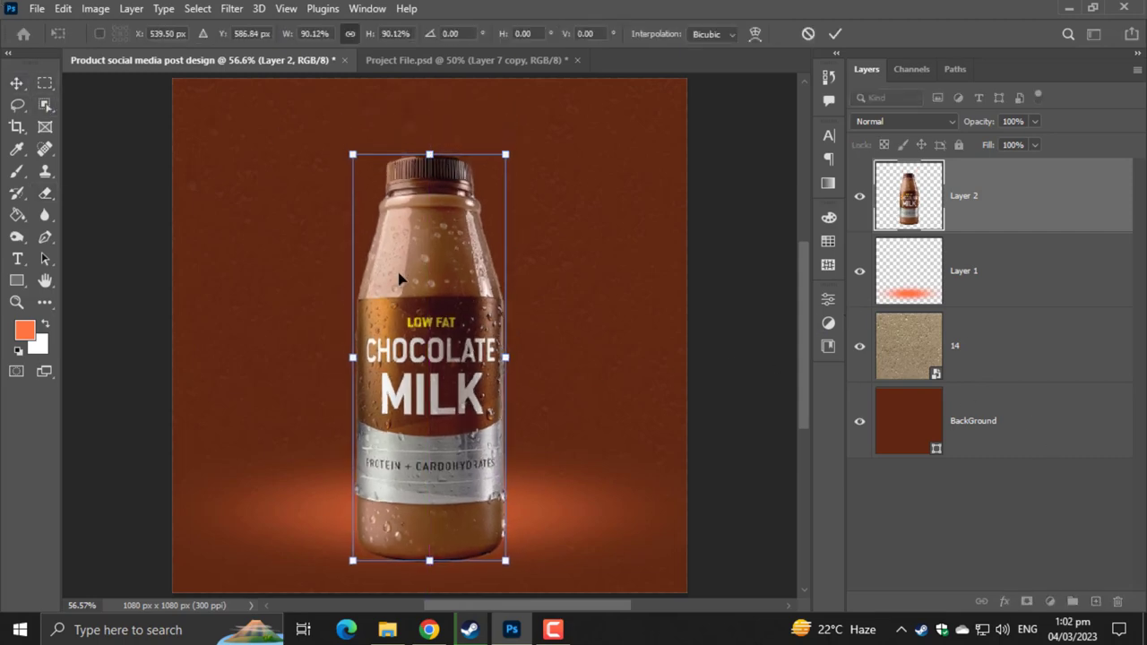
pyautogui.moveTo(440, 322); pyautogui.dragTo(441, 283)
pyautogui.scroll(-1, 440, 283)
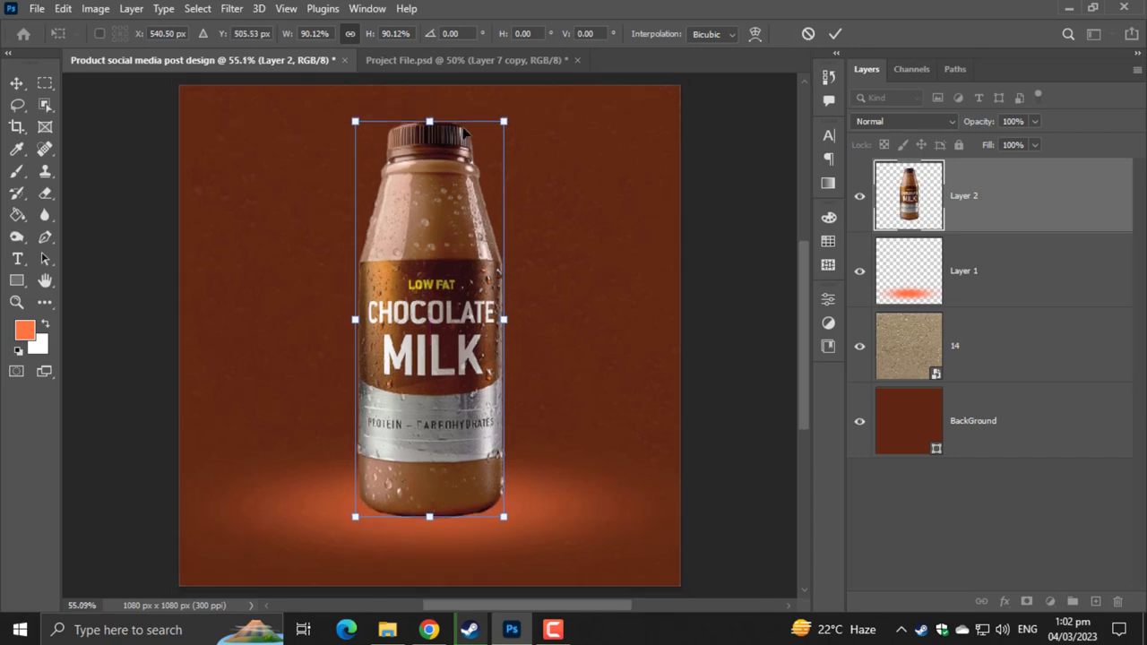
pyautogui.moveTo(428, 120); pyautogui.dragTo(429, 176)
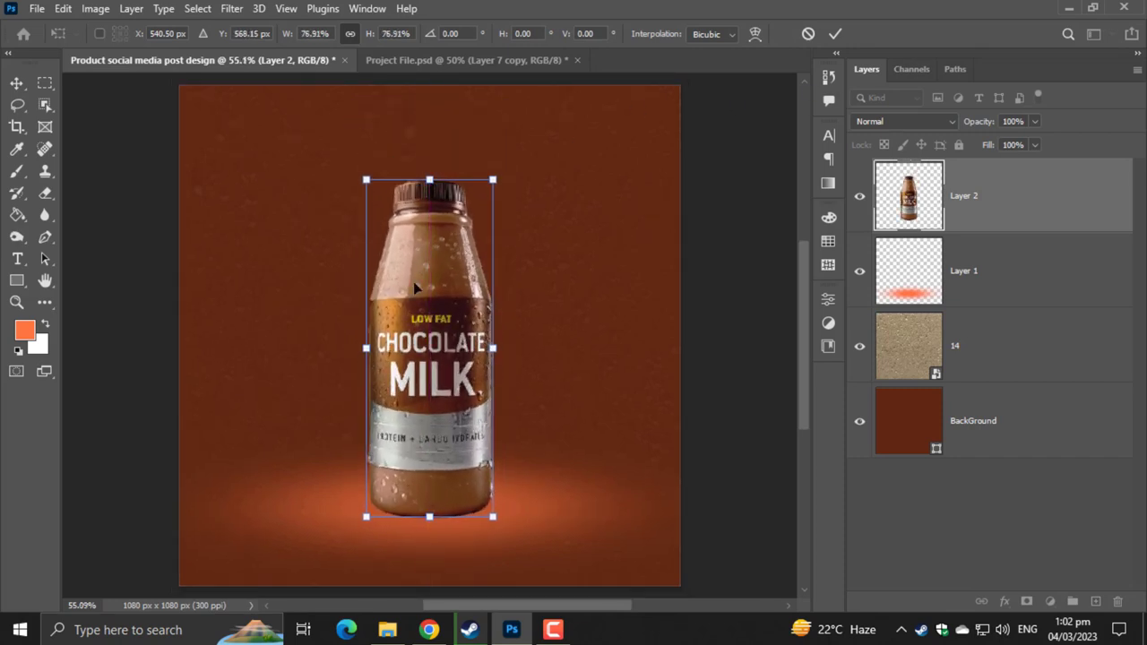
pyautogui.moveTo(412, 328); pyautogui.dragTo(412, 321)
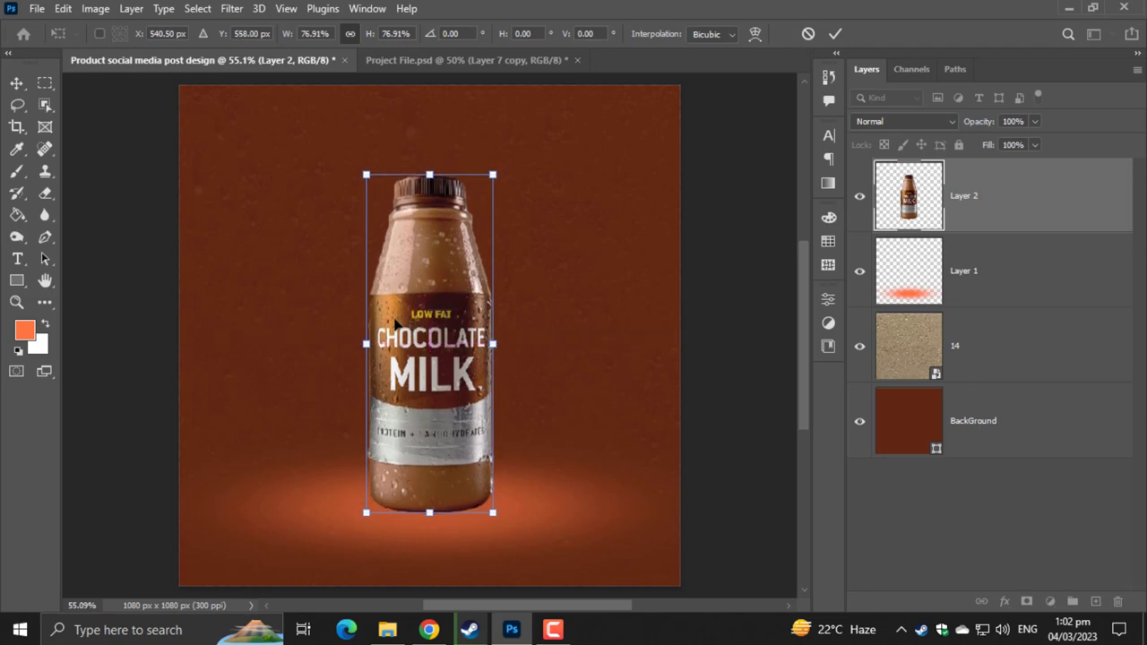
pyautogui.press('Return')
pyautogui.moveTo(419, 472); pyautogui.dragTo(426, 347)
# - Lower and flatten the orange glow on Layer 1 and make it fully opaque
pyautogui.click(1007, 302)
pyautogui.hotkey('ctrl', 't')
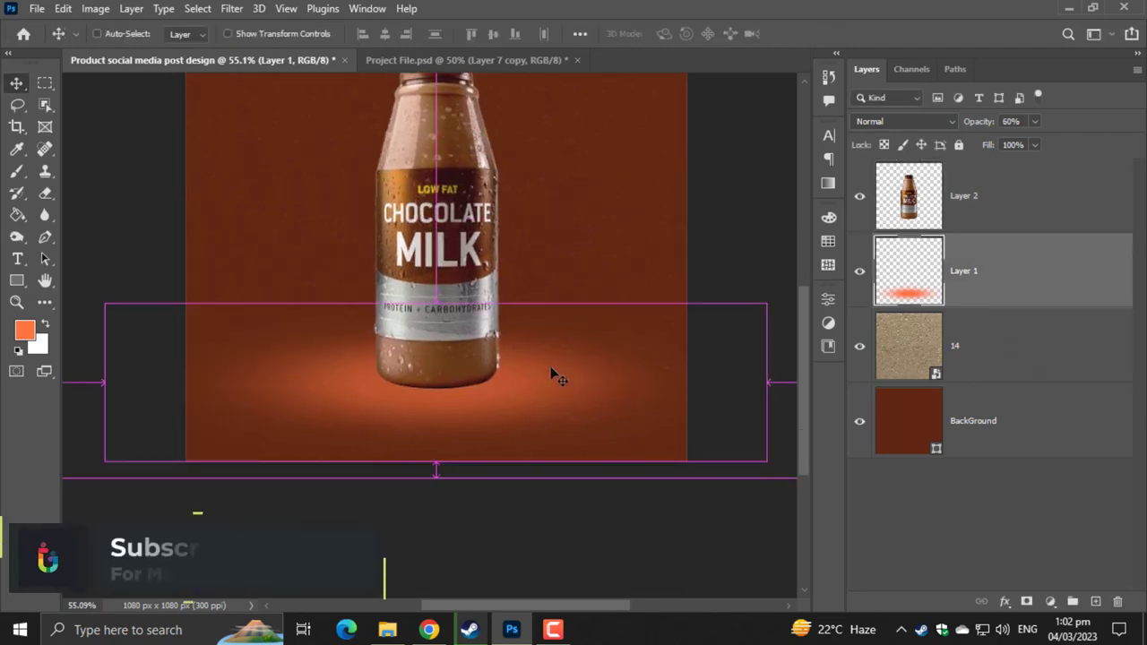
pyautogui.moveTo(553, 376); pyautogui.dragTo(558, 392)
pyautogui.moveTo(436, 319)
pyautogui.mouseDown()
pyautogui.moveTo(434, 359)
pyautogui.moveTo(474, 403)
pyautogui.moveTo(474, 390)
pyautogui.mouseUp()
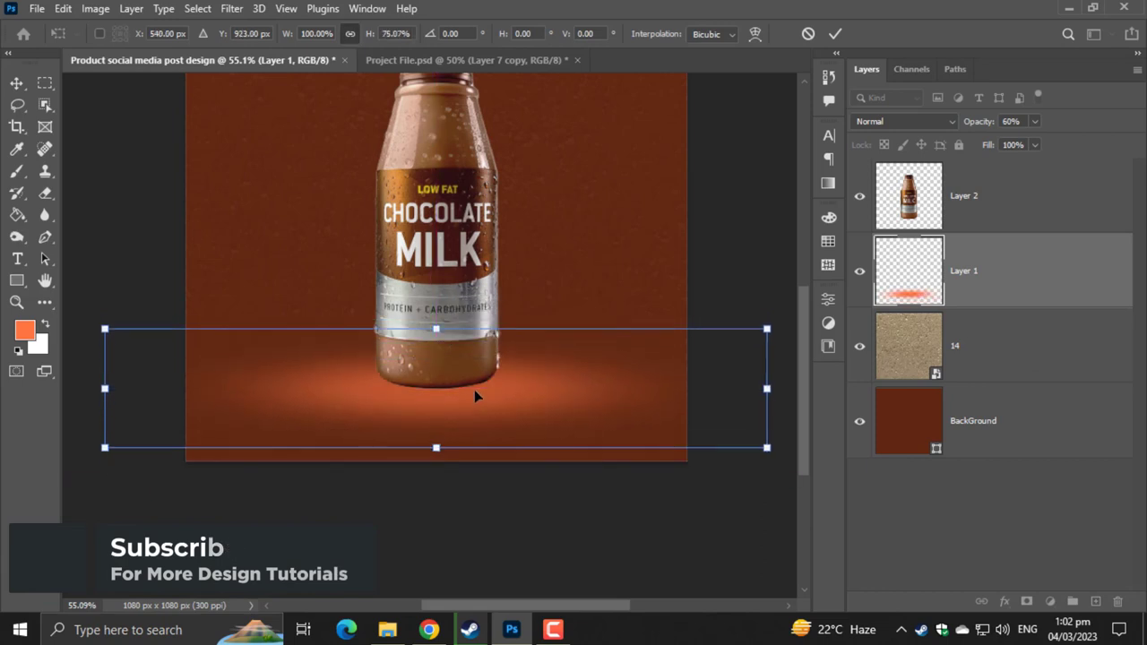
pyautogui.press('Return')
pyautogui.press('0')
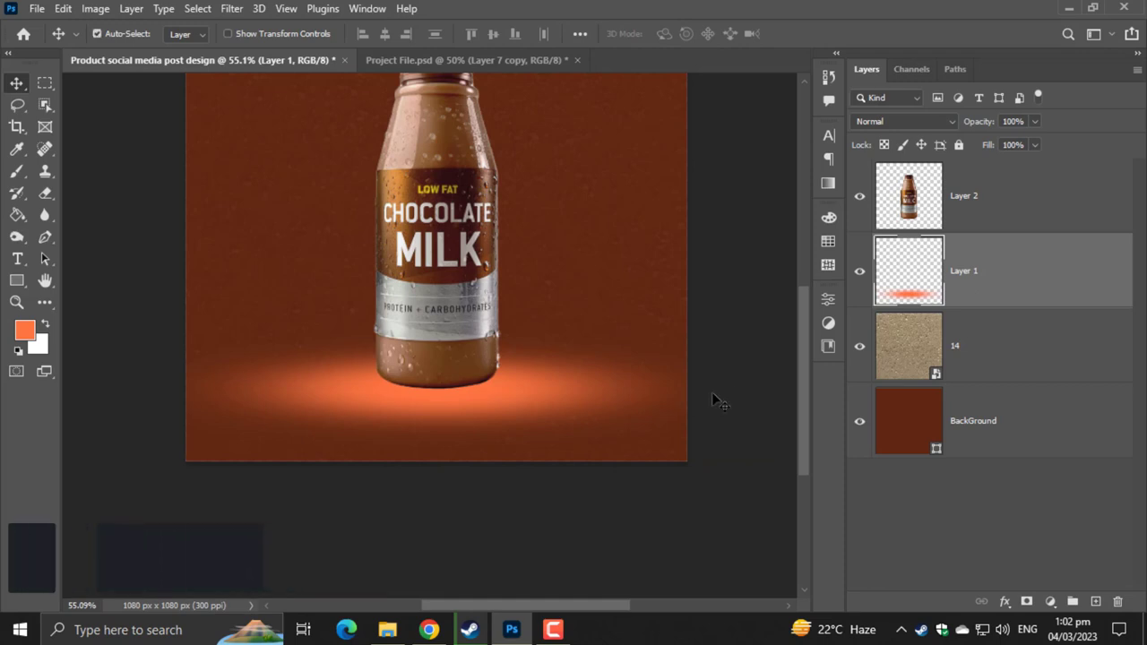
pyautogui.press('ctrl')
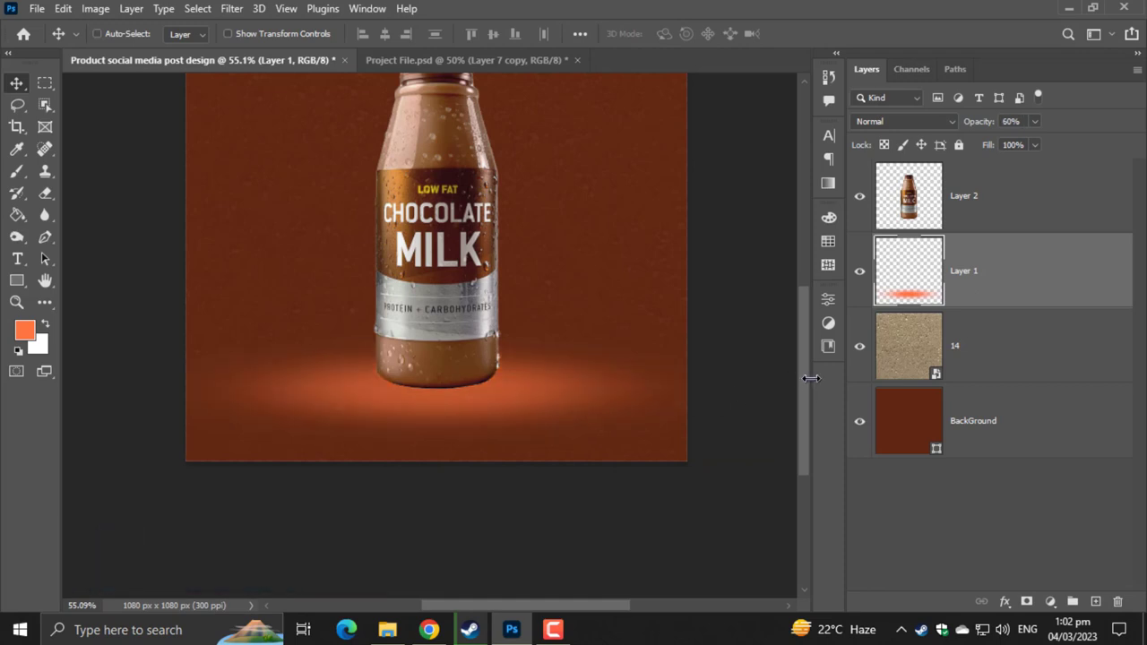
pyautogui.keyDown('ctrl'); pyautogui.click(525, 525); pyautogui.keyUp('ctrl')
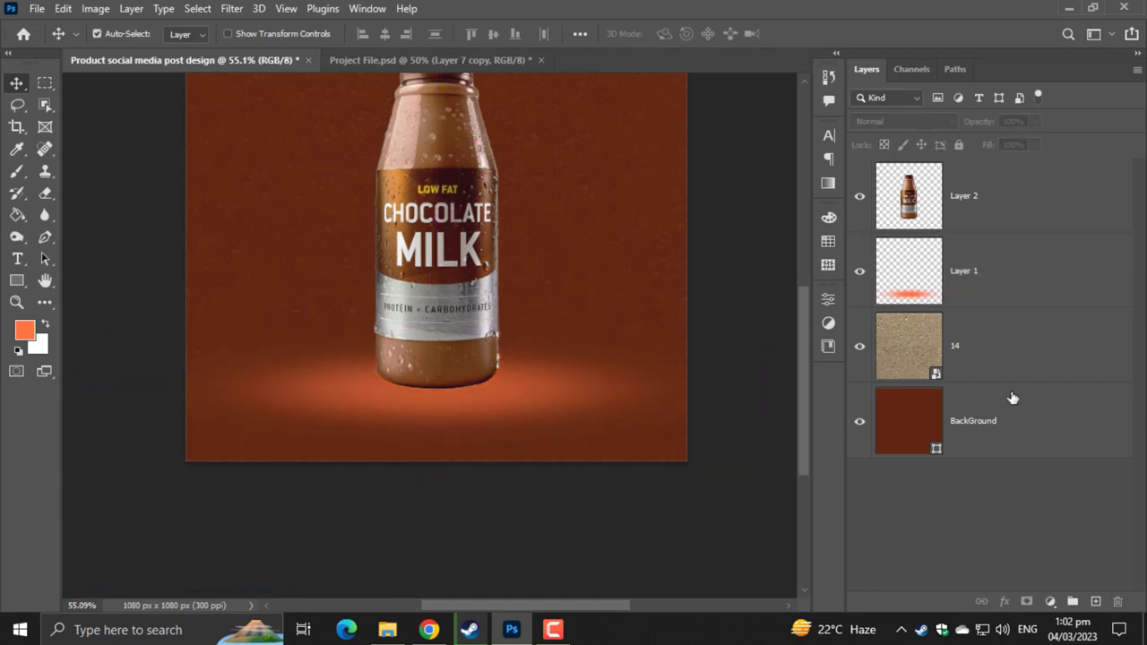
pyautogui.click(993, 299)
pyautogui.click(434, 475)
pyautogui.hotkey('ctrl', '0')
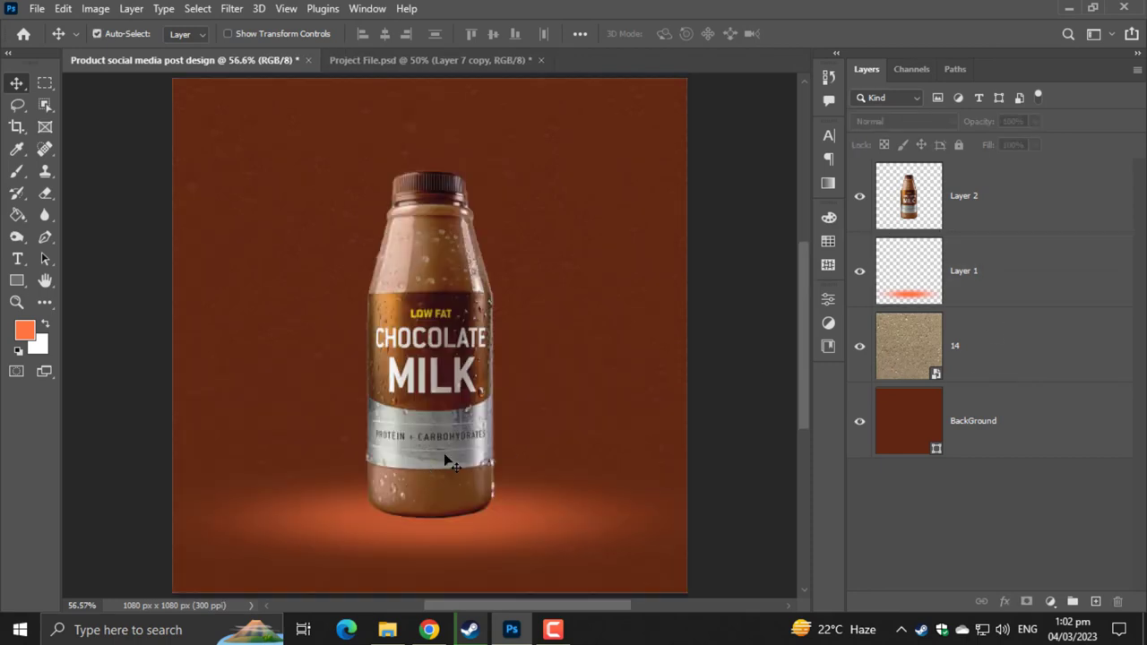
# - Stretch the glow in perspective, taller and wider, into a broad floor light
pyautogui.click(1022, 300)
pyautogui.hotkey('ctrl', 't')
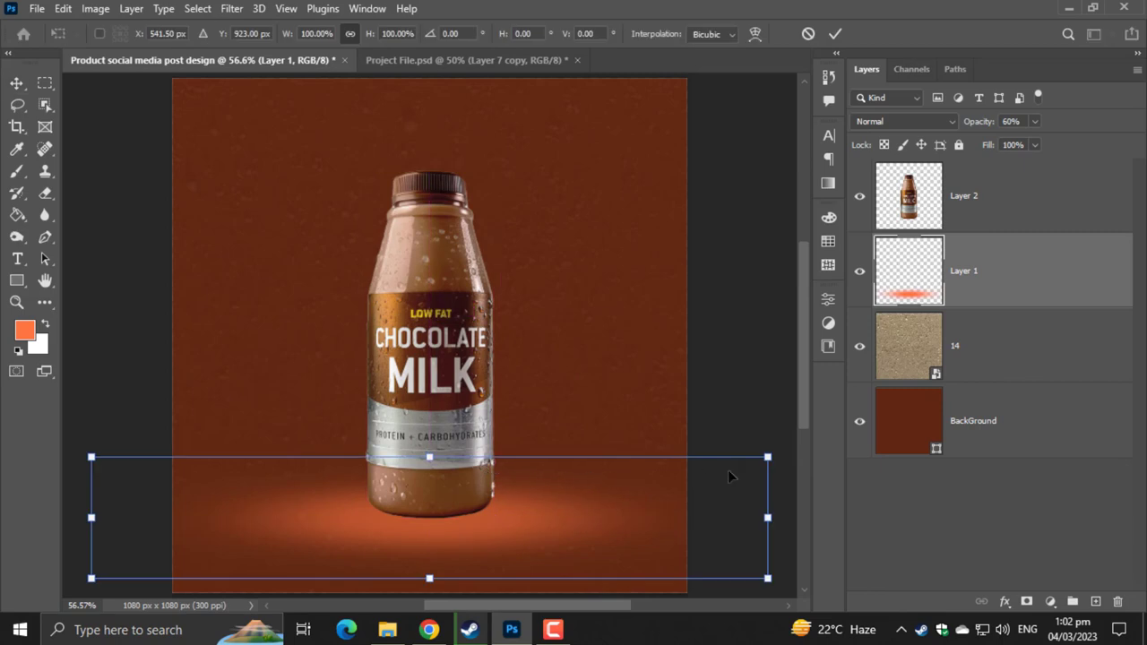
pyautogui.moveTo(767, 457)
pyautogui.mouseDown()
pyautogui.moveTo(758, 459)
pyautogui.moveTo(830, 515)
pyautogui.moveTo(734, 449)
pyautogui.mouseUp()
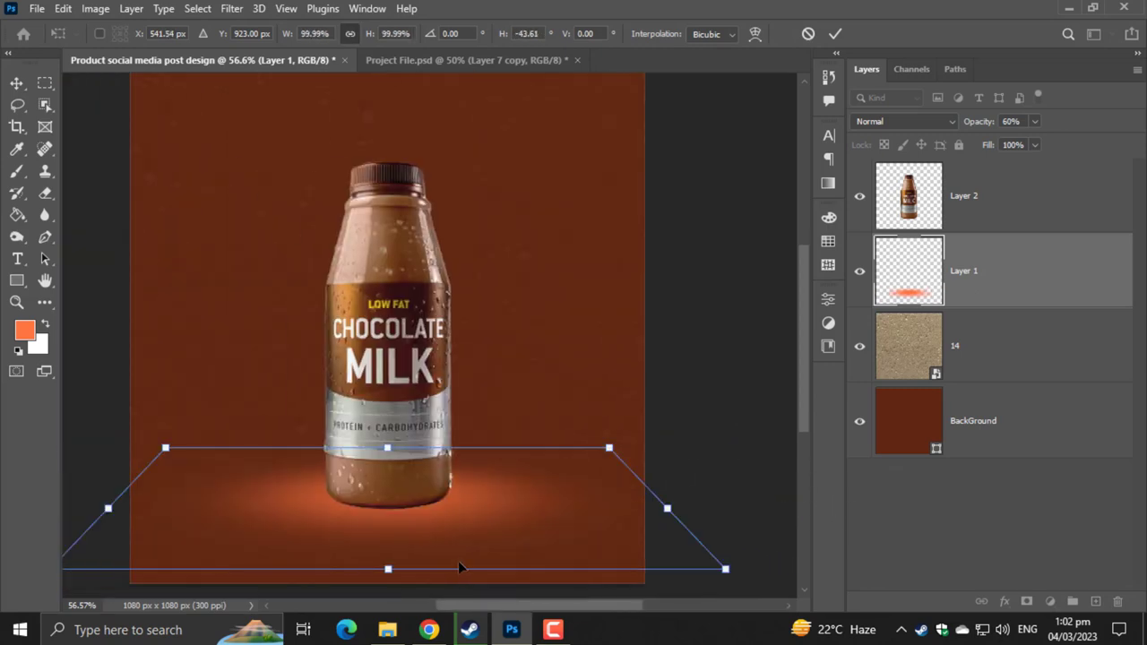
pyautogui.hotkey('ctrl', '-')
pyautogui.hotkey('ctrl', '-')
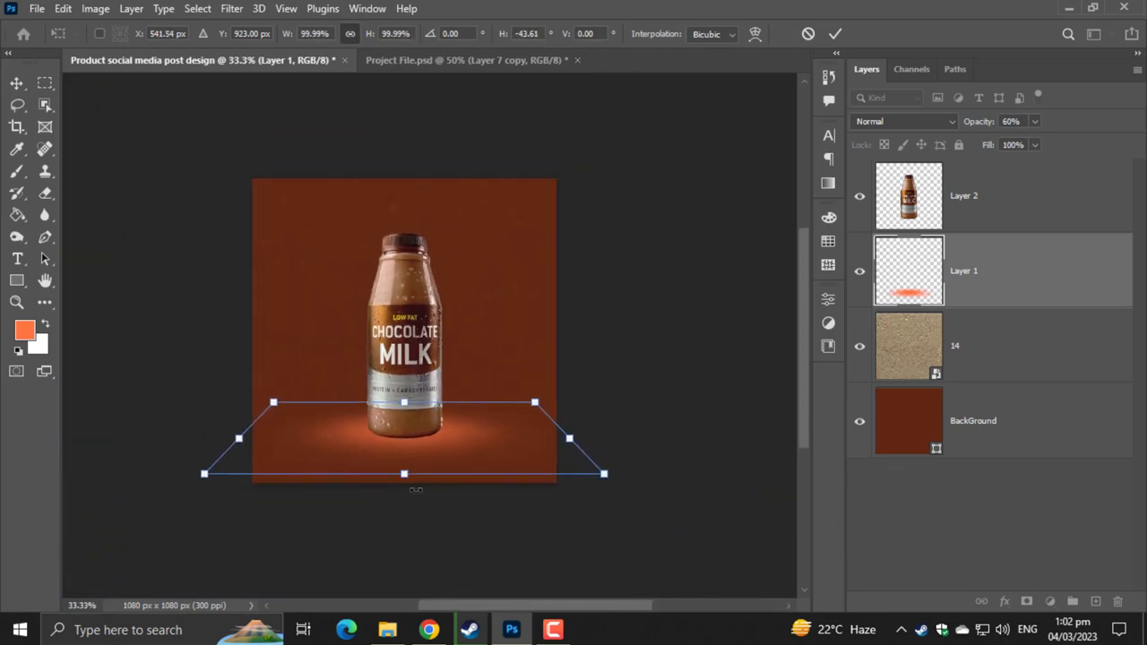
pyautogui.moveTo(404, 491)
pyautogui.mouseDown()
pyautogui.moveTo(404, 535)
pyautogui.moveTo(404, 512)
pyautogui.mouseUp()
pyautogui.moveTo(570, 438); pyautogui.dragTo(625, 437)
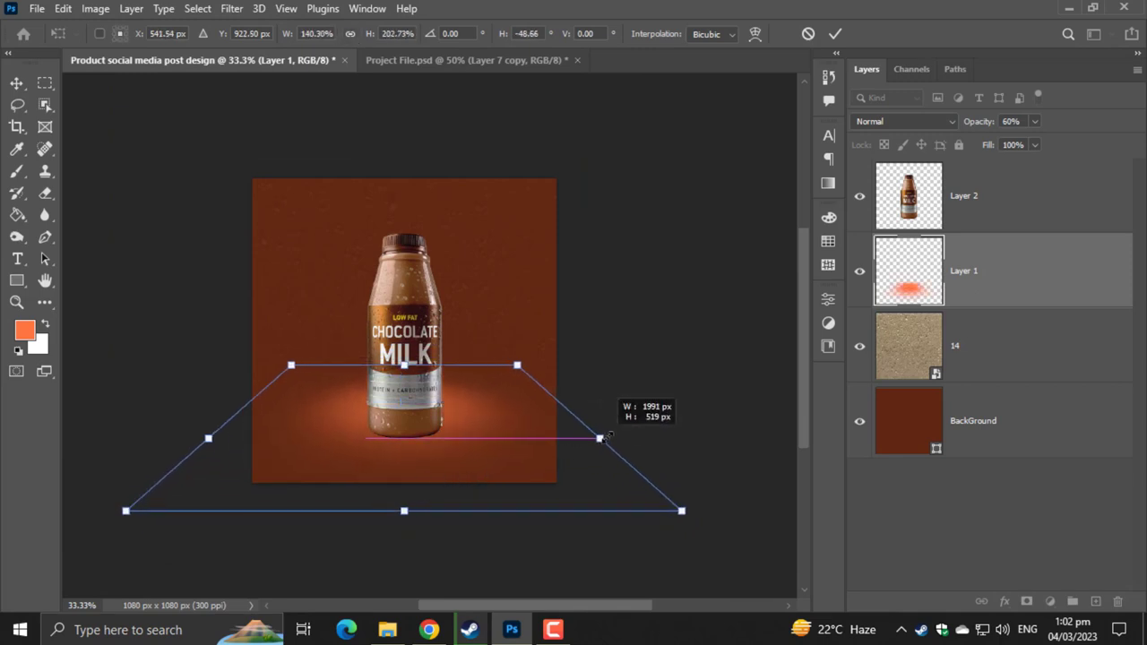
pyautogui.moveTo(534, 443); pyautogui.dragTo(534, 468)
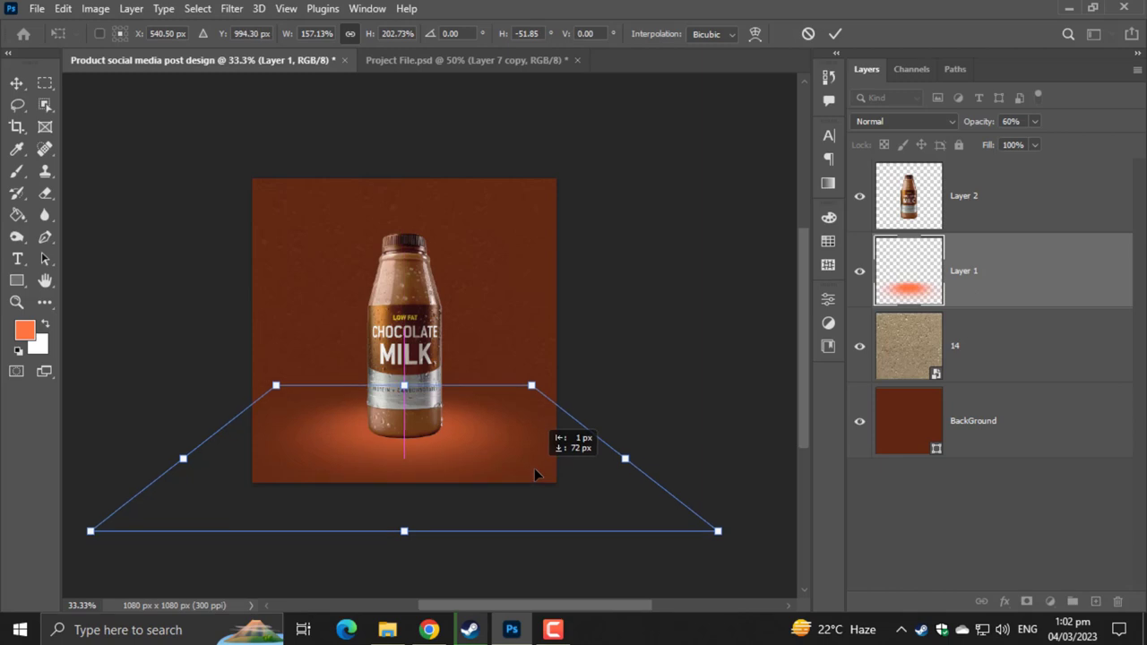
pyautogui.press('Return')
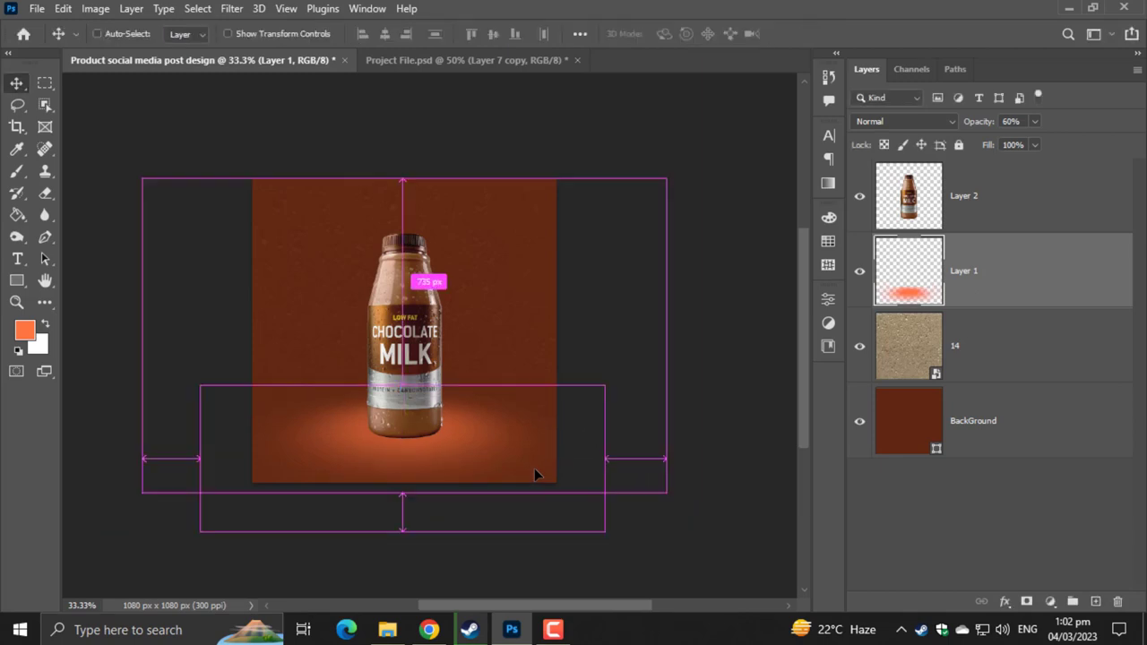
pyautogui.scroll(3, 535, 468)
pyautogui.scroll(-1, 557, 468)
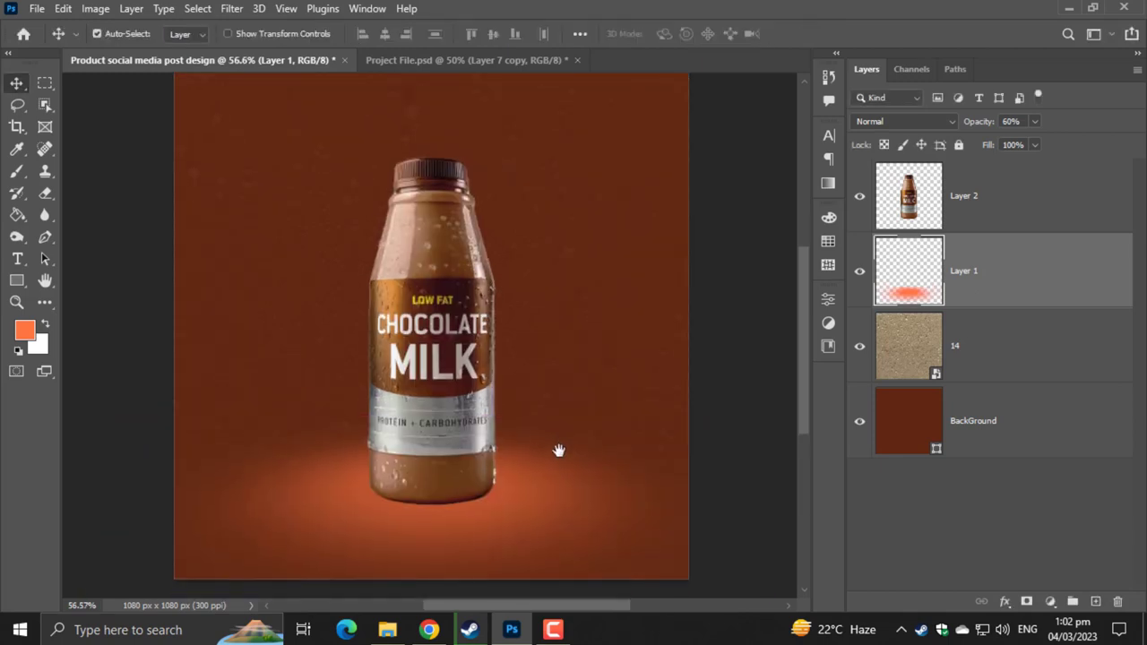
pyautogui.scroll(1, 555, 454)
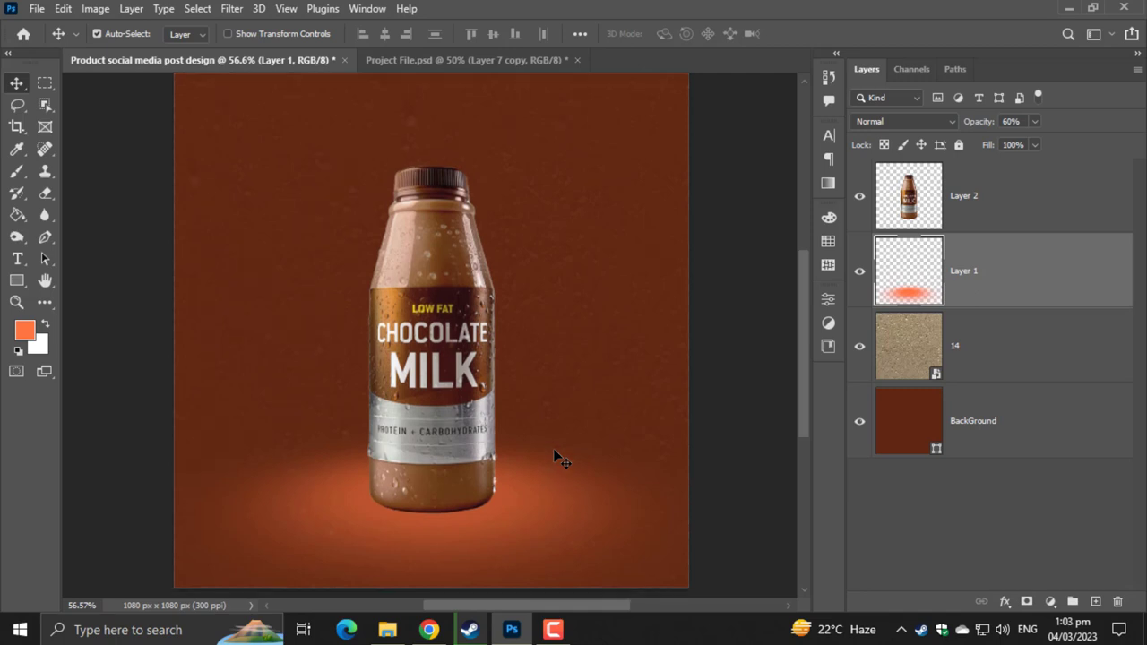
pyautogui.scroll(1, 544, 447)
# - Add a new layer and paint a soft black 400 px brush blob over the bottle
pyautogui.click(1021, 226)
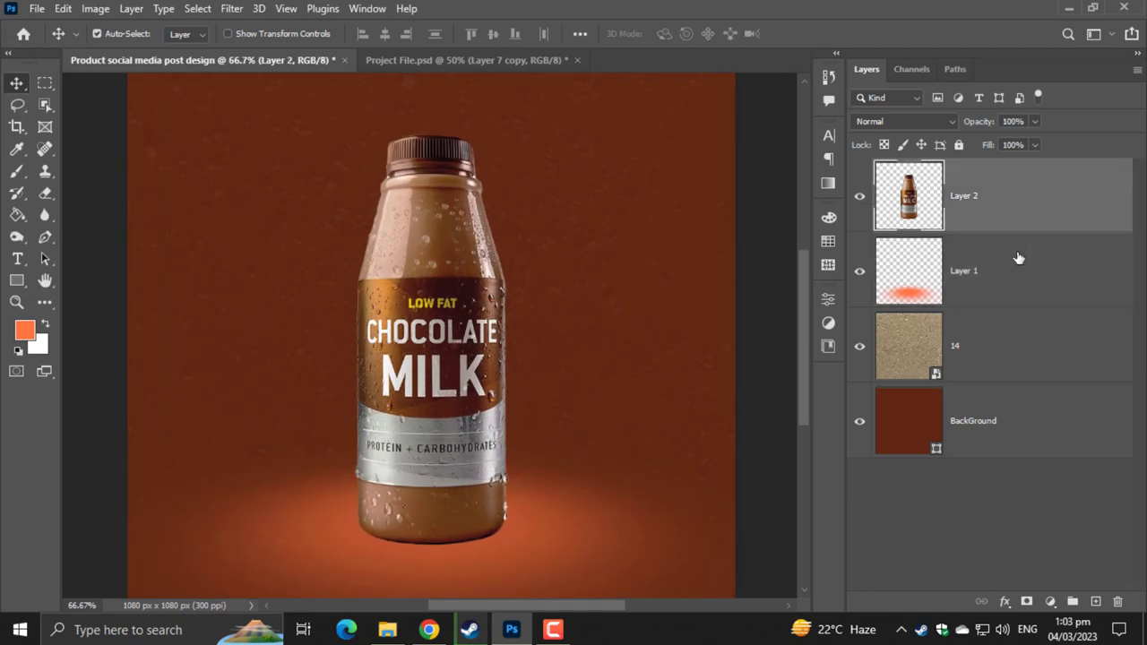
pyautogui.click(1097, 602)
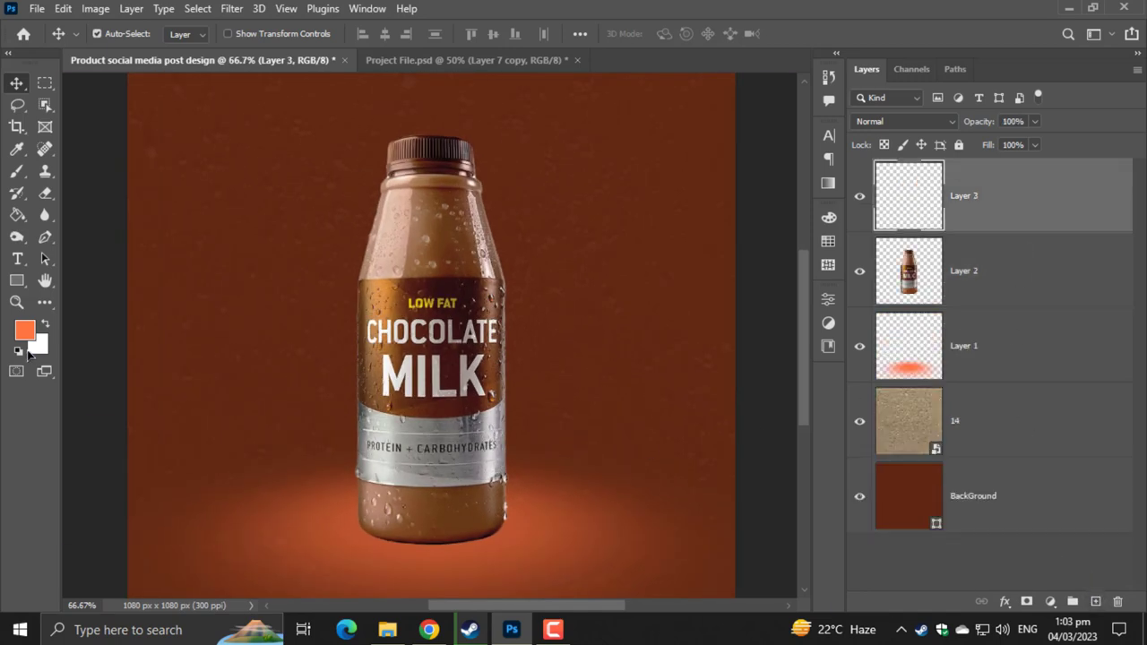
pyautogui.press('d')
pyautogui.click(16, 171)
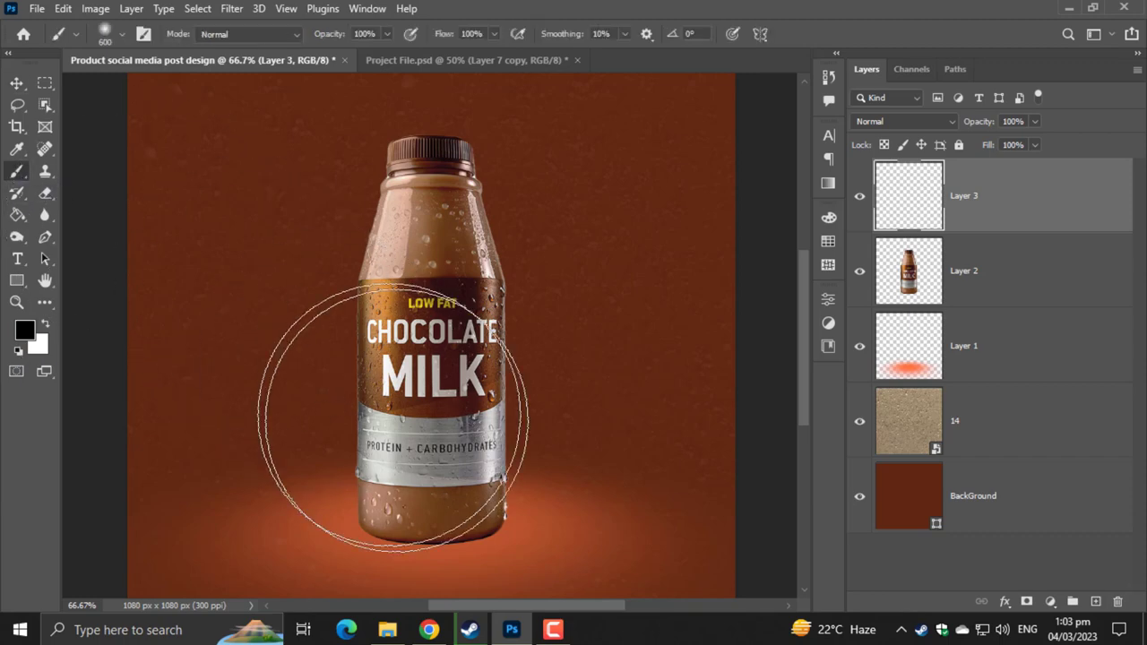
pyautogui.press('[')
pyautogui.press('[')
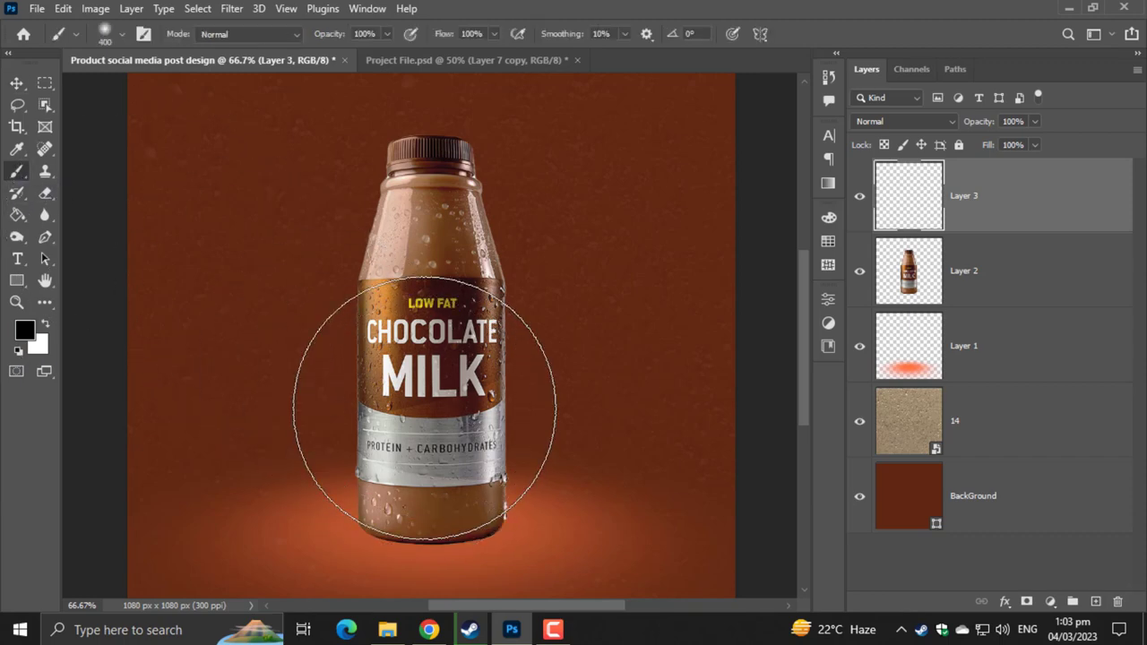
pyautogui.click(424, 408)
pyautogui.click(16, 81)
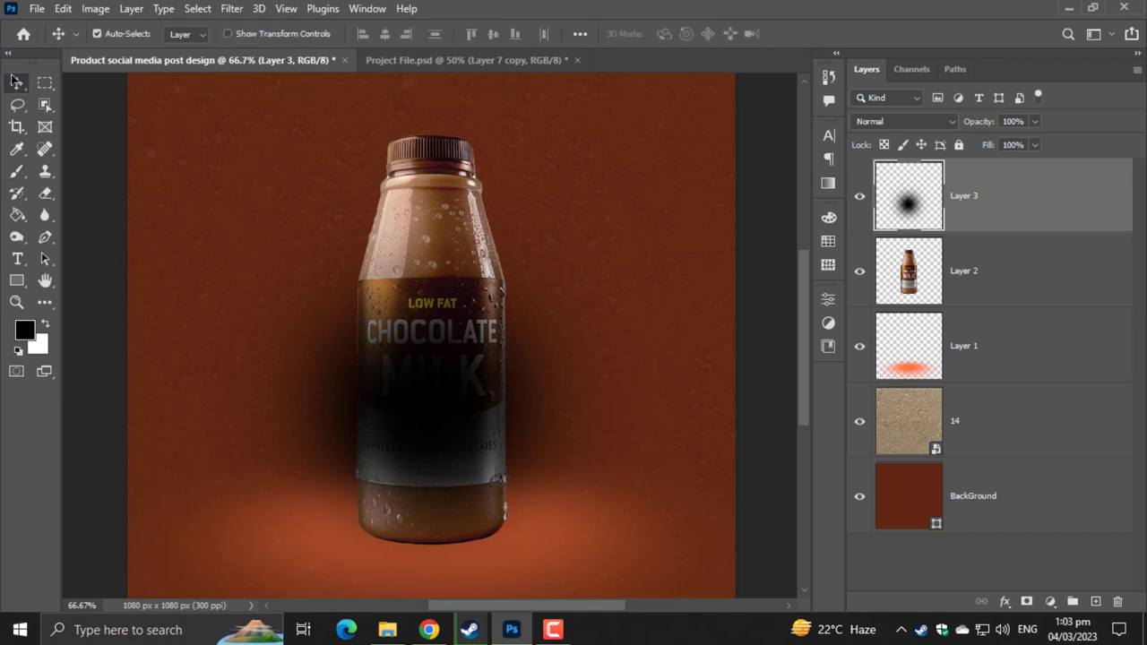
# - Squash the black blob flat and move its layer beneath the bottle layer
pyautogui.hotkey('ctrl', 't')
pyautogui.moveTo(425, 180); pyautogui.dragTo(425, 511)
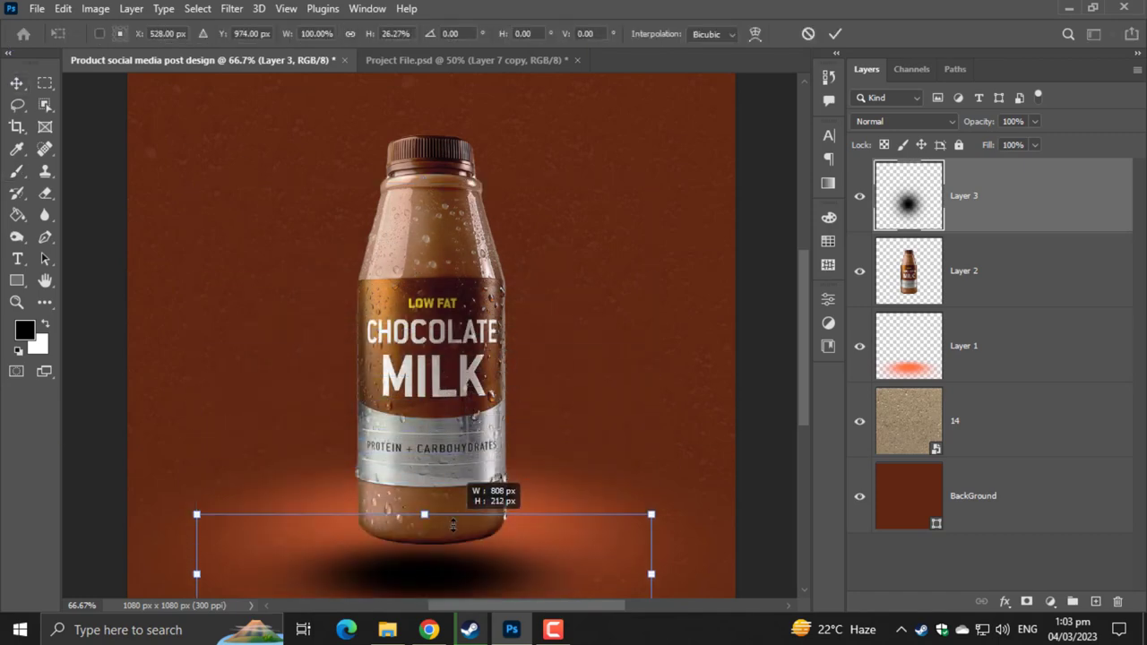
pyautogui.scroll(-3, 442, 385)
pyautogui.moveTo(422, 366)
pyautogui.mouseDown()
pyautogui.moveTo(423, 422)
pyautogui.moveTo(455, 415)
pyautogui.moveTo(452, 401)
pyautogui.mouseUp()
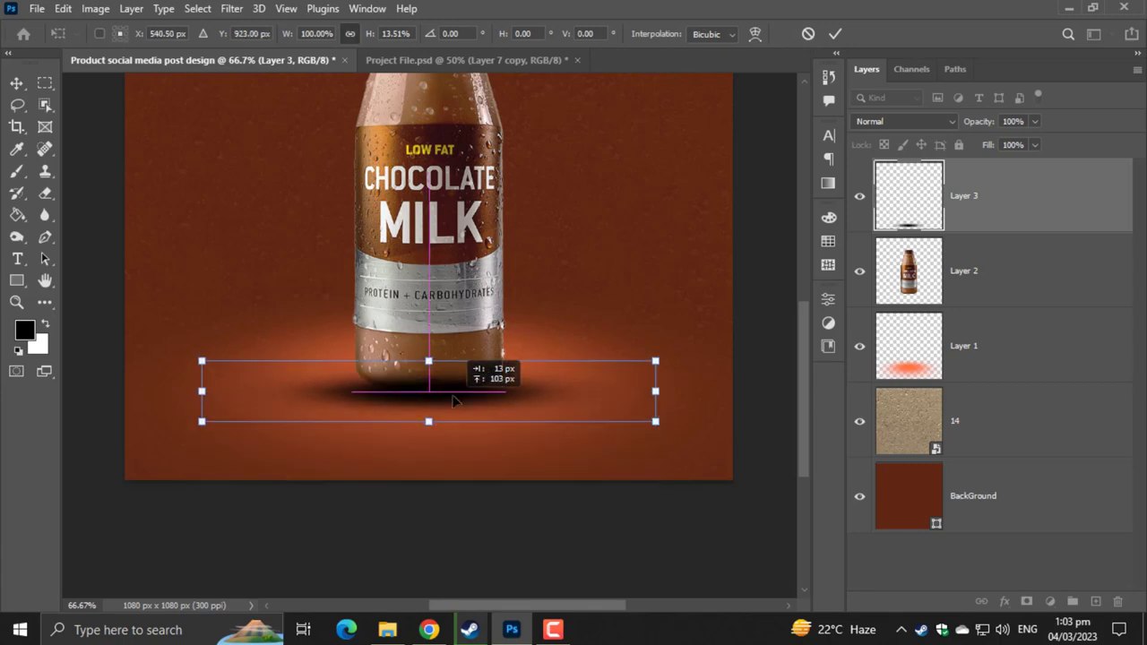
pyautogui.moveTo(965, 222); pyautogui.dragTo(952, 294)
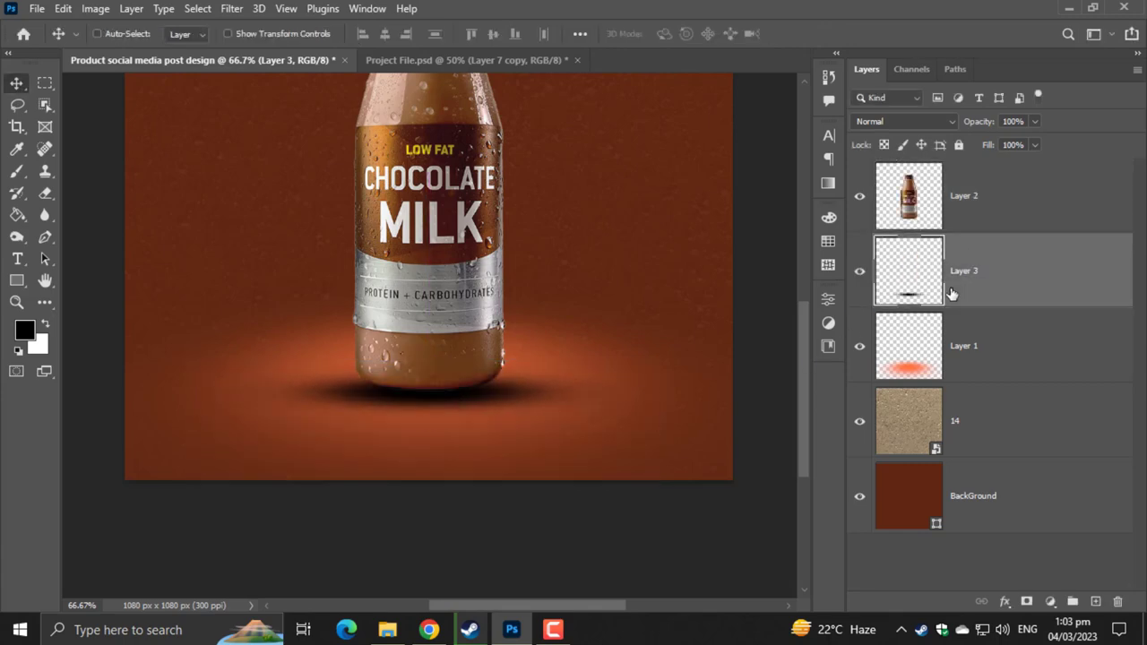
# - Reshape the shadow narrower and flatter so it fits under the bottle's base
pyautogui.hotkey('ctrl', '+')
pyautogui.hotkey('ctrl', 't')
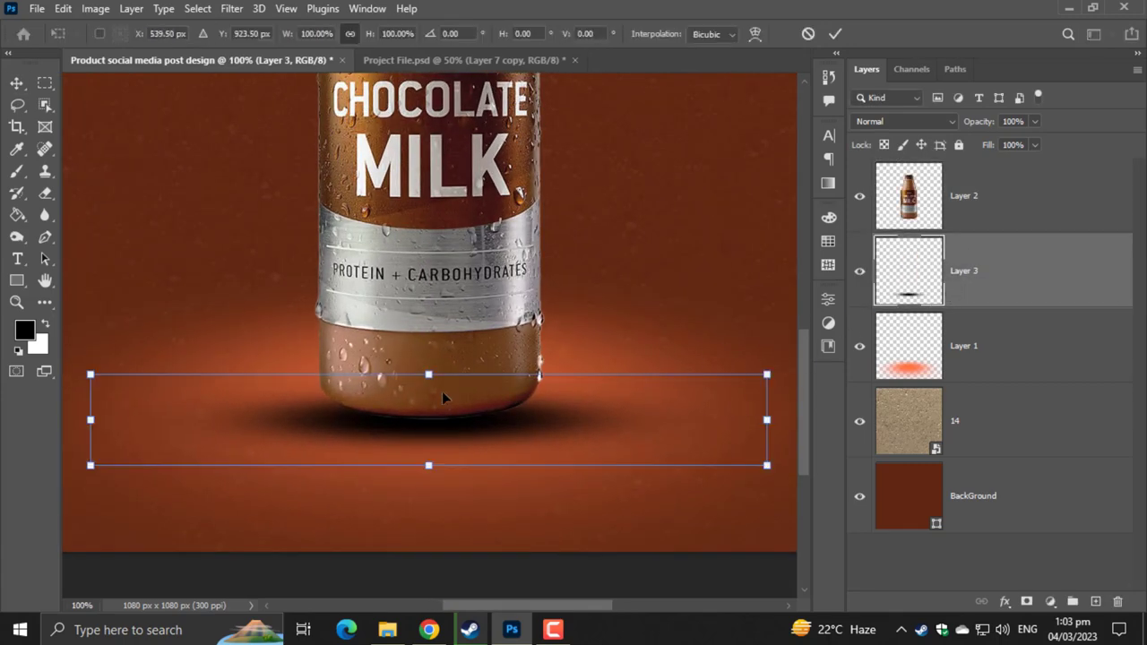
pyautogui.moveTo(430, 376); pyautogui.dragTo(429, 404)
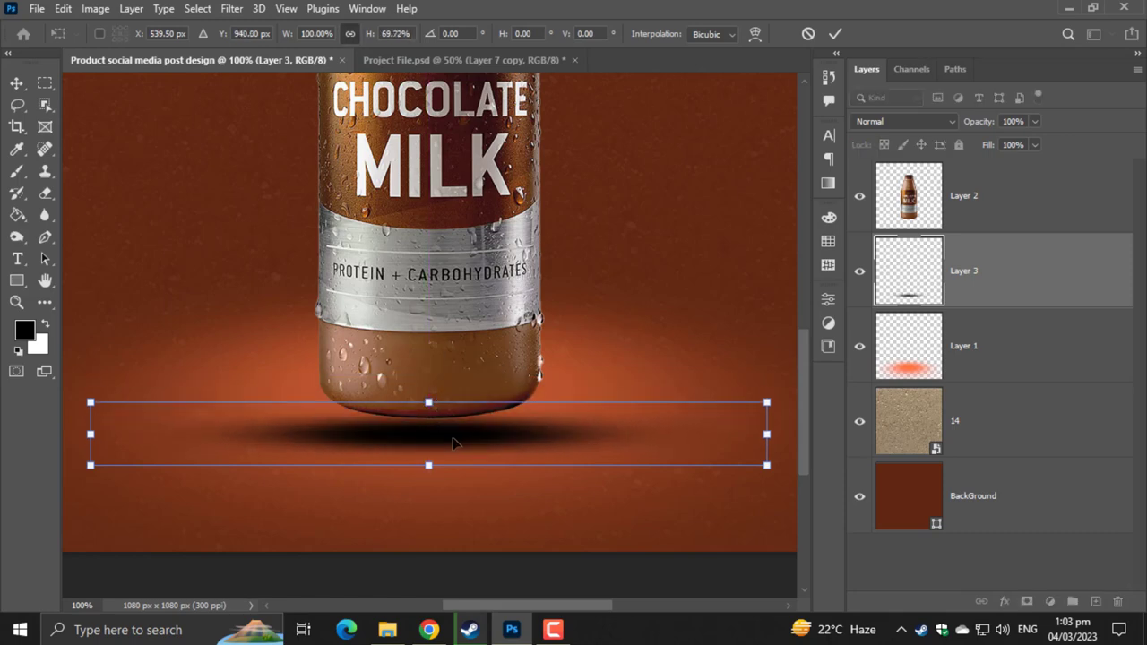
pyautogui.moveTo(464, 445); pyautogui.dragTo(466, 429)
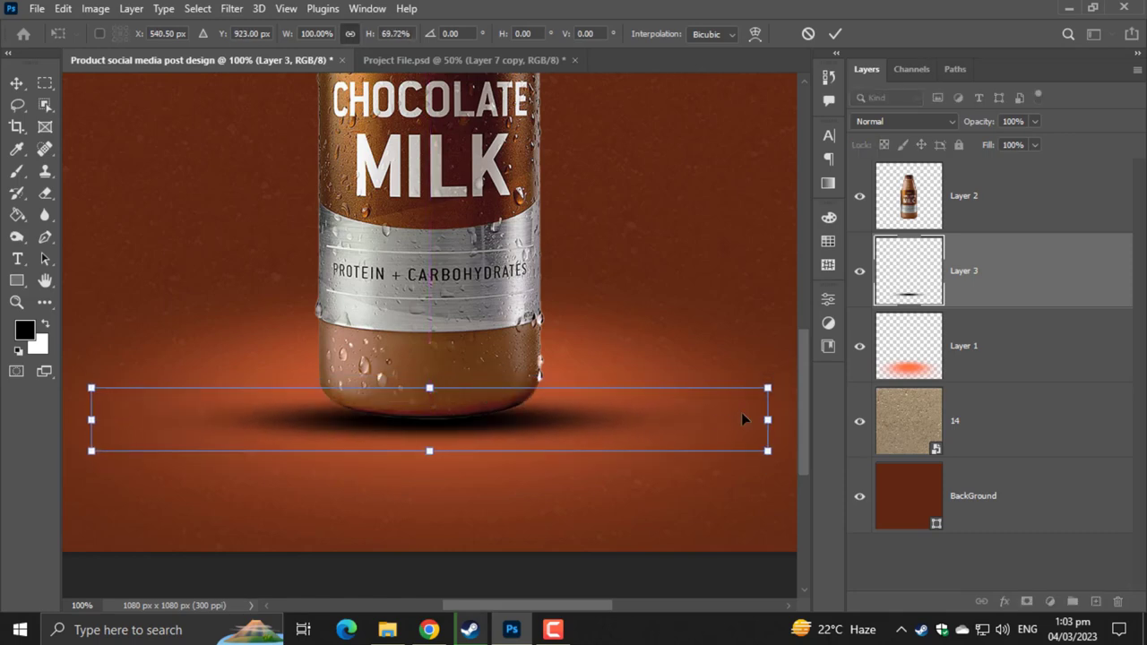
pyautogui.moveTo(767, 420); pyautogui.dragTo(675, 420)
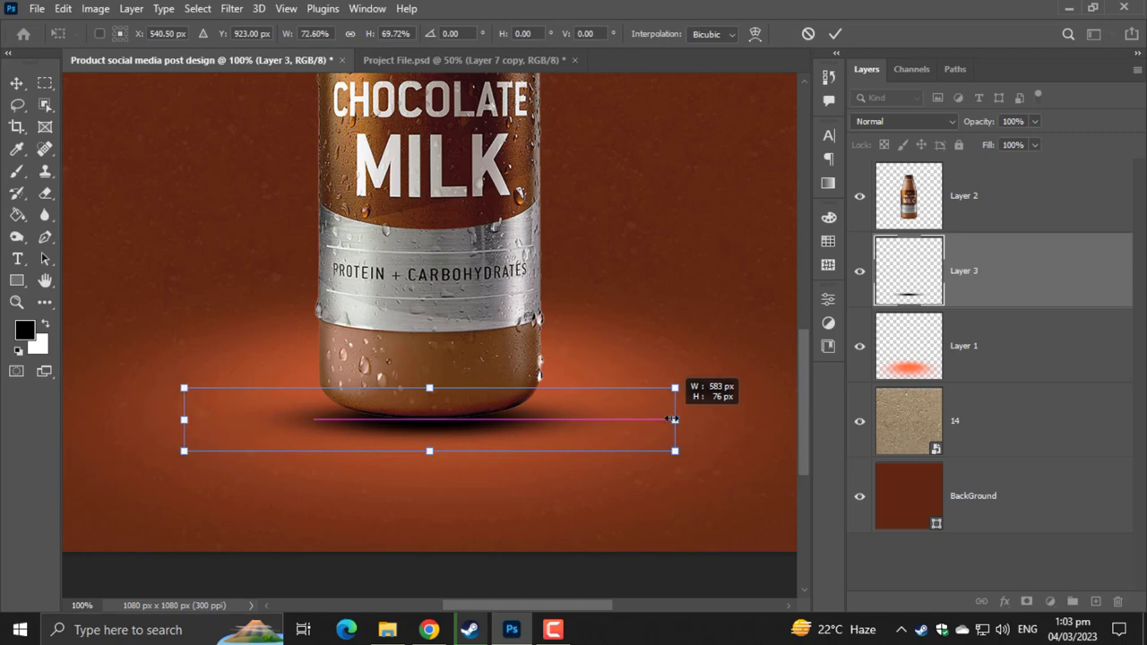
pyautogui.moveTo(420, 459)
pyautogui.mouseDown()
pyautogui.moveTo(421, 446)
pyautogui.moveTo(472, 430)
pyautogui.mouseUp()
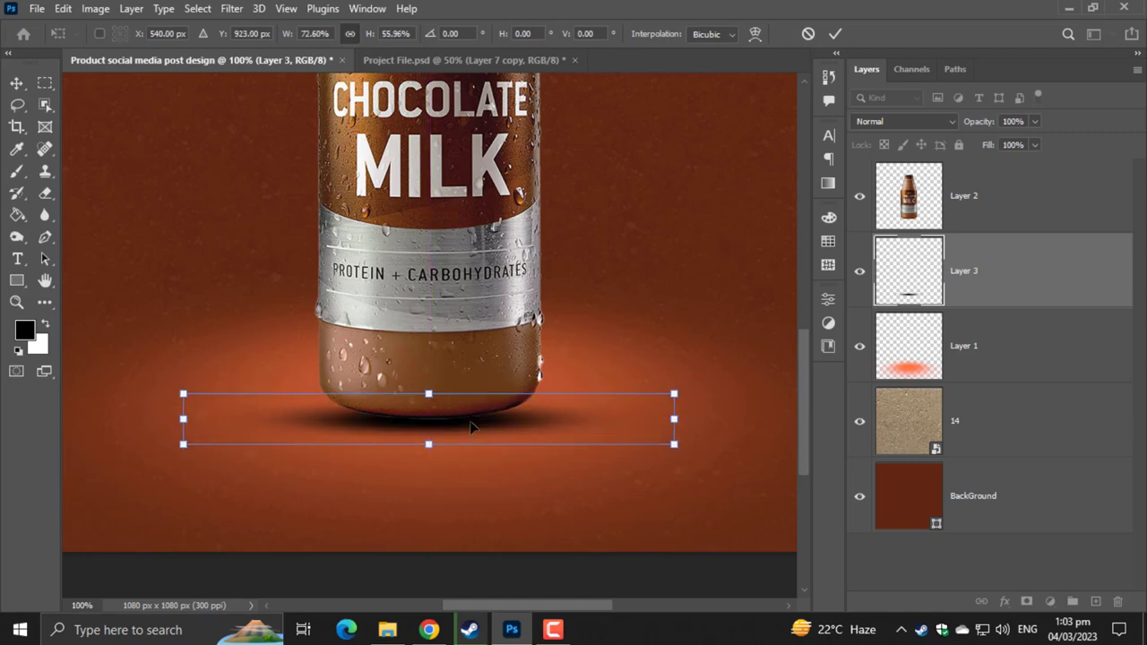
pyautogui.press('Return')
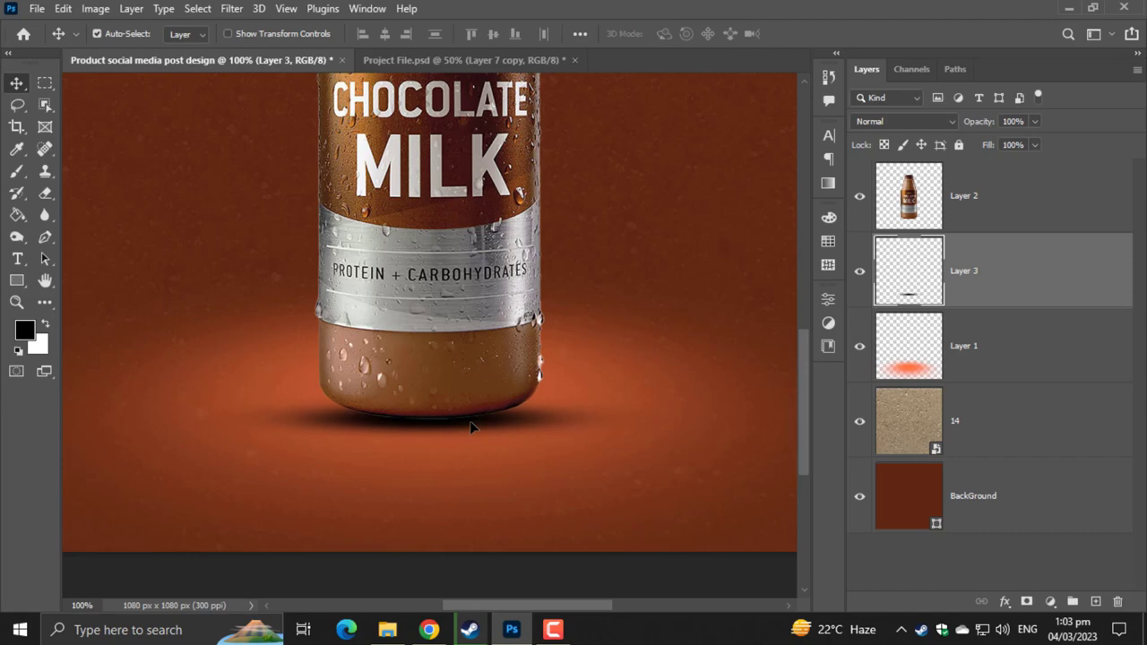
pyautogui.moveTo(472, 429); pyautogui.dragTo(472, 429)
# - Lower the shadow layer's opacity and inspect the bottle's base at 100%
pyautogui.hotkey('ctrl', '0')
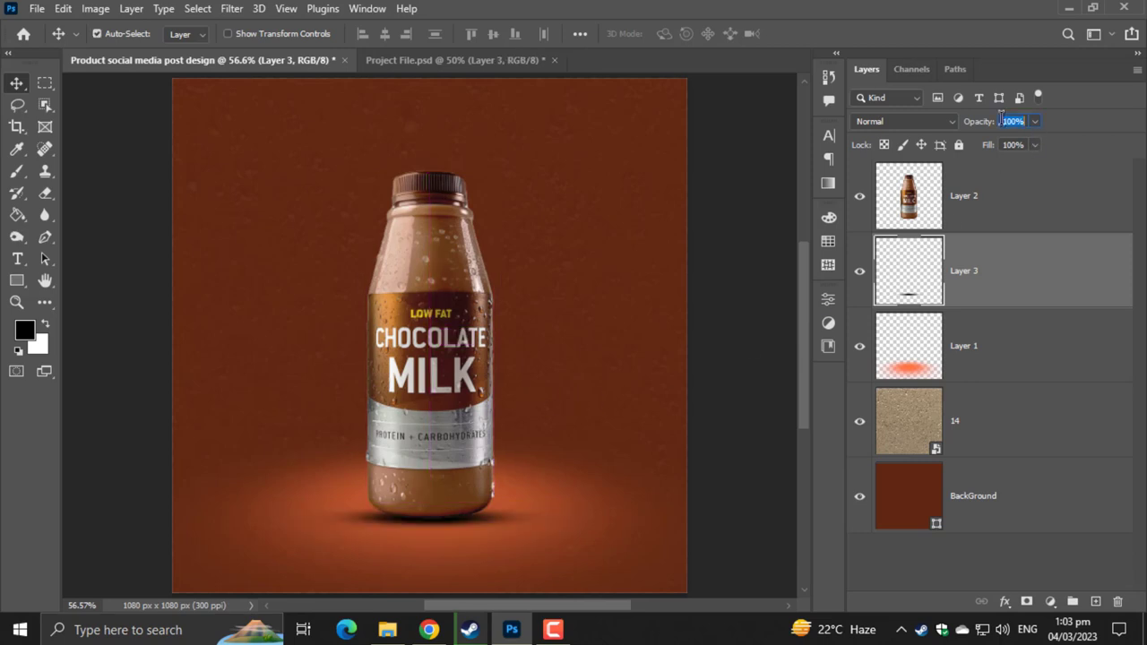
pyautogui.write('30')
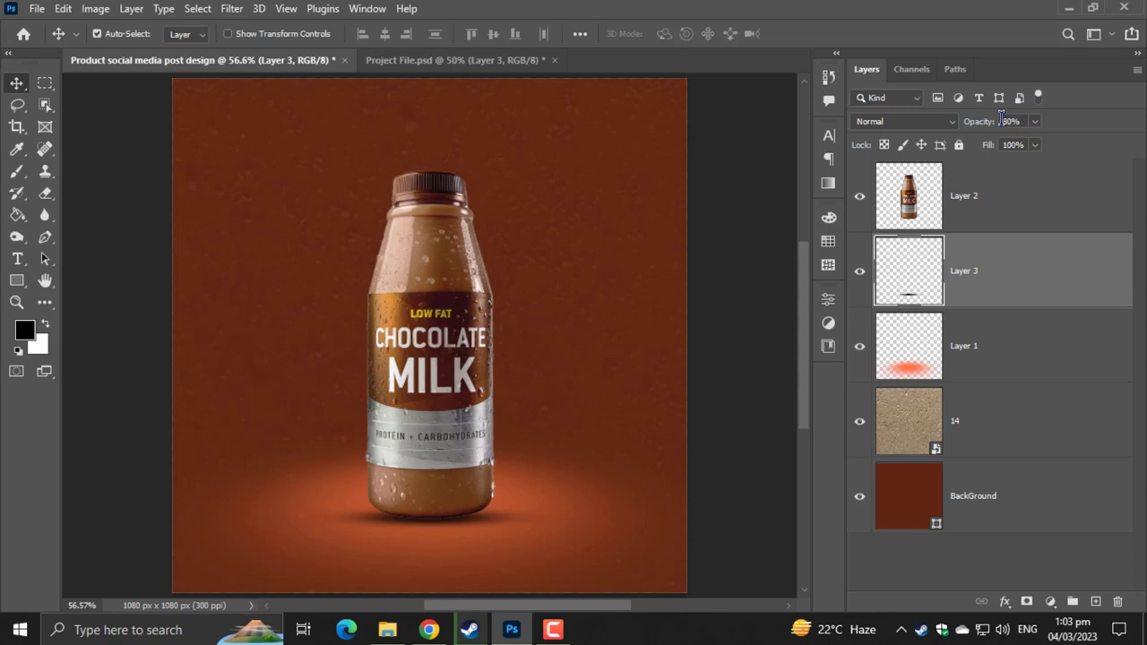
pyautogui.hotkey('ctrl', '1')
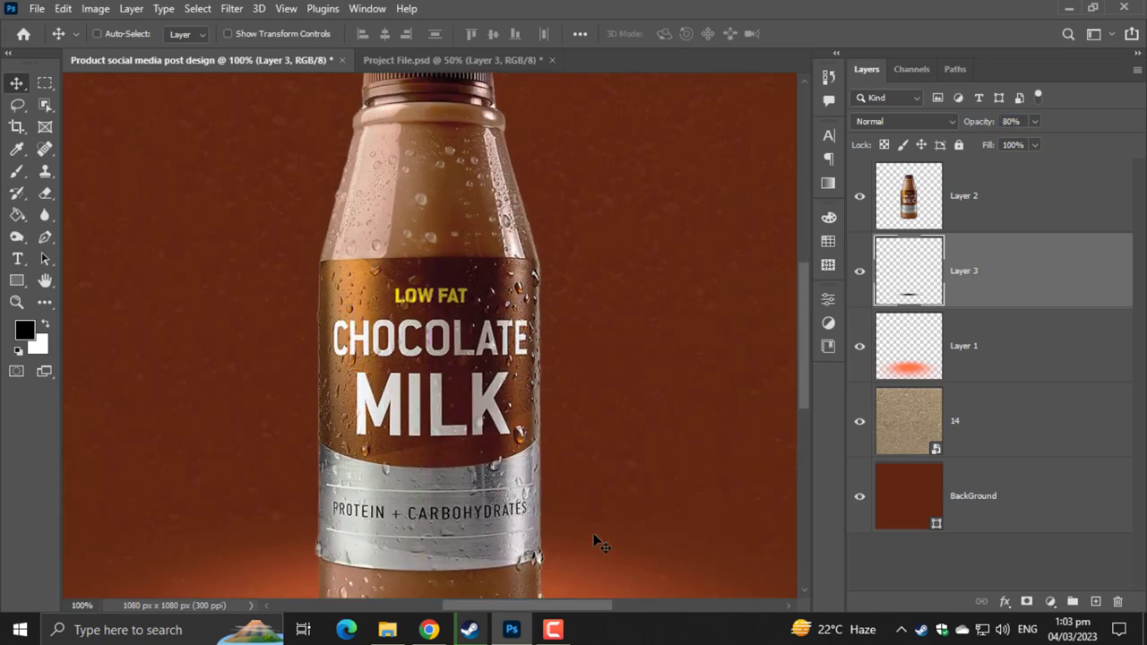
pyautogui.moveTo(606, 533); pyautogui.dragTo(636, 358)
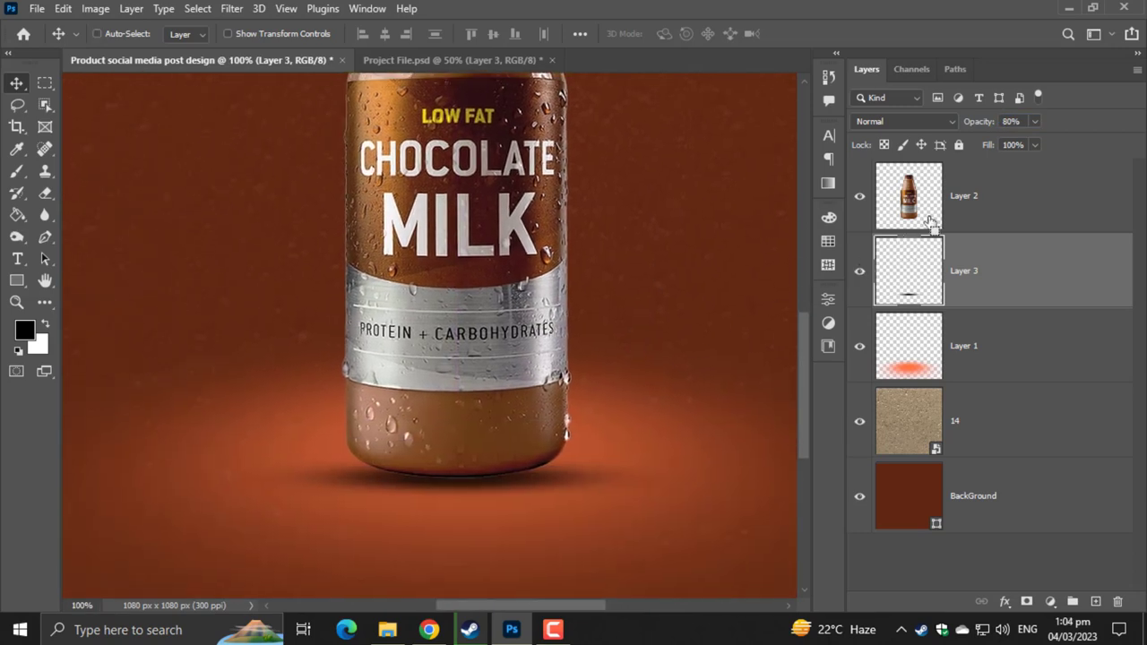
# - Load the bottle's selection, add a new top layer, and set an 80 px brush
pyautogui.keyDown('ctrl'); pyautogui.click(930, 226); pyautogui.keyUp('ctrl')
pyautogui.click(1095, 602)
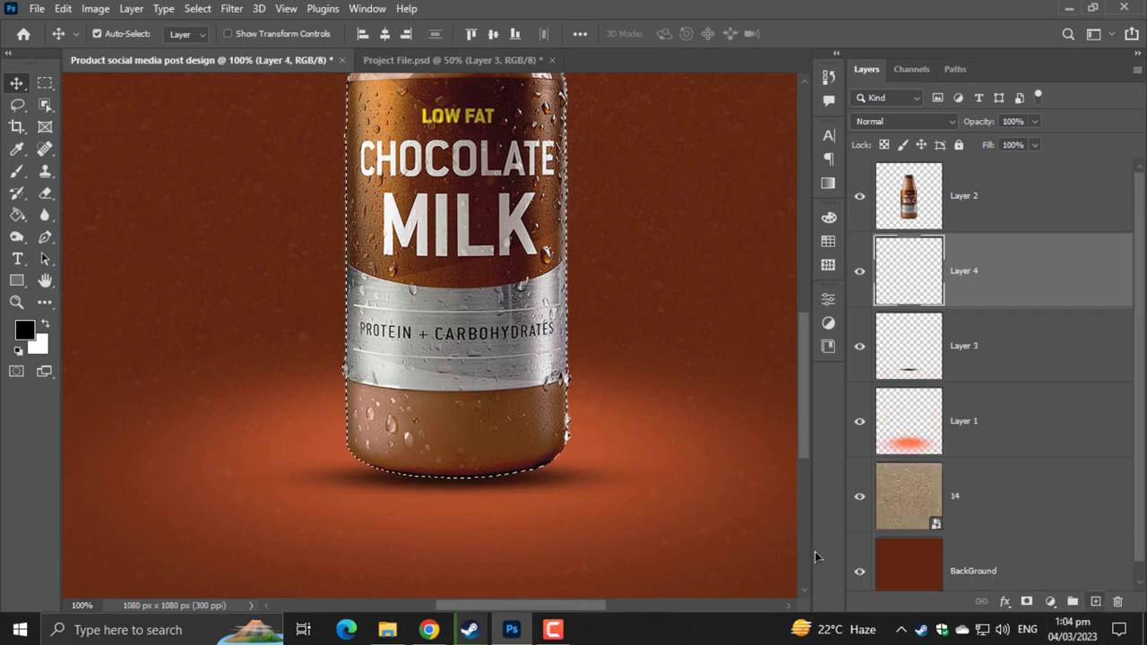
pyautogui.moveTo(978, 278)
pyautogui.mouseDown()
pyautogui.moveTo(1023, 238)
pyautogui.moveTo(1037, 167)
pyautogui.mouseUp()
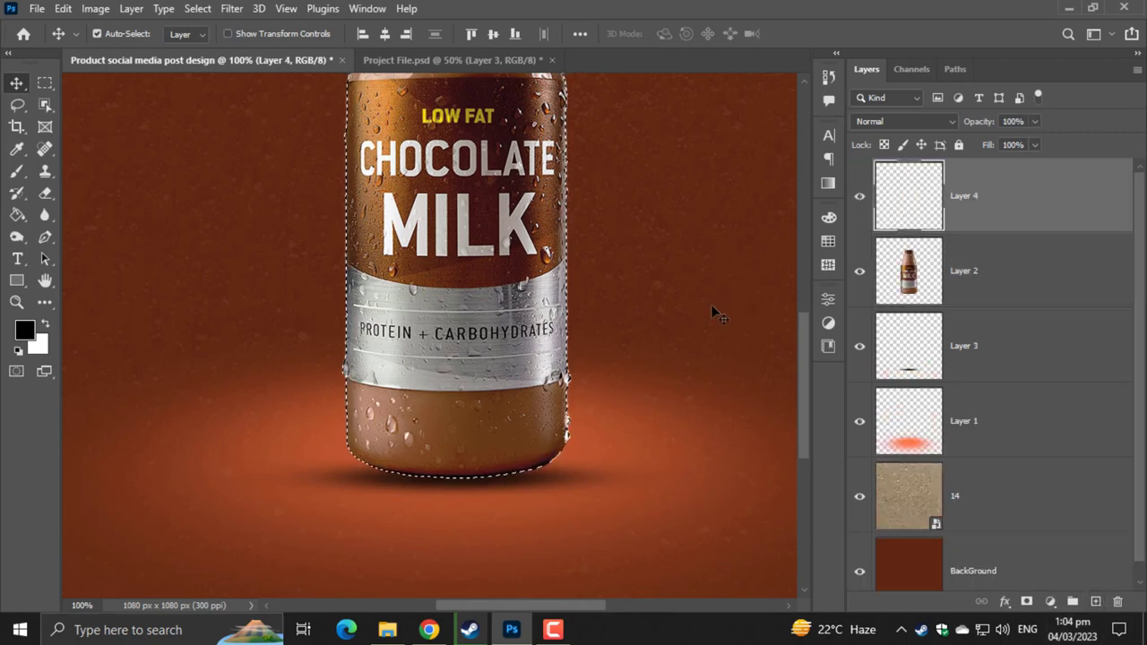
pyautogui.hotkey('ctrl', '+')
pyautogui.scroll(-2, 714, 311)
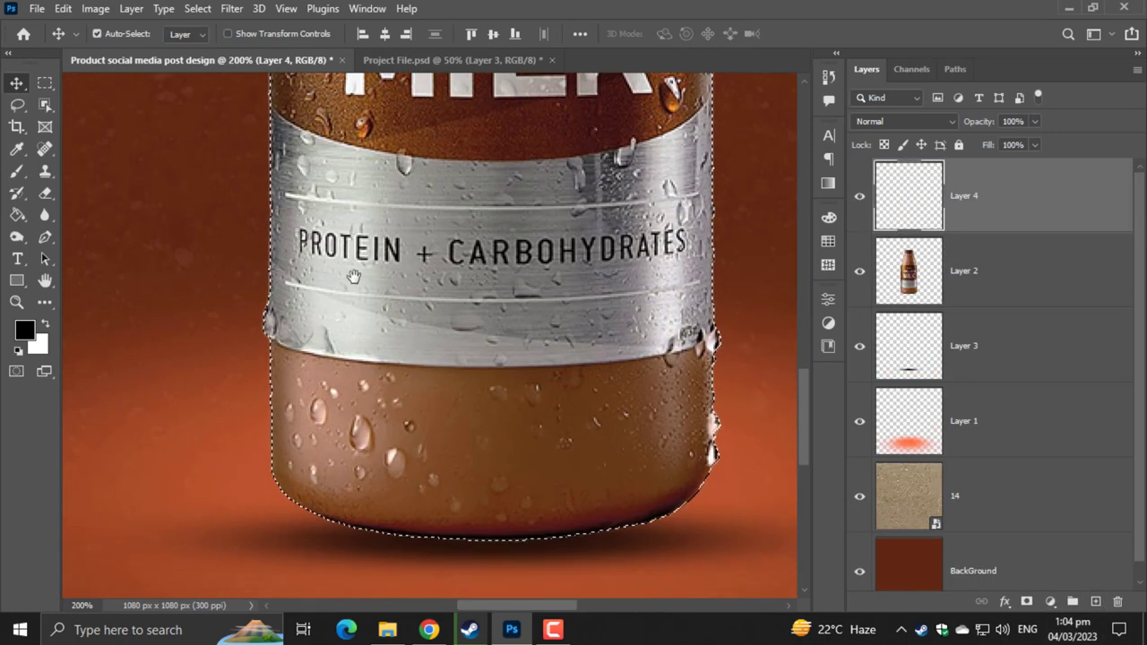
pyautogui.click(17, 173)
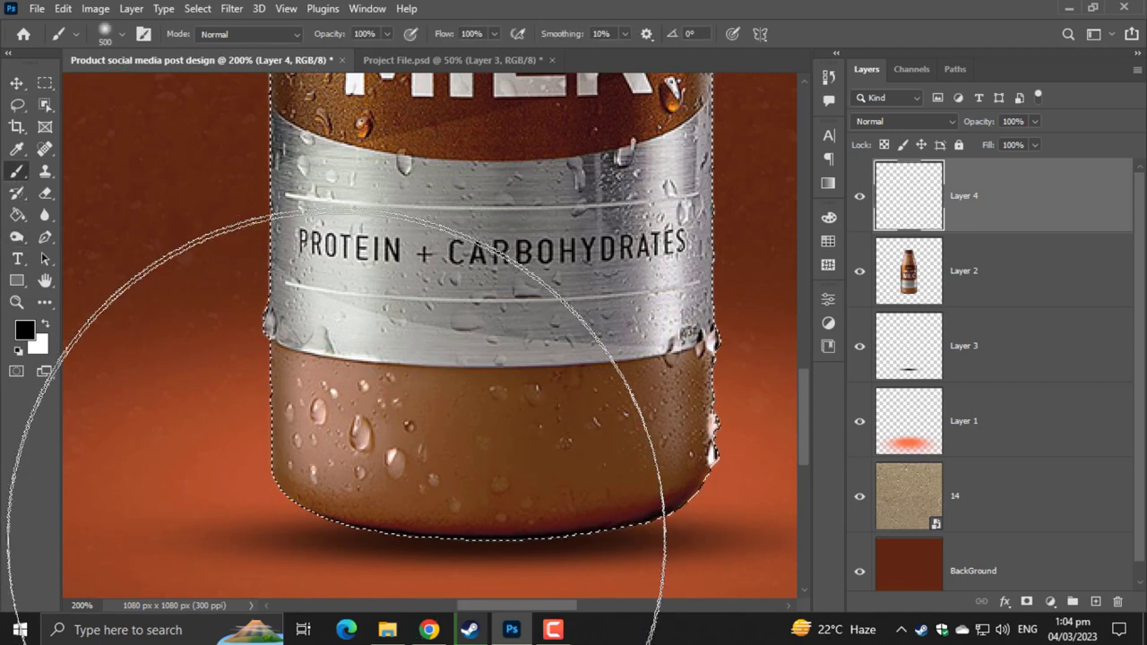
pyautogui.press('[')
pyautogui.press('[')
pyautogui.press('[')
pyautogui.press('[')
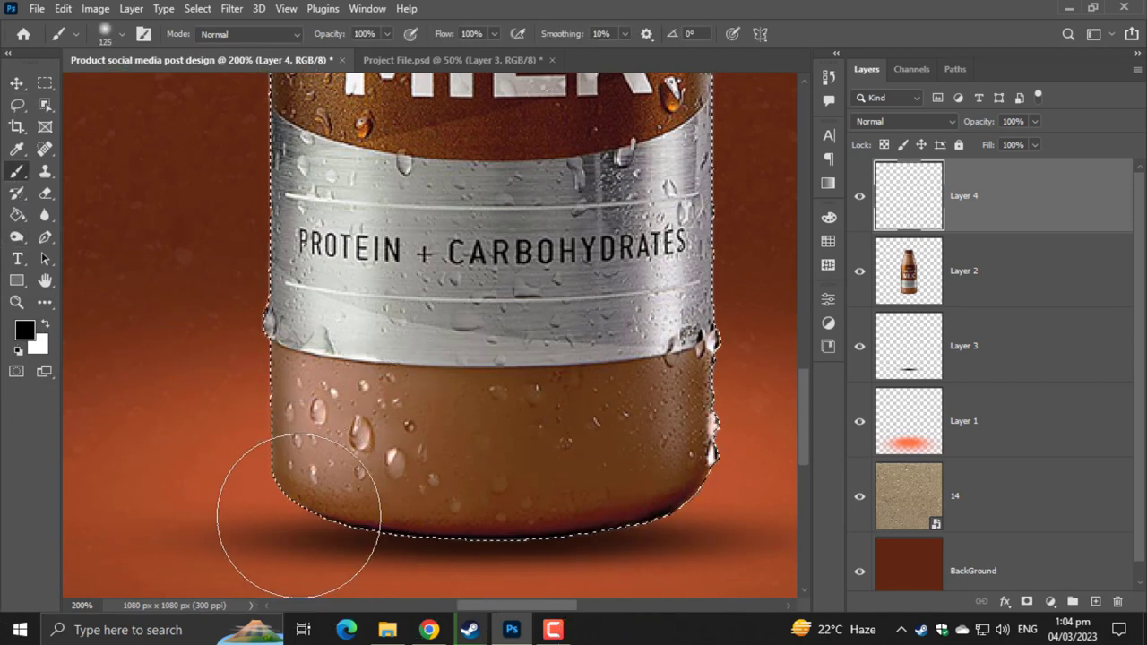
pyautogui.press('[')
pyautogui.press('[')
# - Paint faint shading along the bottle's base and set Layer 4 opacity to 17%
pyautogui.moveTo(283, 520)
pyautogui.mouseDown()
pyautogui.moveTo(346, 538)
pyautogui.moveTo(568, 550)
pyautogui.moveTo(794, 500)
pyautogui.mouseUp()
pyautogui.hotkey('ctrl', 'z')
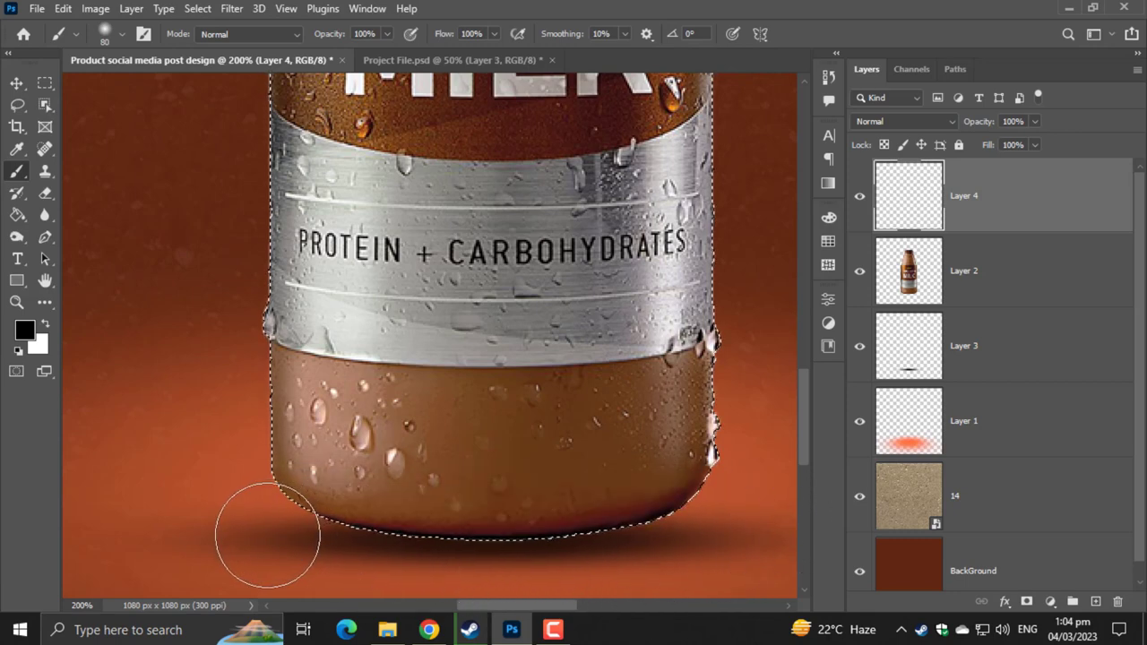
pyautogui.moveTo(313, 556)
pyautogui.mouseDown()
pyautogui.moveTo(405, 575)
pyautogui.moveTo(545, 574)
pyautogui.moveTo(712, 533)
pyautogui.moveTo(632, 502)
pyautogui.mouseUp()
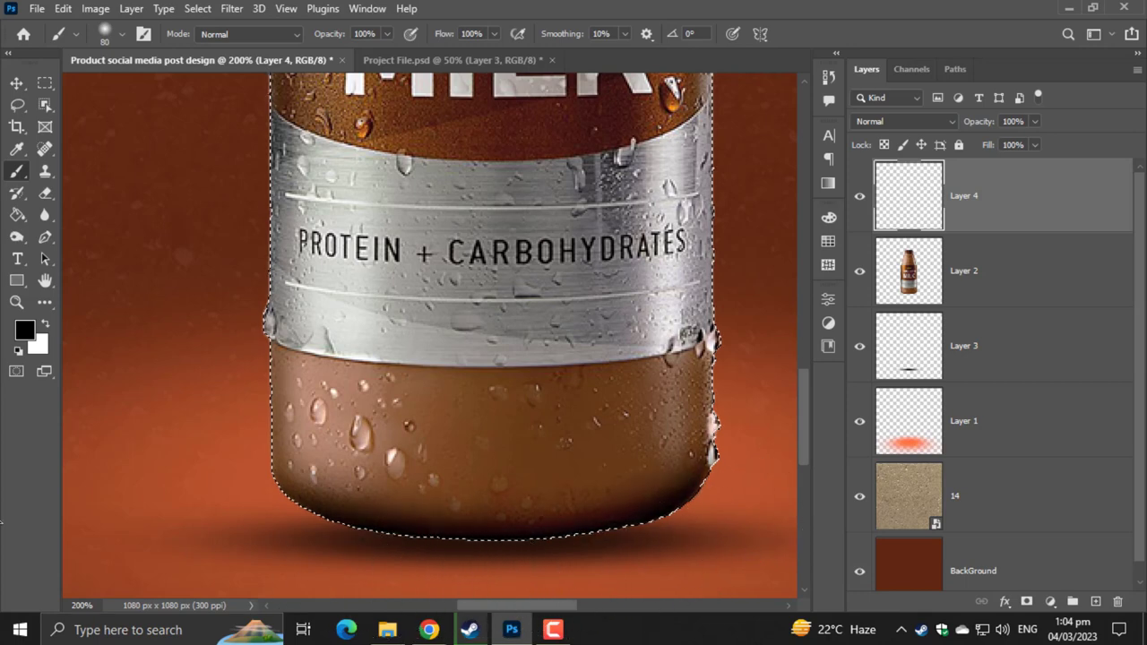
pyautogui.click(1035, 121)
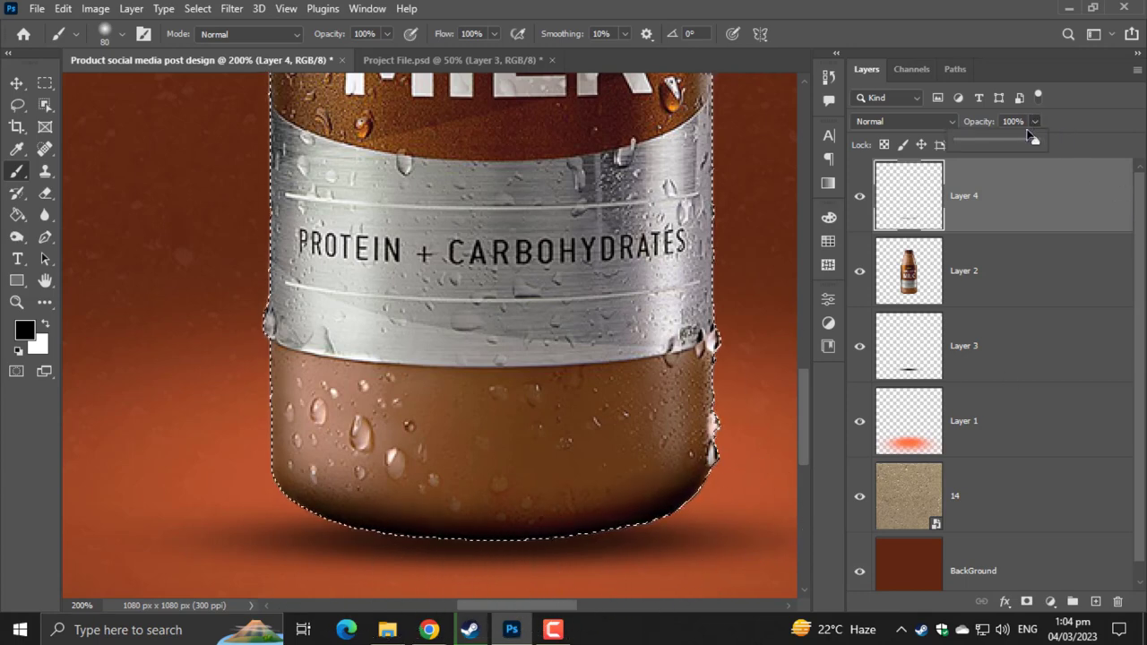
pyautogui.moveTo(1040, 142)
pyautogui.mouseDown()
pyautogui.moveTo(973, 144)
pyautogui.moveTo(973, 154)
pyautogui.mouseUp()
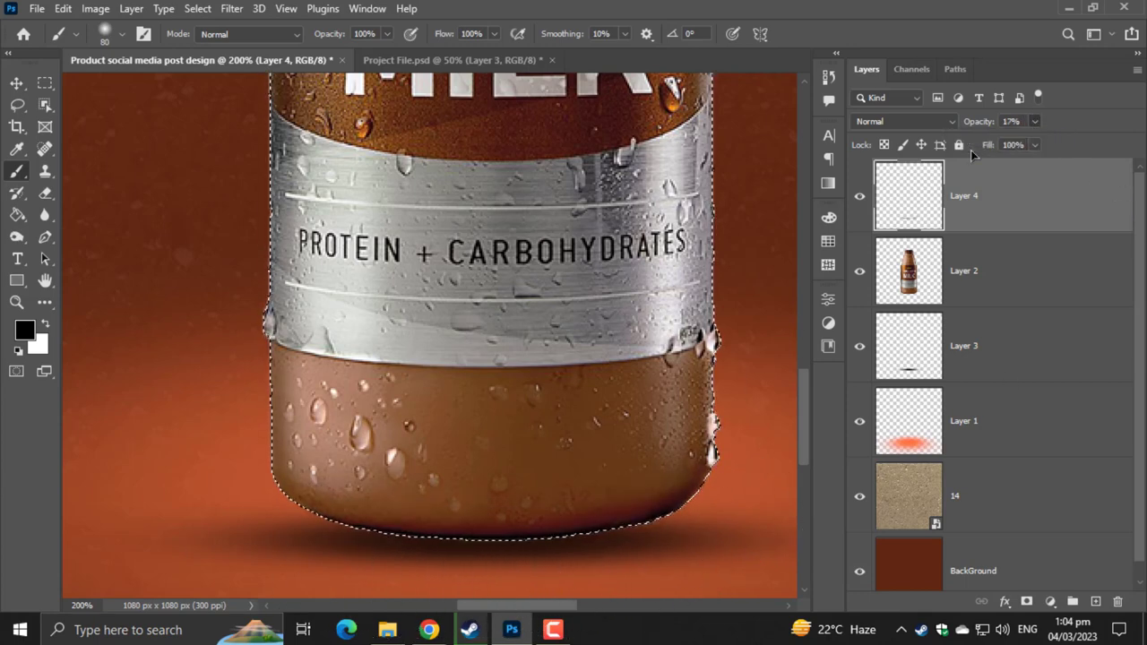
pyautogui.hotkey('ctrl', '0')
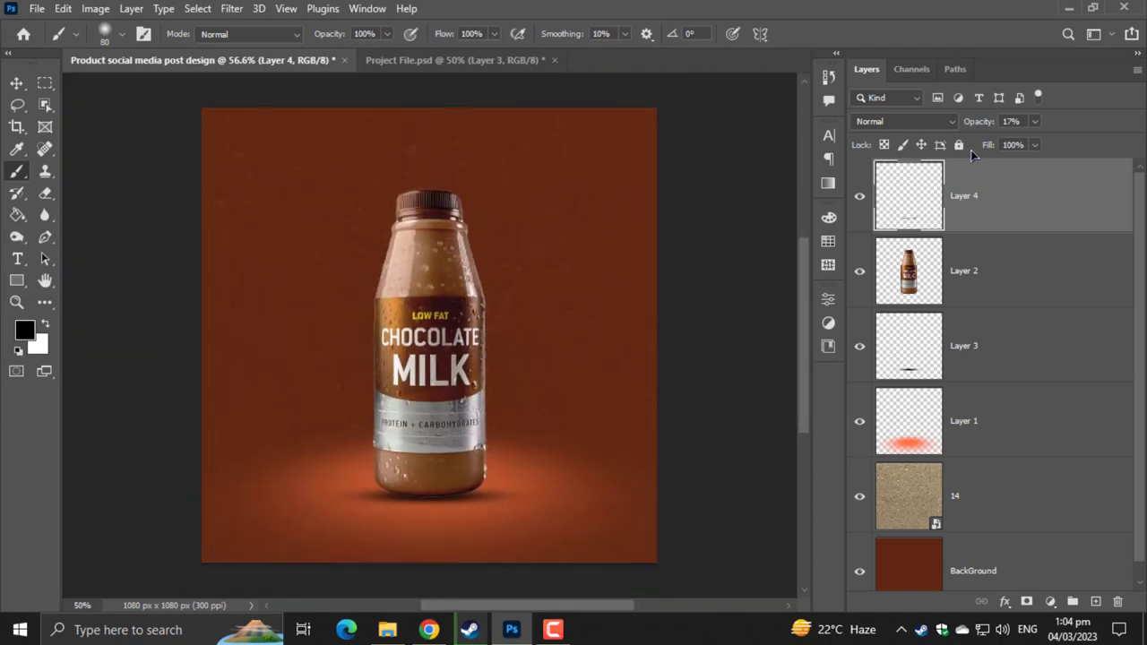
pyautogui.hotkey('ctrl', '+')
pyautogui.hotkey('ctrl', '+')
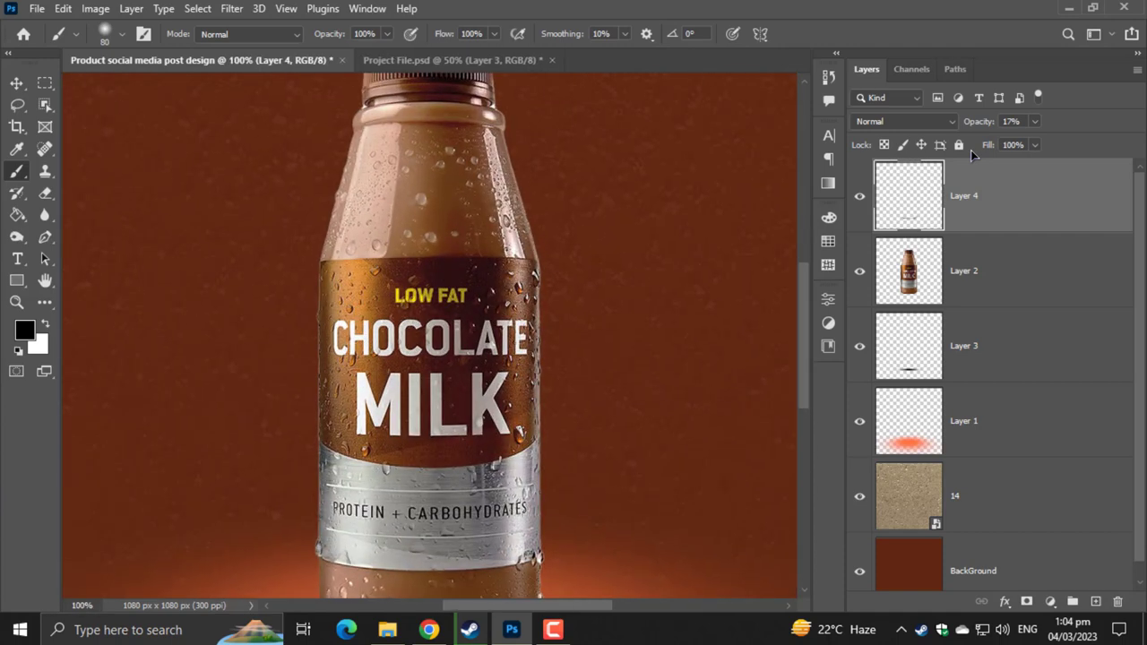
pyautogui.hotkey('ctrl', '0')
# - Duplicate the bottle layer and flip the original Layer 2 vertically
pyautogui.click(973, 279)
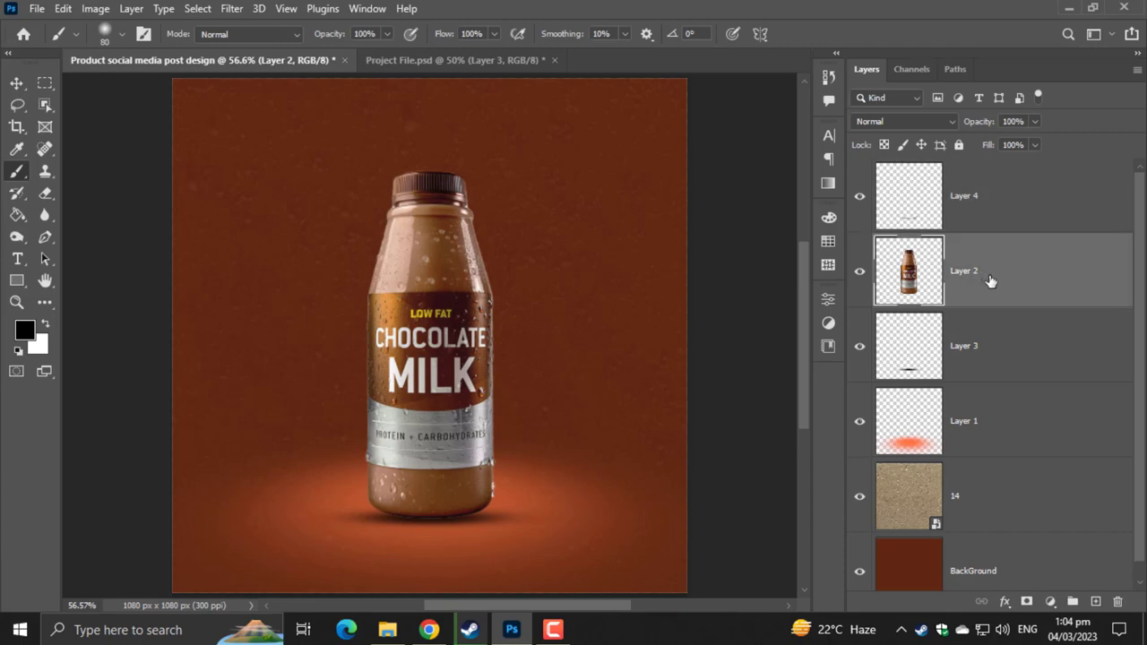
pyautogui.hotkey('ctrl', 'j')
pyautogui.click(1012, 341)
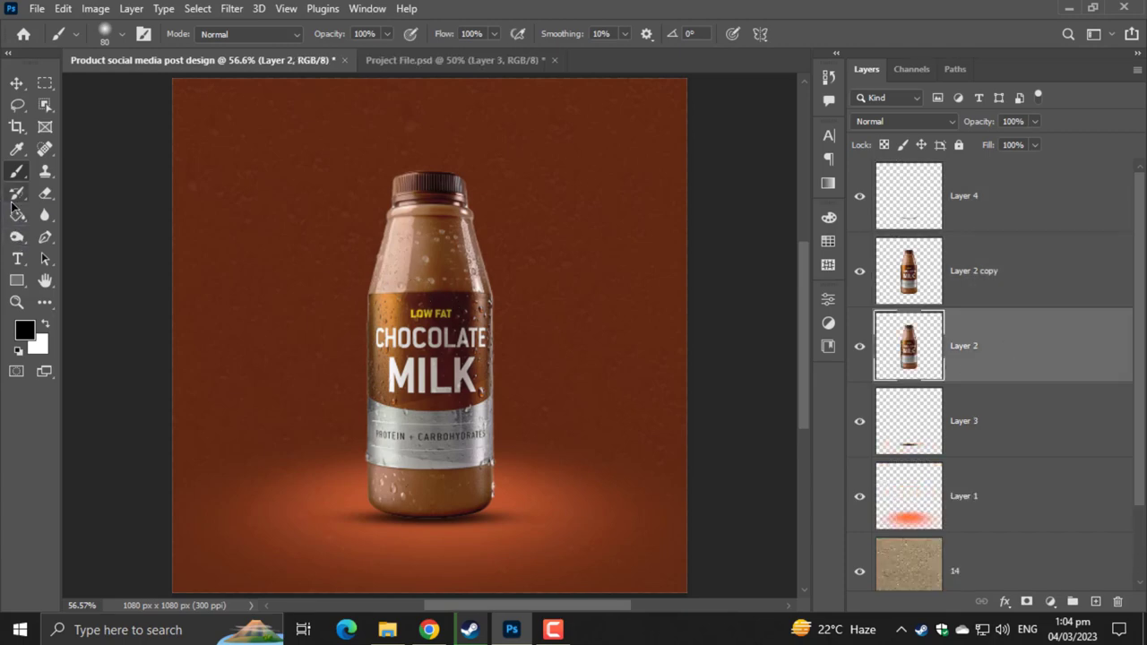
pyautogui.click(17, 259)
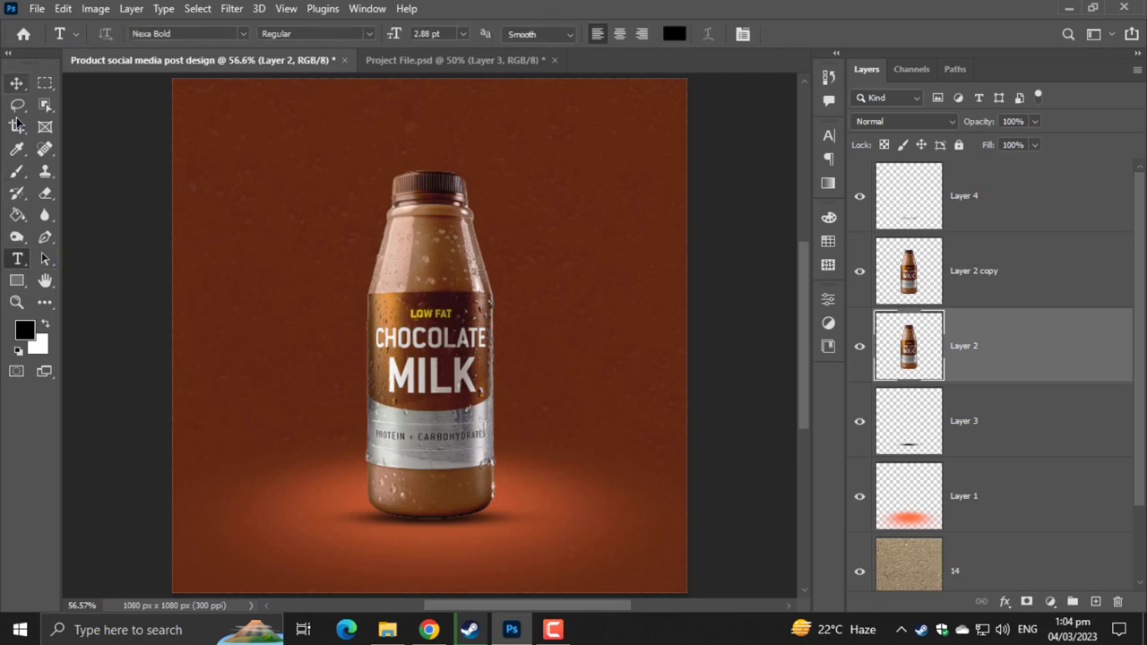
pyautogui.click(16, 83)
pyautogui.click(63, 8)
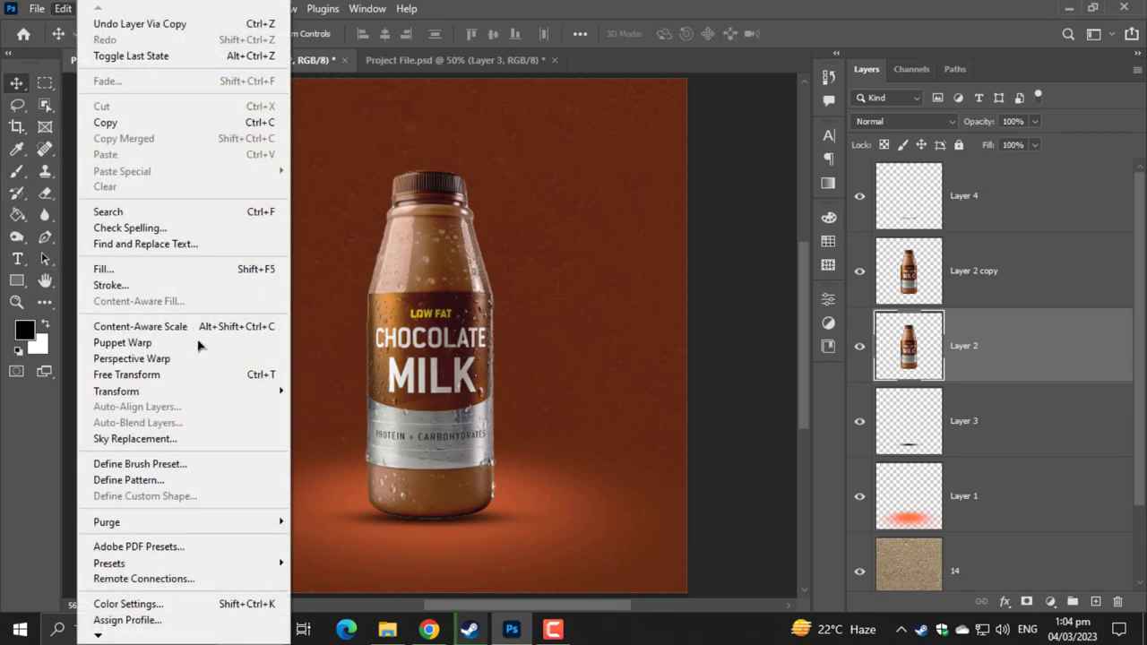
pyautogui.click(135, 375)
pyautogui.rightClick(443, 330)
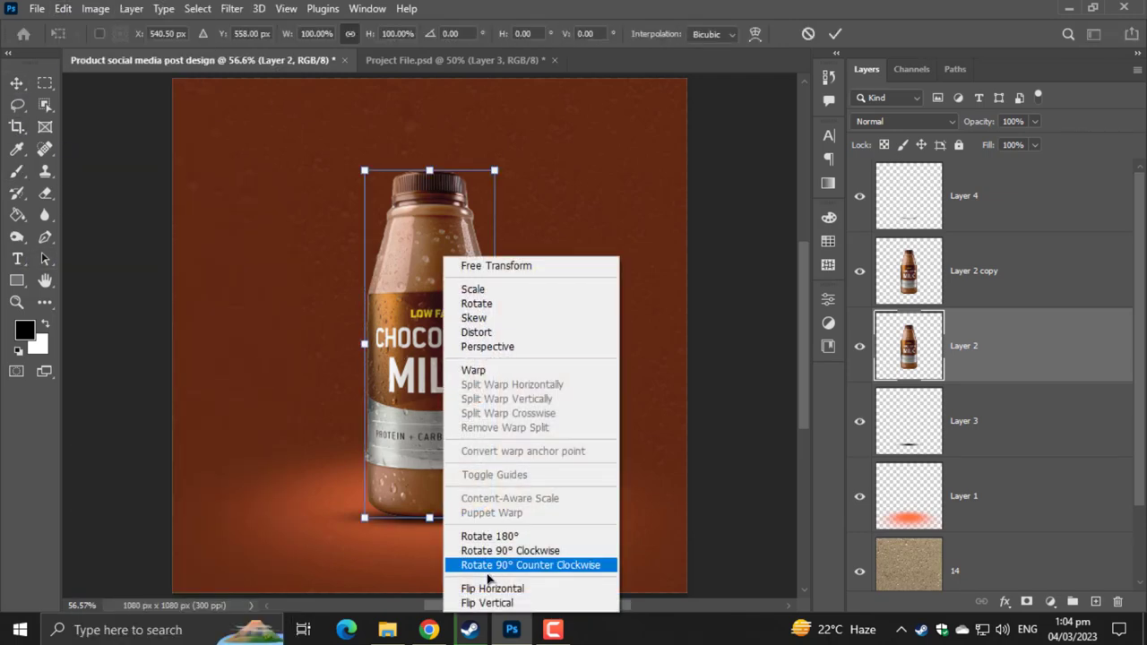
pyautogui.click(487, 603)
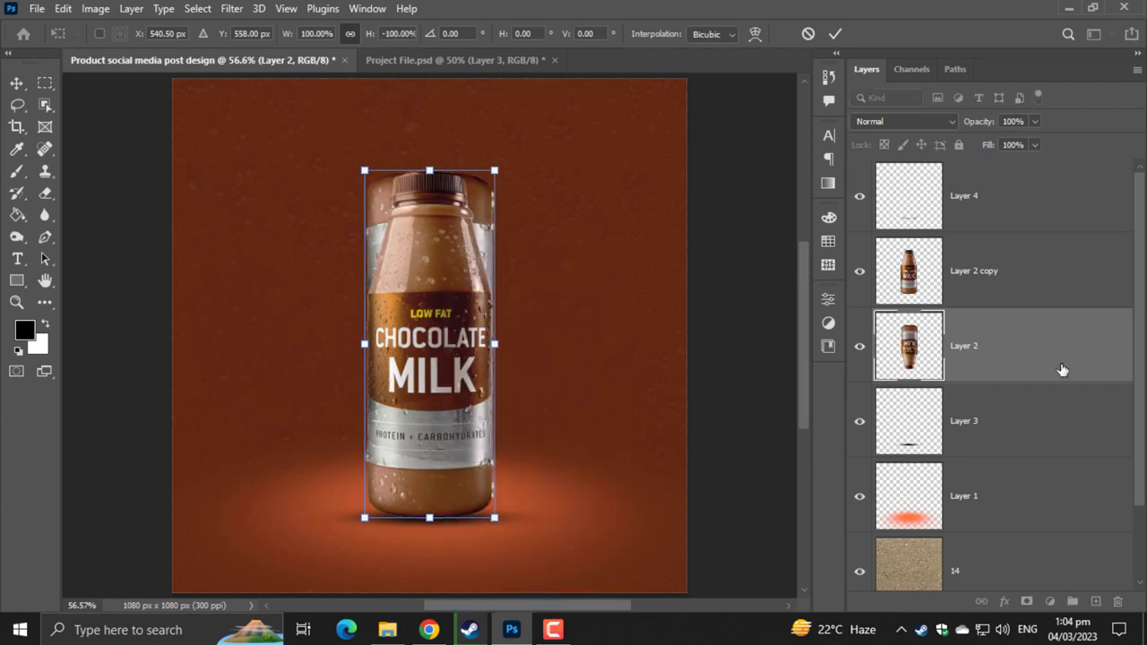
# - Flip it horizontally too and place the reflection just beneath the main bottle
pyautogui.moveTo(1063, 366); pyautogui.dragTo(999, 253)
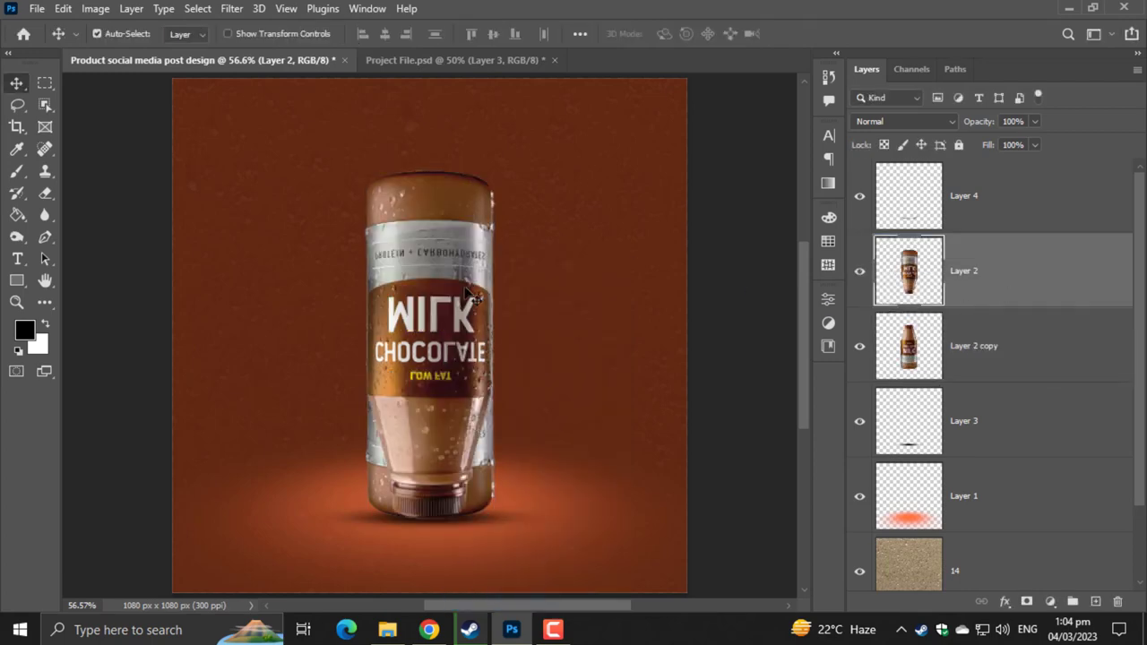
pyautogui.hotkey('ctrl', 't')
pyautogui.rightClick(453, 334)
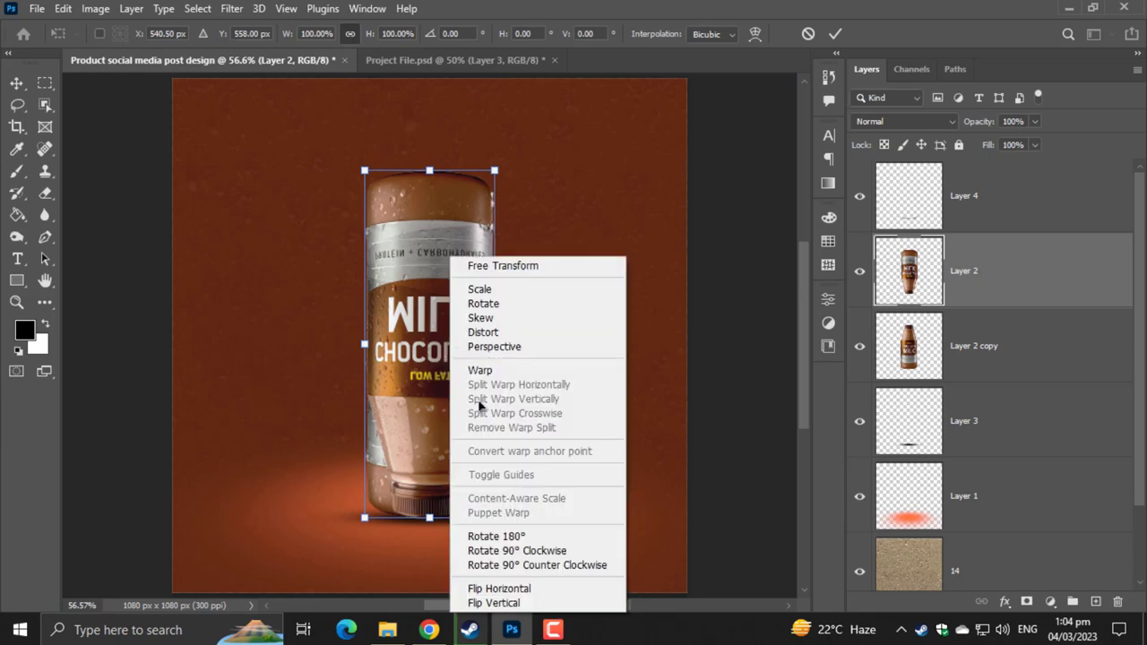
pyautogui.click(500, 588)
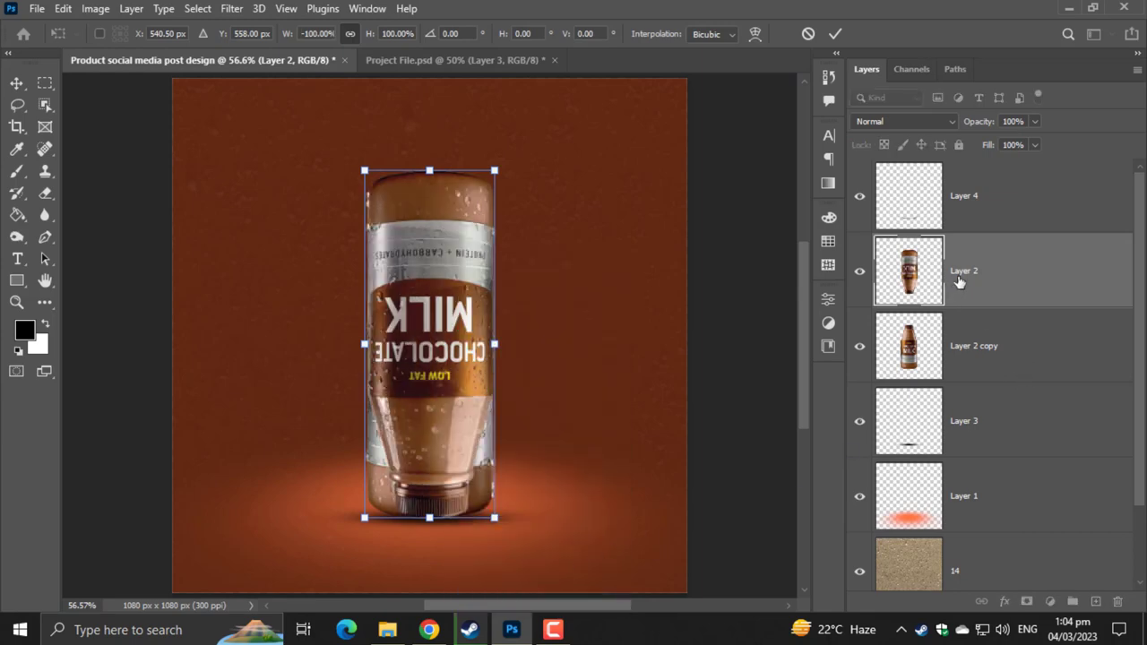
pyautogui.moveTo(958, 282); pyautogui.dragTo(968, 359)
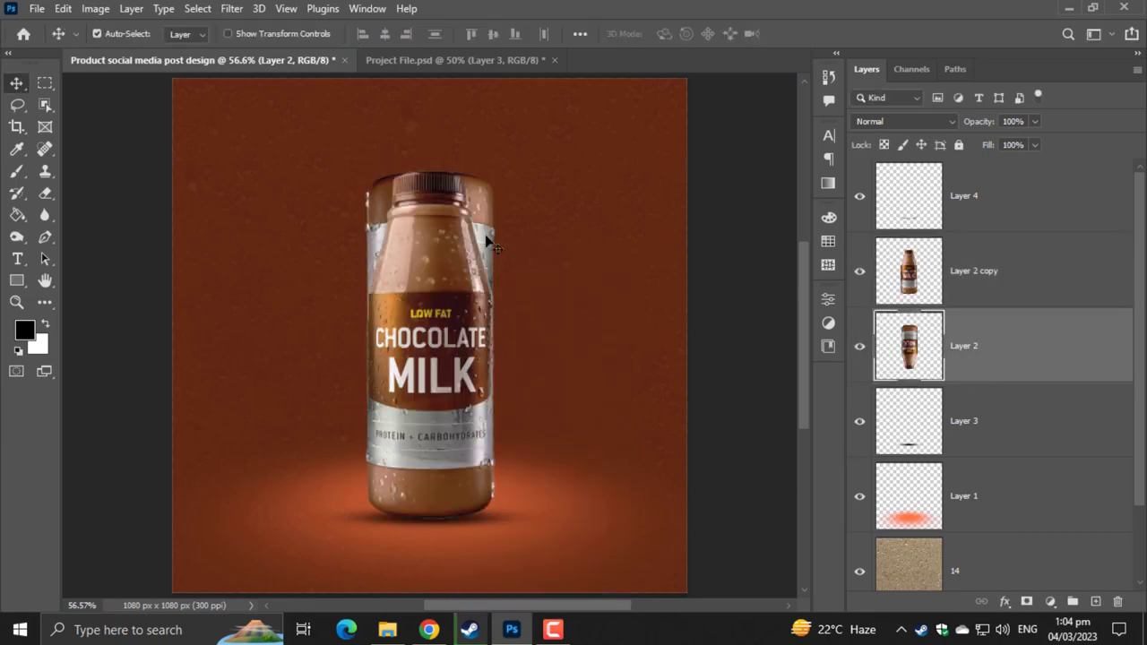
pyautogui.moveTo(487, 242); pyautogui.dragTo(484, 393)
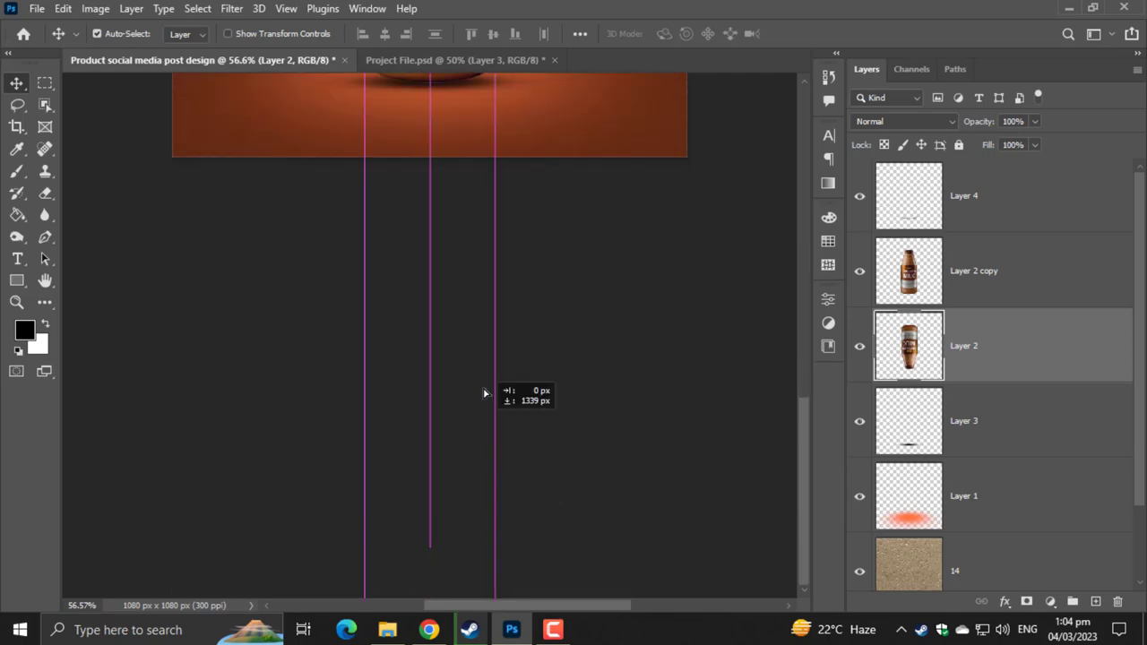
pyautogui.moveTo(484, 393); pyautogui.dragTo(458, 155)
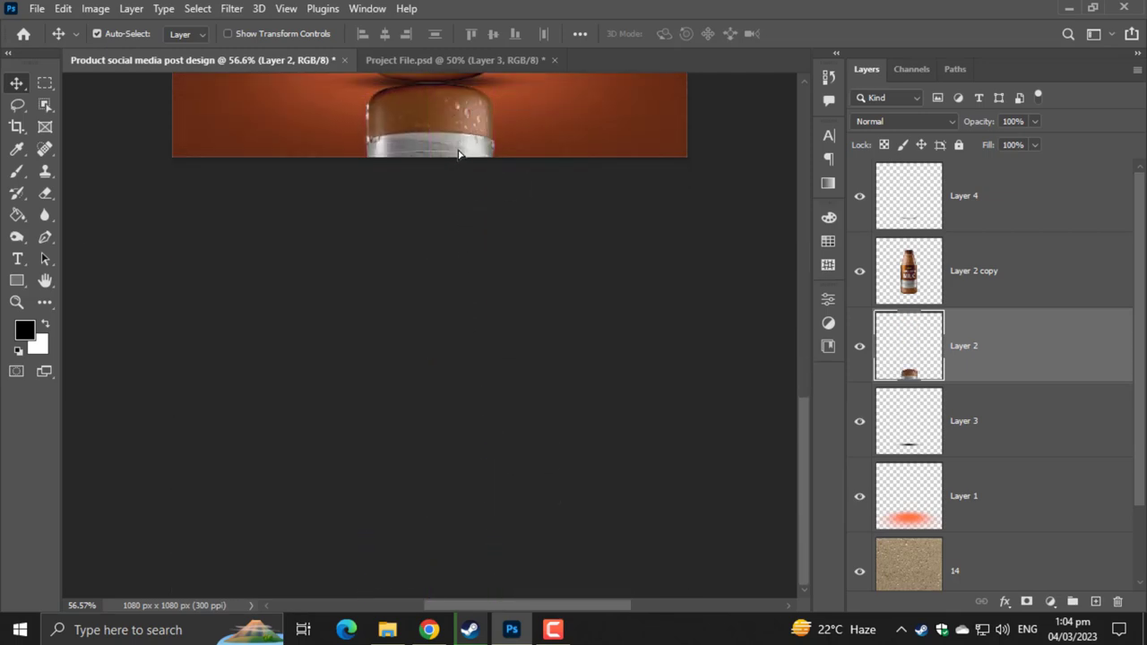
pyautogui.press('ctrl')
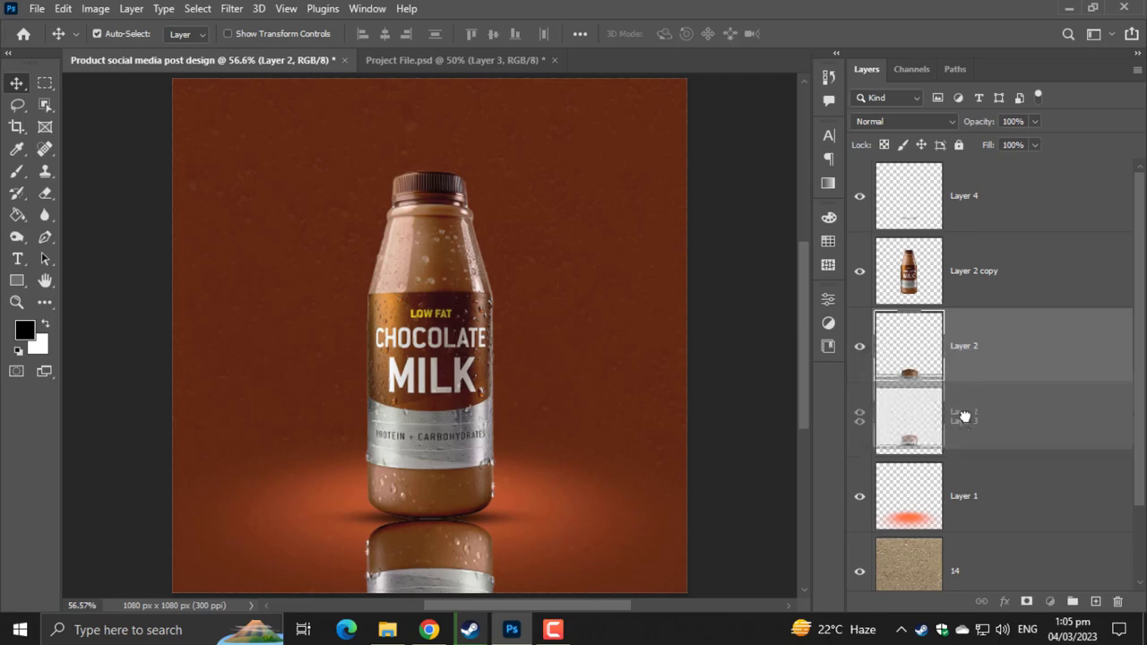
# - Move Layer 2 below Layer 3 in the layer stack
pyautogui.moveTo(947, 332); pyautogui.dragTo(951, 456)
pyautogui.moveTo(481, 519)
pyautogui.mouseDown()
pyautogui.moveTo(480, 532)
pyautogui.moveTo(507, 421)
pyautogui.mouseUp()
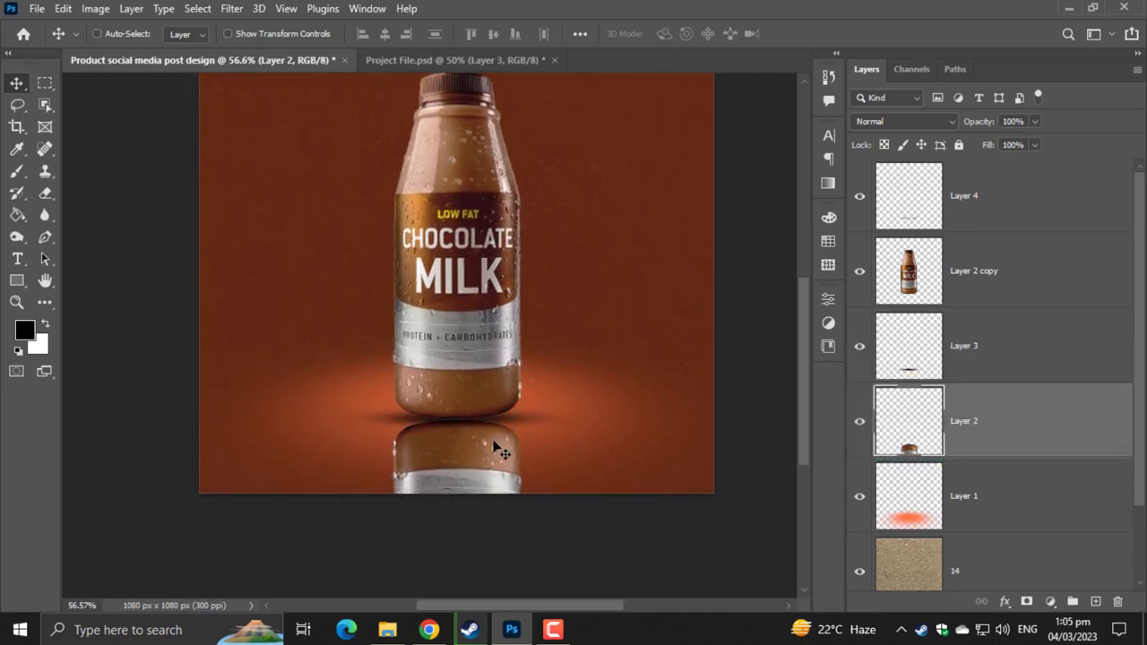
pyautogui.hotkey('ctrl', '1')
pyautogui.moveTo(496, 464); pyautogui.dragTo(507, 434)
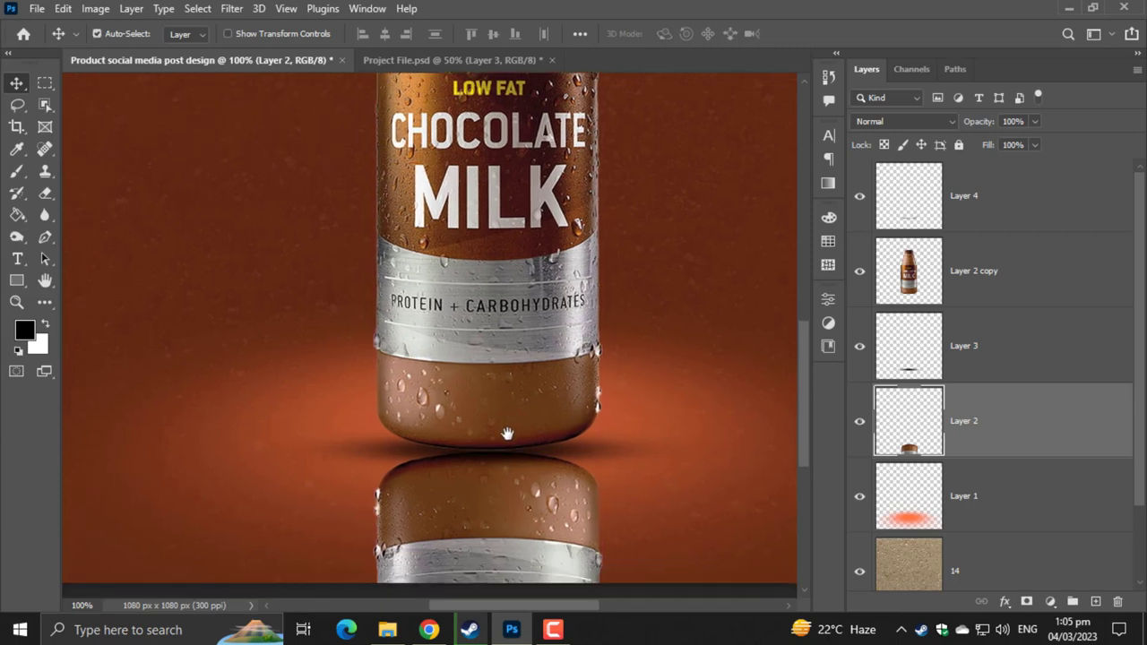
pyautogui.hotkey('ctrl', '0')
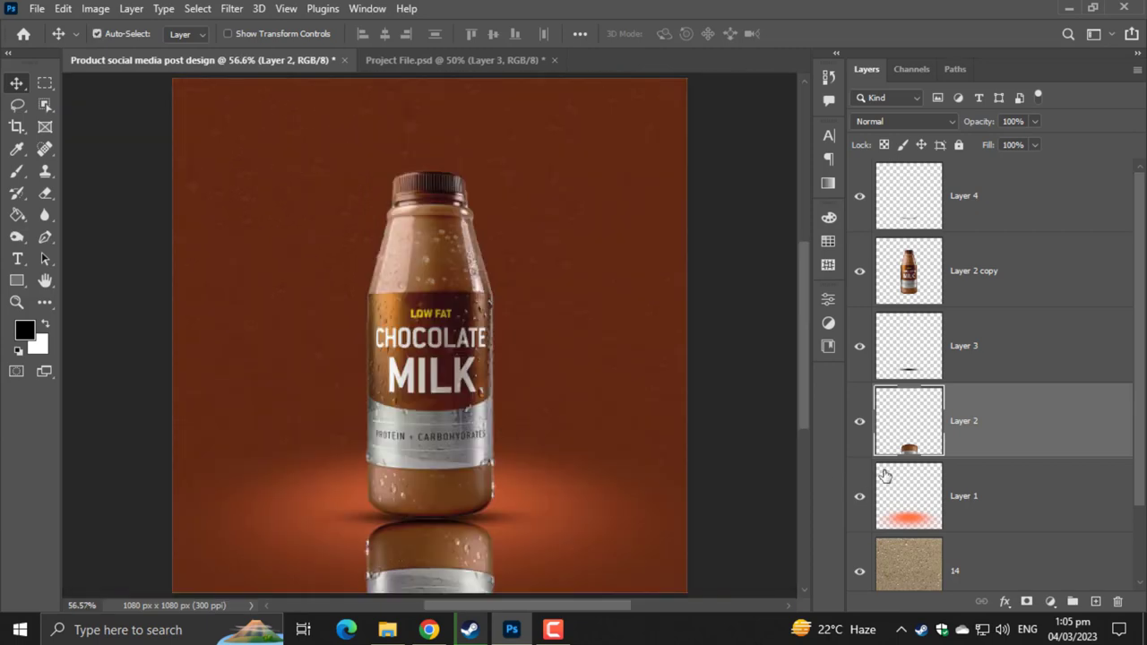
# - Add a black-filled layer mask to the reflection with white as the foreground colour
pyautogui.click(1027, 602)
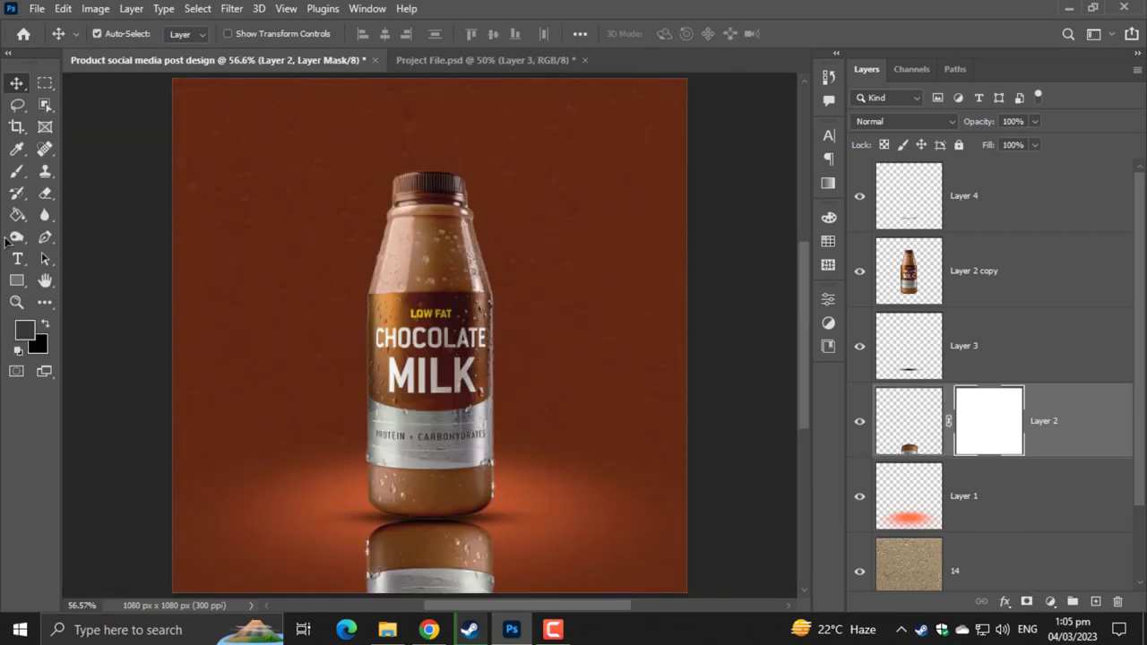
pyautogui.click(17, 216)
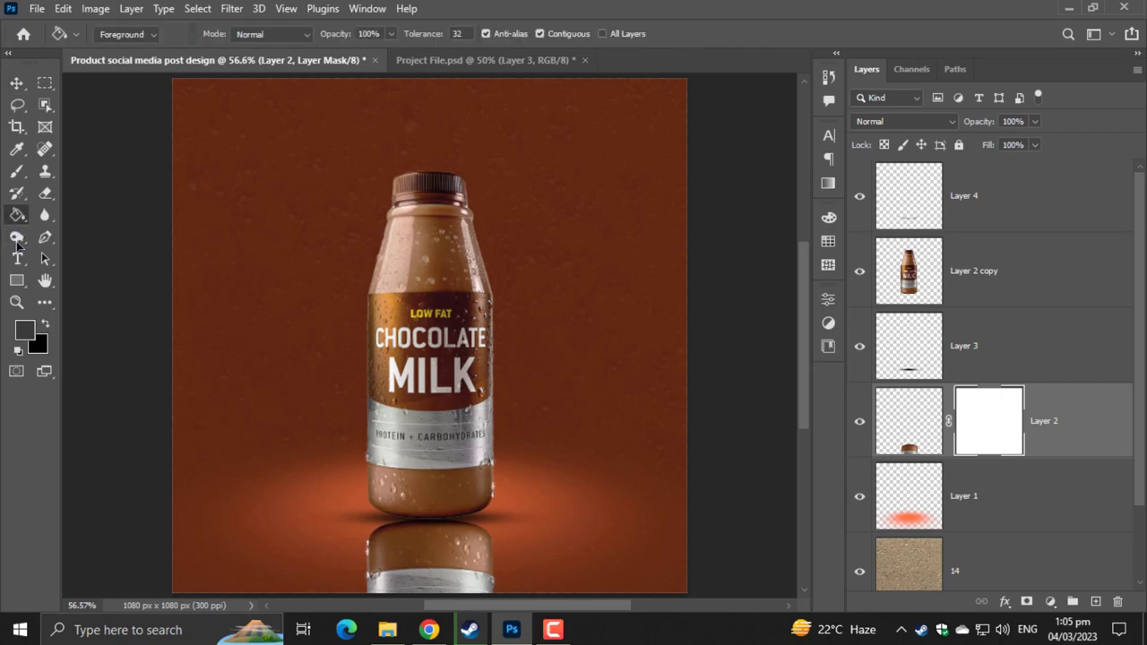
pyautogui.click(17, 350)
pyautogui.click(46, 324)
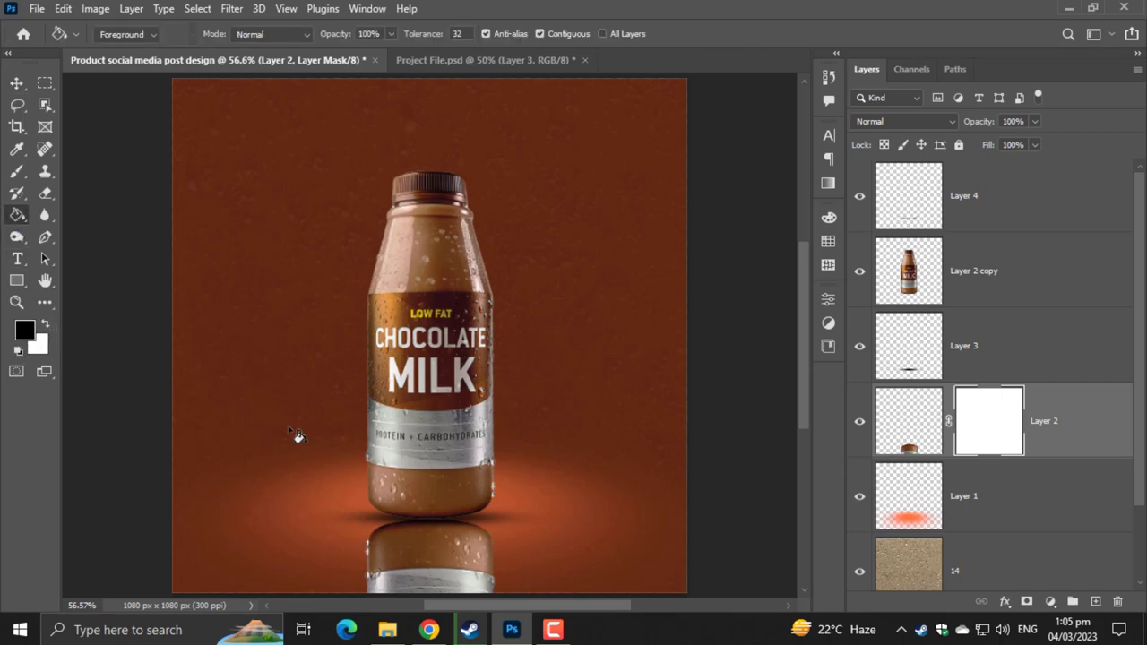
pyautogui.click(438, 549)
pyautogui.click(47, 326)
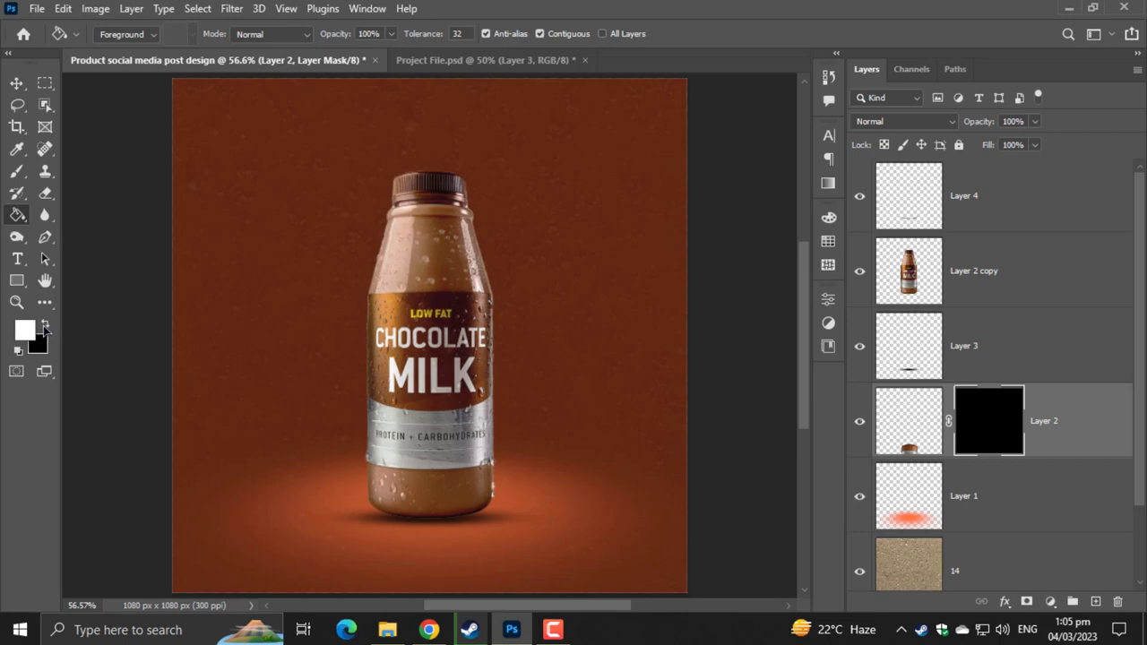
pyautogui.rightClick(17, 215)
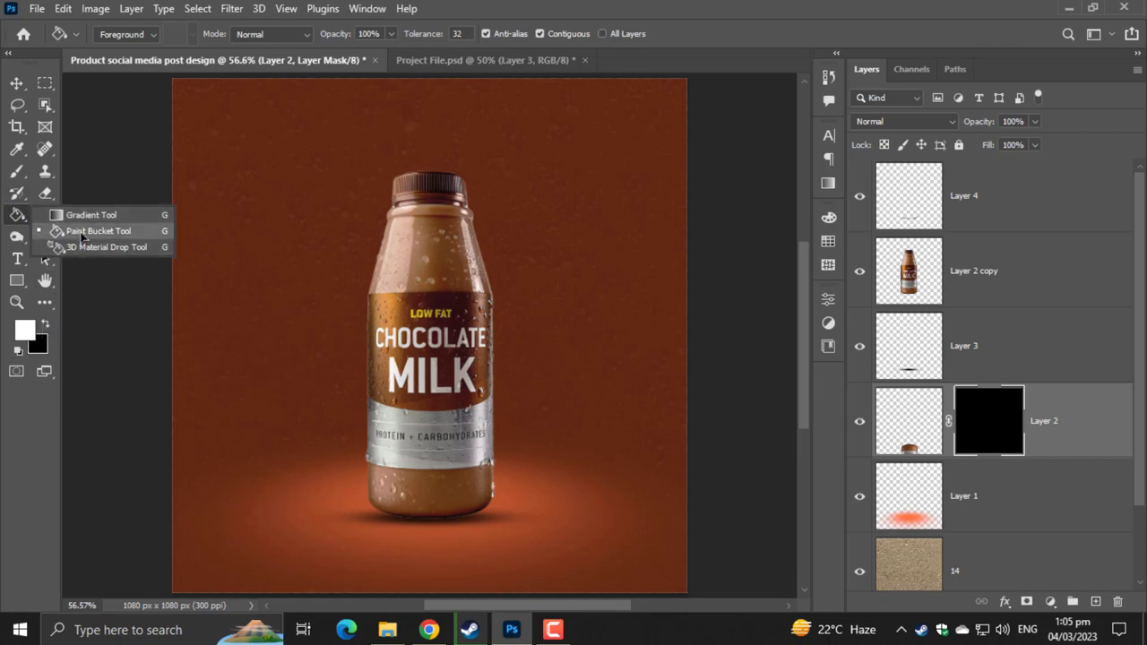
pyautogui.click(86, 232)
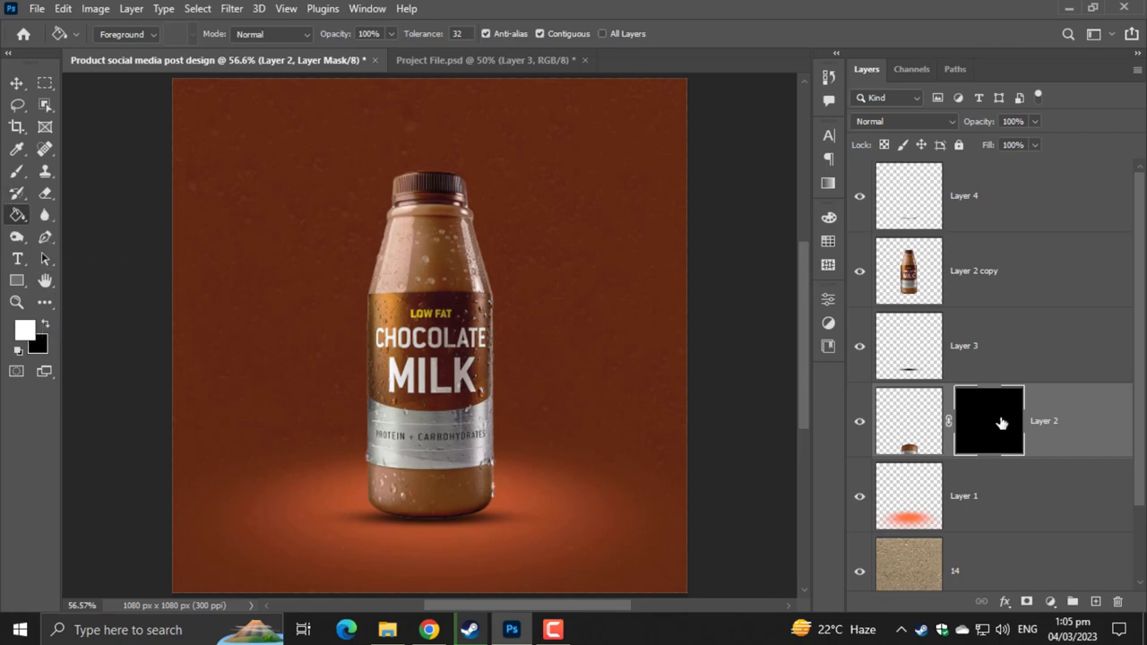
pyautogui.rightClick(17, 215)
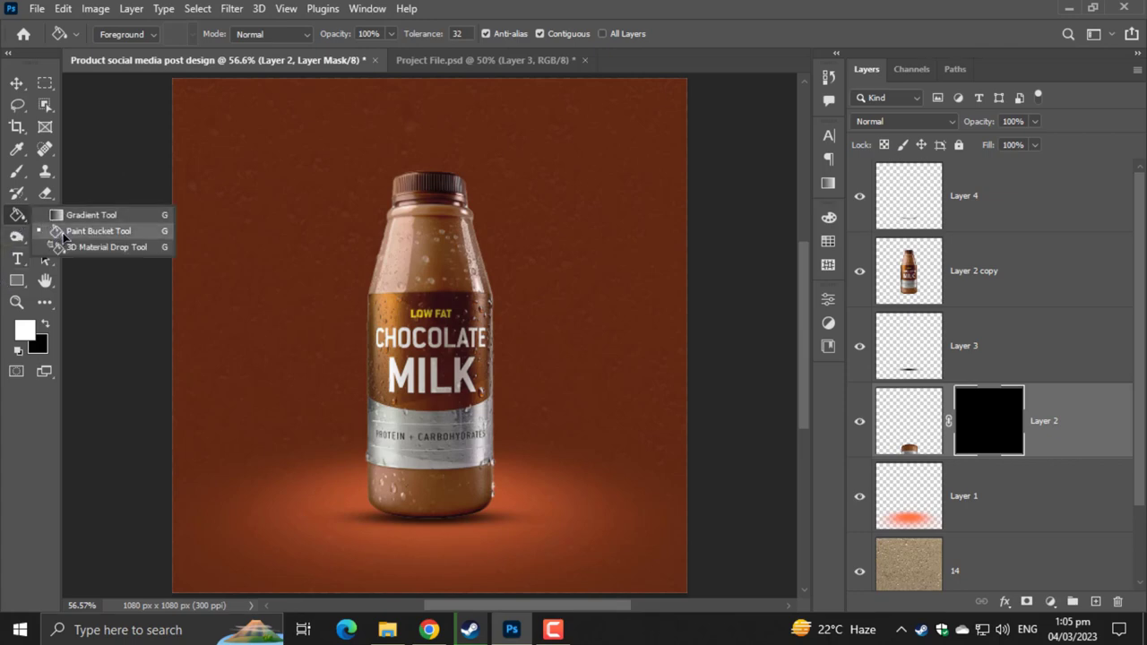
pyautogui.click(87, 221)
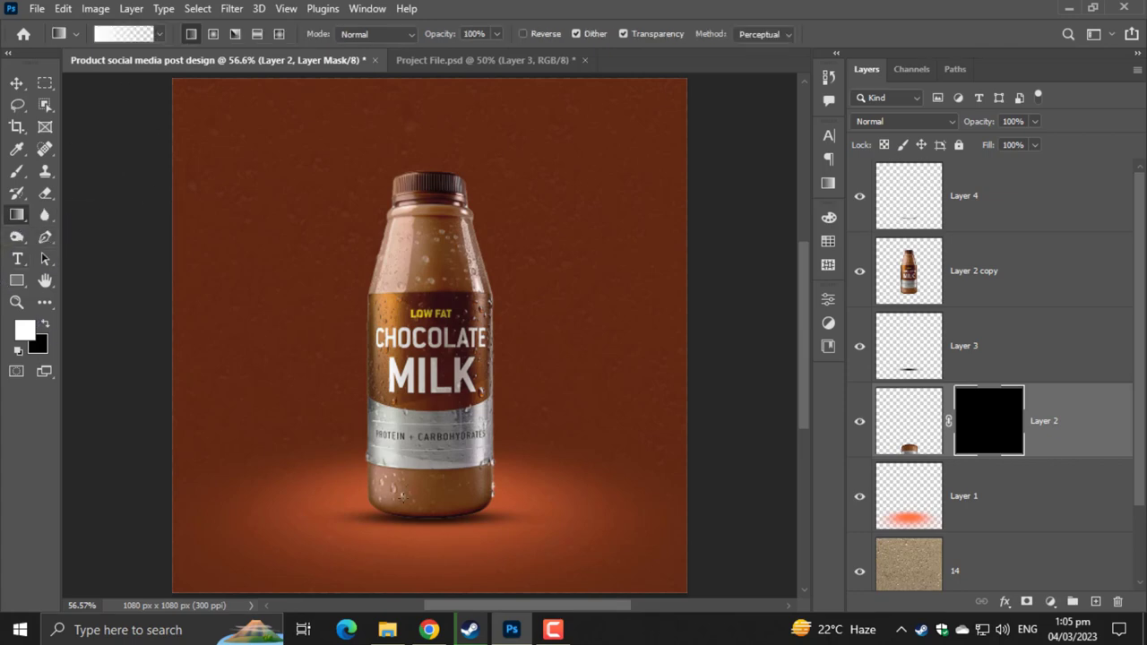
# - Drag mask gradients below the bottle base to fade the reflection toward the floor
pyautogui.scroll(-4, 442, 320)
pyautogui.moveTo(442, 320); pyautogui.dragTo(442, 381)
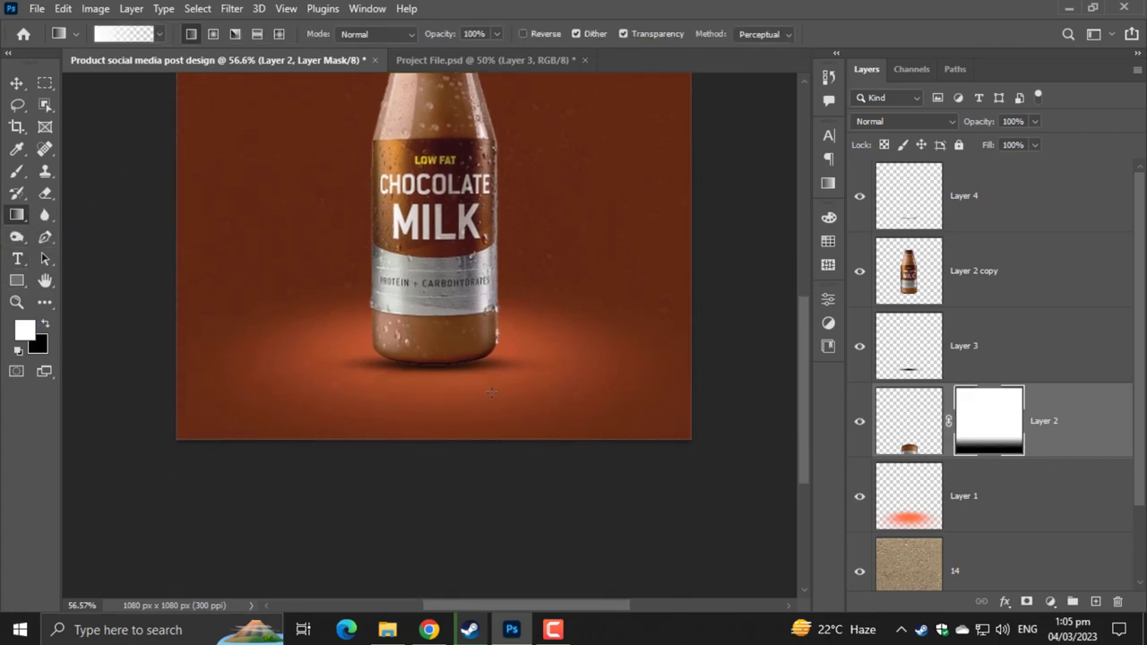
pyautogui.moveTo(425, 305); pyautogui.dragTo(426, 358)
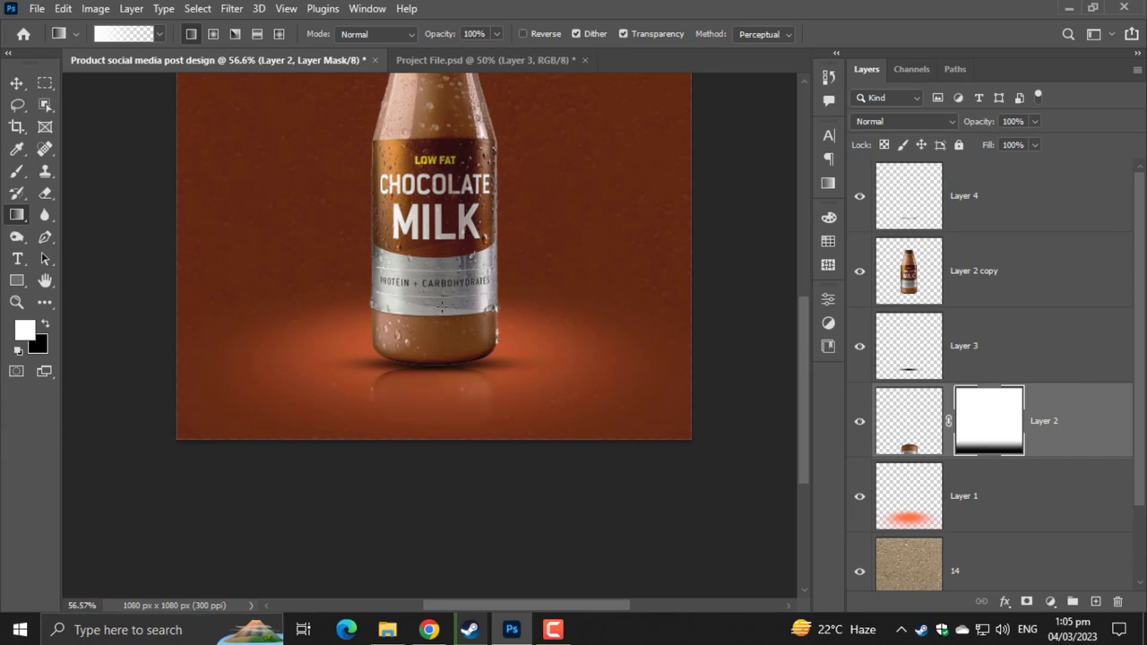
pyautogui.moveTo(443, 307); pyautogui.dragTo(455, 446)
pyautogui.scroll(3, 457, 429)
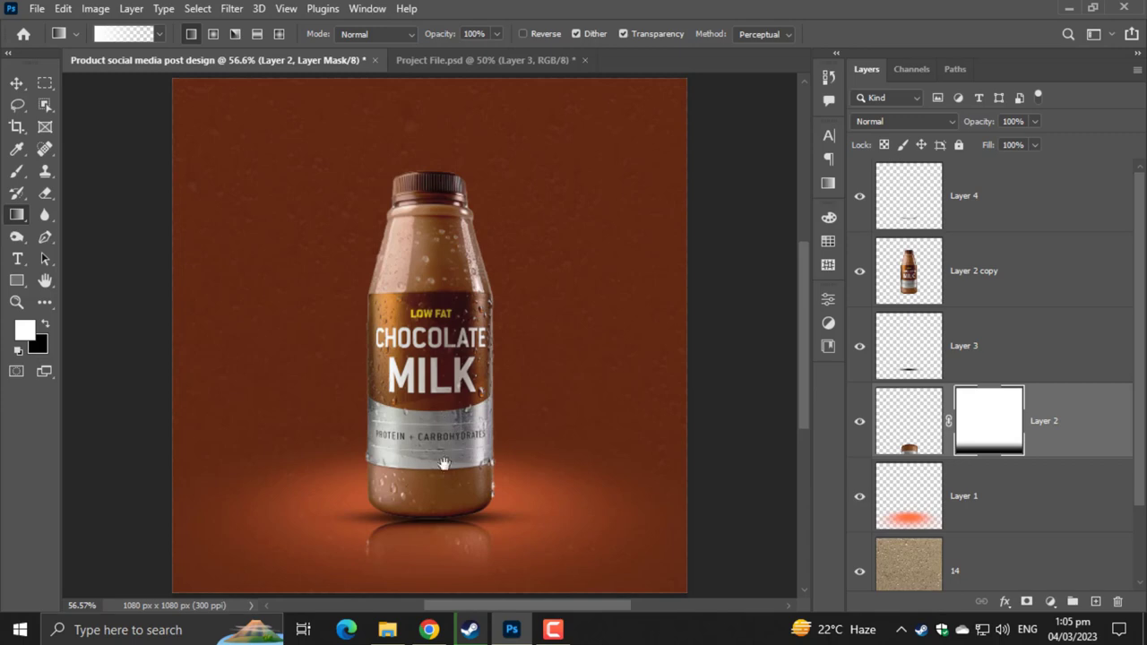
pyautogui.moveTo(444, 463); pyautogui.dragTo(444, 382)
pyautogui.scroll(1, 445, 381)
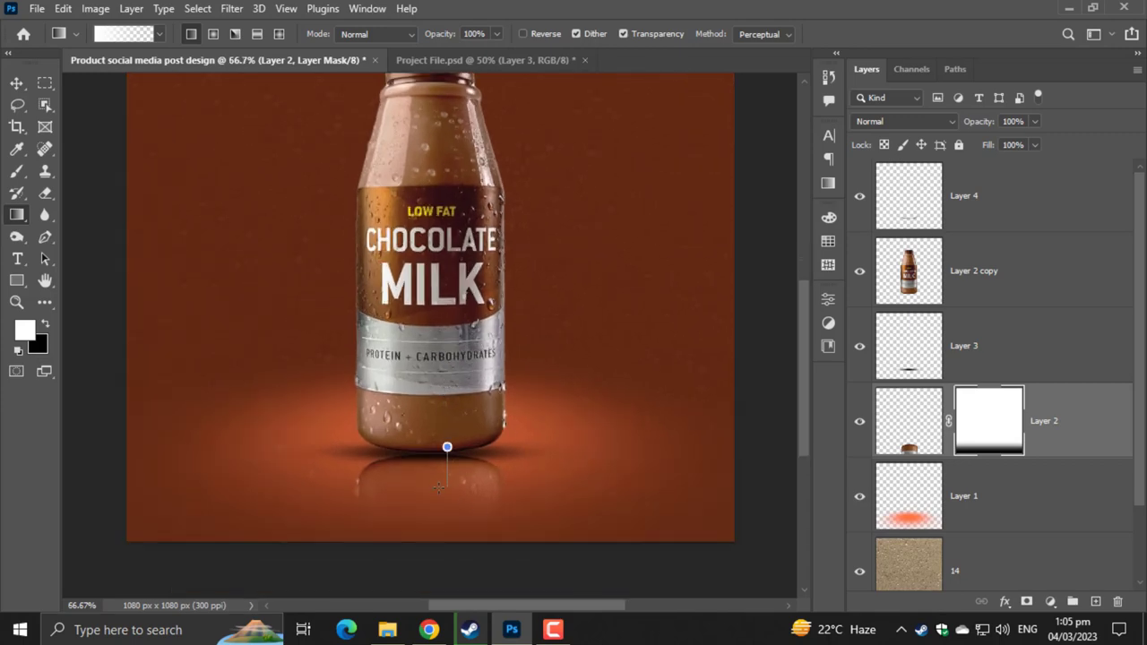
pyautogui.moveTo(439, 488); pyautogui.dragTo(438, 497)
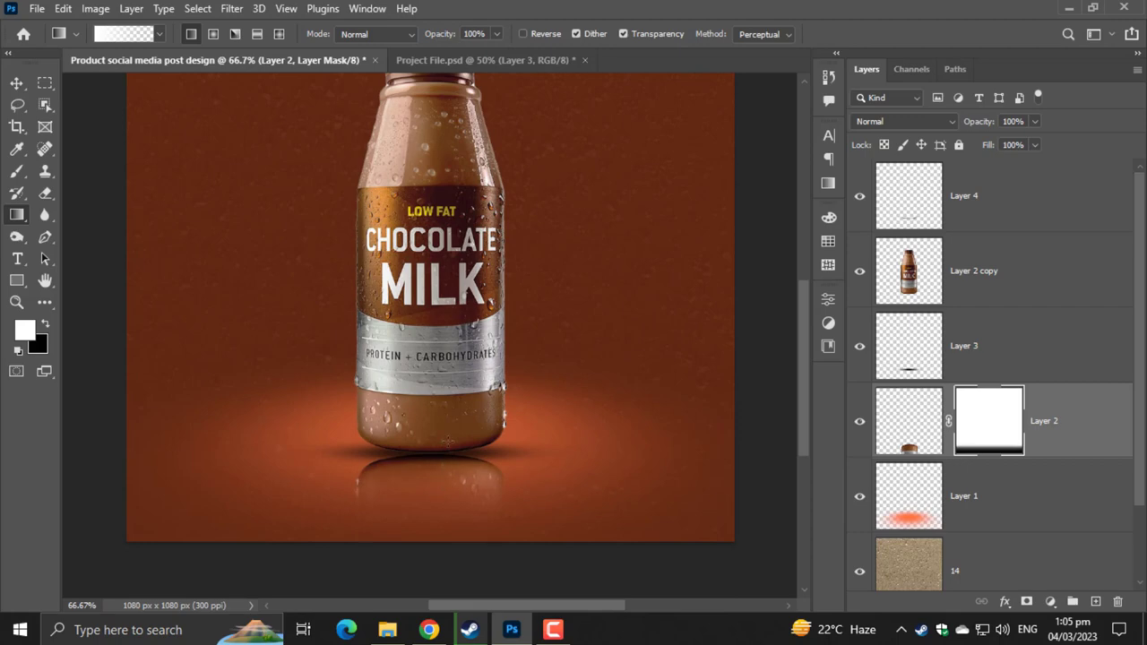
pyautogui.scroll(-1, 445, 442)
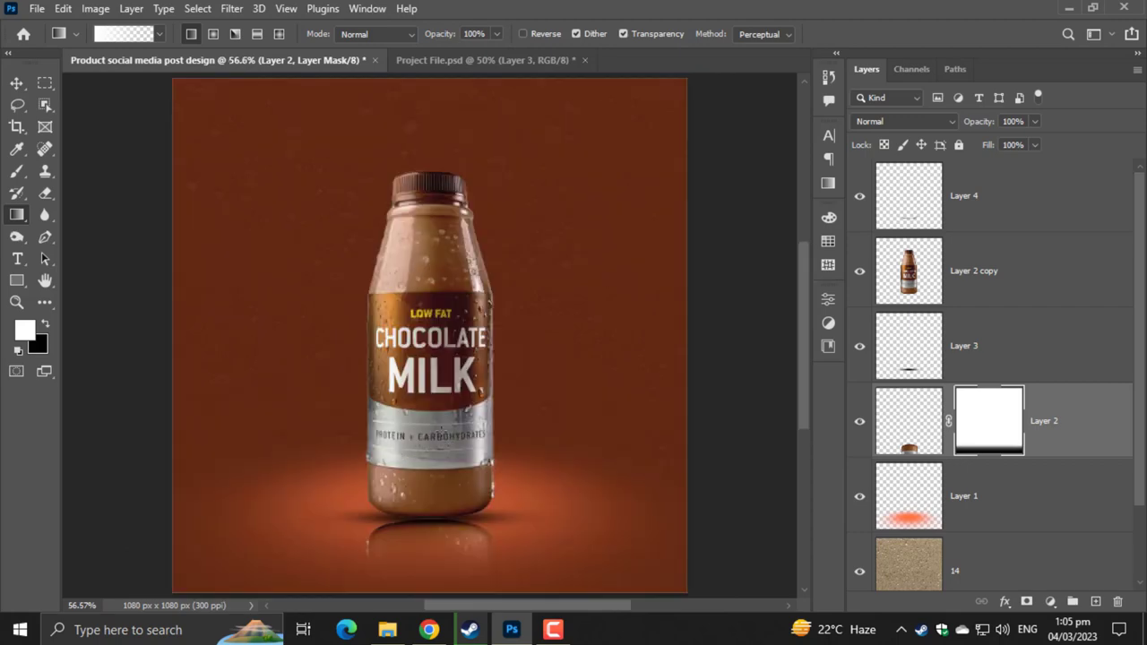
pyautogui.scroll(-2, 990, 377)
# - Apply a 6.8 px Gaussian Blur to the reflection's pixels on Layer 2
pyautogui.click(908, 354)
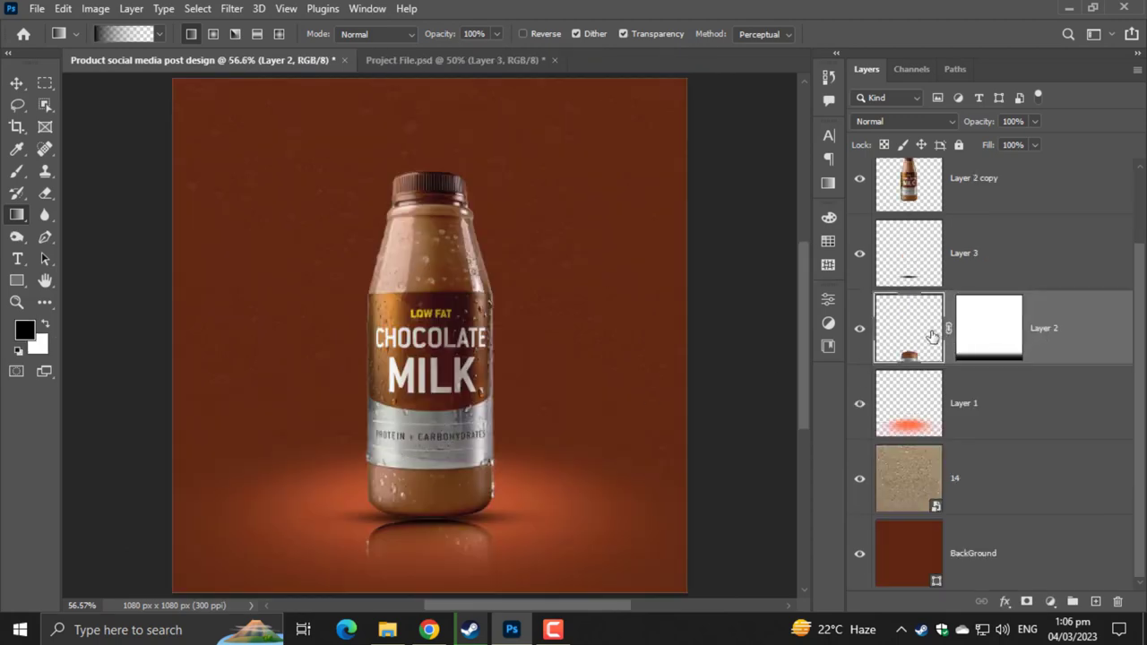
pyautogui.click(240, 11)
pyautogui.moveTo(242, 224)
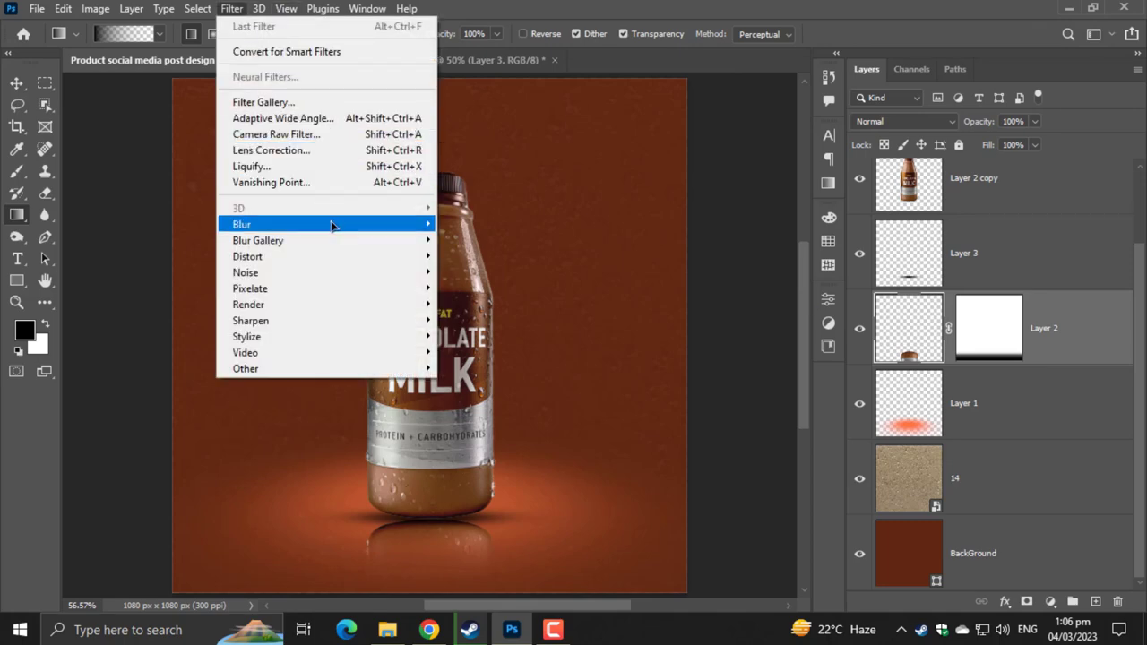
pyautogui.click(488, 287)
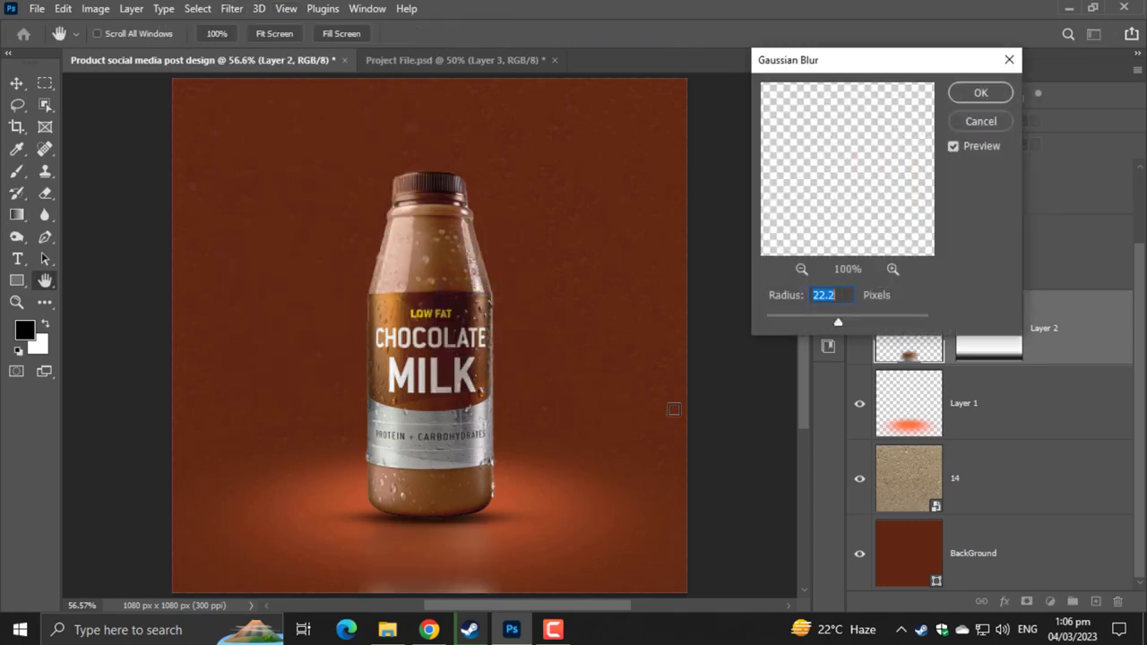
pyautogui.moveTo(833, 322); pyautogui.dragTo(818, 321)
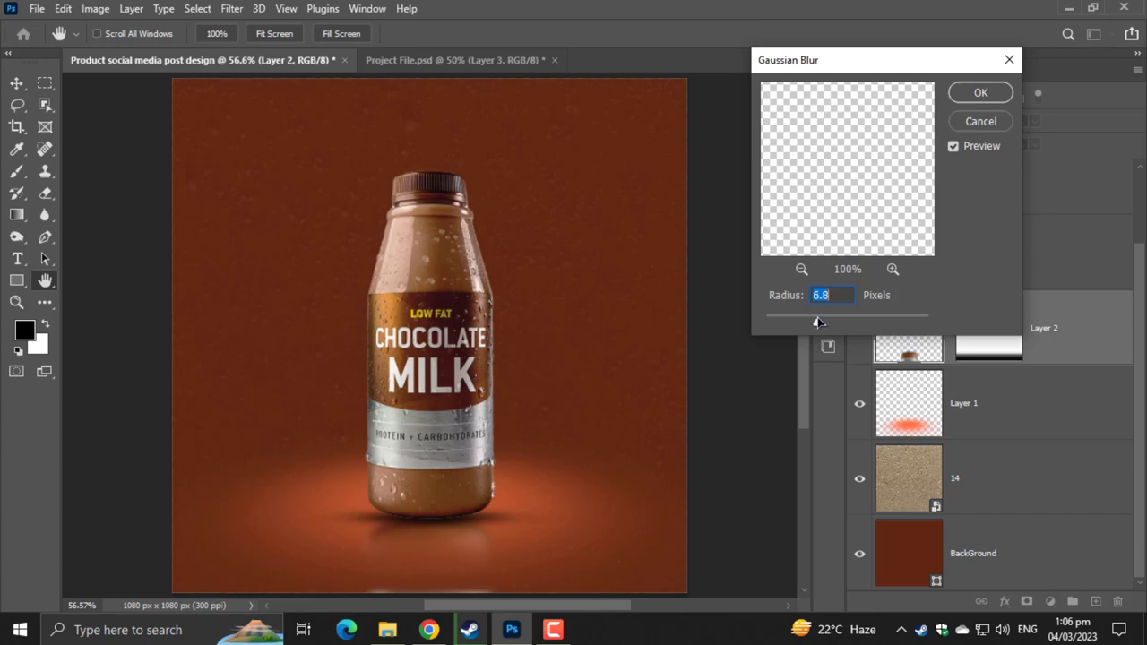
pyautogui.click(981, 93)
pyautogui.press('g')
pyautogui.scroll(-3, 164, 371)
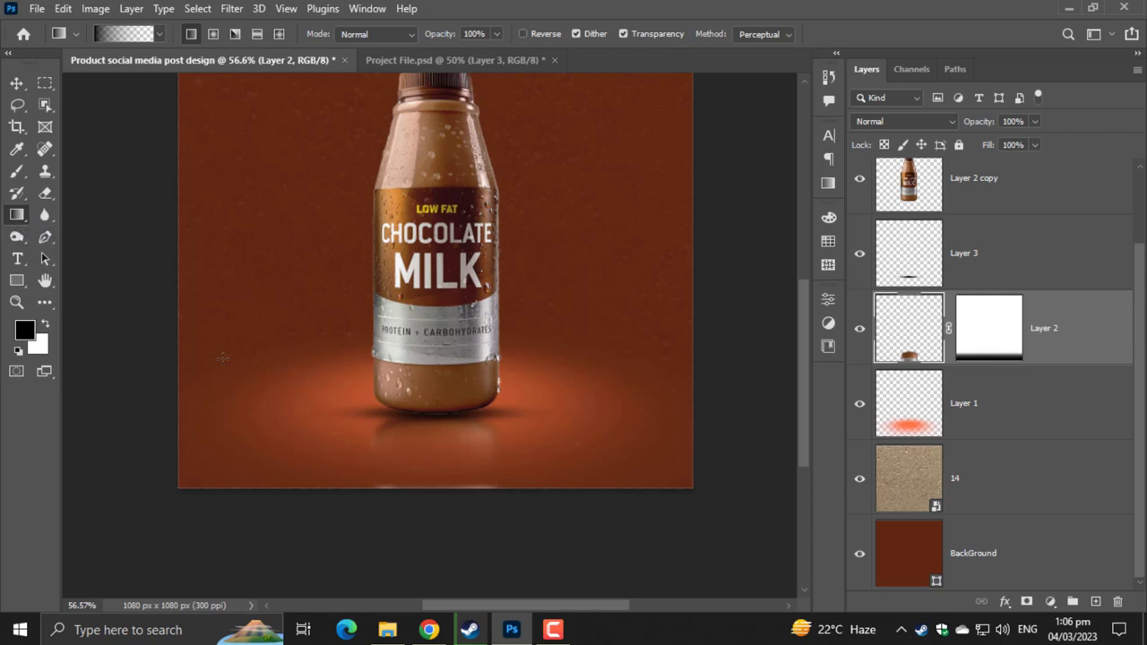
# - Redraw black fade gradients on Layer 2's mask near the image bottom
pyautogui.click(1019, 342)
pyautogui.moveTo(442, 540); pyautogui.dragTo(445, 489)
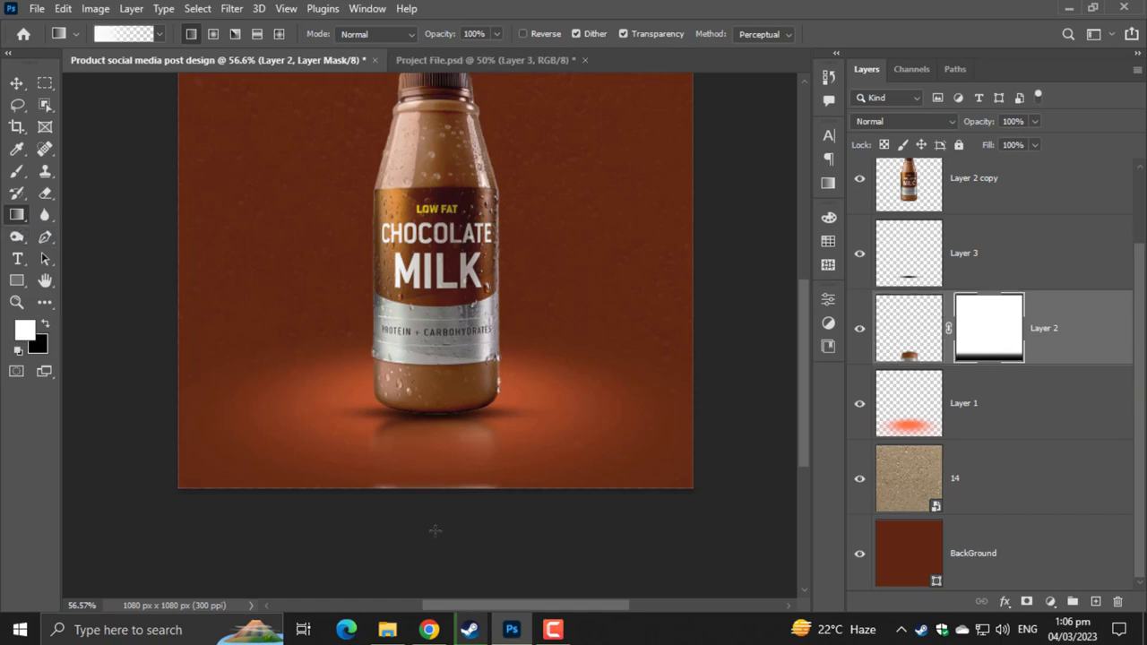
pyautogui.hotkey('ctrl', 'z')
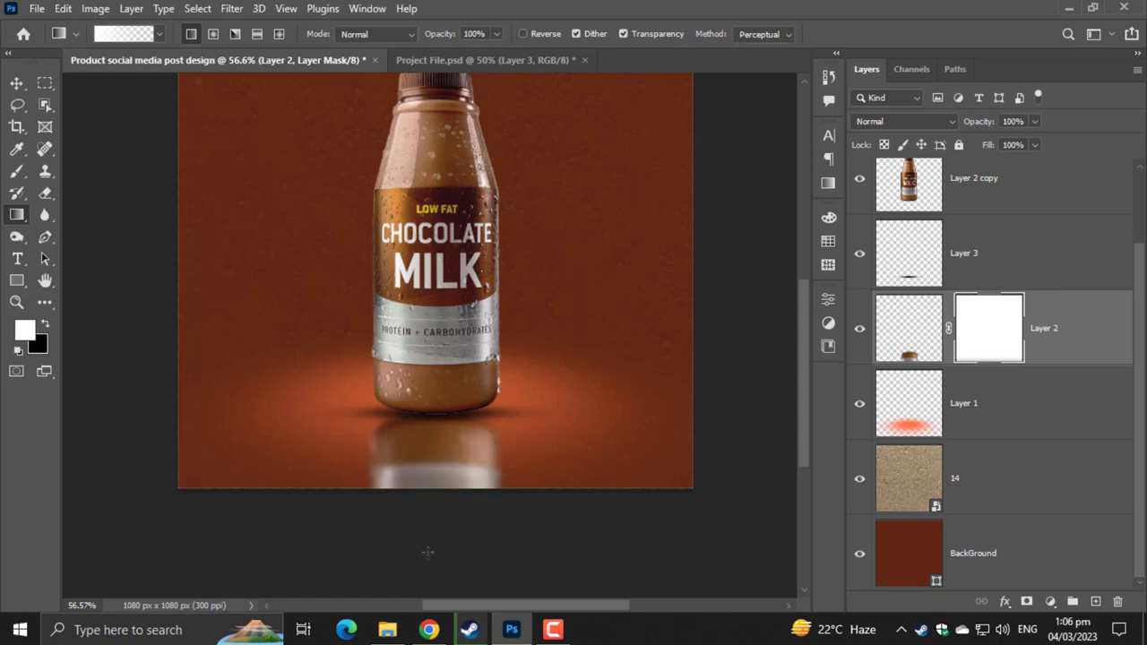
pyautogui.hotkey('ctrl', 'shift', 'z')
pyautogui.click(44, 326)
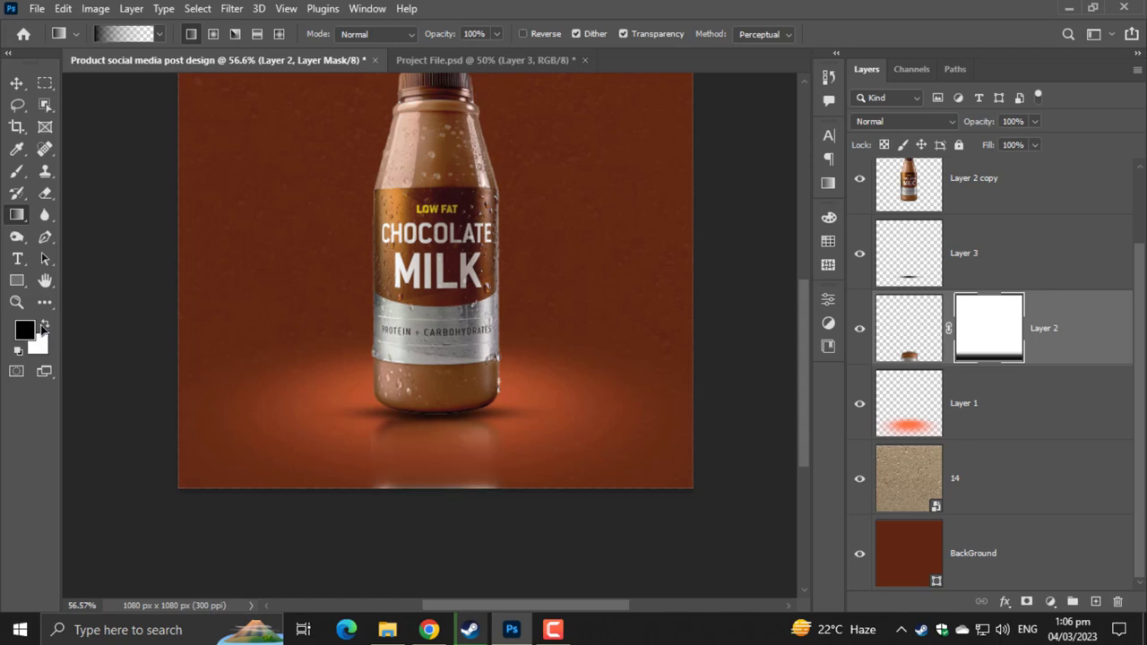
pyautogui.moveTo(408, 543); pyautogui.dragTo(409, 464)
pyautogui.moveTo(465, 542); pyautogui.dragTo(464, 459)
# - Refine the reflection mask with stronger, softer gradient passes, using white near the bottle base
pyautogui.moveTo(456, 520); pyautogui.dragTo(459, 407)
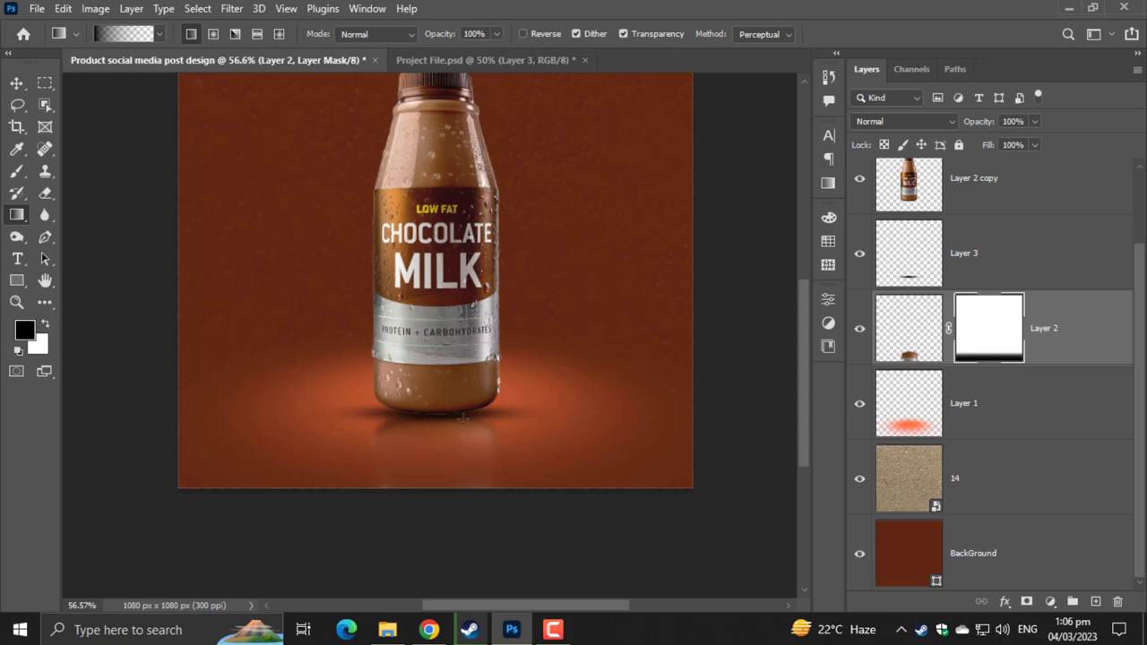
pyautogui.moveTo(428, 331); pyautogui.dragTo(448, 418)
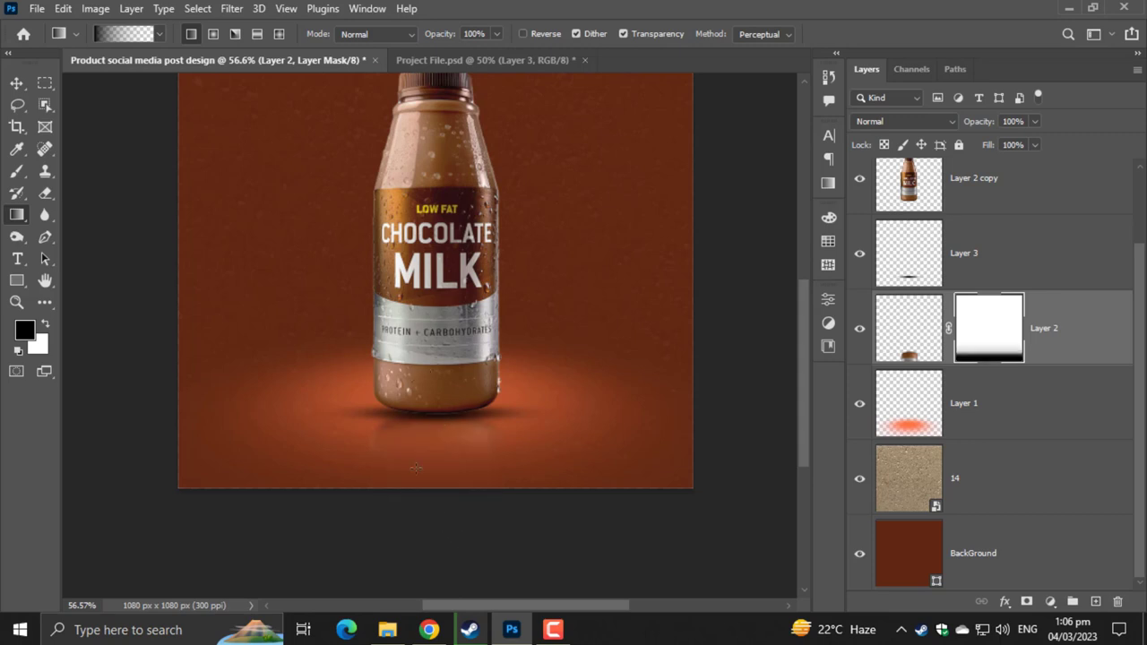
pyautogui.moveTo(378, 439); pyautogui.dragTo(377, 510)
pyautogui.click(45, 325)
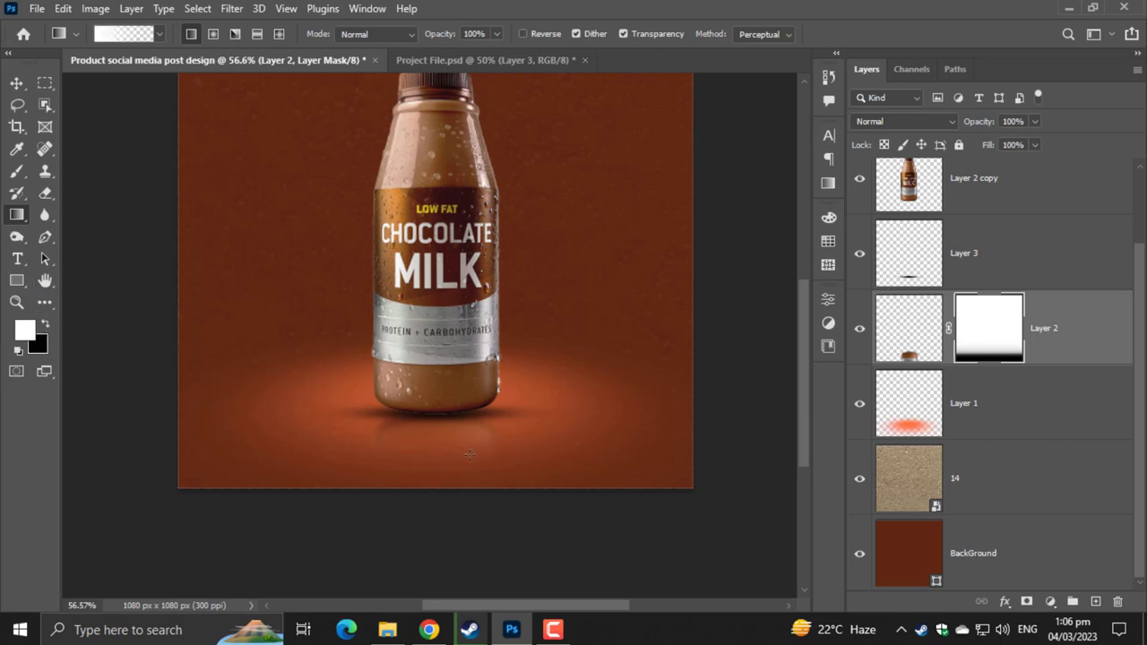
pyautogui.moveTo(466, 382); pyautogui.dragTo(466, 421)
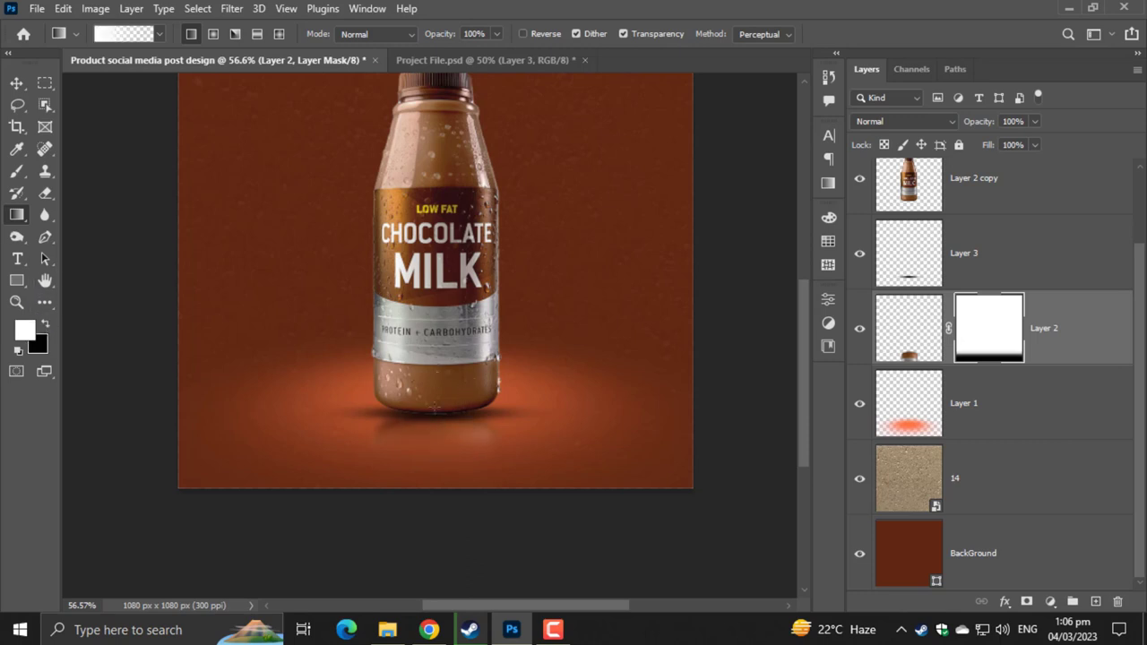
pyautogui.moveTo(427, 429); pyautogui.dragTo(430, 458)
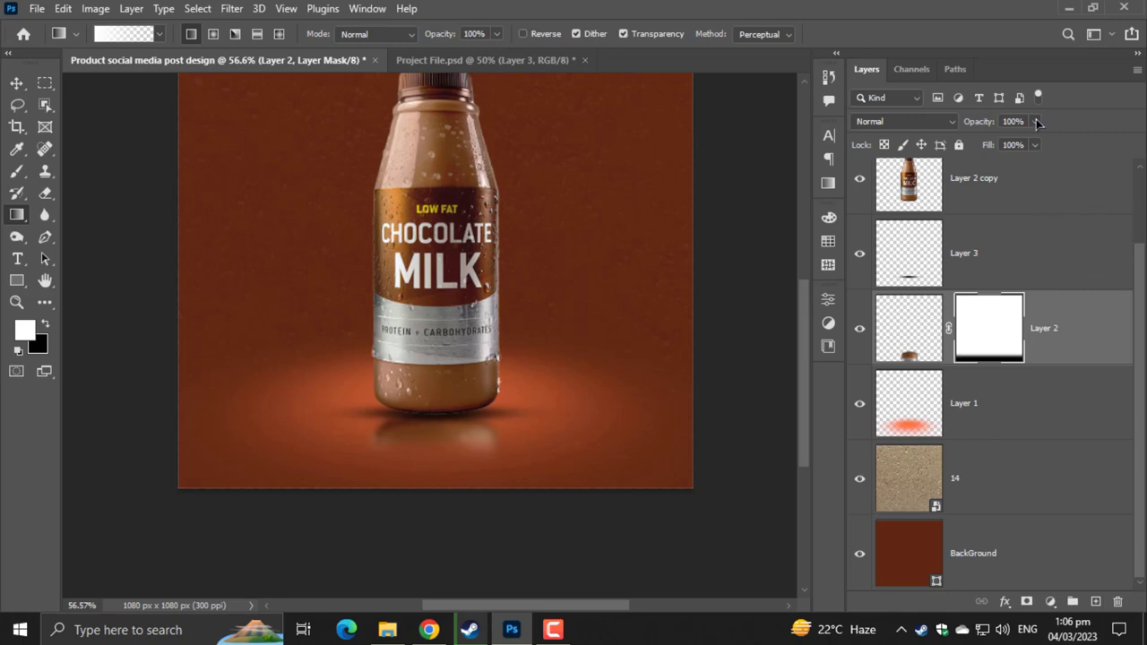
# - Set the reflection layer, Layer 2, to 57% opacity
pyautogui.click(916, 315)
pyautogui.click(1031, 123)
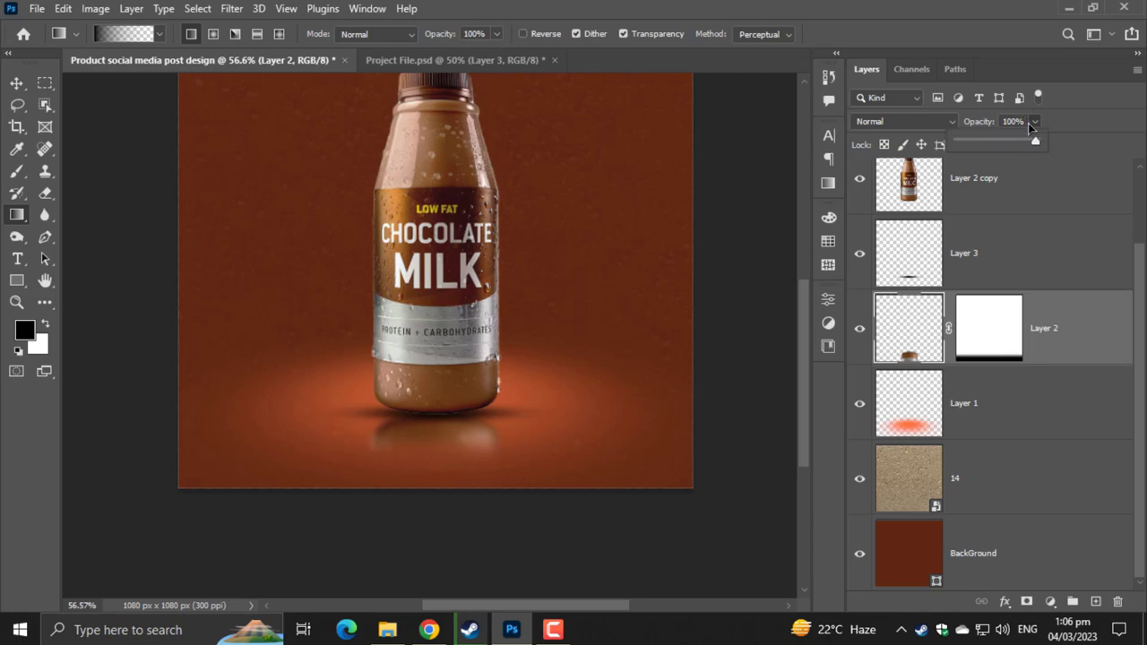
pyautogui.click(1002, 143)
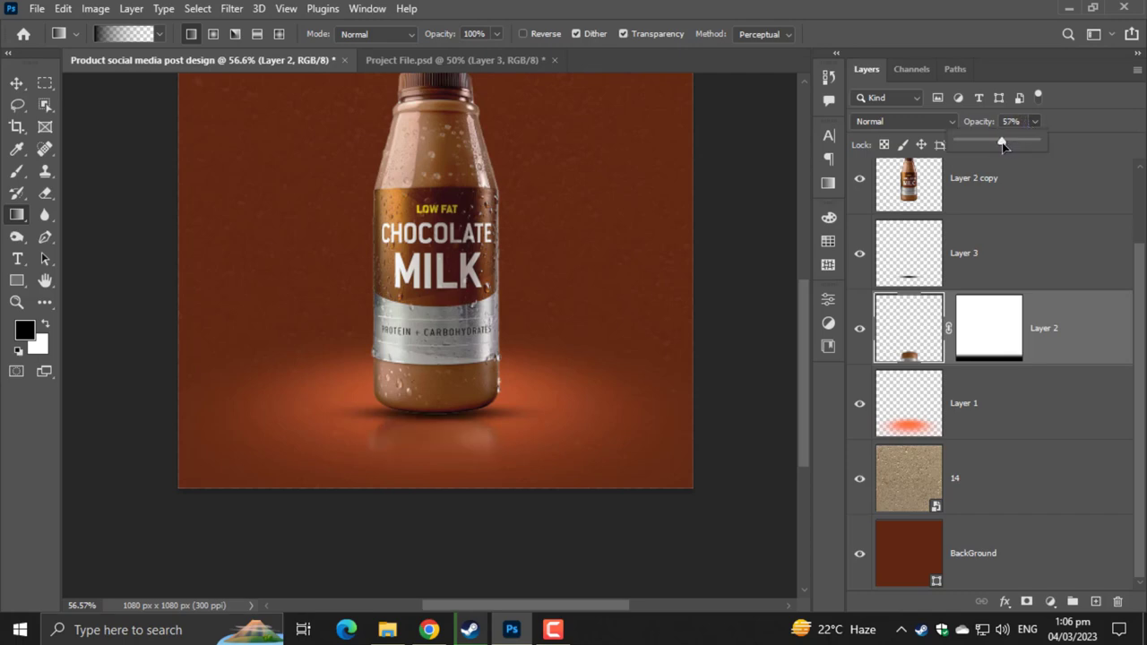
pyautogui.click(16, 83)
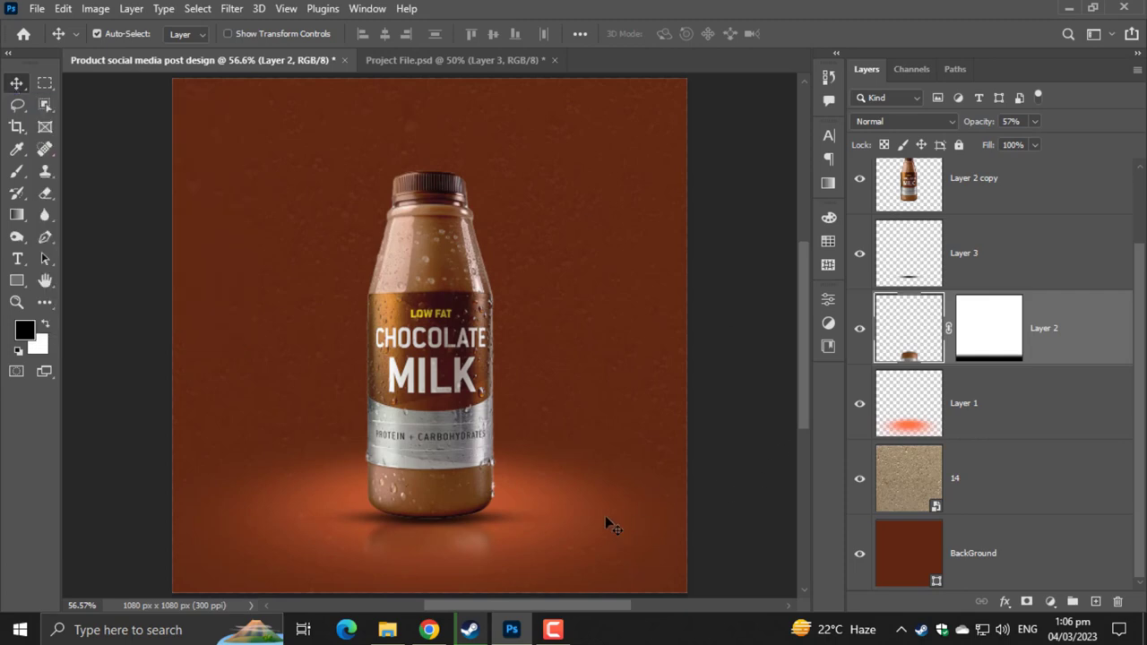
# - Spread the reflection's bottom wider in perspective and nudge it down slightly
pyautogui.hotkey('ctrl', 't')
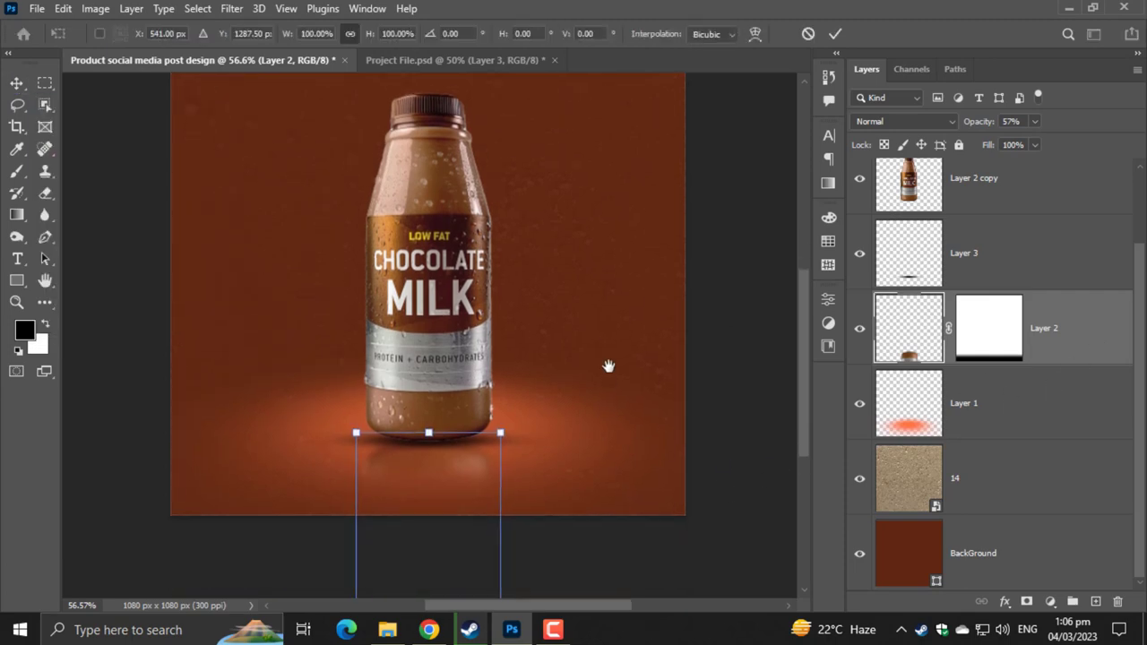
pyautogui.scroll(-5, 574, 404)
pyautogui.scroll(-3, 535, 310)
pyautogui.scroll(-3, 535, 310)
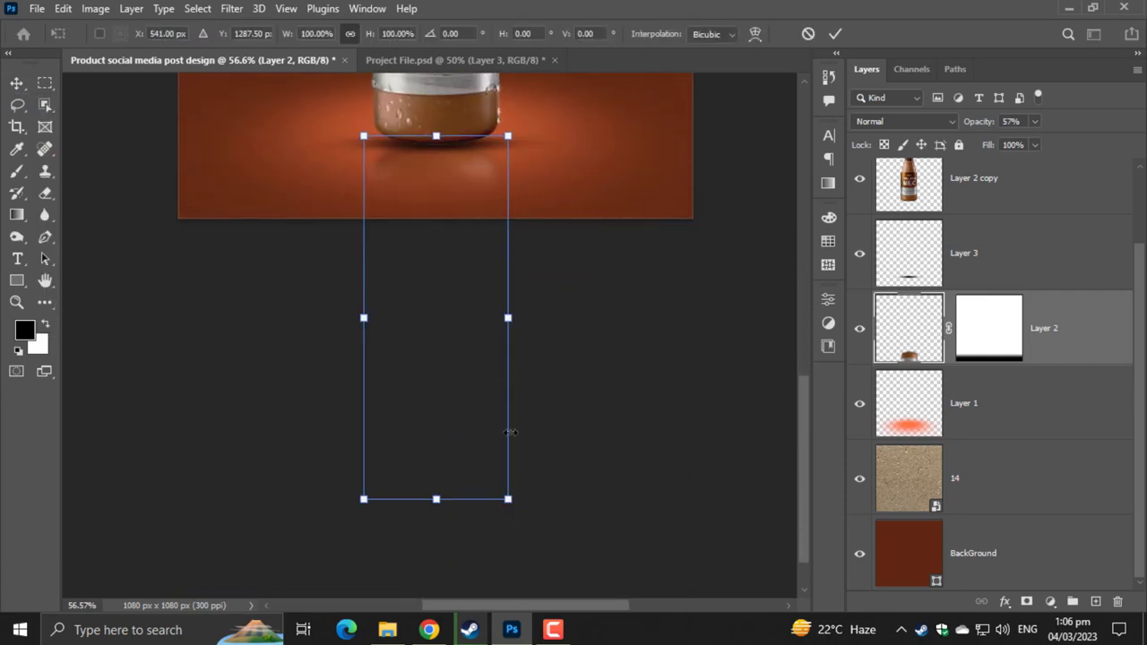
pyautogui.moveTo(511, 504); pyautogui.dragTo(530, 498)
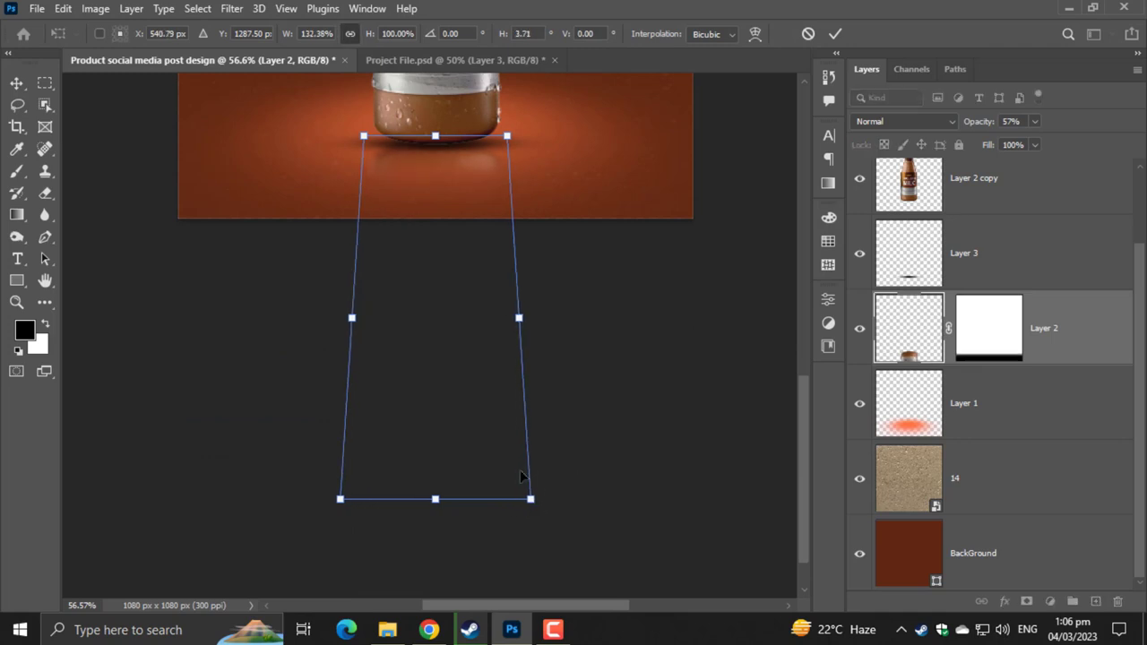
pyautogui.moveTo(475, 325)
pyautogui.mouseDown()
pyautogui.moveTo(475, 348)
pyautogui.moveTo(469, 328)
pyautogui.mouseUp()
pyautogui.press('Return')
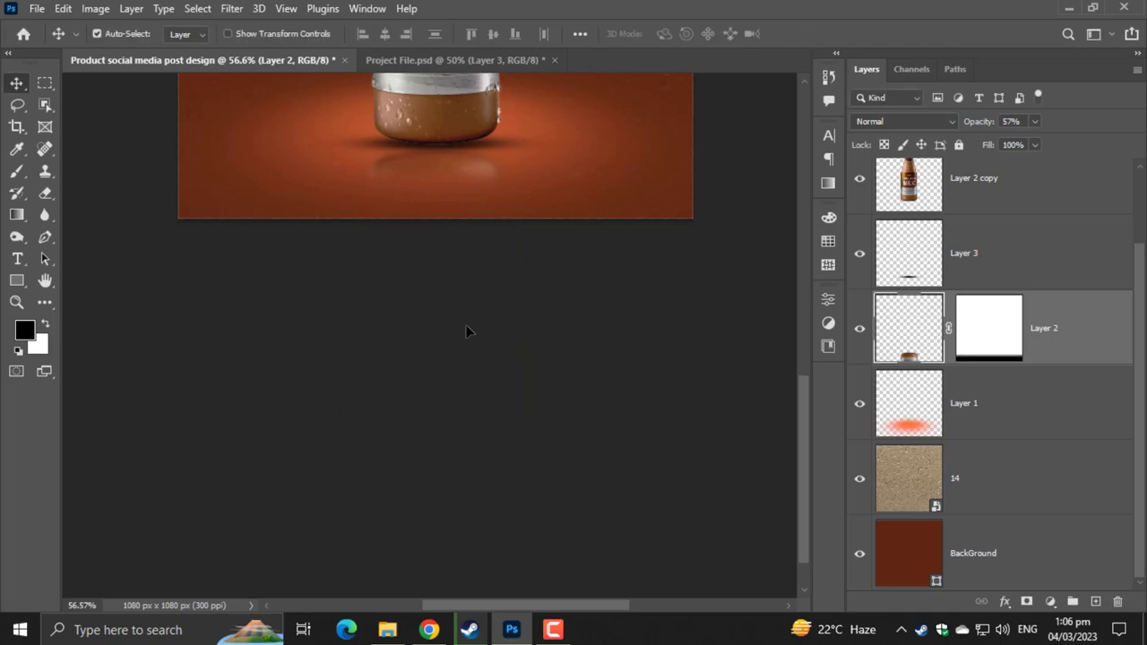
pyautogui.hotkey('ctrl', '0')
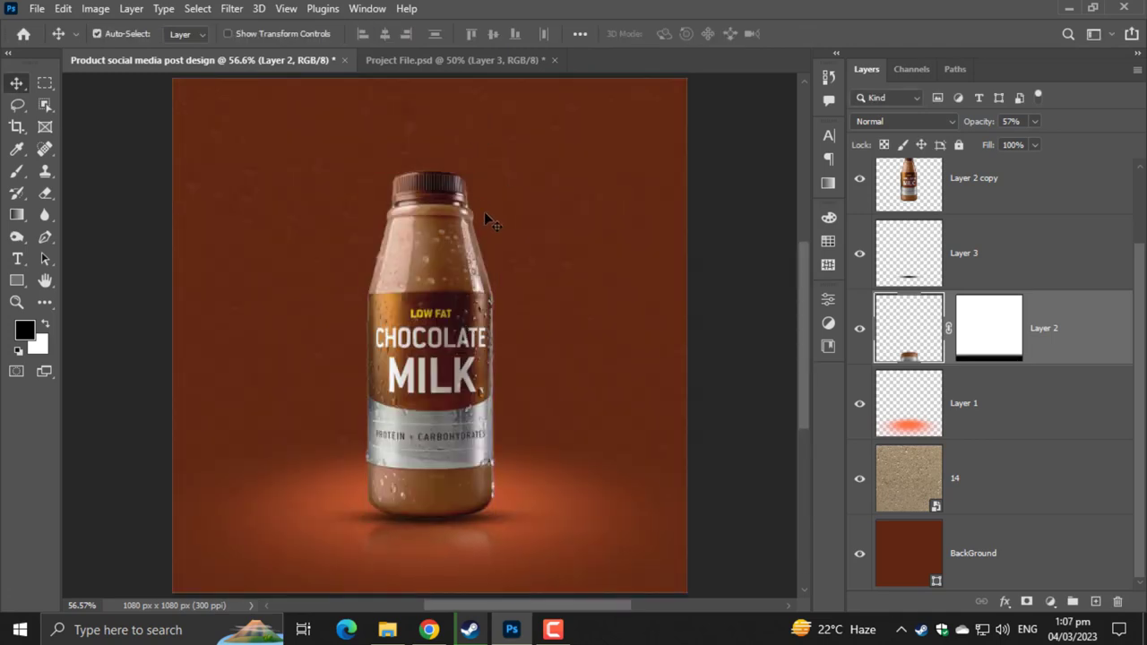
pyautogui.moveTo(485, 217); pyautogui.dragTo(511, 154)
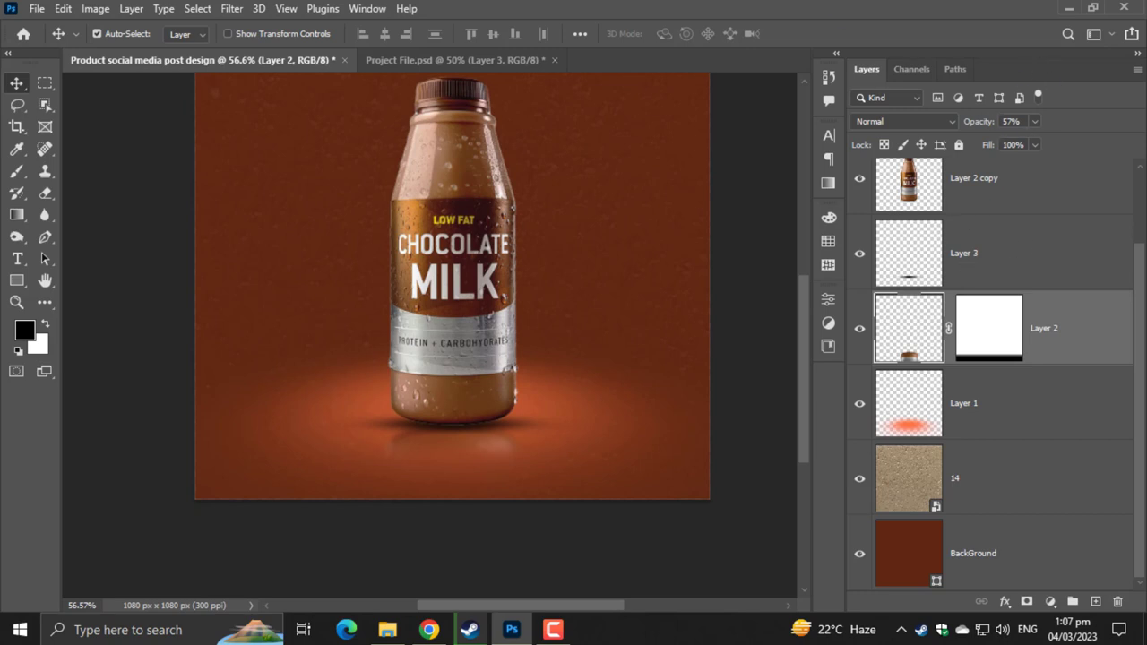
# - Redraw the reflection mask's fade gradient from the bottle base downward
pyautogui.click(1001, 317)
pyautogui.press('x')
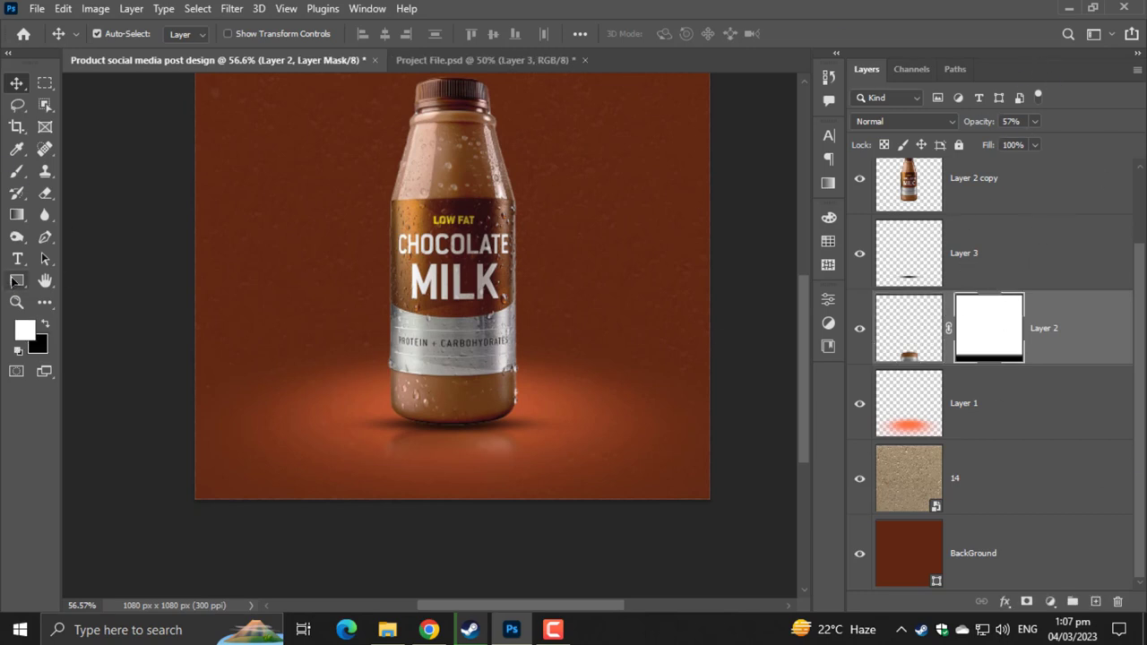
pyautogui.click(16, 216)
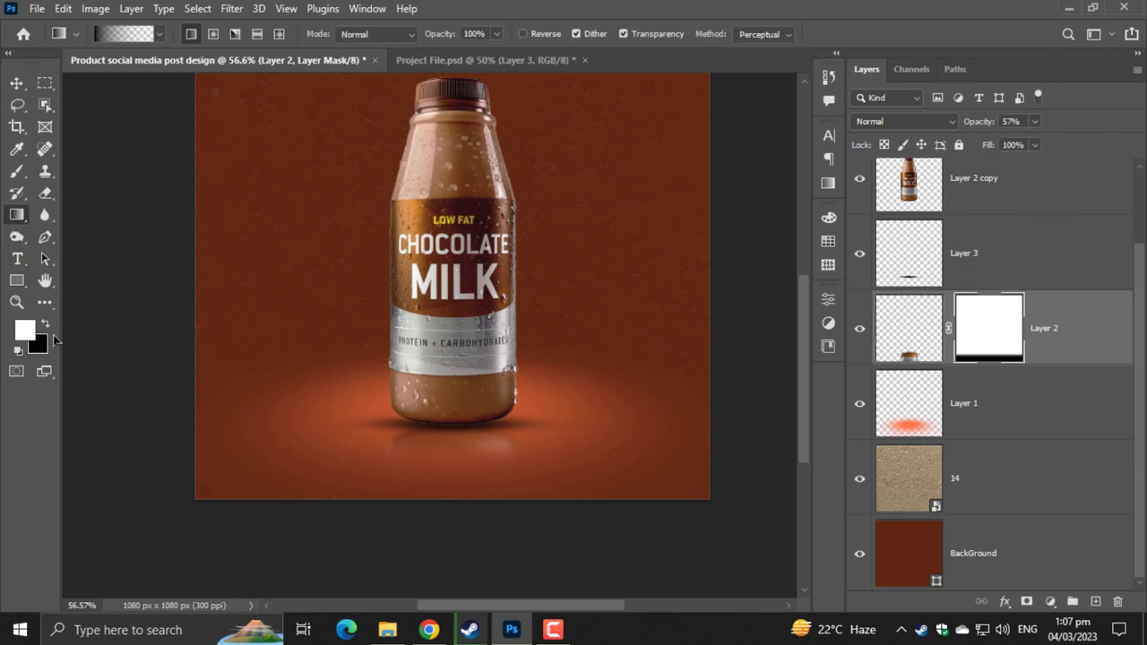
pyautogui.moveTo(479, 481)
pyautogui.mouseDown()
pyautogui.moveTo(488, 471)
pyautogui.moveTo(447, 477)
pyautogui.moveTo(398, 463)
pyautogui.mouseUp()
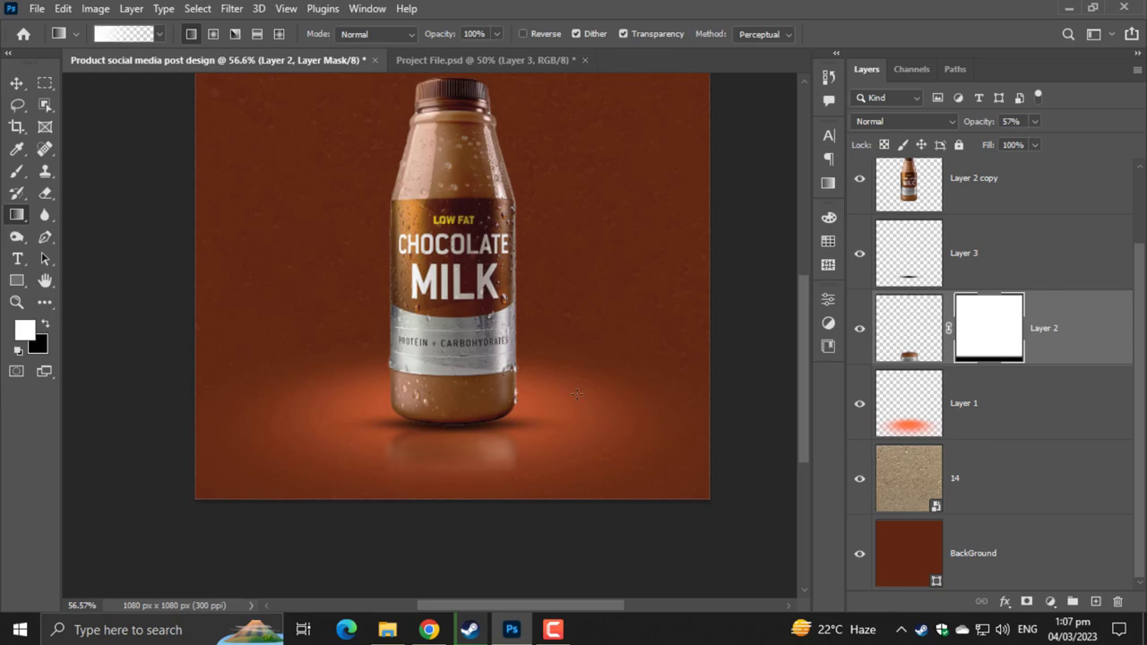
pyautogui.hotkey('ctrl', '0')
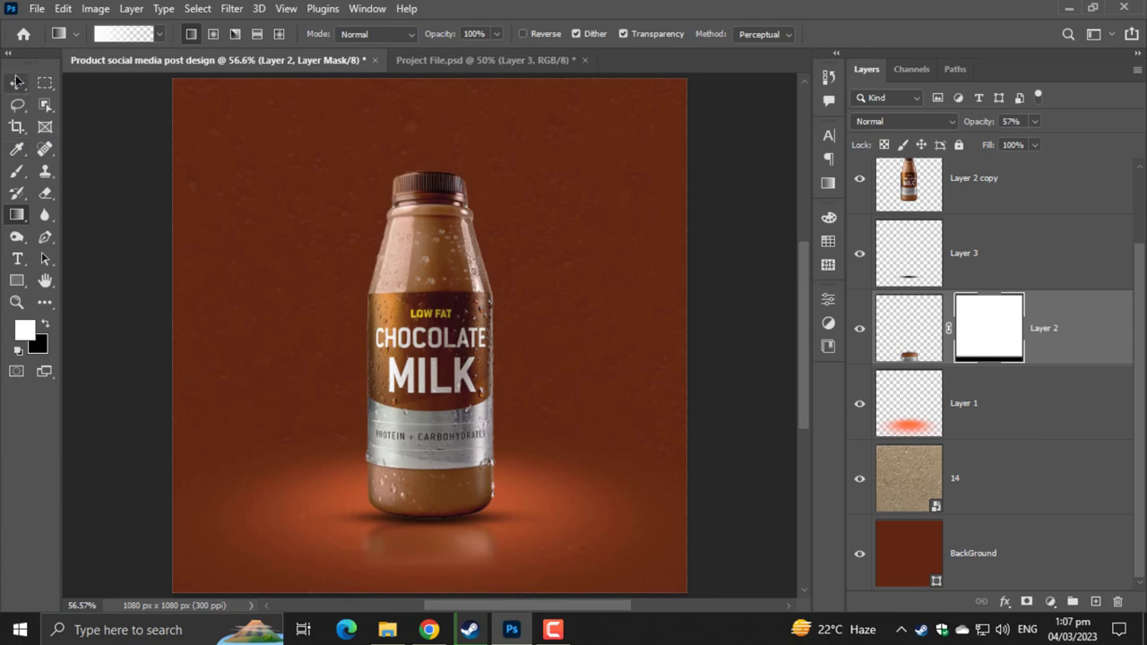
pyautogui.click(16, 82)
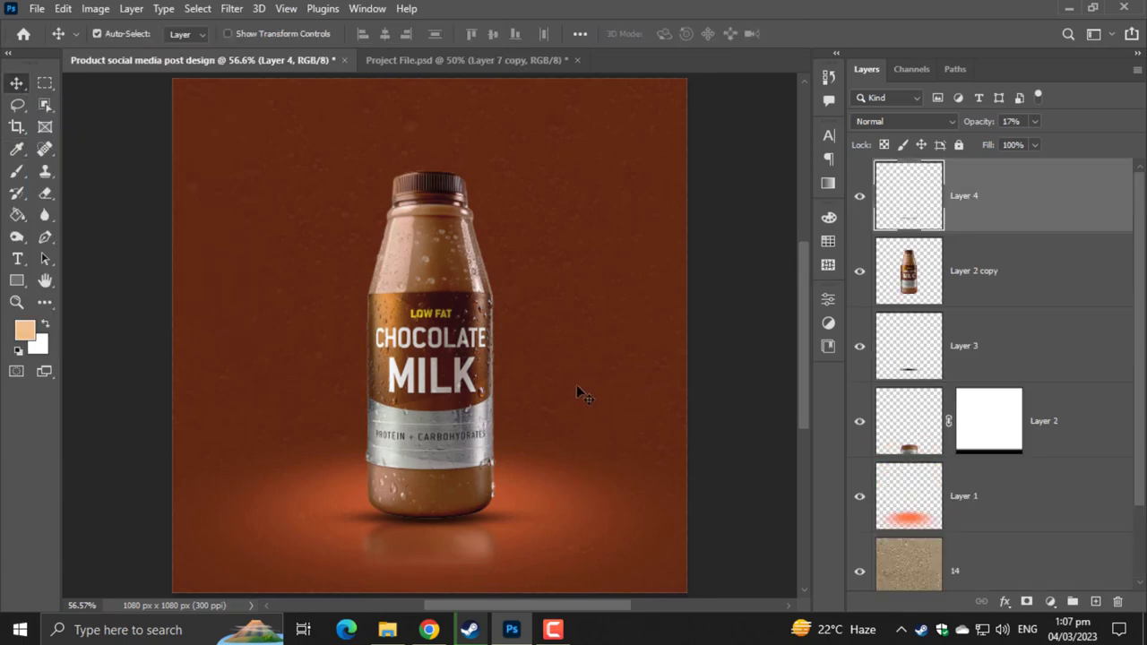
# - Try a gradient fill in a tall rectangle left of the bottle, then discard it
pyautogui.click(45, 84)
pyautogui.moveTo(272, 154); pyautogui.dragTo(382, 427)
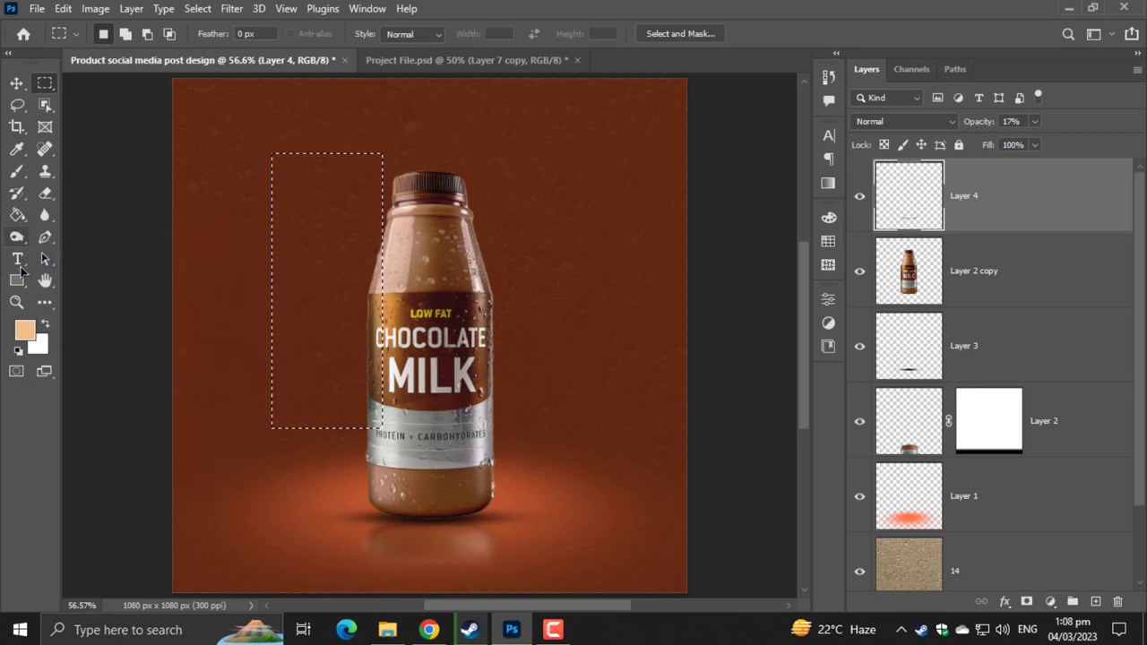
pyautogui.click(17, 214)
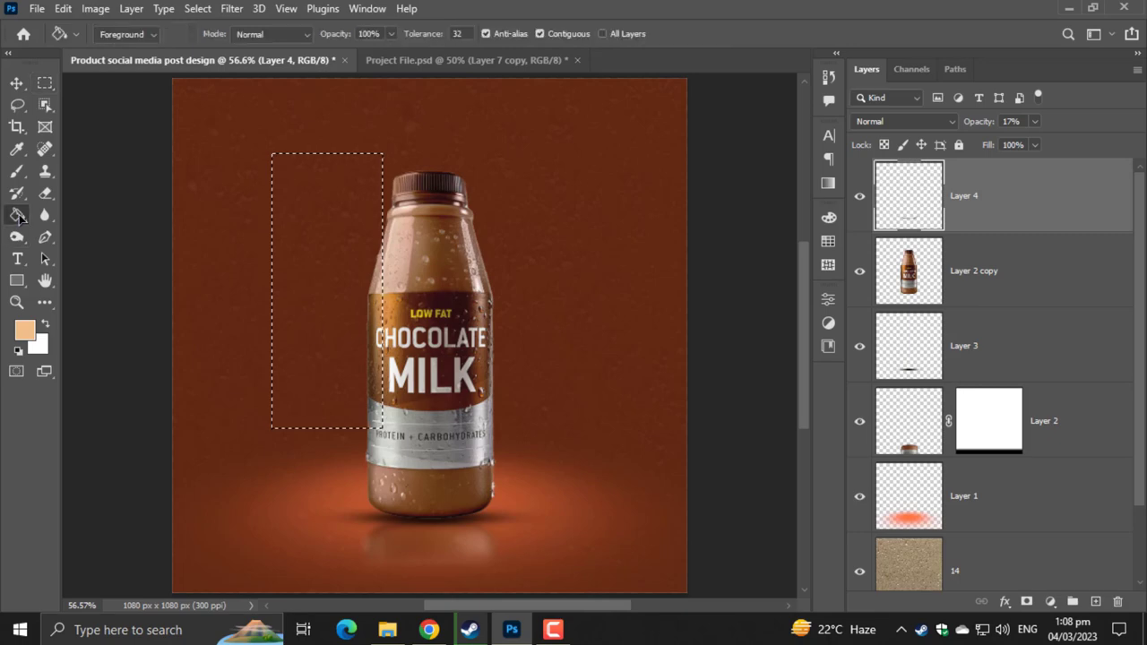
pyautogui.rightClick(17, 214)
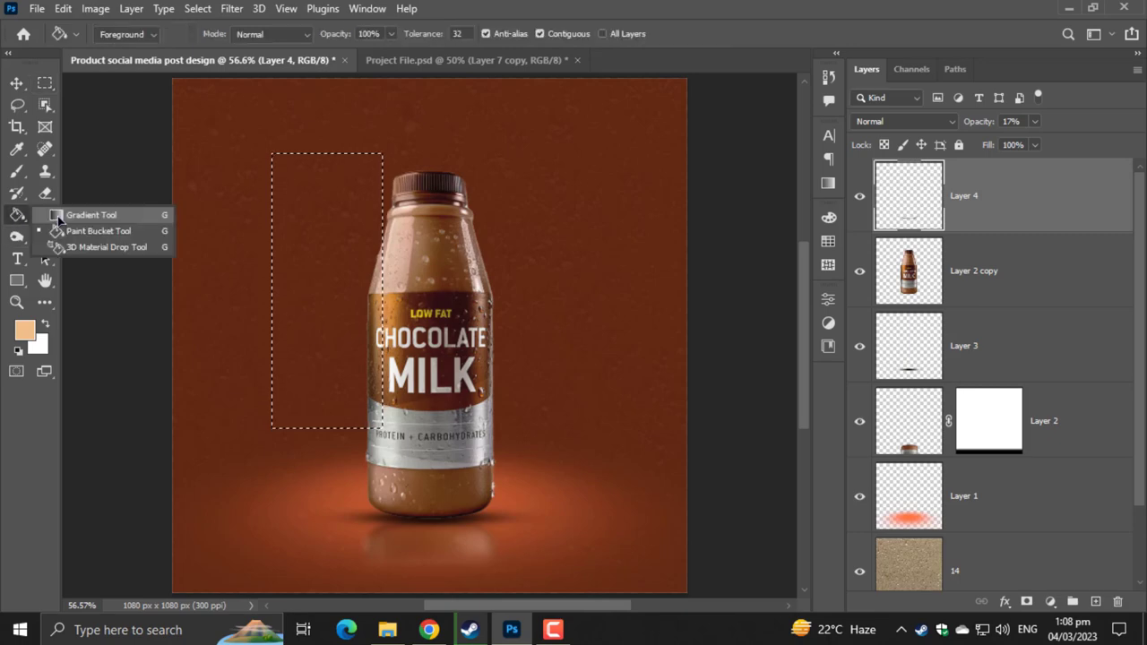
pyautogui.click(81, 215)
pyautogui.moveTo(310, 221); pyautogui.dragTo(313, 226)
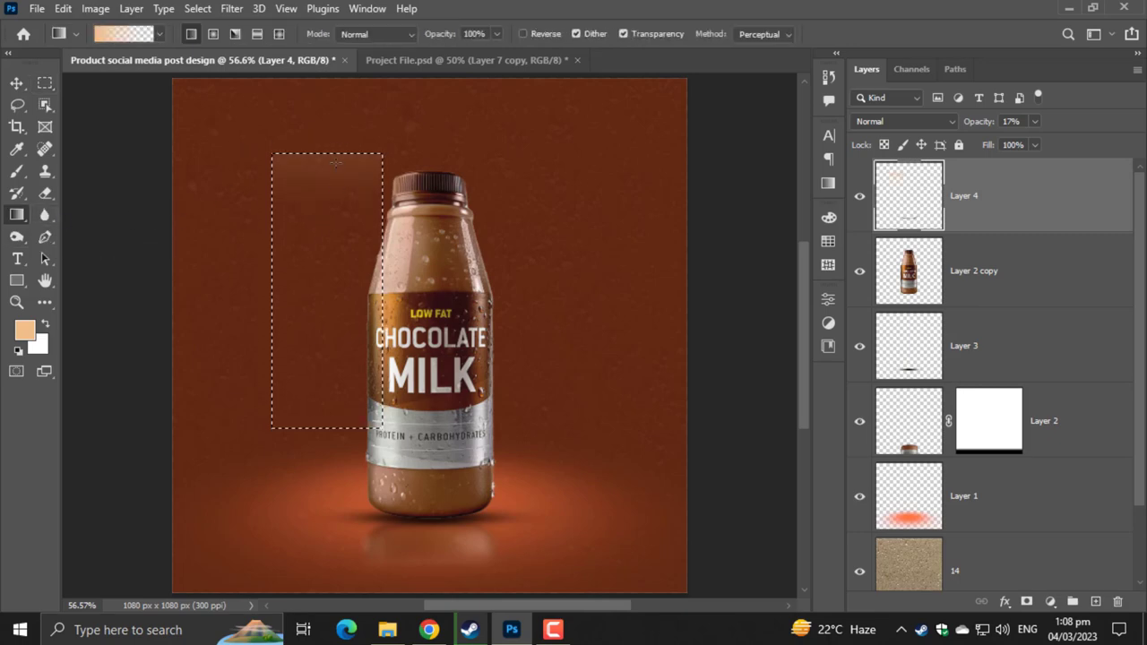
pyautogui.moveTo(350, 113); pyautogui.dragTo(349, 301)
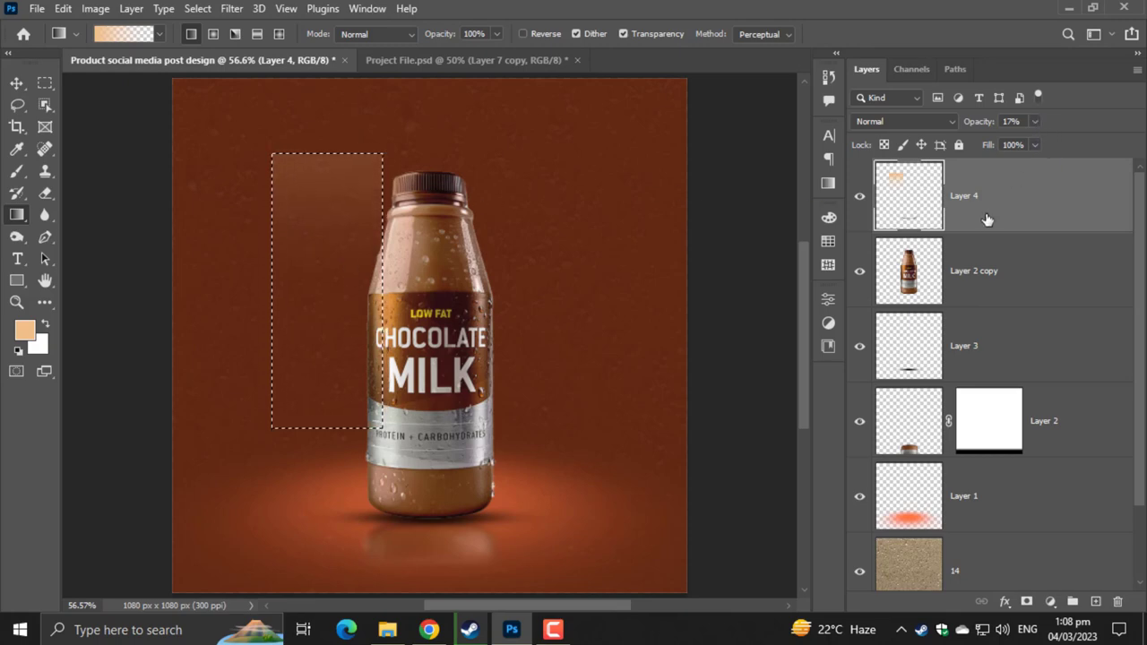
pyautogui.press('Delete')
pyautogui.hotkey('ctrl', 'd')
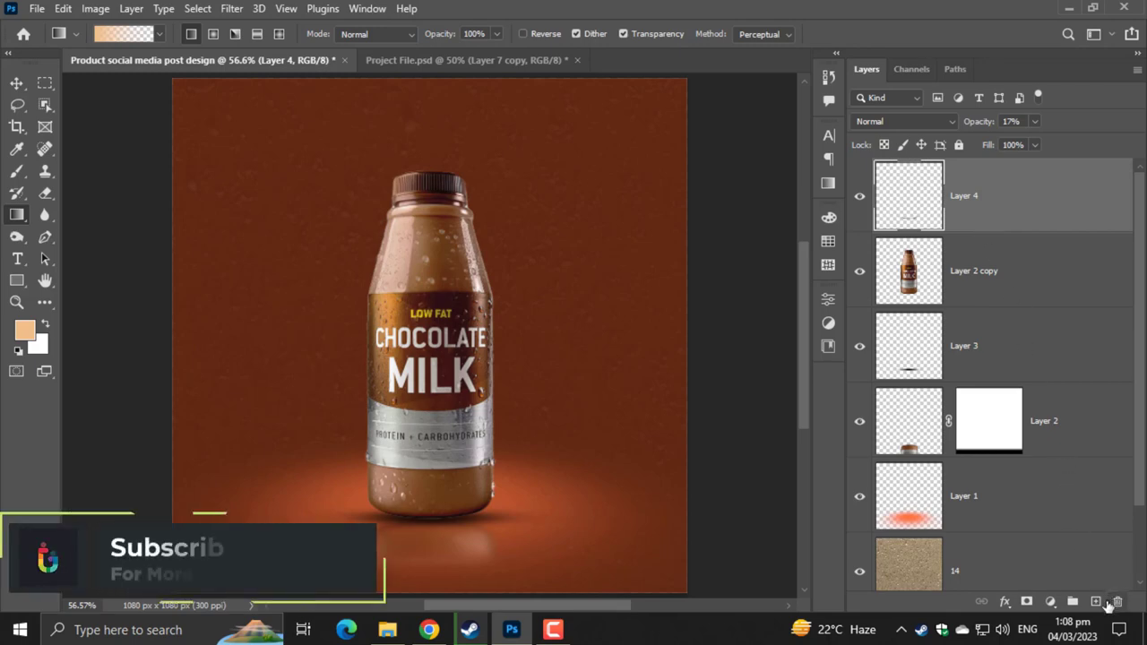
# - On a new layer, fill a tall rectangle left of the bottle with peach fading downward
pyautogui.click(1096, 601)
pyautogui.press('m')
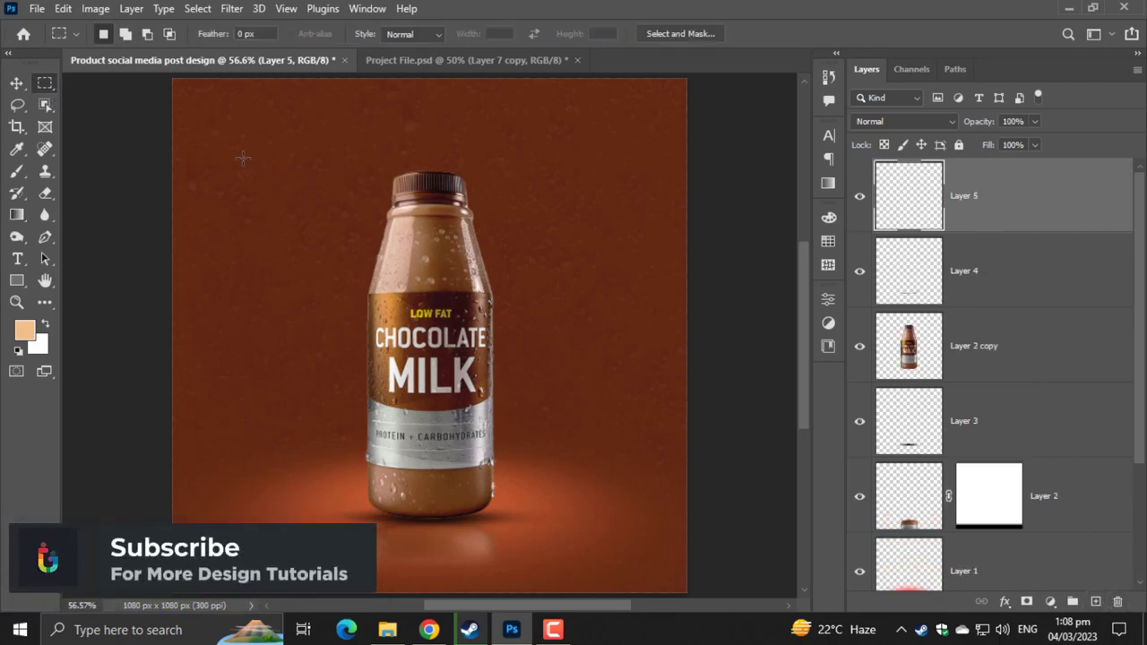
pyautogui.moveTo(242, 158)
pyautogui.mouseDown()
pyautogui.moveTo(379, 255)
pyautogui.moveTo(342, 442)
pyautogui.moveTo(370, 487)
pyautogui.mouseUp()
pyautogui.click(17, 215)
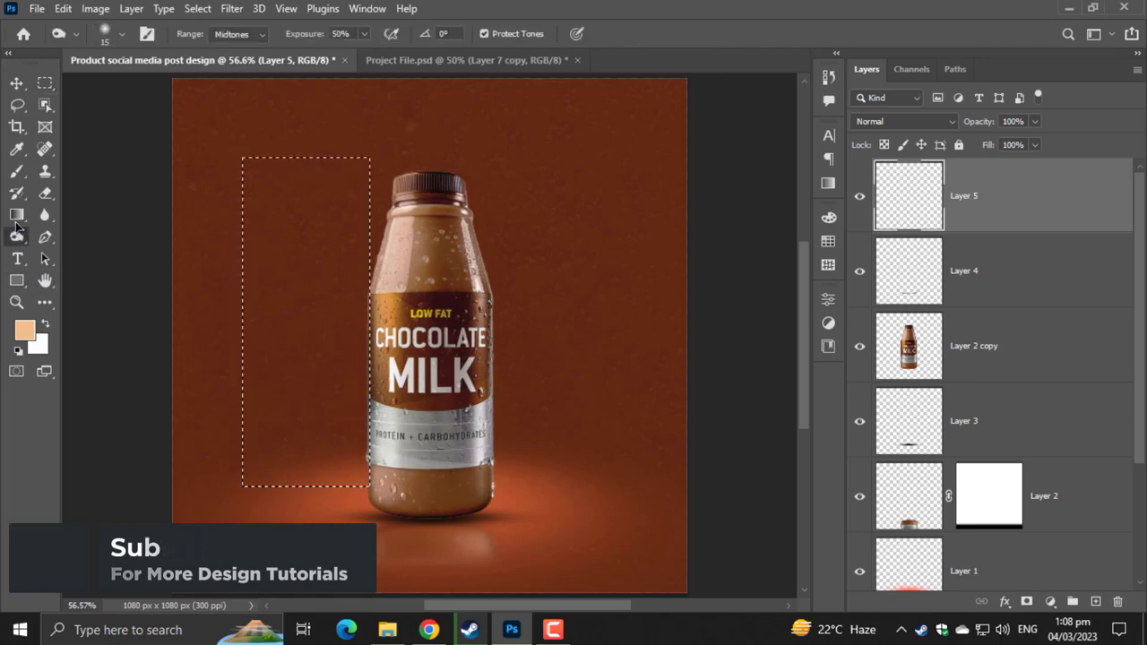
pyautogui.moveTo(310, 191); pyautogui.dragTo(312, 280)
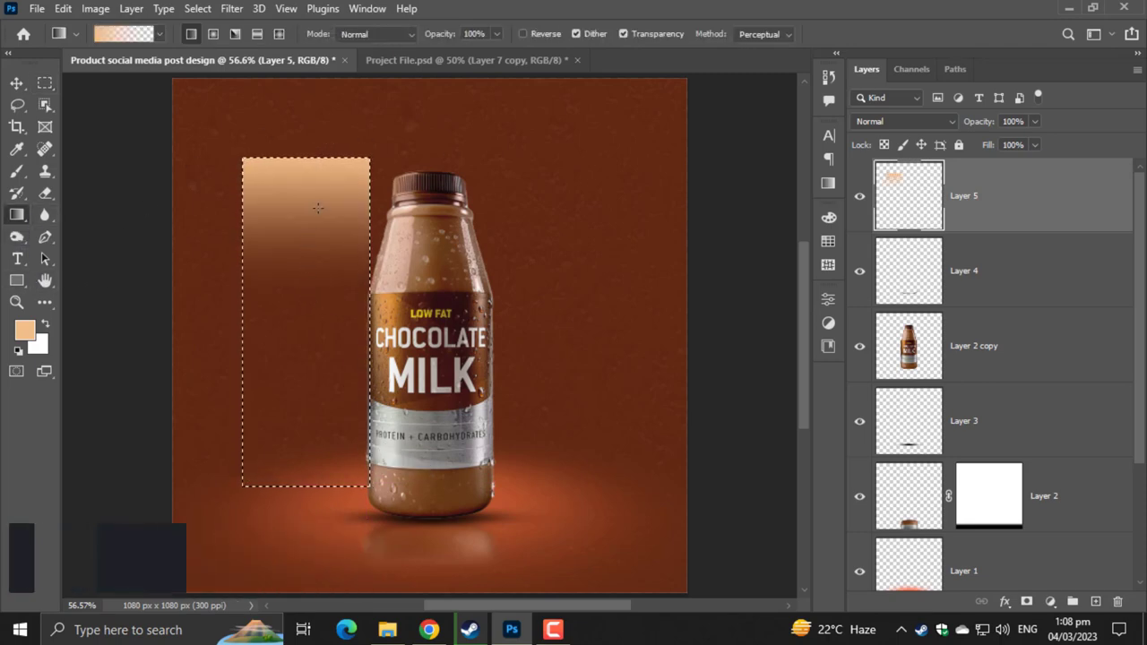
# - Rework the peach top-to-bottom gradient across the rectangle and deselect
pyautogui.moveTo(323, 114); pyautogui.dragTo(297, 365)
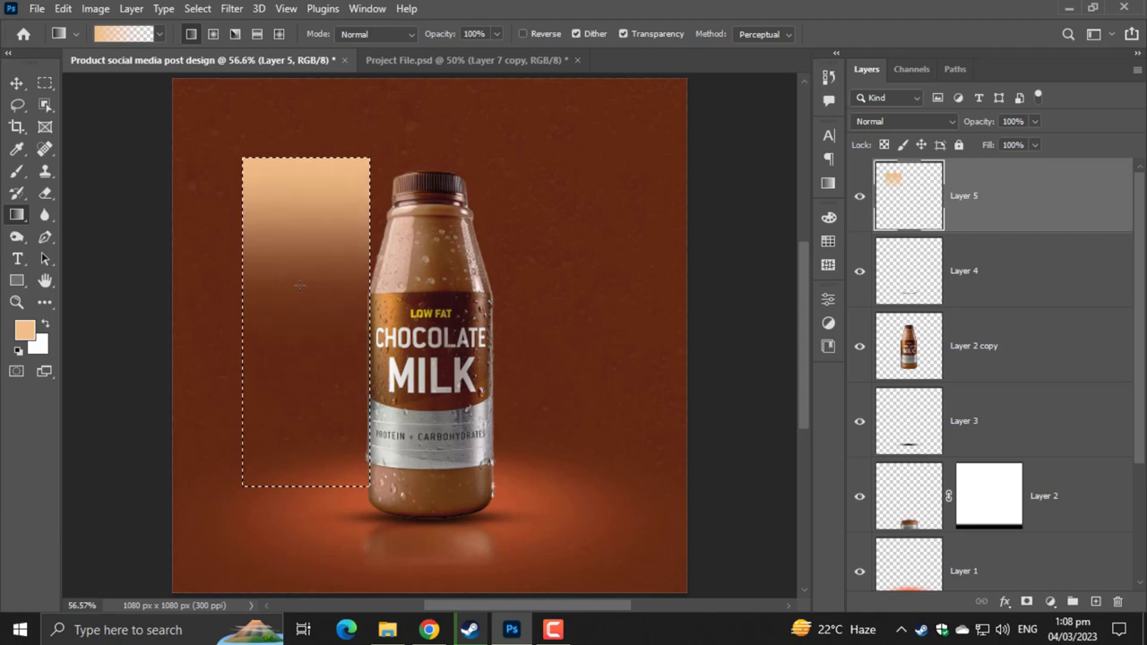
pyautogui.moveTo(322, 211); pyautogui.dragTo(321, 303)
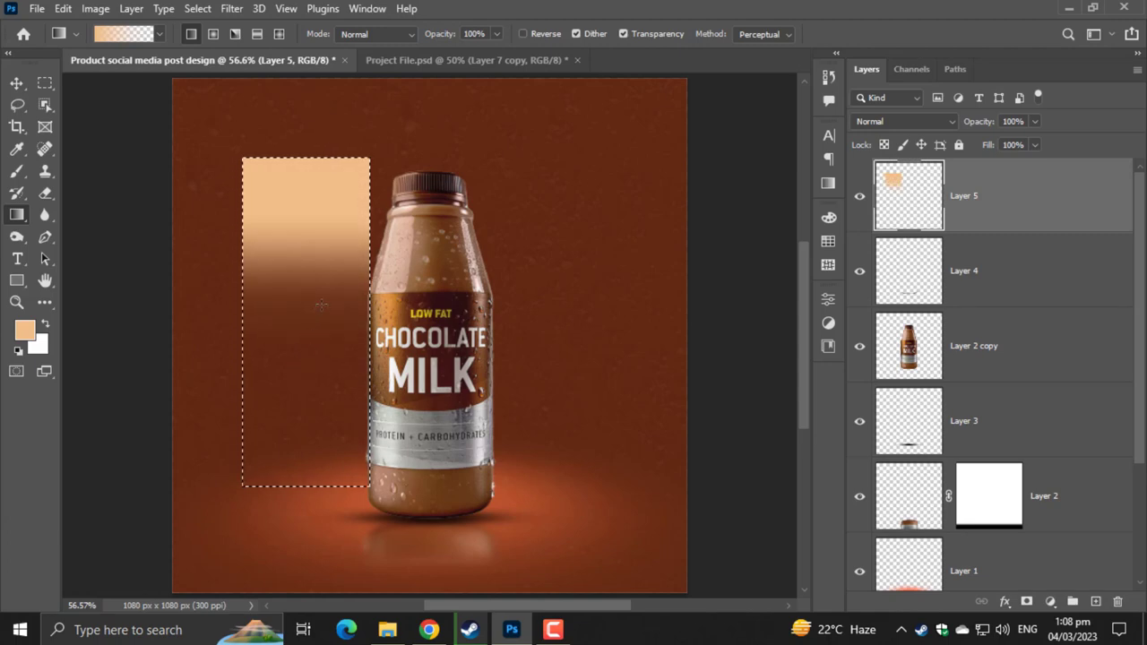
pyautogui.hotkey('ctrl', 'z')
pyautogui.moveTo(318, 87); pyautogui.dragTo(310, 215)
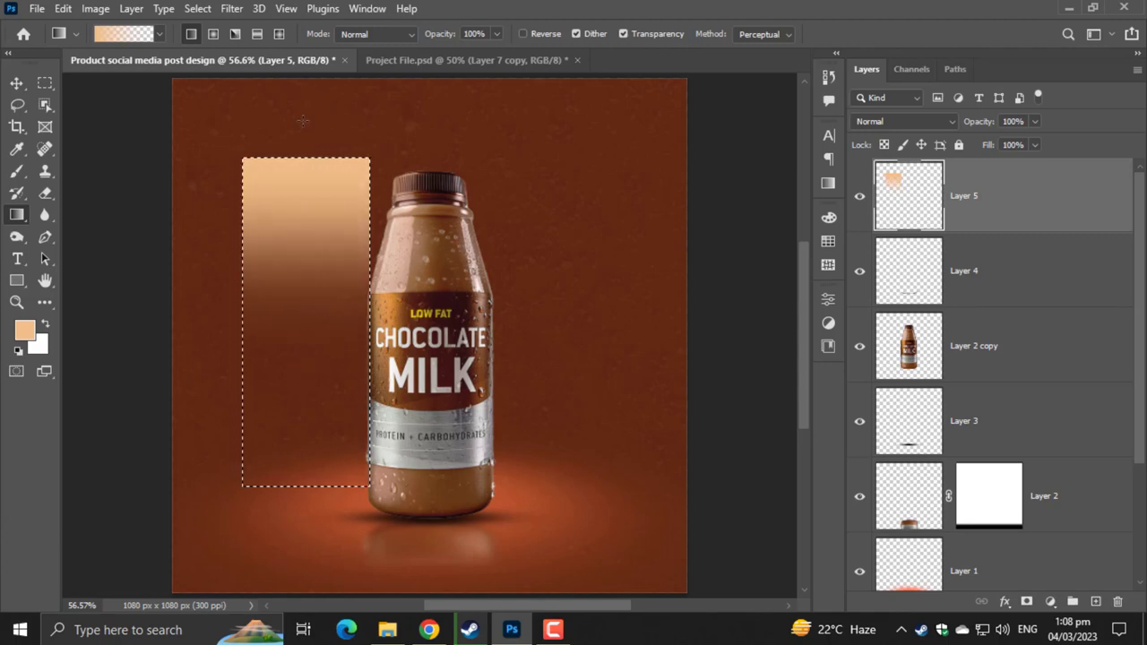
pyautogui.moveTo(305, 120); pyautogui.dragTo(307, 403)
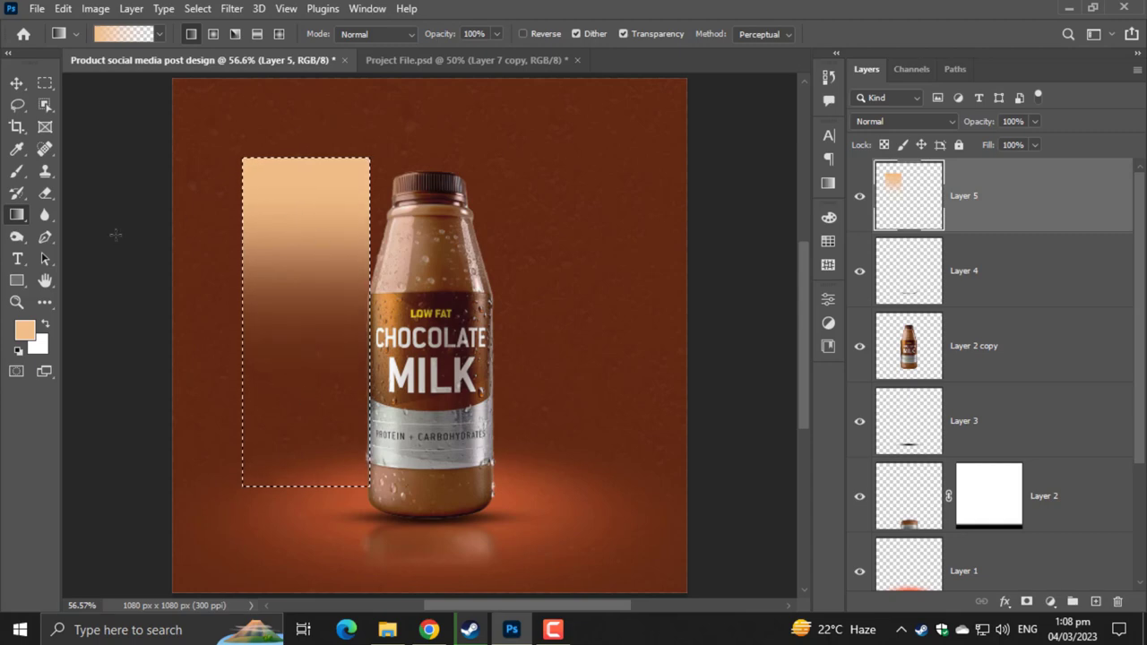
pyautogui.hotkey('ctrl', 'd')
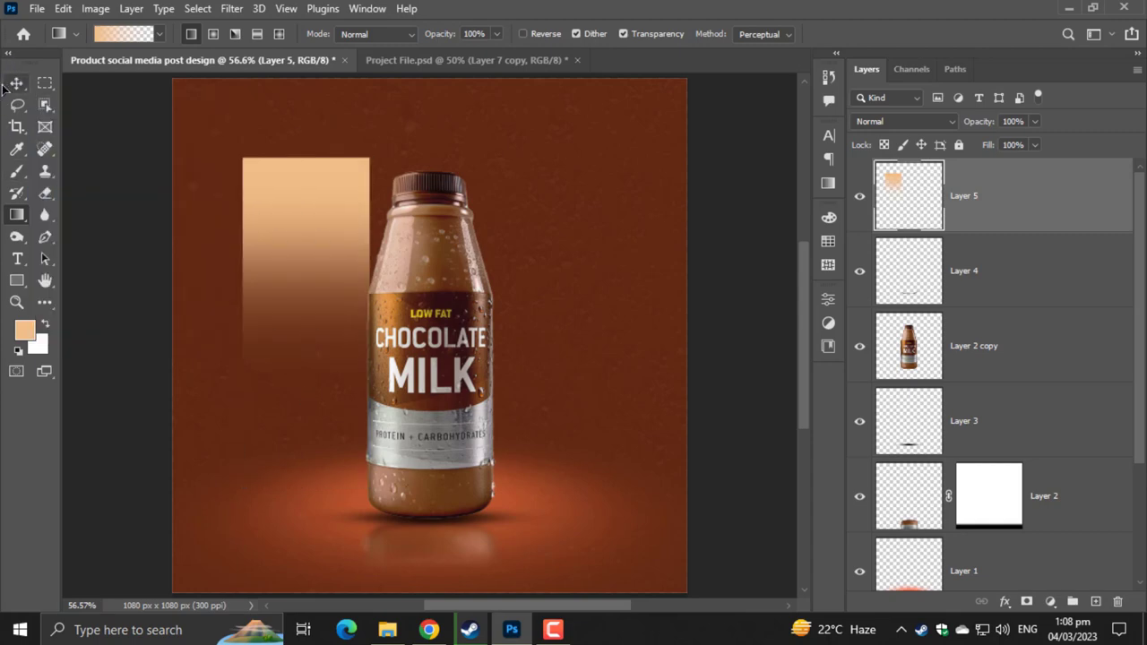
# - Move the peach strip right of the bottle and widen its bottom into a trapezoid
pyautogui.click(17, 82)
pyautogui.moveTo(358, 227); pyautogui.dragTo(556, 224)
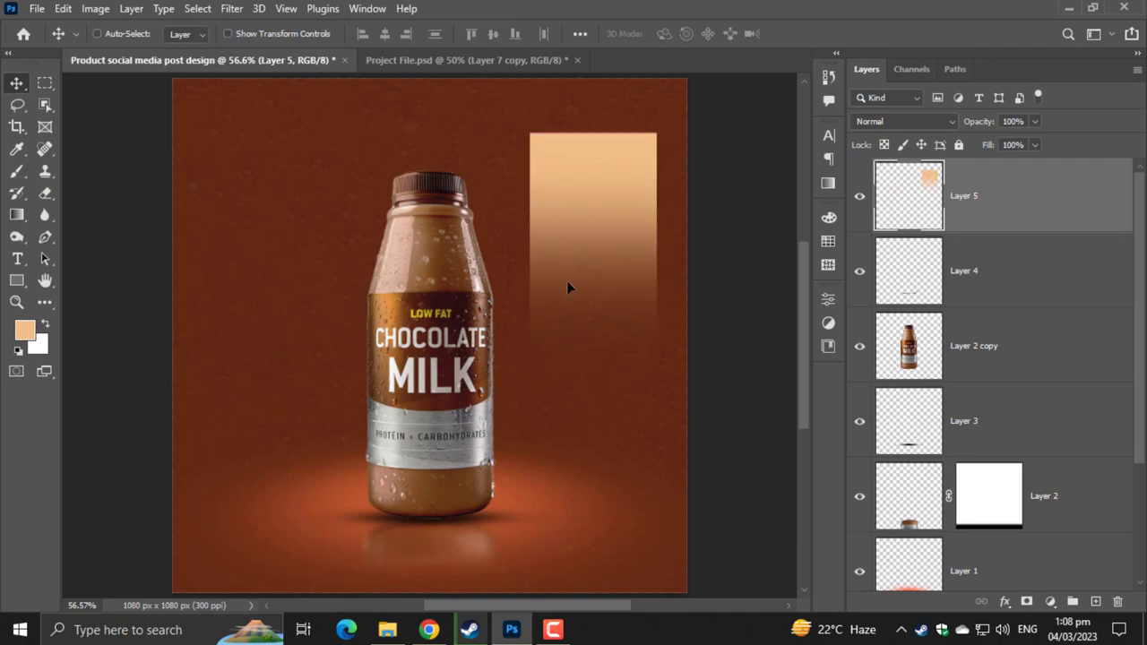
pyautogui.hotkey('ctrl', 't')
pyautogui.moveTo(656, 362); pyautogui.dragTo(723, 361)
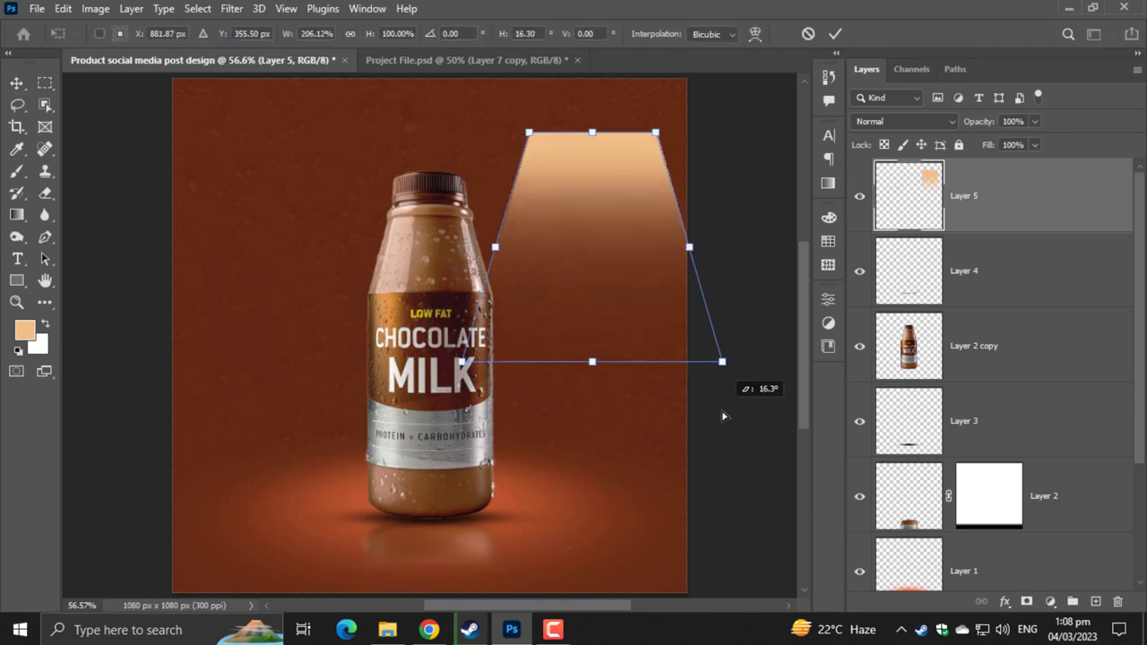
pyautogui.moveTo(592, 362); pyautogui.dragTo(581, 493)
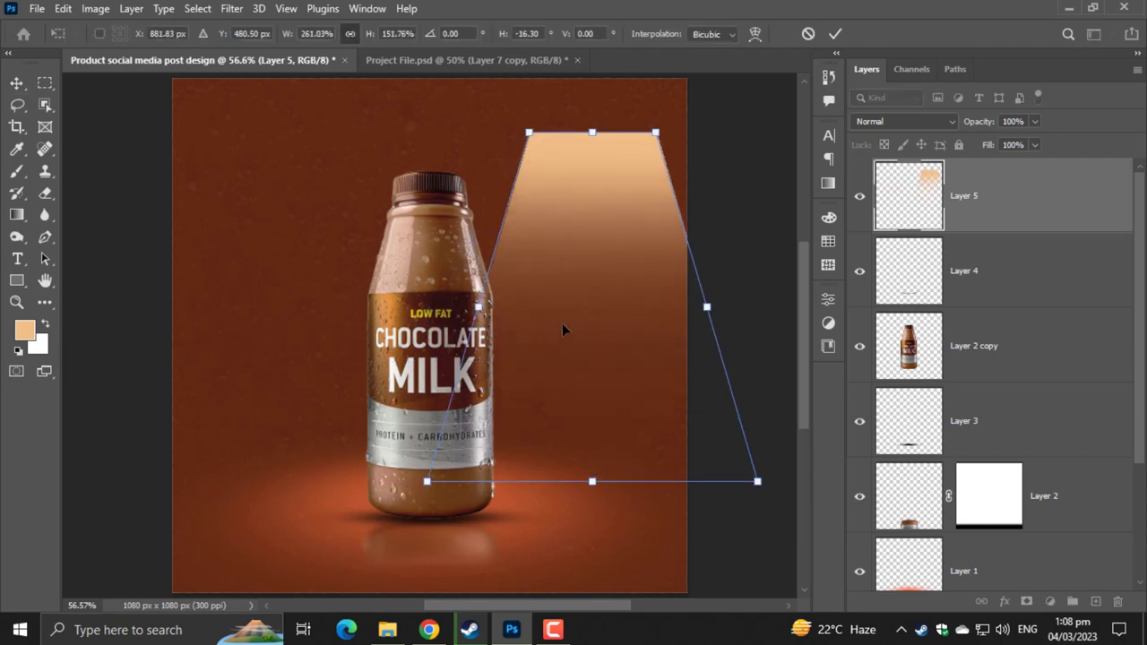
# - Rotate the beam to about 45° and commit the transform
pyautogui.hotkey('ctrl', '-')
pyautogui.hotkey('ctrl', '-')
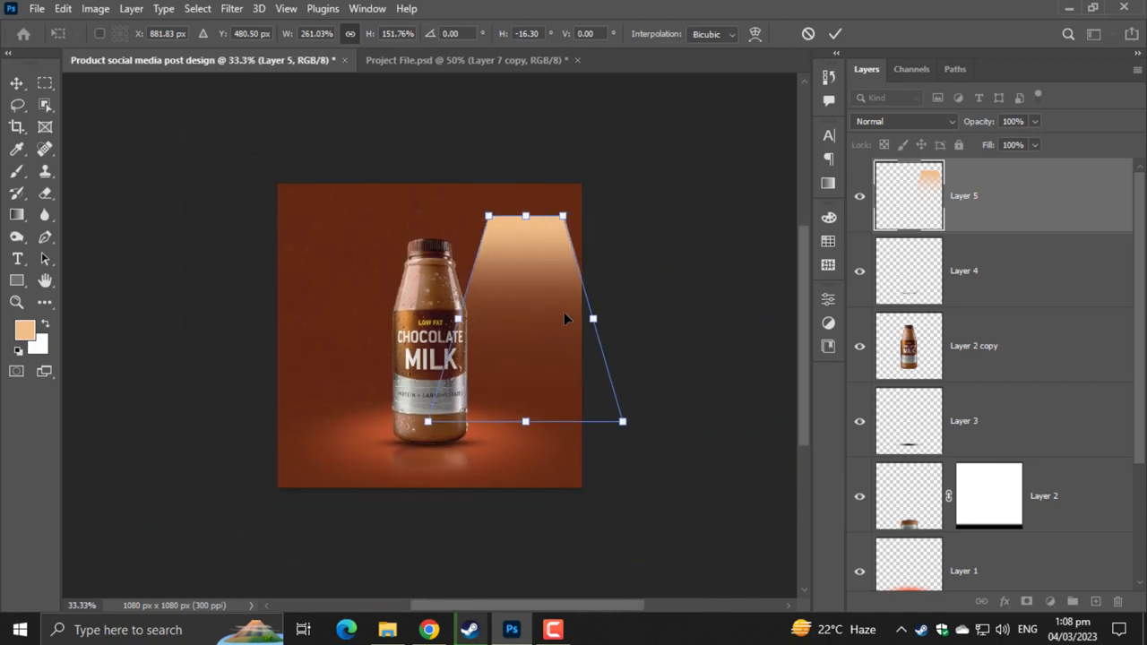
pyautogui.moveTo(591, 196); pyautogui.dragTo(693, 300)
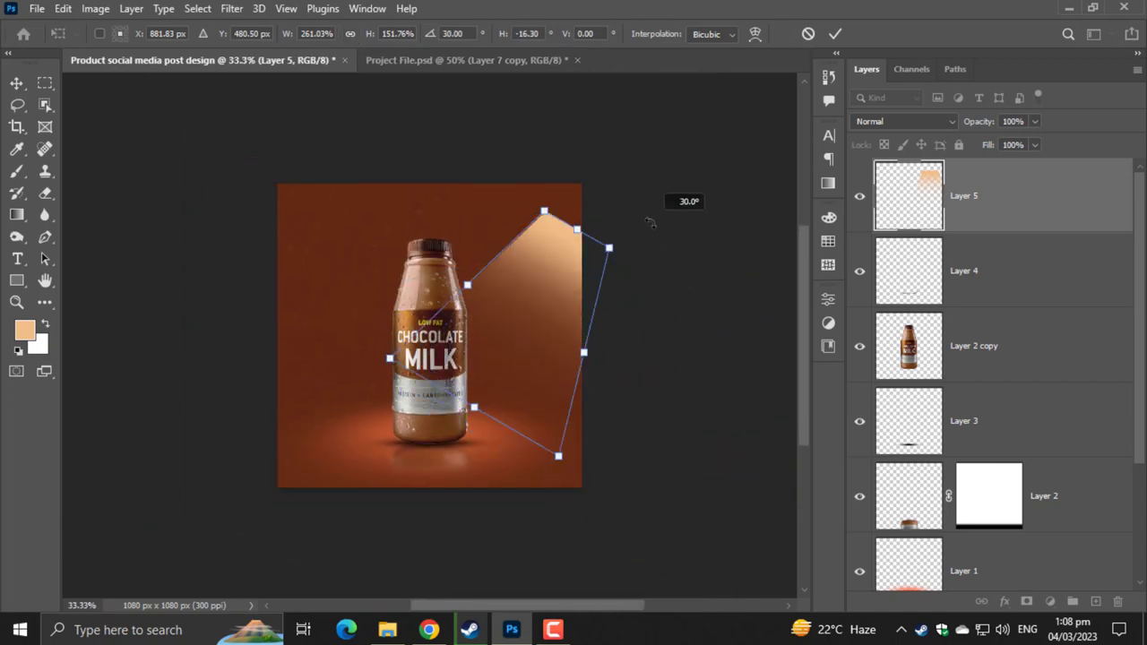
pyautogui.moveTo(484, 269); pyautogui.dragTo(474, 201)
pyautogui.moveTo(609, 179); pyautogui.dragTo(667, 201)
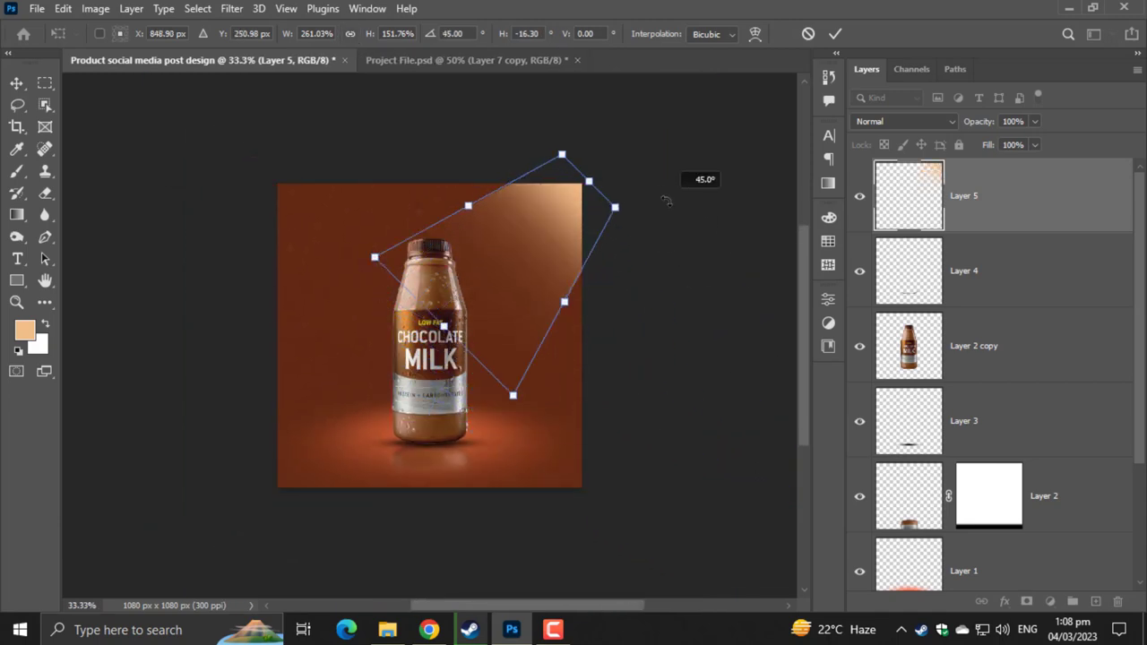
pyautogui.press('Return')
# - Position the diagonal beam in the top-right corner
pyautogui.scroll(5, 666, 200)
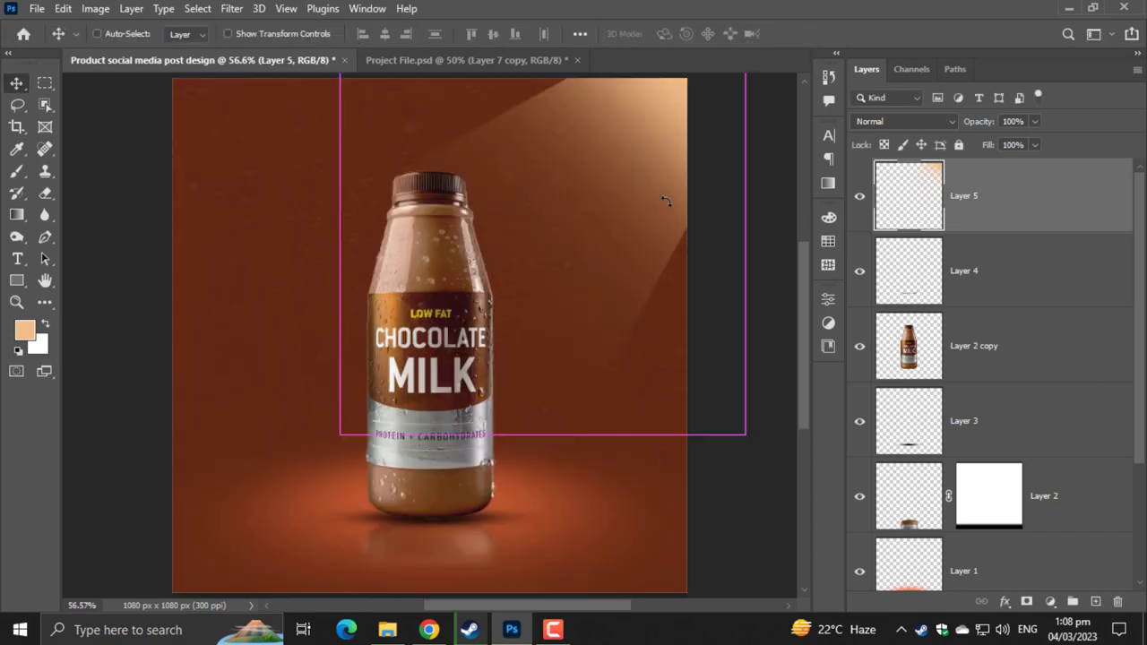
pyautogui.scroll(3, 638, 309)
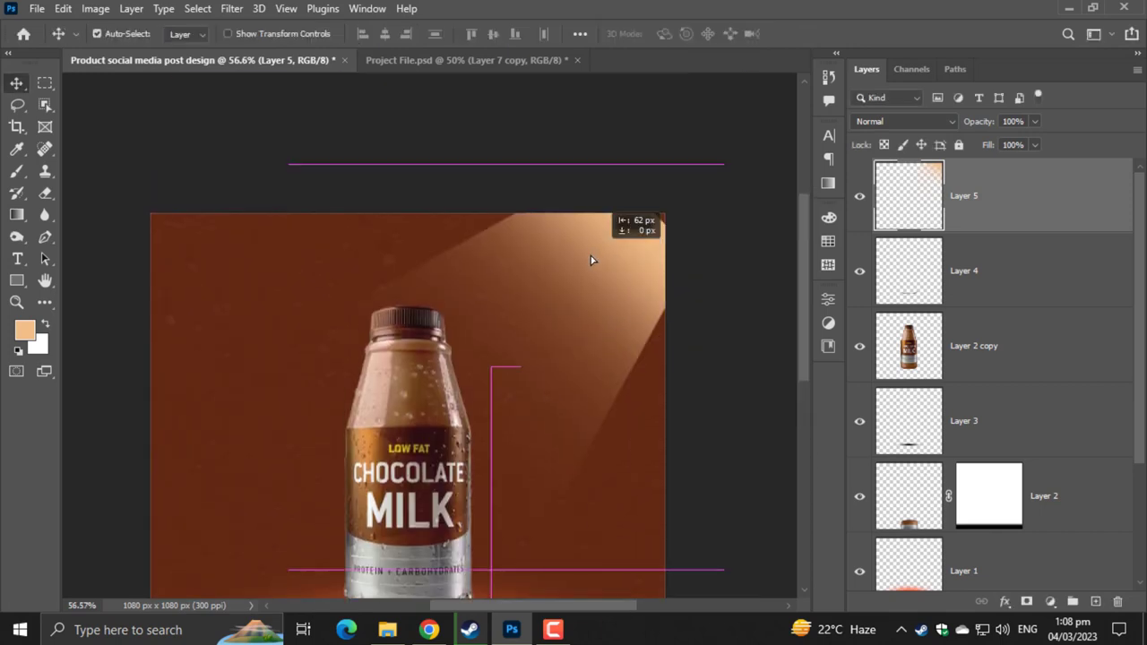
pyautogui.moveTo(606, 260); pyautogui.dragTo(638, 247)
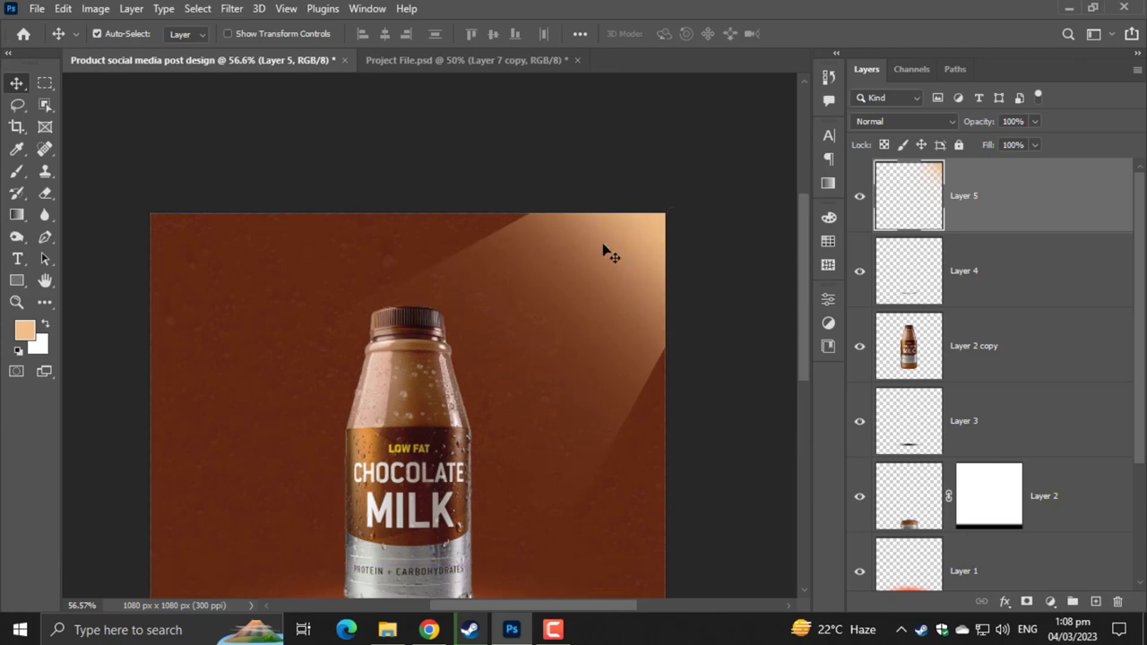
pyautogui.scroll(-3, 603, 248)
pyautogui.scroll(1, 671, 241)
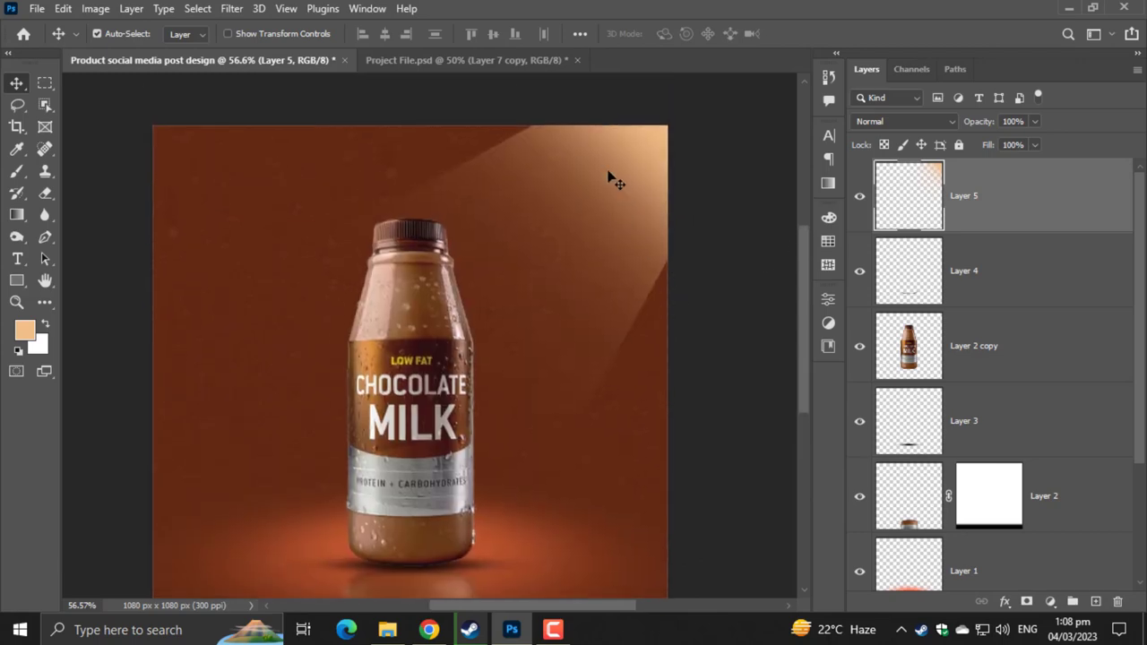
pyautogui.moveTo(610, 179)
pyautogui.mouseDown()
pyautogui.moveTo(684, 333)
pyautogui.moveTo(707, 310)
pyautogui.mouseUp()
# - Duplicate the beam, rotate the copy to about -28° beside the first, then Alt-drag another copy
pyautogui.hotkey('ctrl', 'j')
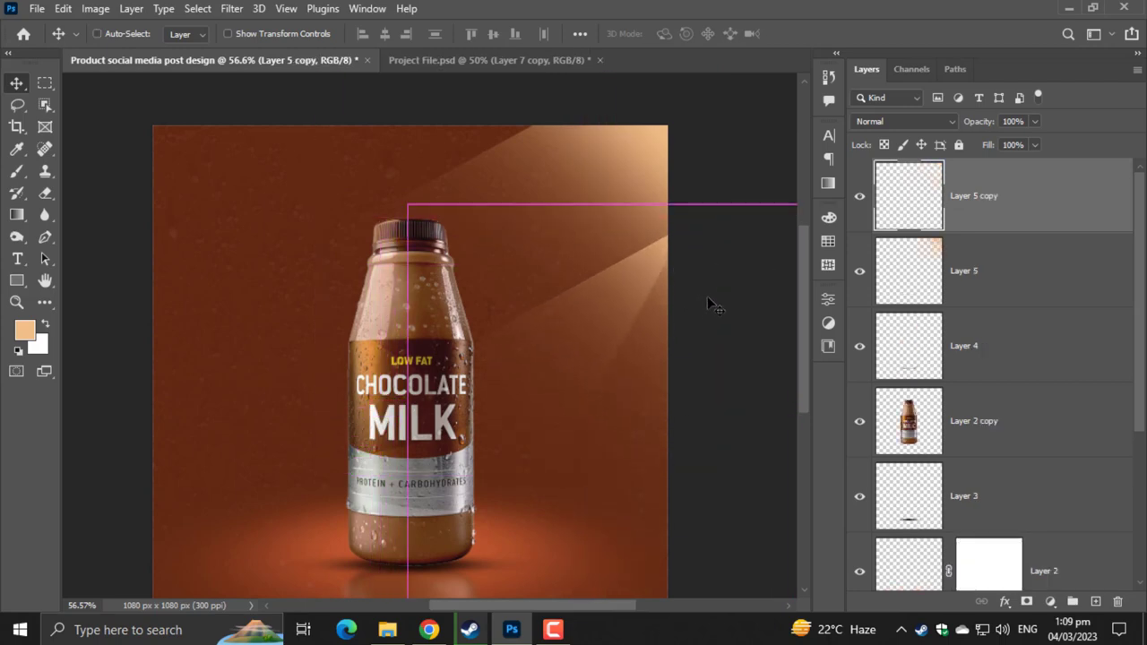
pyautogui.hotkey('ctrl', 't')
pyautogui.moveTo(645, 217)
pyautogui.mouseDown()
pyautogui.moveTo(559, 185)
pyautogui.moveTo(553, 228)
pyautogui.mouseUp()
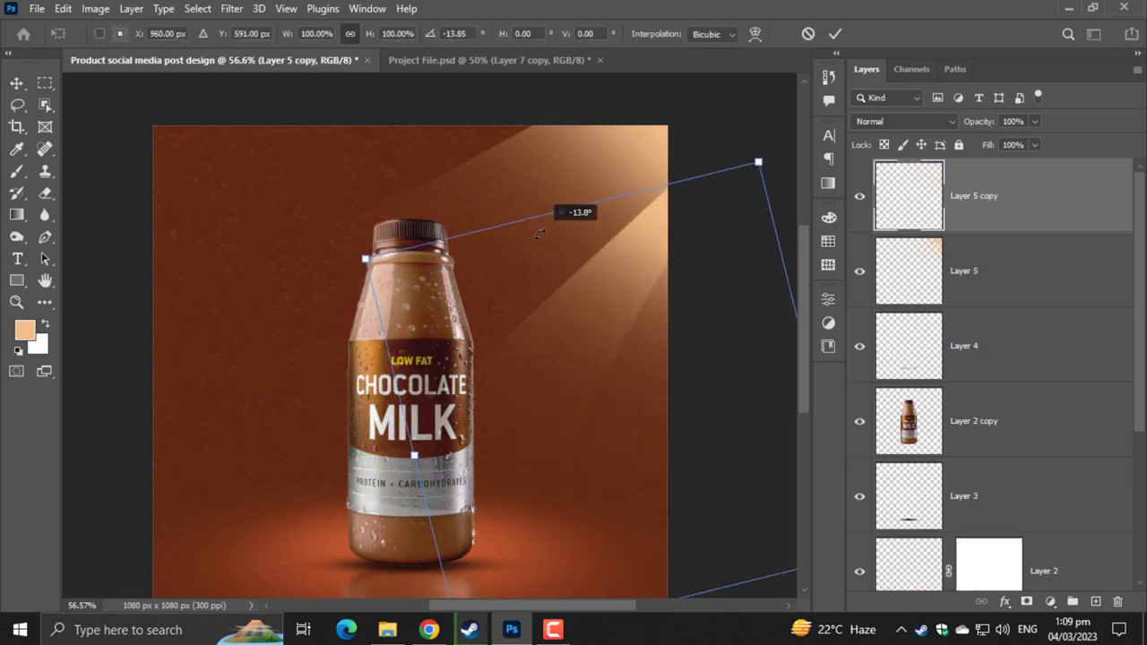
pyautogui.moveTo(553, 229); pyautogui.dragTo(524, 245)
pyautogui.moveTo(610, 240); pyautogui.dragTo(660, 302)
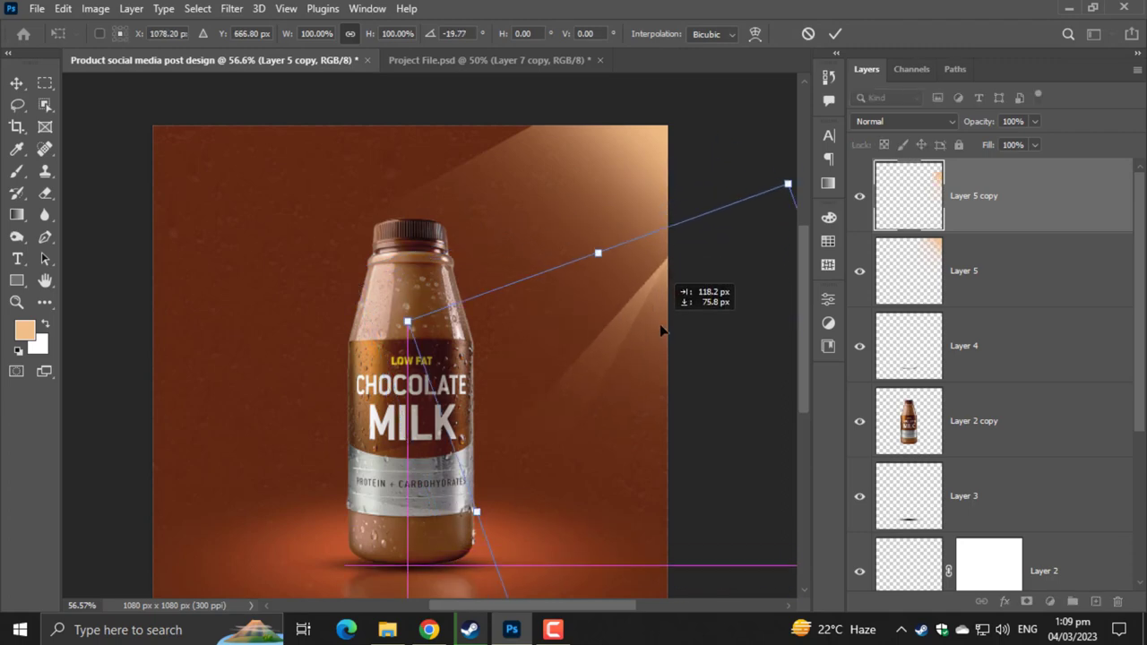
pyautogui.moveTo(573, 235); pyautogui.dragTo(545, 253)
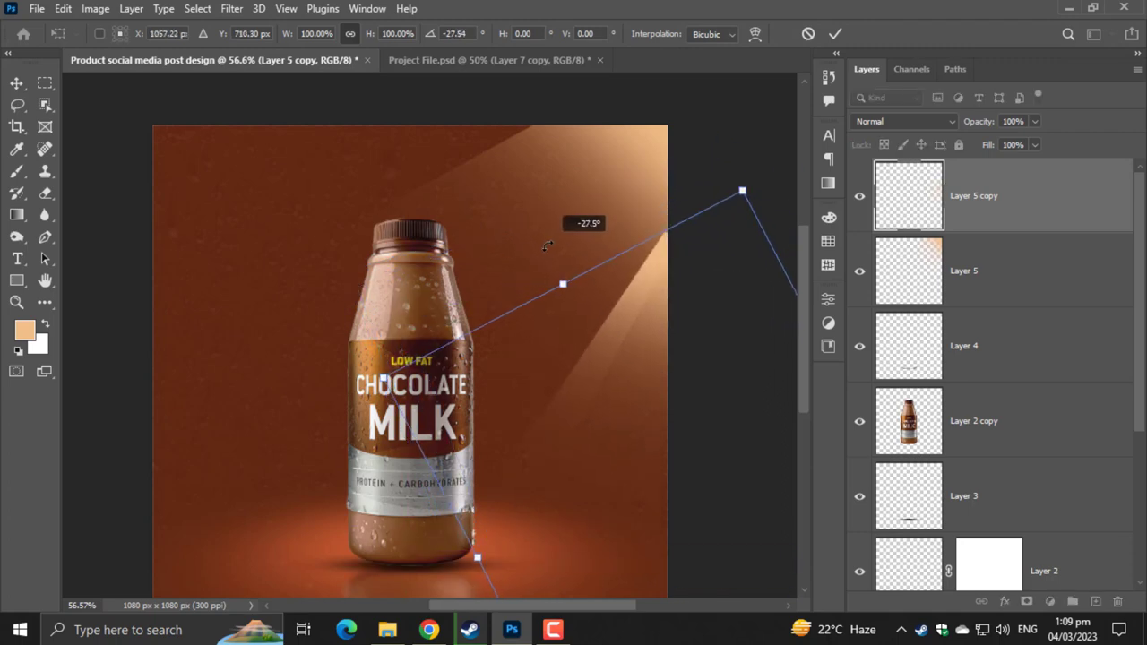
pyautogui.moveTo(649, 284)
pyautogui.mouseDown()
pyautogui.moveTo(679, 170)
pyautogui.moveTo(649, 201)
pyautogui.mouseUp()
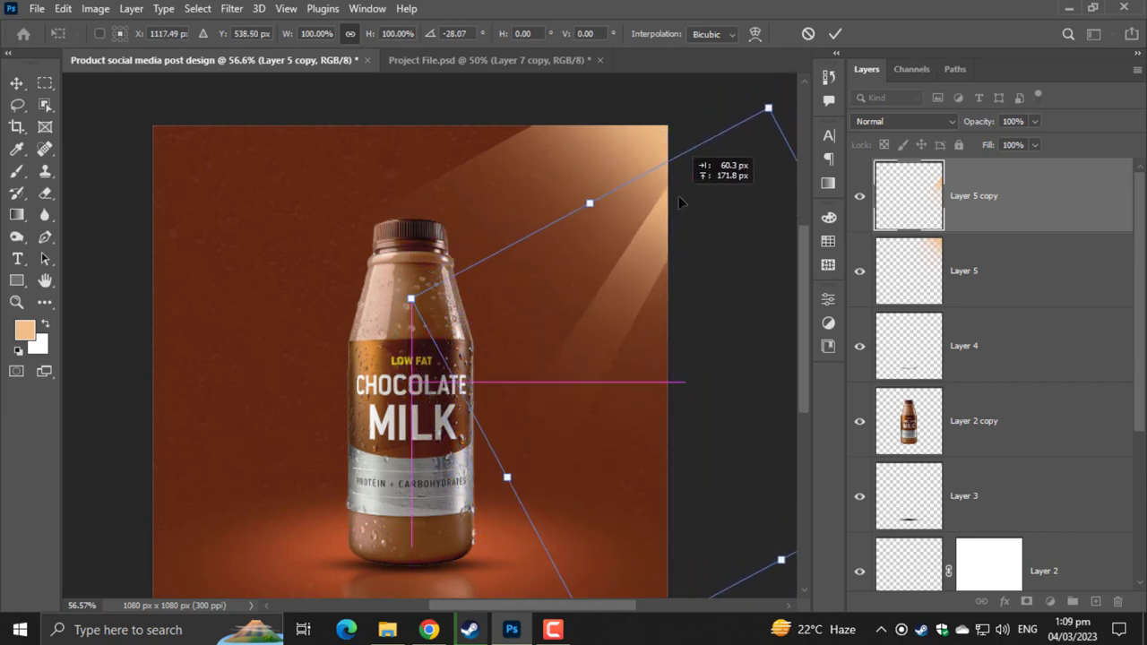
pyautogui.moveTo(649, 201); pyautogui.dragTo(680, 197)
pyautogui.press('Return')
pyautogui.moveTo(586, 235)
pyautogui.mouseDown()
pyautogui.moveTo(617, 206)
pyautogui.moveTo(480, 278)
pyautogui.moveTo(450, 166)
pyautogui.mouseUp()
# - Rotate and move the third beam so it angles down toward the bottle
pyautogui.hotkey('ctrl', 't')
pyautogui.moveTo(598, 260); pyautogui.dragTo(541, 291)
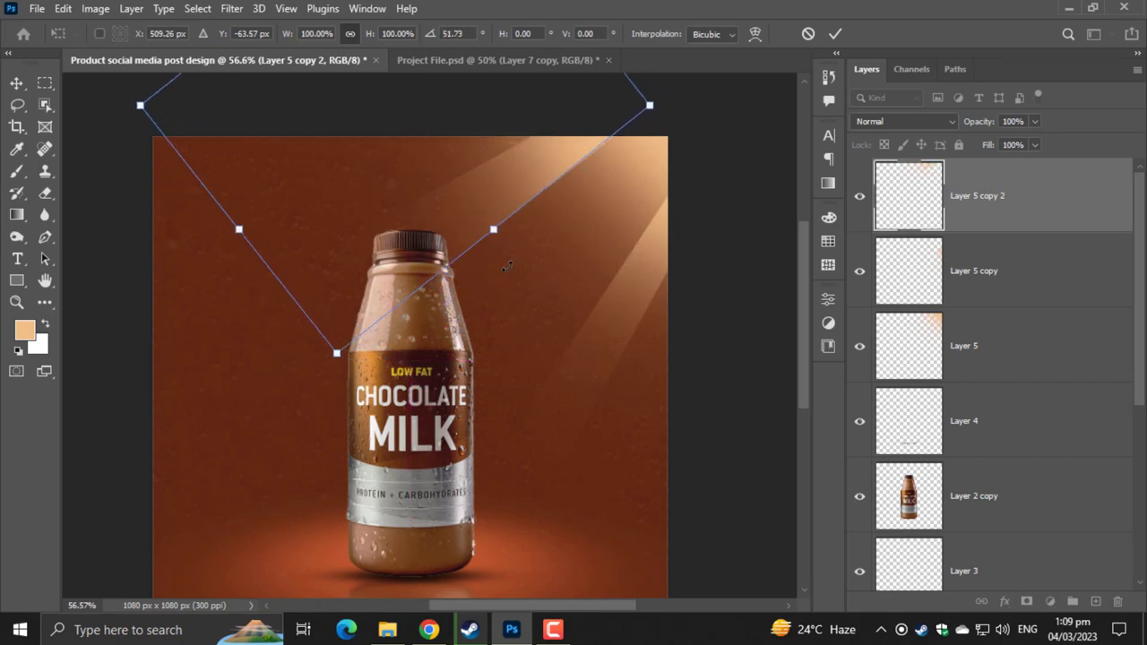
pyautogui.moveTo(452, 217)
pyautogui.mouseDown()
pyautogui.moveTo(462, 224)
pyautogui.moveTo(469, 204)
pyautogui.mouseUp()
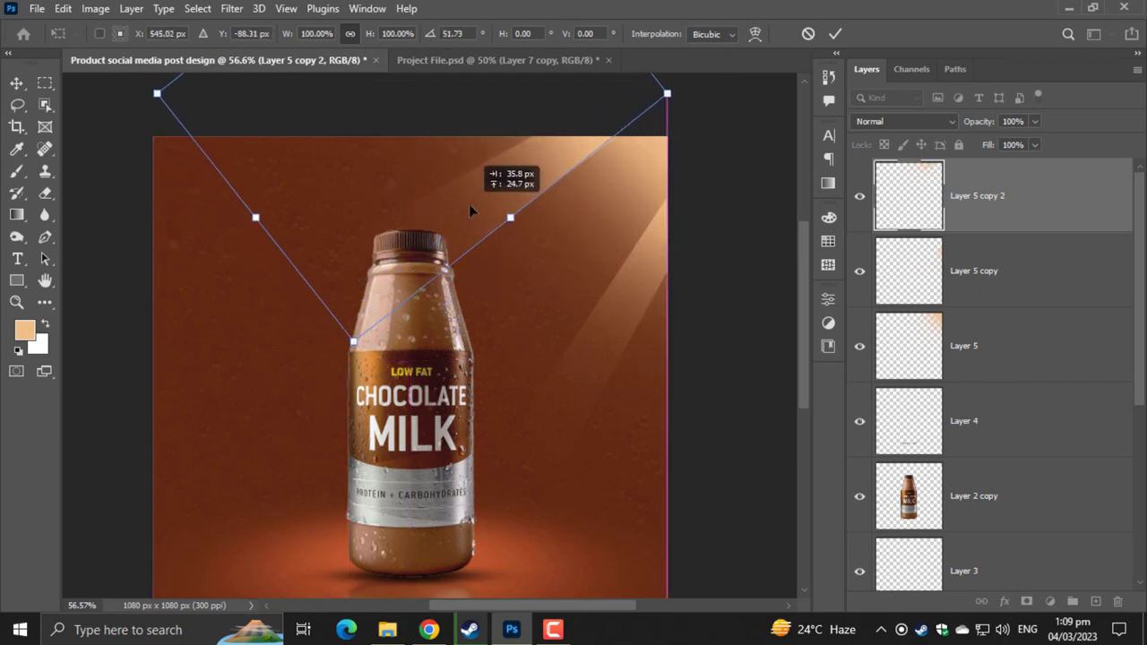
pyautogui.moveTo(682, 247); pyautogui.dragTo(728, 248)
pyautogui.moveTo(463, 202); pyautogui.dragTo(491, 242)
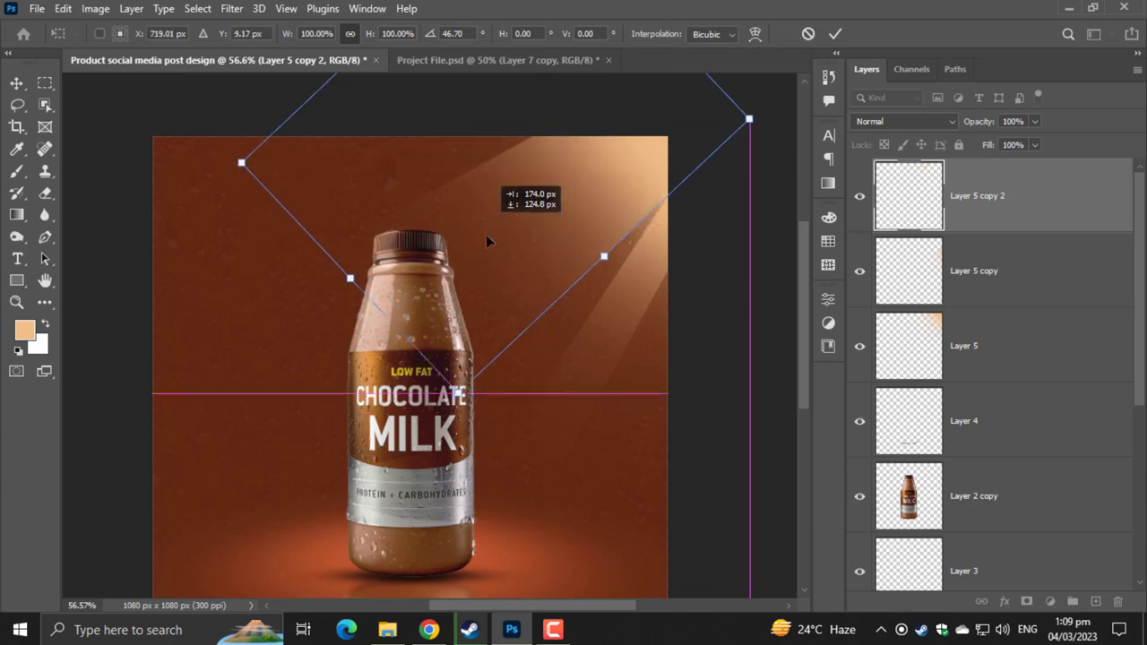
pyautogui.press('Return')
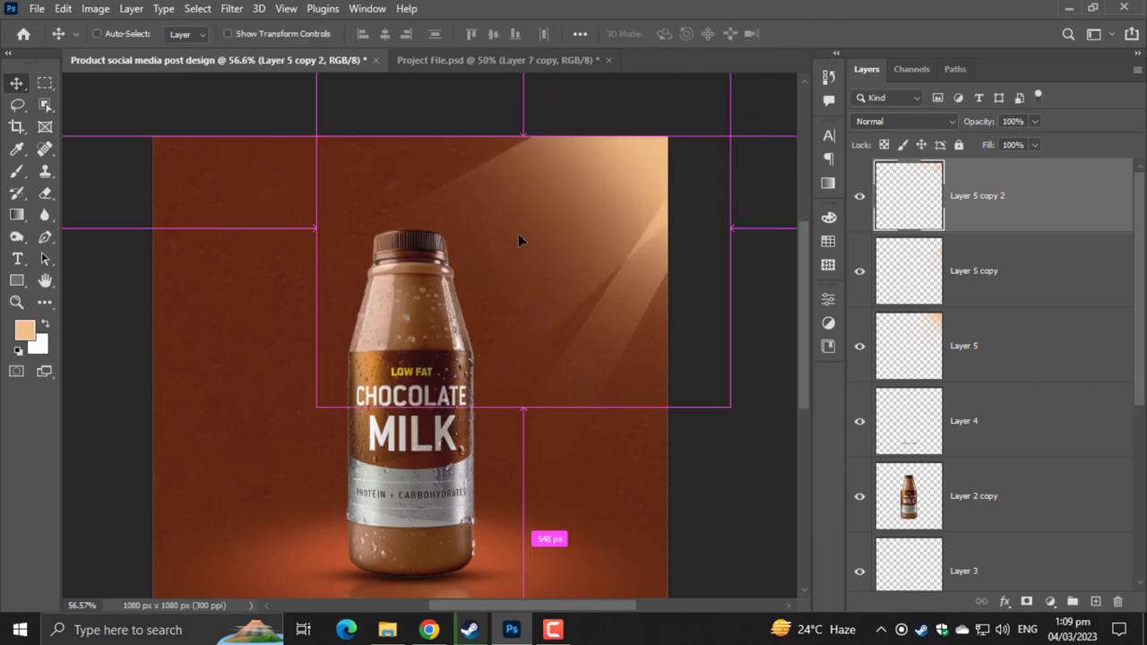
# - Rotate the copied beam slightly counterclockwise
pyautogui.scroll(2, 744, 439)
pyautogui.hotkey('ctrl', 't')
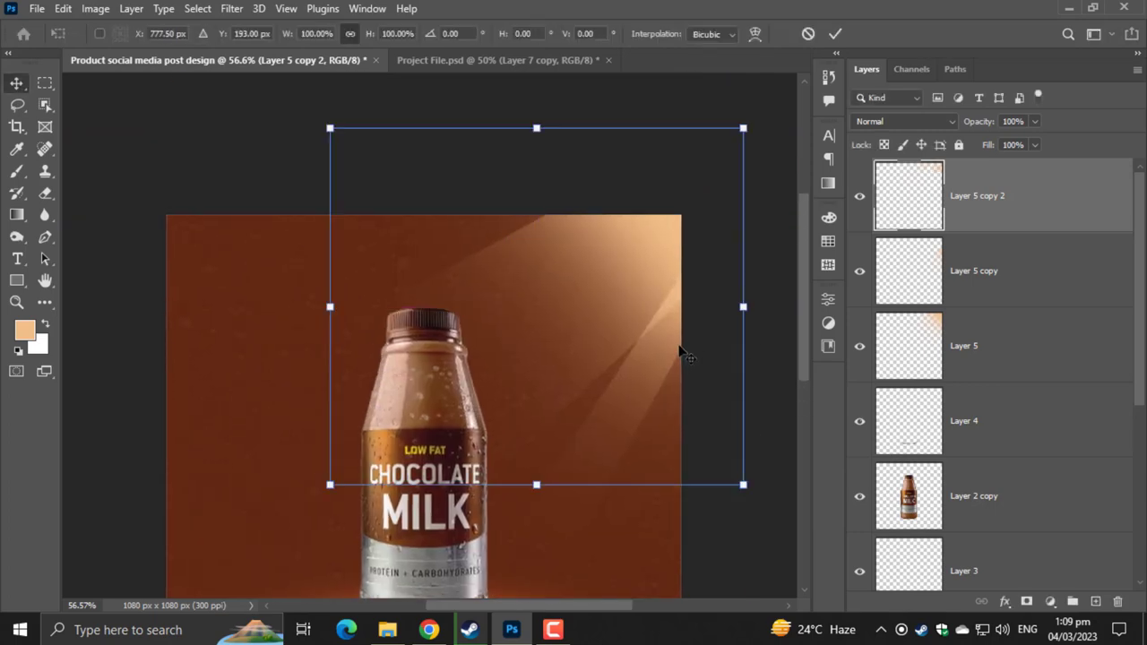
pyautogui.moveTo(763, 287)
pyautogui.mouseDown()
pyautogui.moveTo(748, 225)
pyautogui.moveTo(754, 234)
pyautogui.mouseUp()
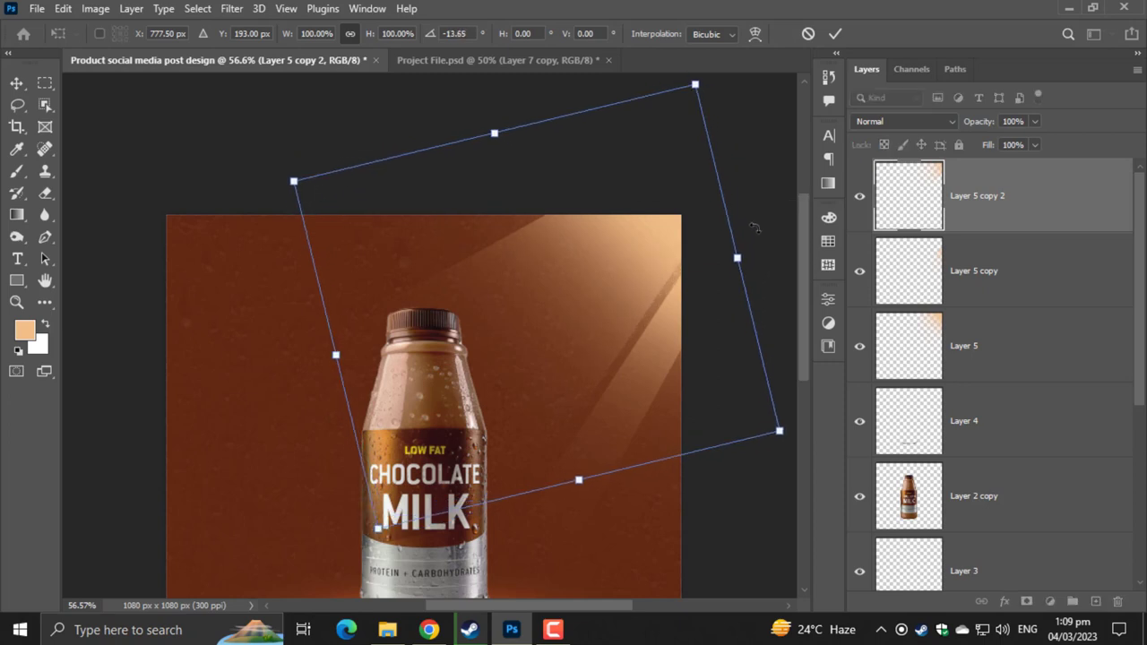
pyautogui.press('Return')
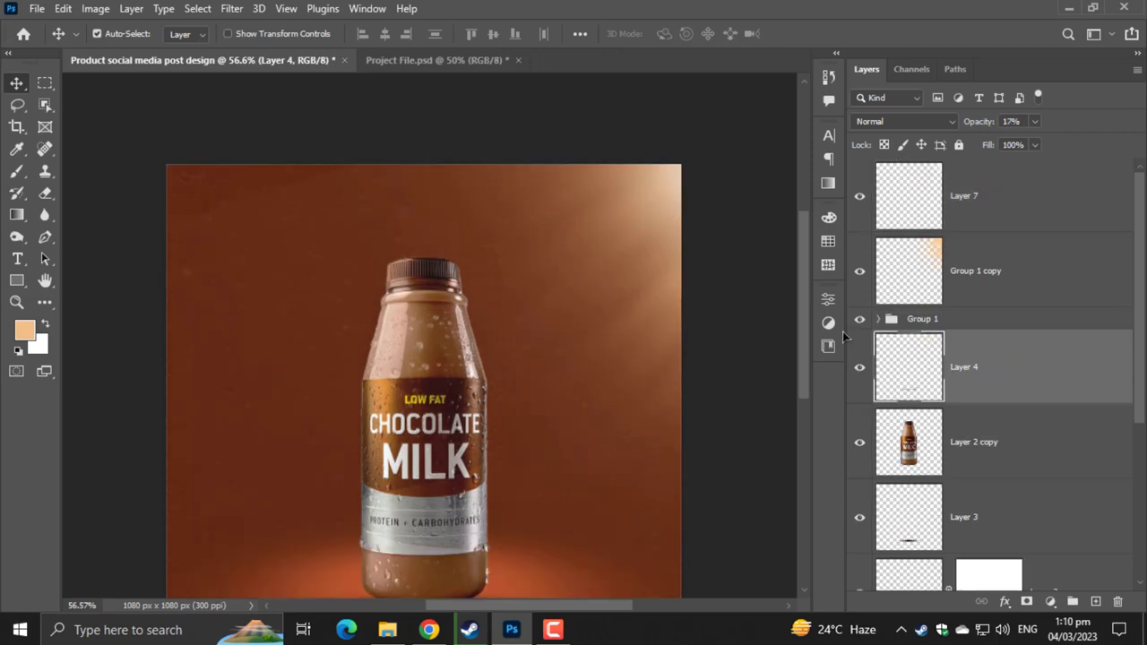
# - Select Layer 7 through Group 1 and tilt them together about 4.5°
pyautogui.click(980, 321)
pyautogui.keyDown('shift'); pyautogui.click(994, 219); pyautogui.keyUp('shift')
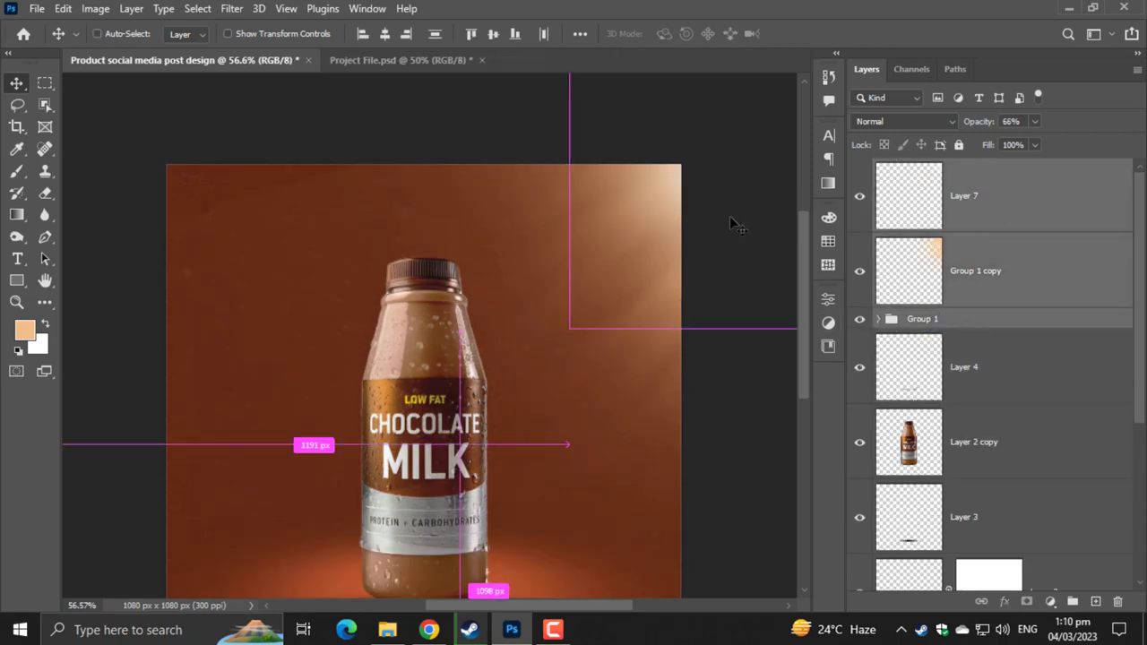
pyautogui.hotkey('ctrl', 't')
pyautogui.hotkey('ctrl', '0')
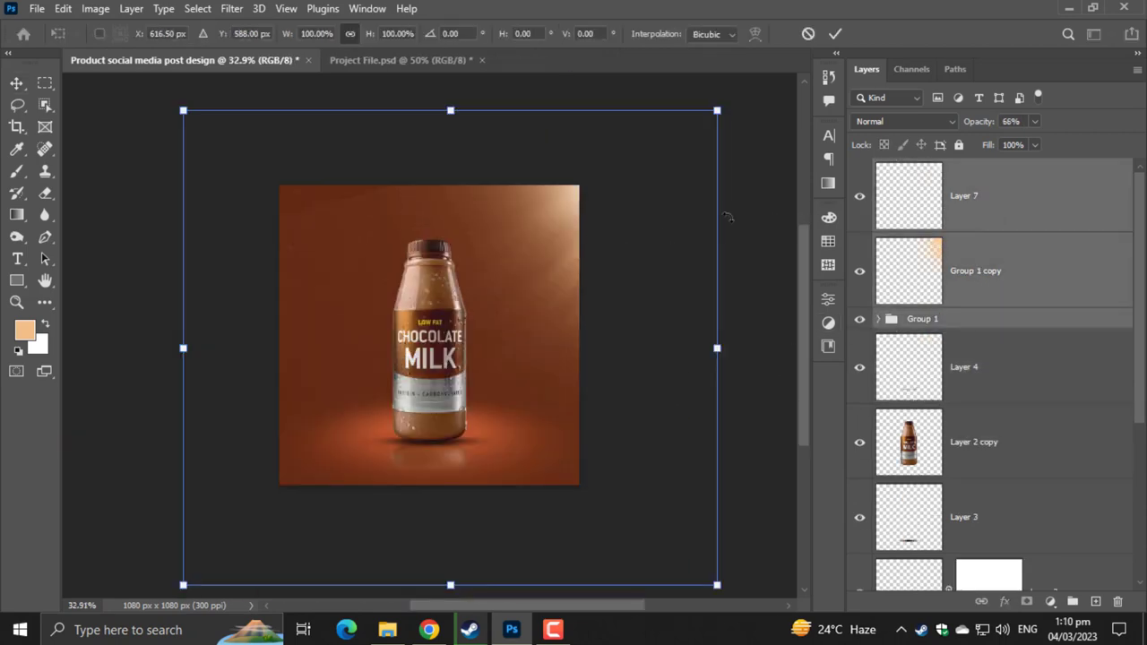
pyautogui.moveTo(601, 239); pyautogui.dragTo(564, 243)
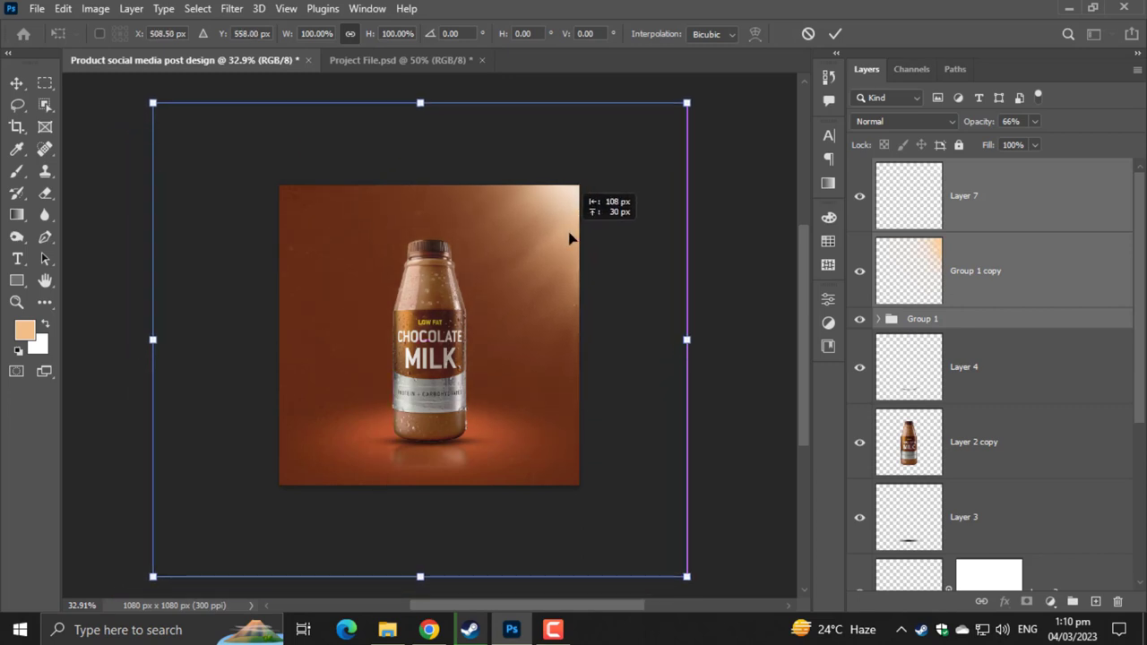
pyautogui.moveTo(738, 259); pyautogui.dragTo(747, 225)
pyautogui.moveTo(610, 270); pyautogui.dragTo(608, 285)
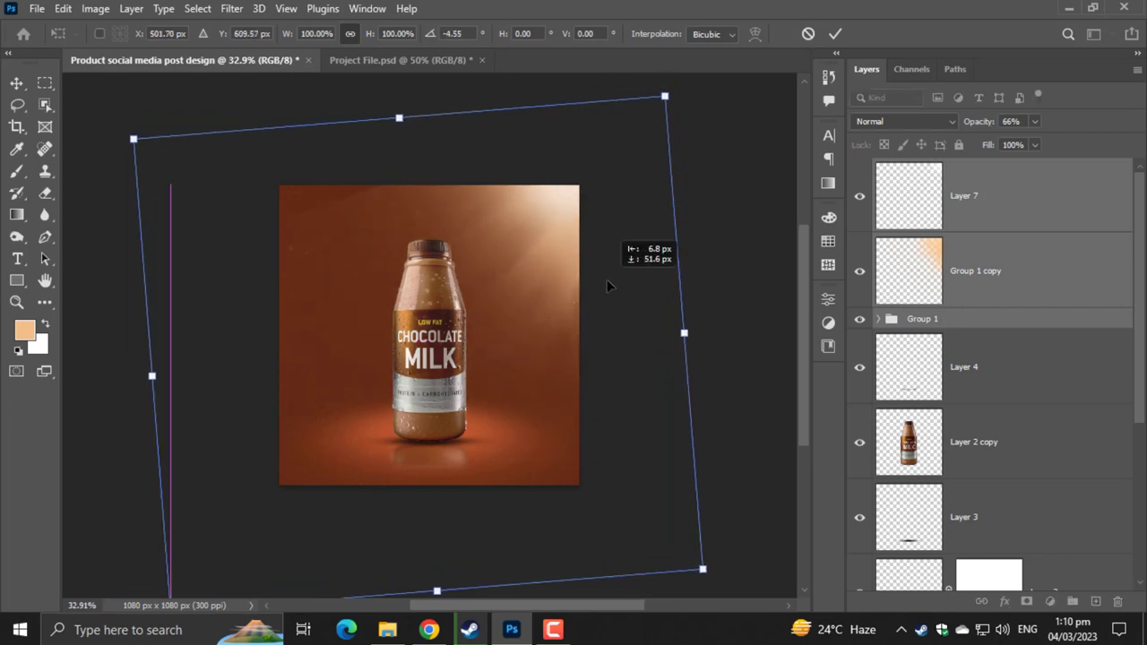
pyautogui.press('Return')
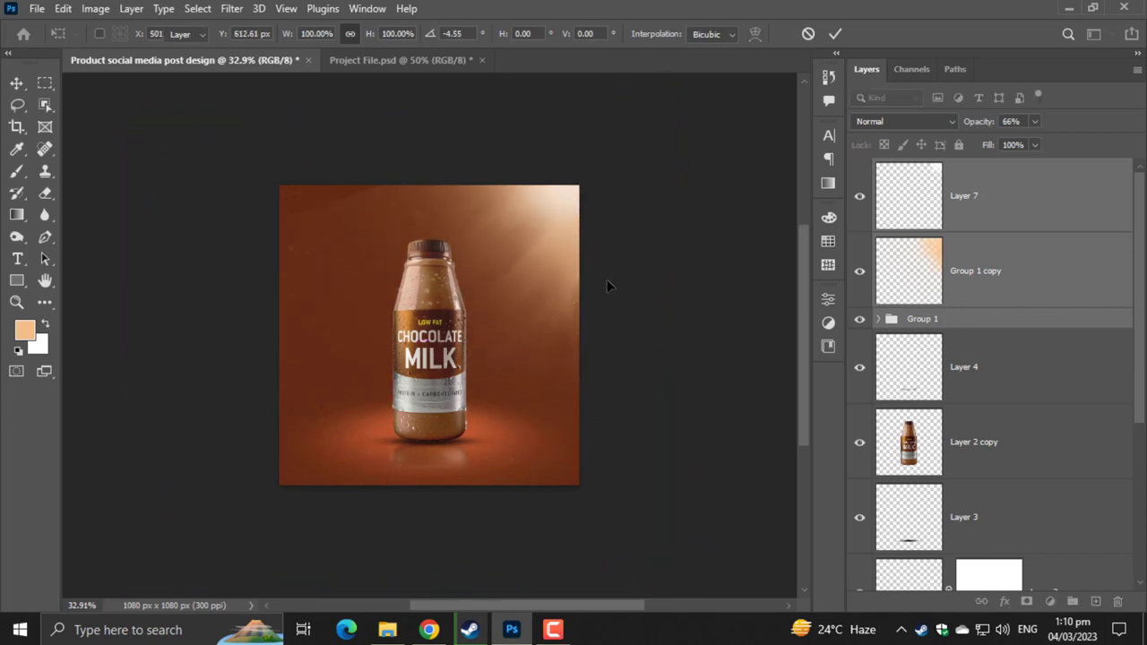
pyautogui.hotkey('ctrl', '0')
# - Scale the light layers to about 122% and shift them left and down
pyautogui.scroll(2, 538, 332)
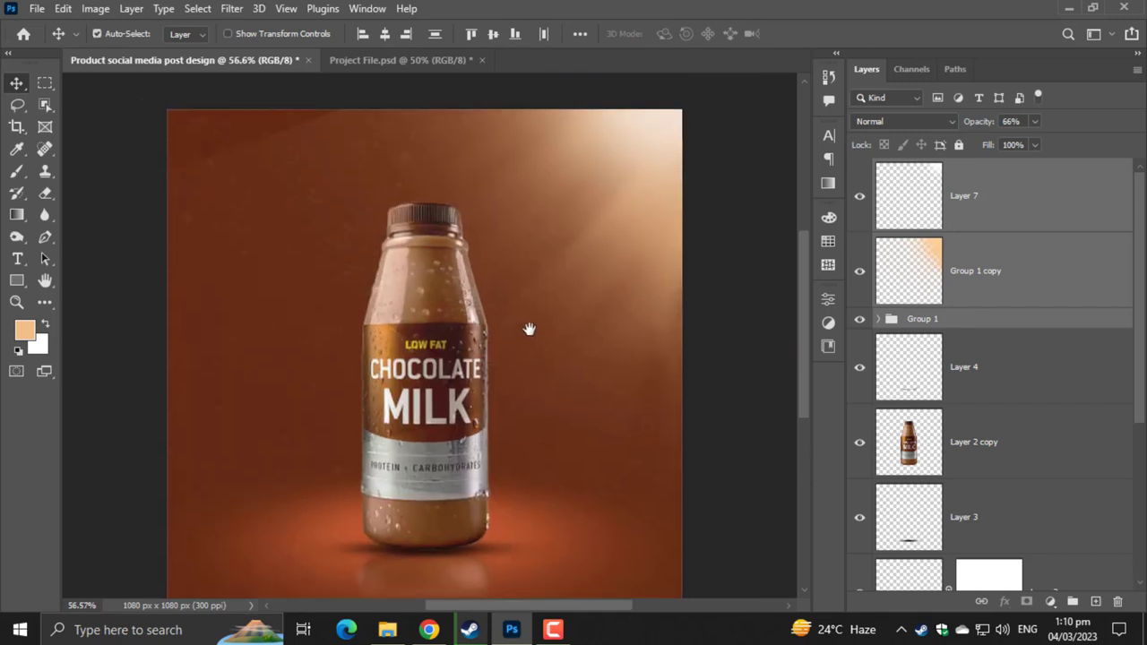
pyautogui.hotkey('ctrl', 't')
pyautogui.hotkey('ctrl', '0')
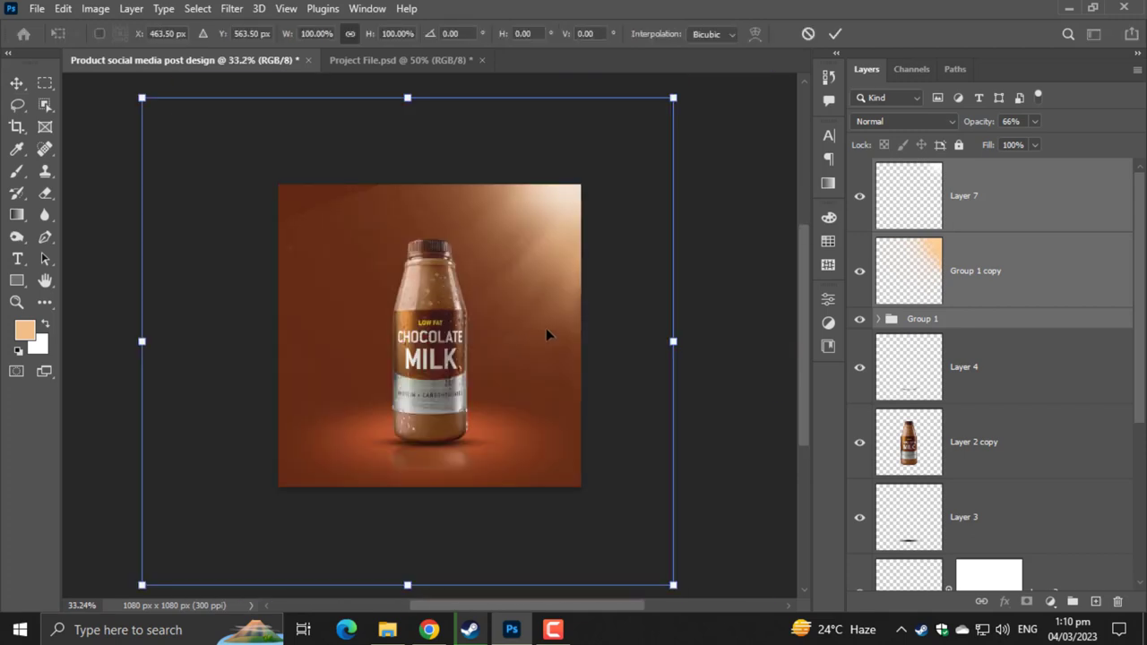
pyautogui.moveTo(673, 333); pyautogui.dragTo(732, 340)
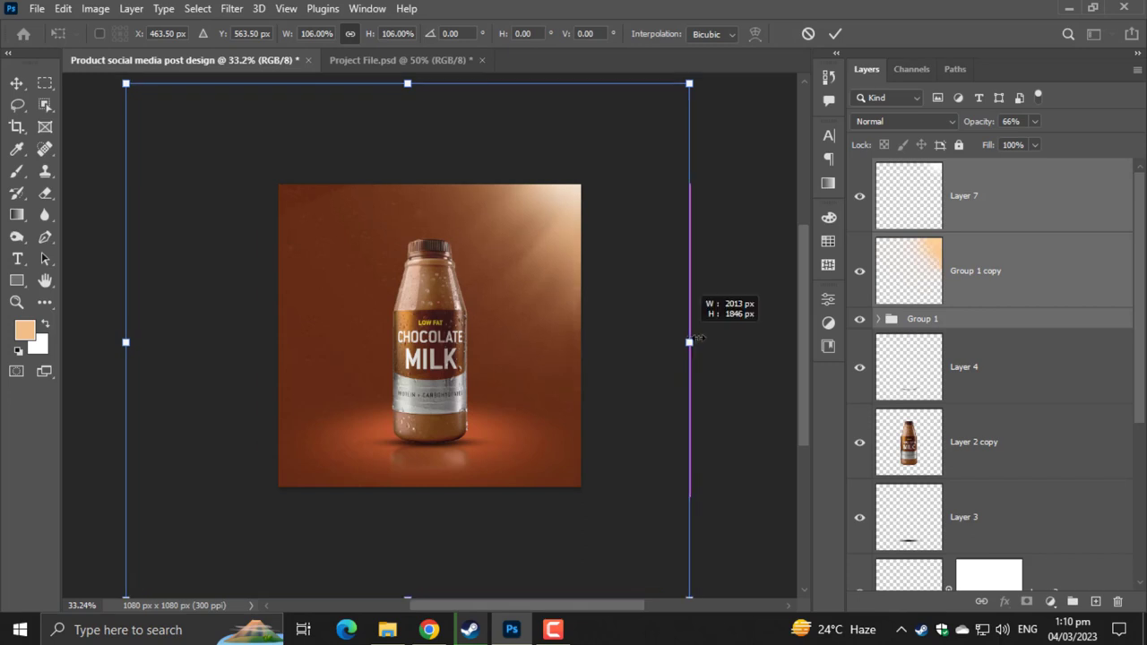
pyautogui.moveTo(616, 348); pyautogui.dragTo(592, 357)
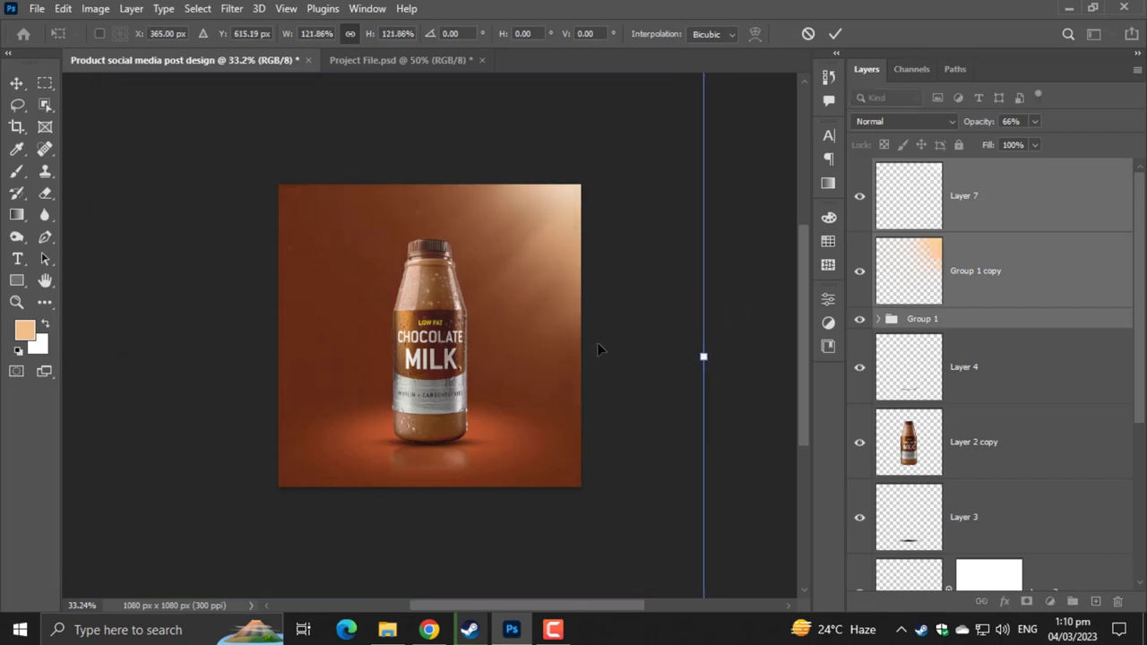
pyautogui.press('Return')
pyautogui.hotkey('ctrl', '0')
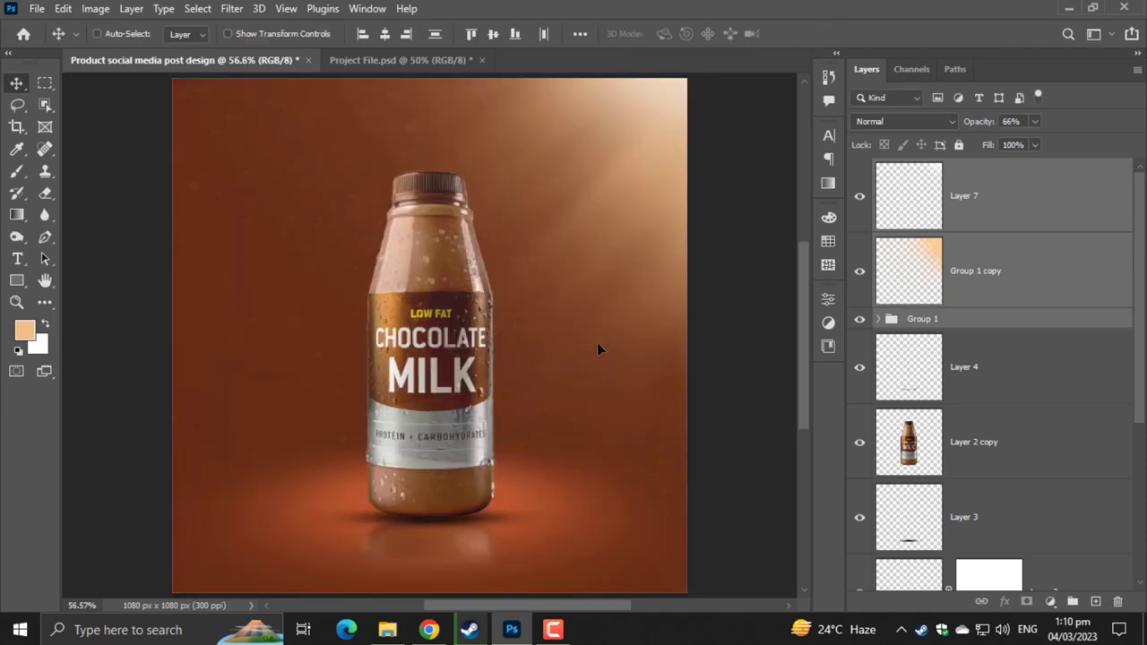
# - Load the bottle's outline as a selection, add Layer 8, and place Layer 4 below it
pyautogui.click(997, 447)
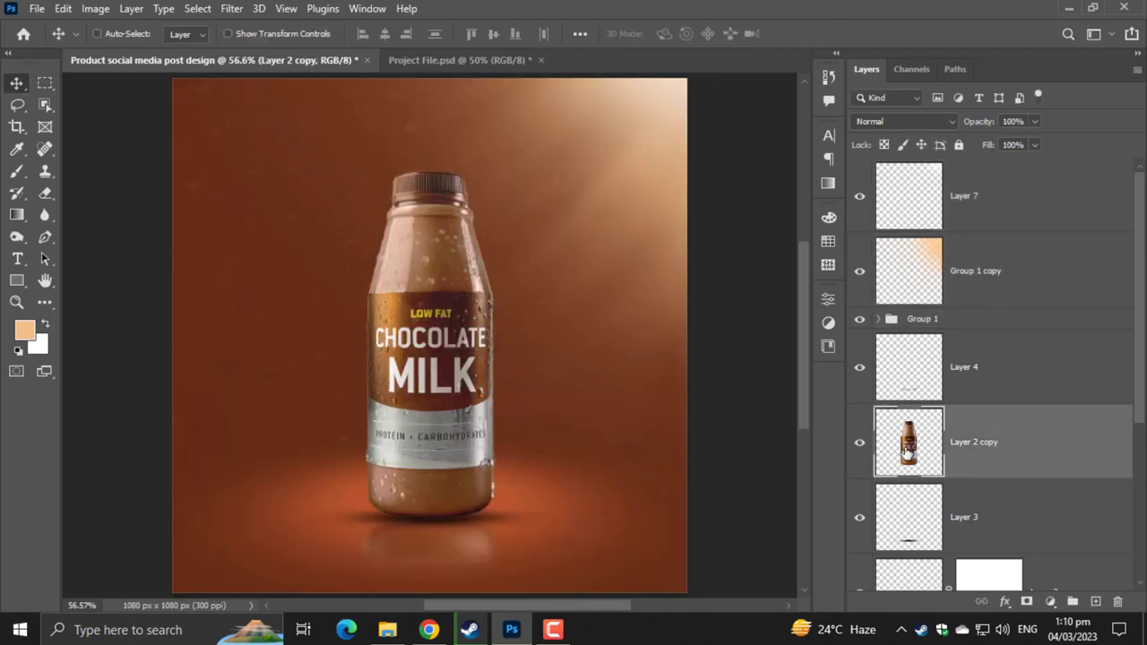
pyautogui.keyDown('ctrl'); pyautogui.click(908, 444); pyautogui.keyUp('ctrl')
pyautogui.click(1096, 601)
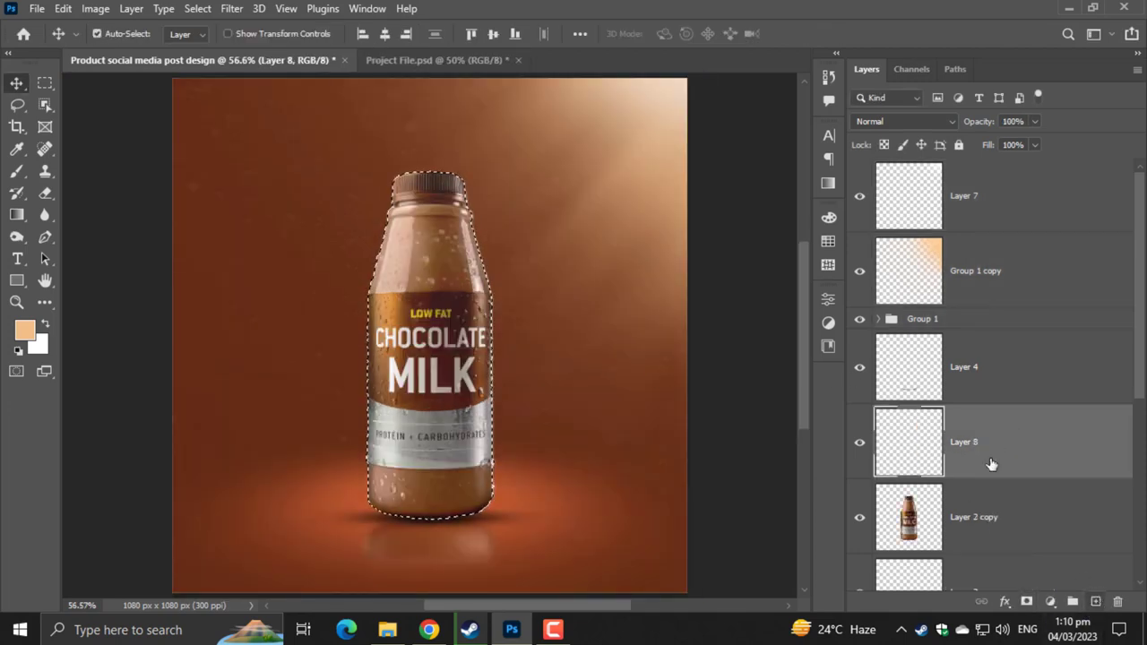
pyautogui.click(928, 402)
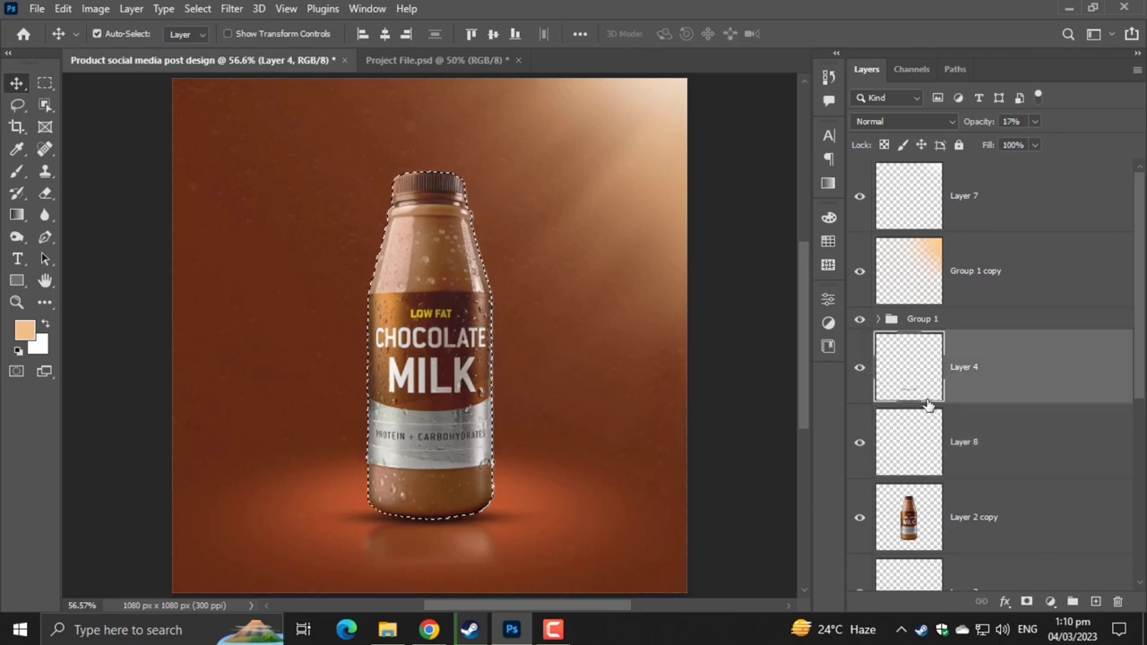
pyautogui.click(864, 378)
pyautogui.click(863, 376)
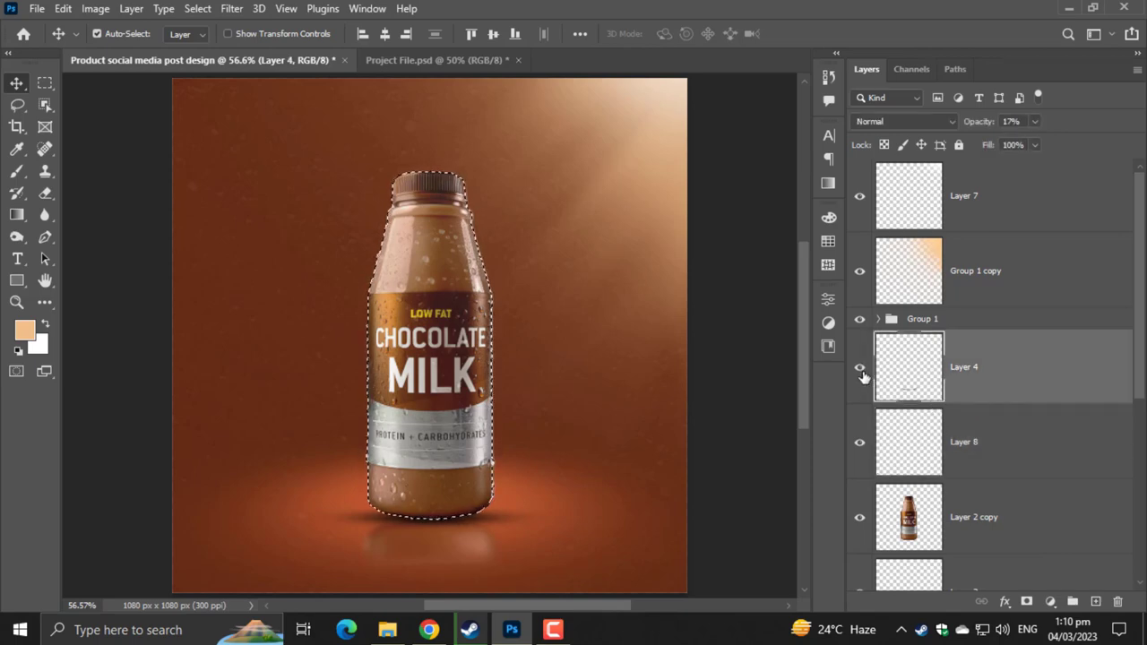
pyautogui.moveTo(952, 387); pyautogui.dragTo(984, 491)
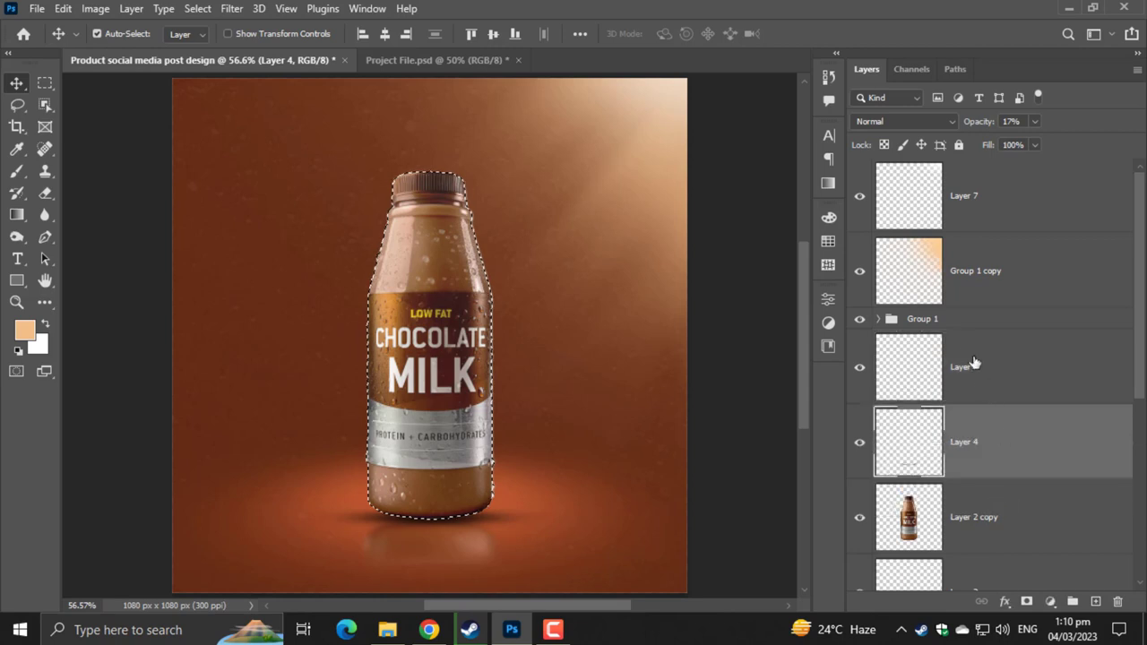
pyautogui.click(968, 395)
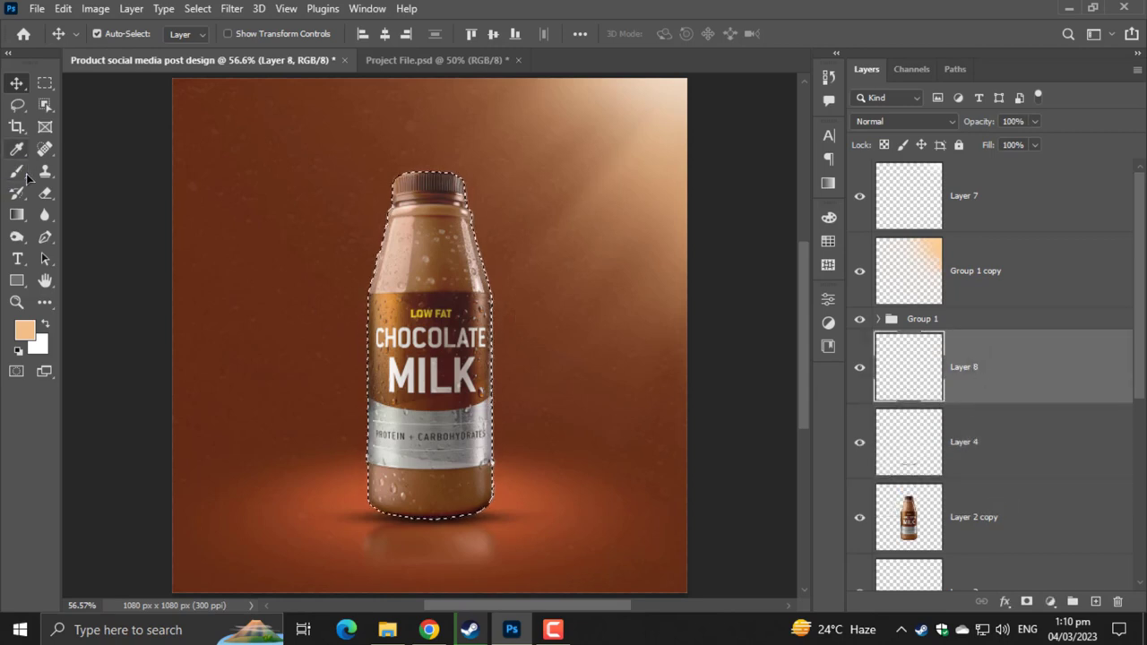
# - Paint a peach highlight with a 250 px brush down the bottle's right side
pyautogui.click(16, 171)
pyautogui.click(97, 171)
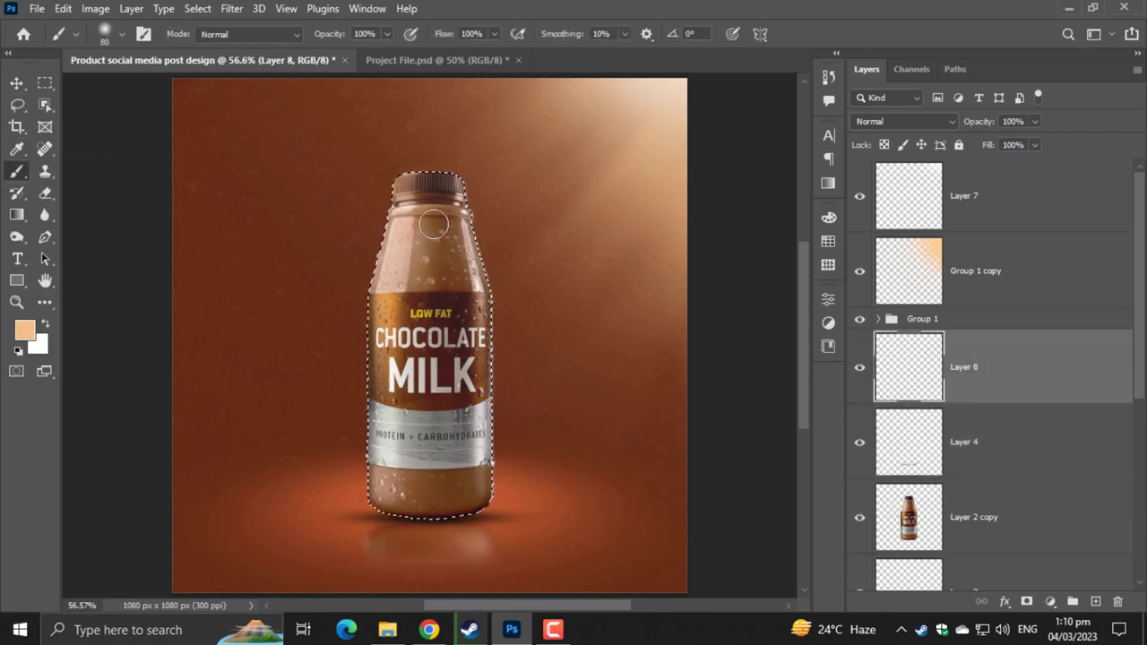
pyautogui.press(']')
pyautogui.press(']')
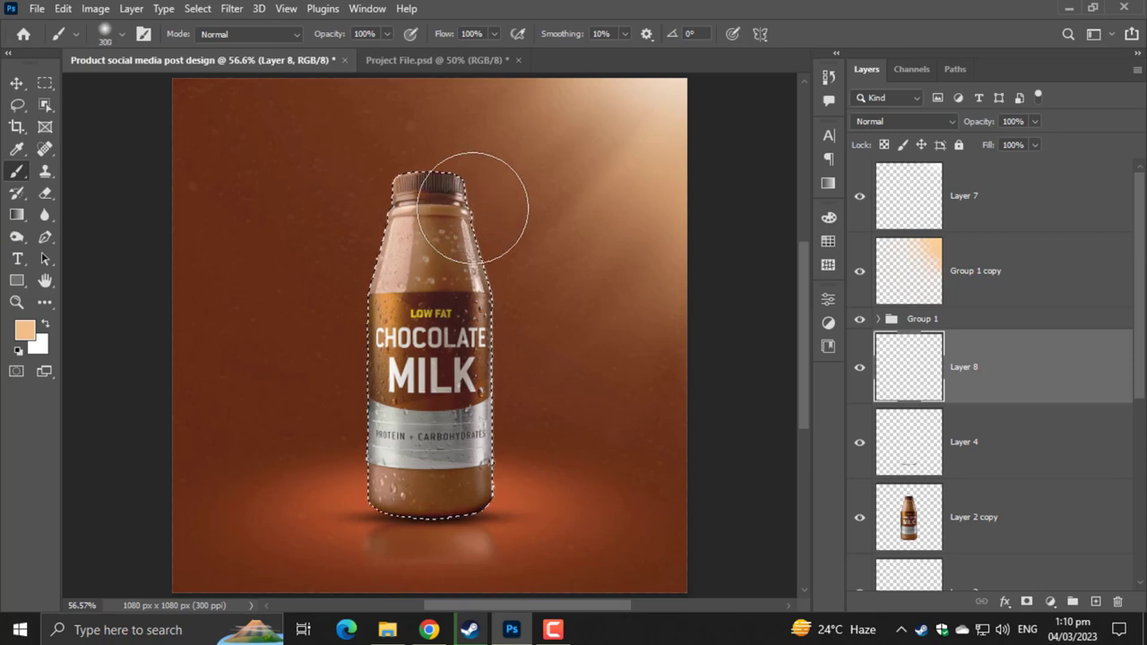
pyautogui.moveTo(538, 343)
pyautogui.mouseDown()
pyautogui.moveTo(527, 433)
pyautogui.moveTo(538, 346)
pyautogui.mouseUp()
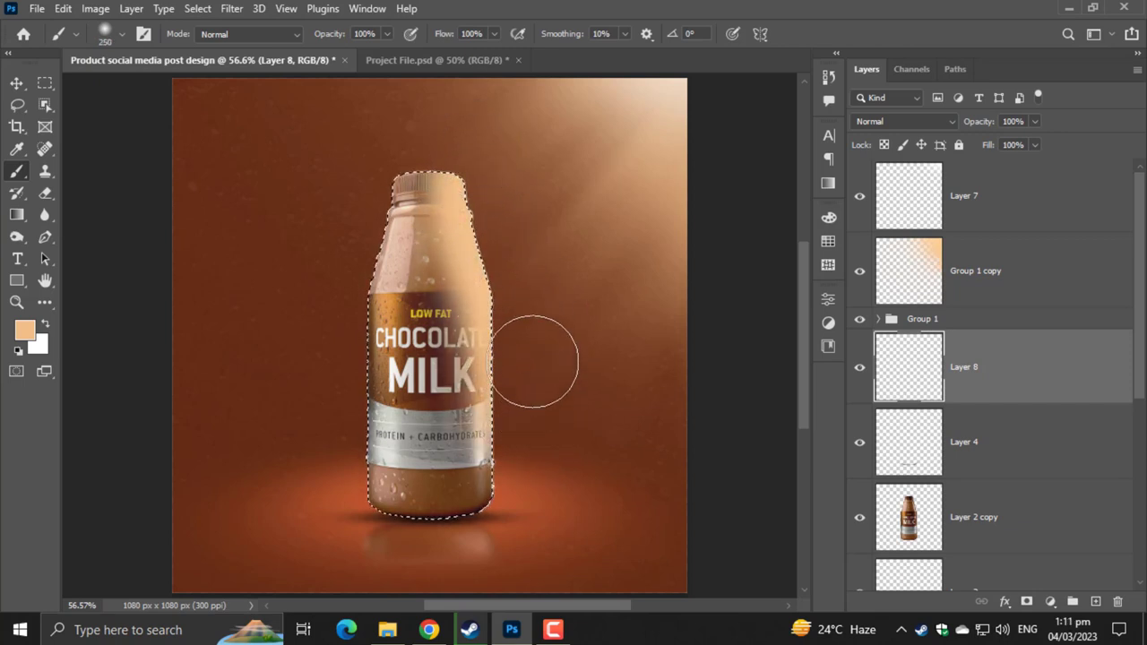
pyautogui.click(903, 121)
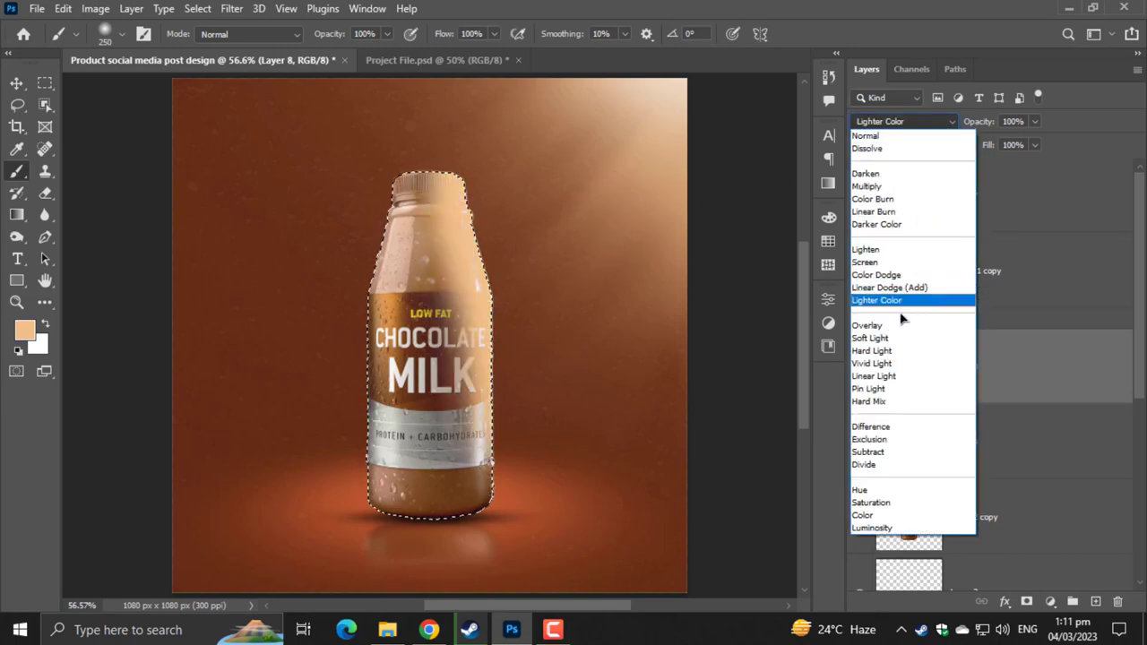
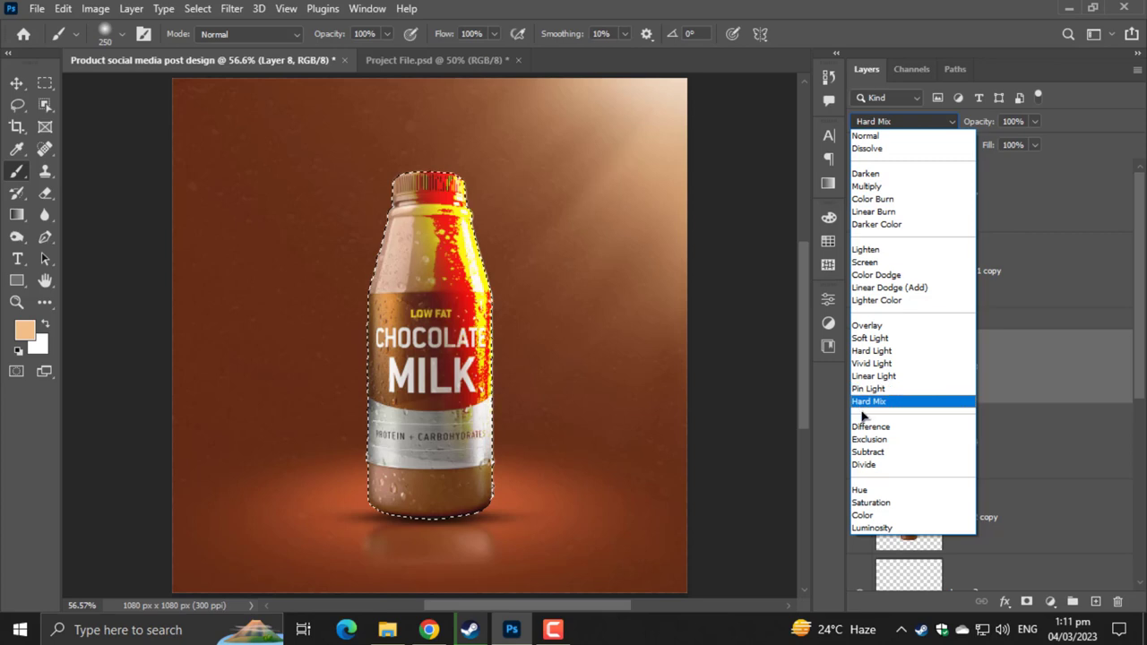
# - Set Layer 8's highlight stroke to Overlay blending at 80% opacity
pyautogui.click(867, 325)
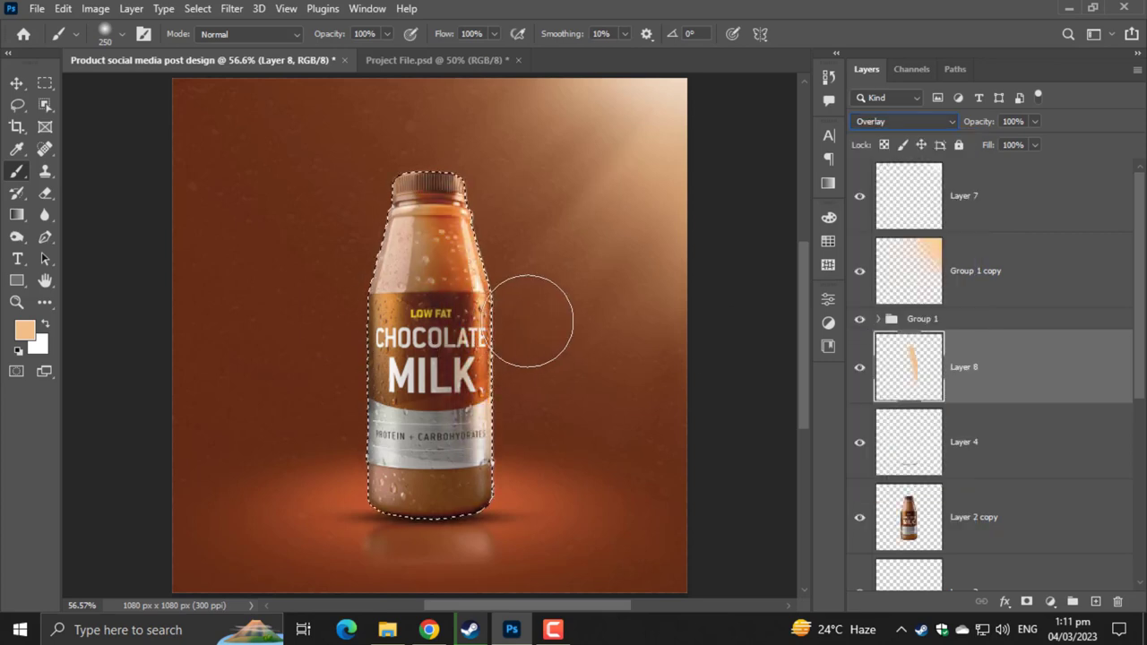
pyautogui.click(908, 123)
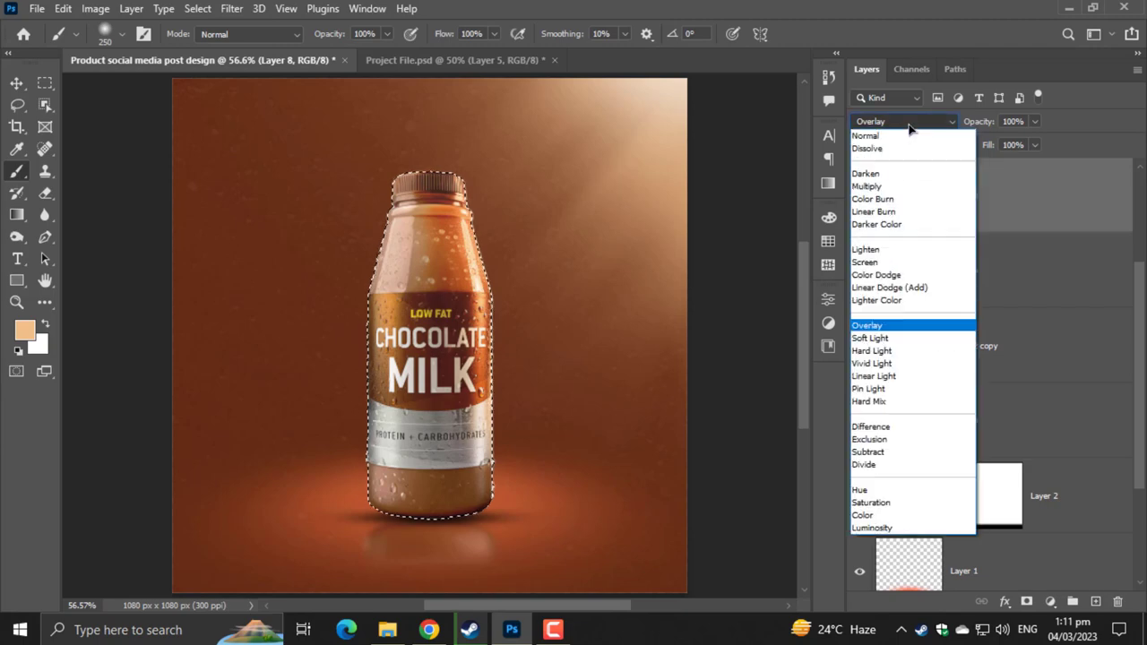
pyautogui.click(904, 327)
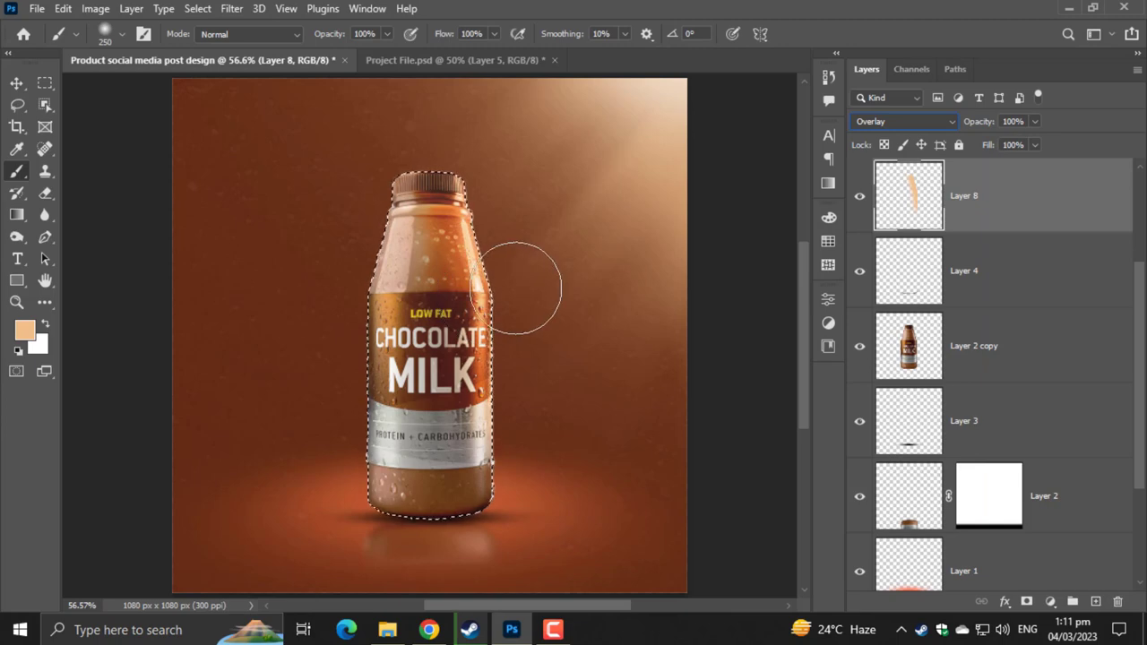
pyautogui.click(16, 83)
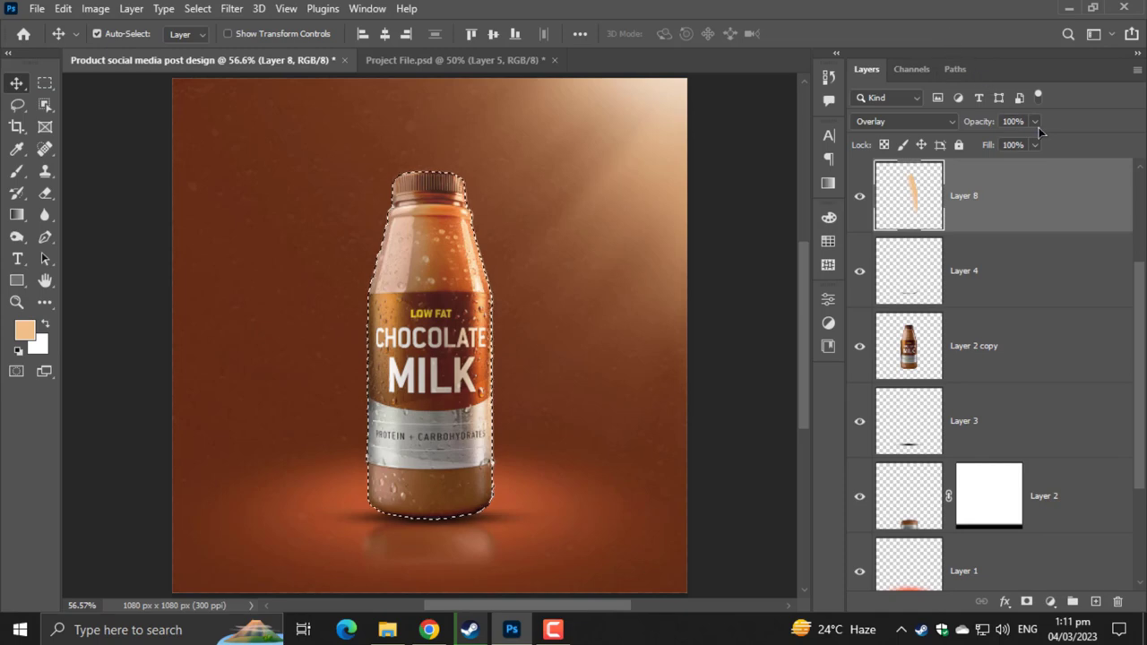
pyautogui.write('8')
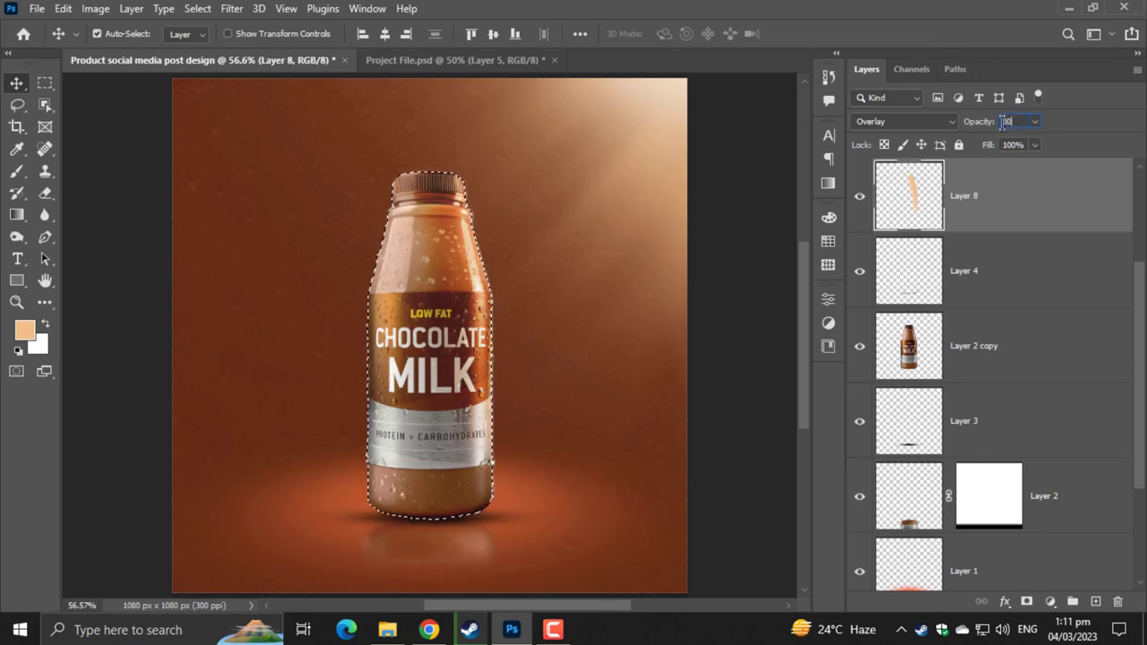
pyautogui.write('0')
pyautogui.press('Return')
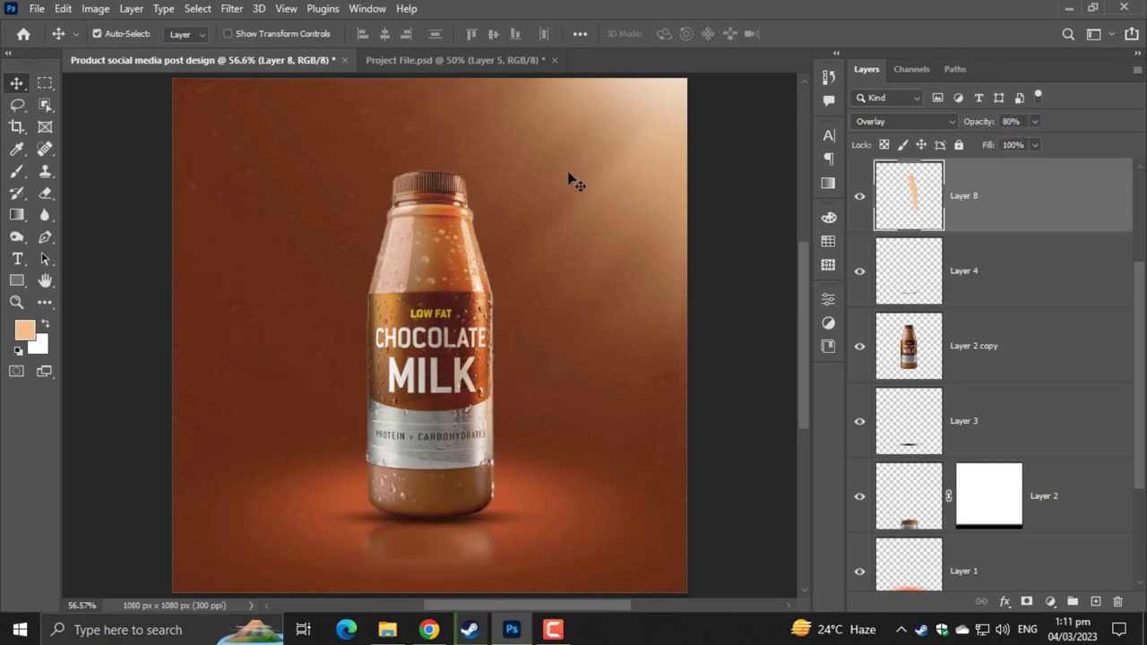
# - Duplicate the highlight layer at 20% opacity and load the bottle's selection
pyautogui.hotkey('ctrl', 'j')
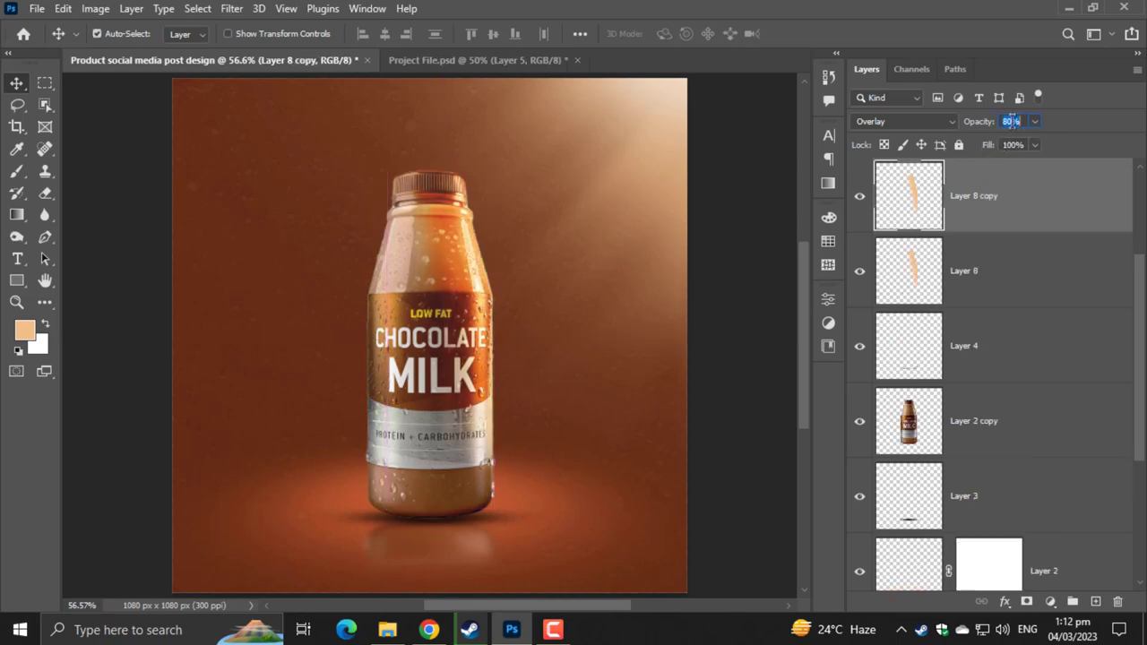
pyautogui.write('2')
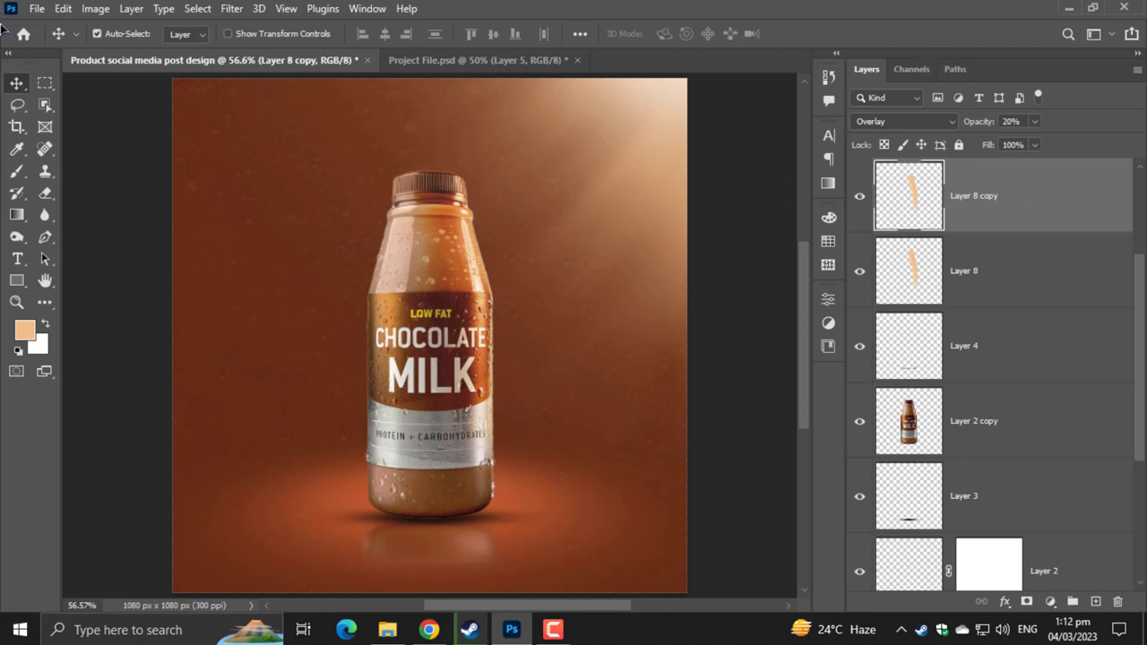
pyautogui.keyDown('ctrl'); pyautogui.click(908, 426); pyautogui.keyUp('ctrl')
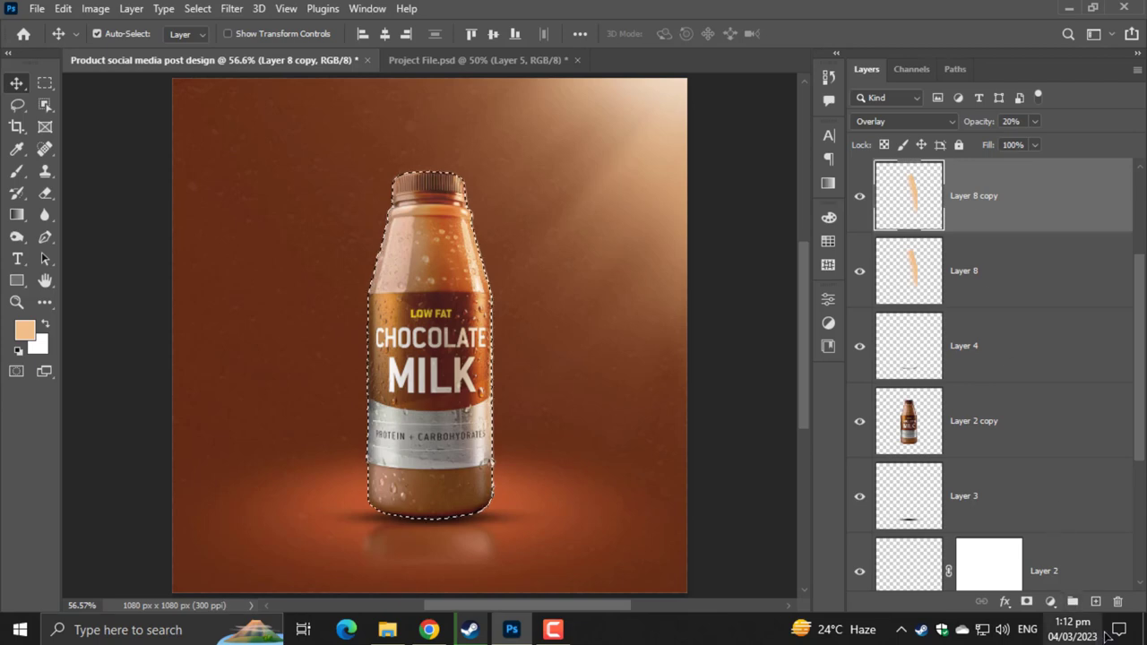
# - On a new layer, paint a black 400-px brush stroke along the bottle's left edge
pyautogui.click(1095, 601)
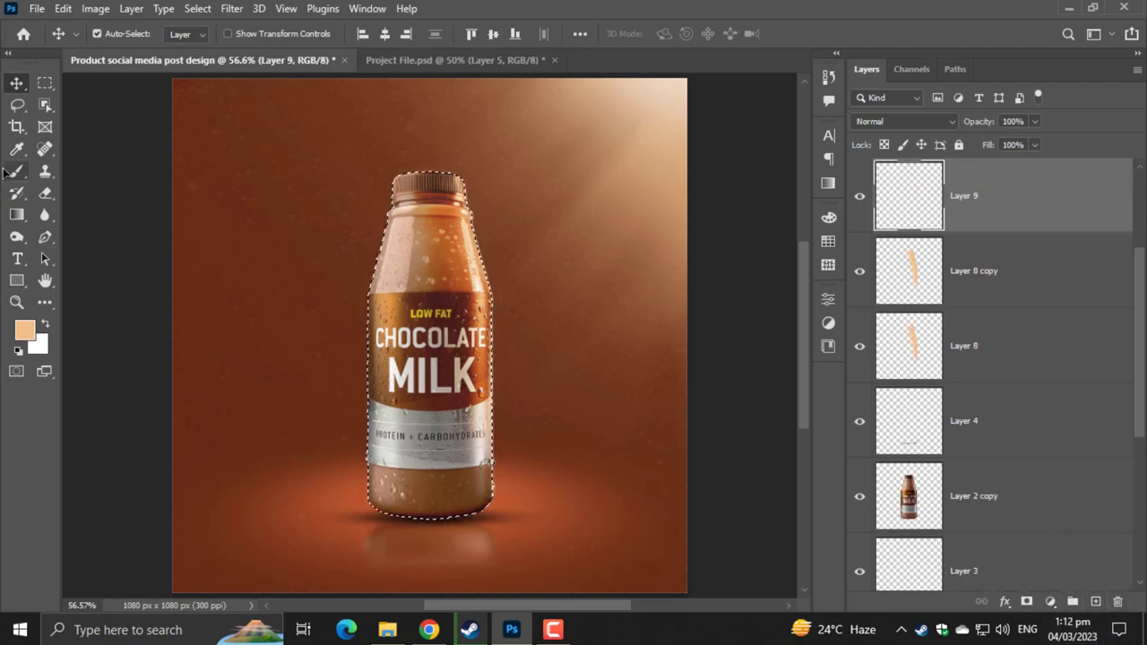
pyautogui.click(12, 173)
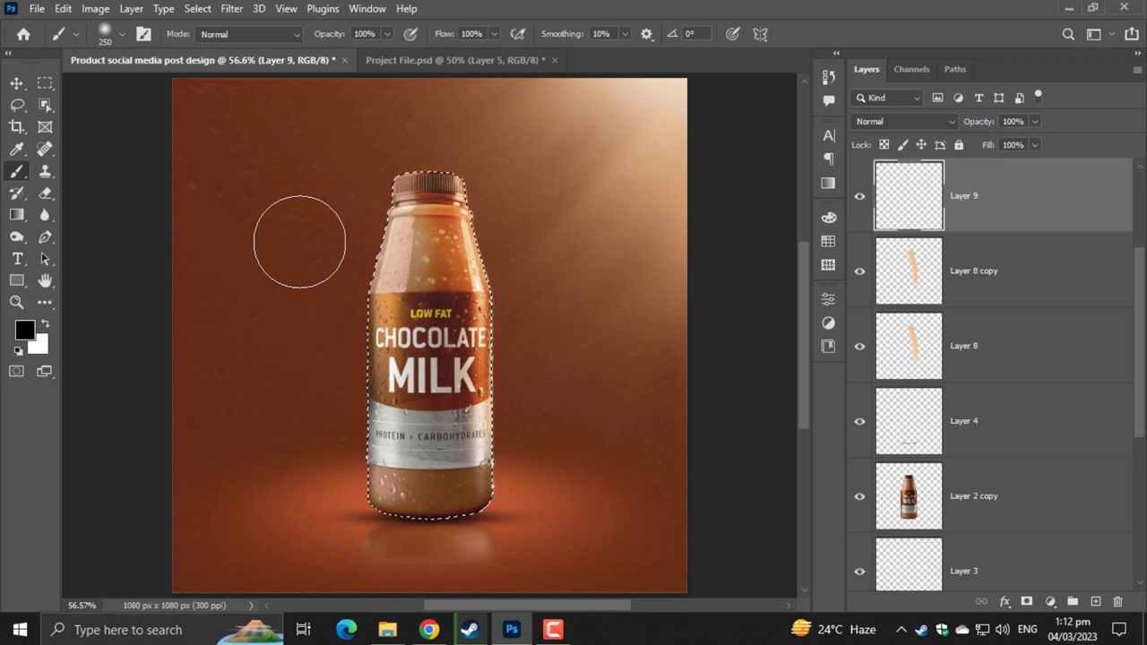
pyautogui.press(']')
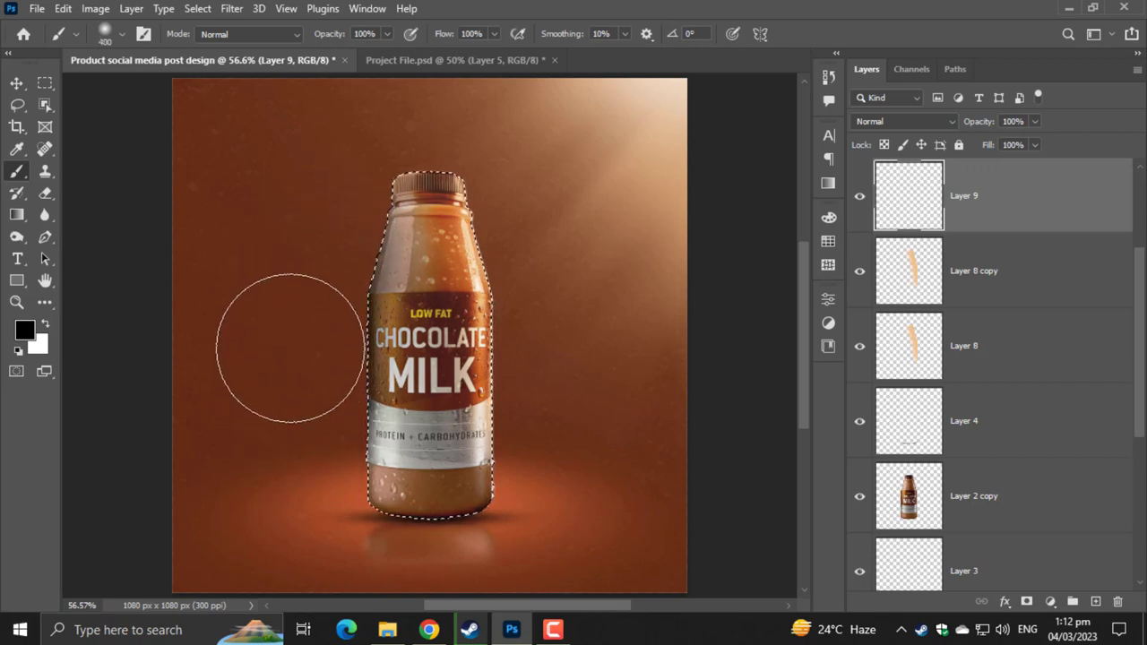
pyautogui.moveTo(293, 449); pyautogui.dragTo(282, 220)
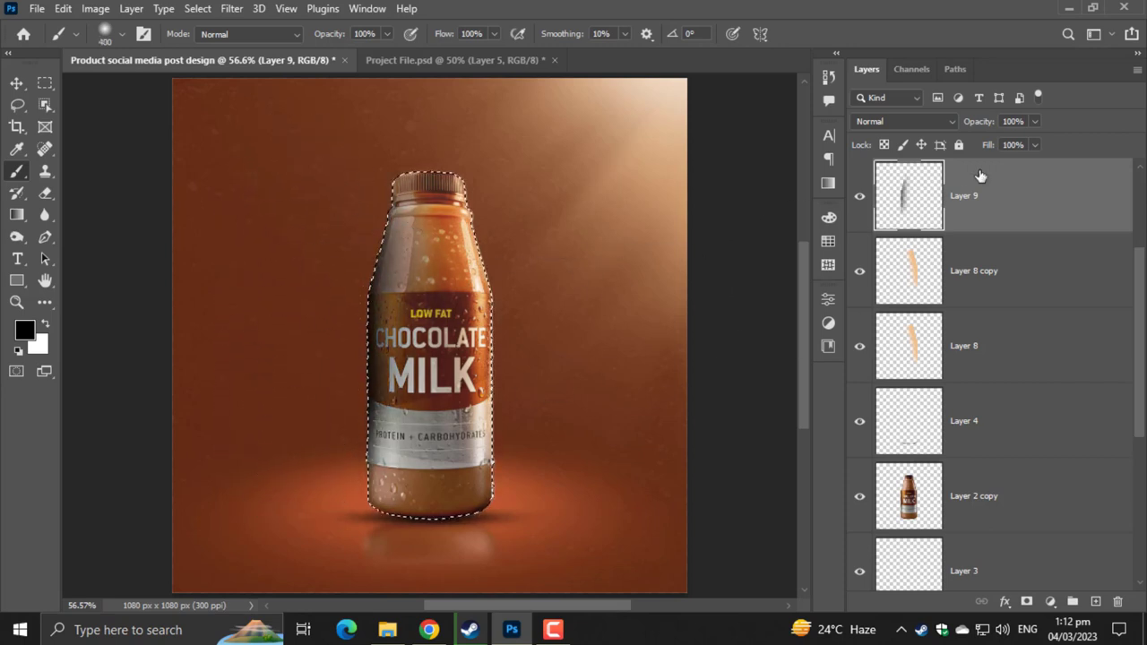
# - Blend the shadow stroke in Overlay at 42% opacity and move it below Layer 8
pyautogui.click(906, 121)
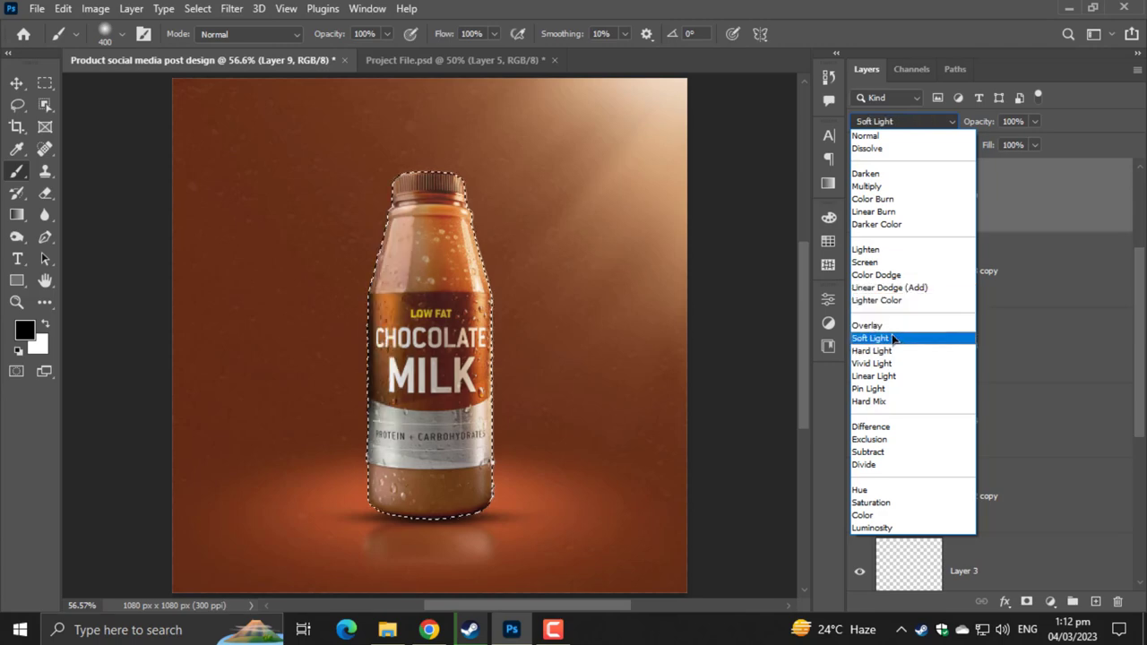
pyautogui.click(892, 288)
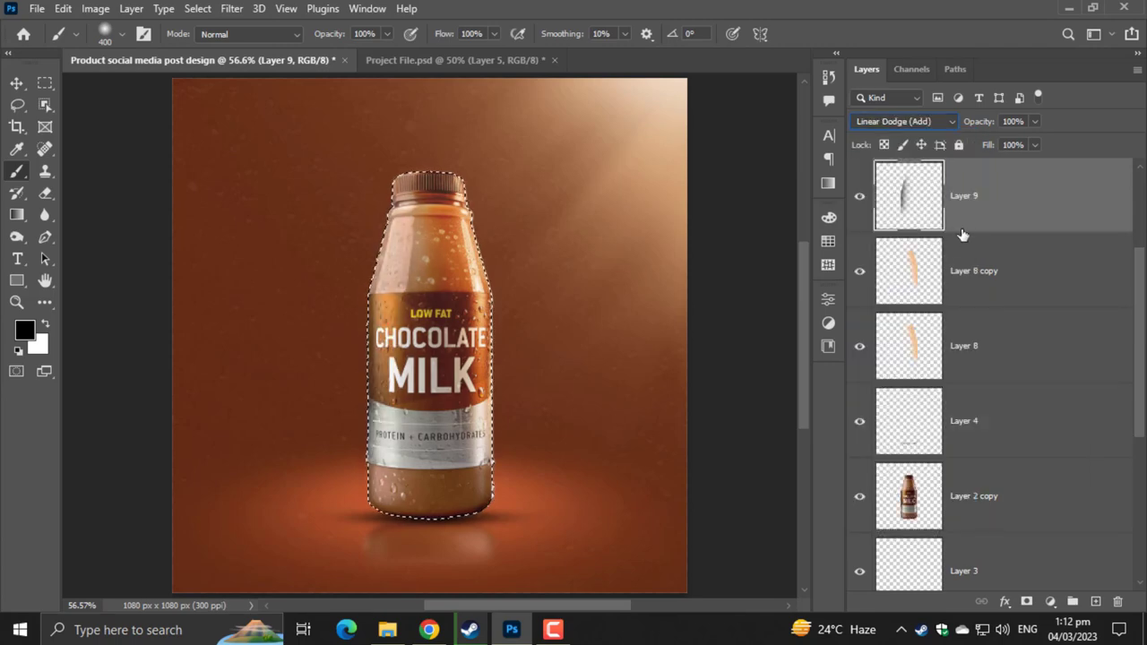
pyautogui.click(859, 196)
pyautogui.click(861, 196)
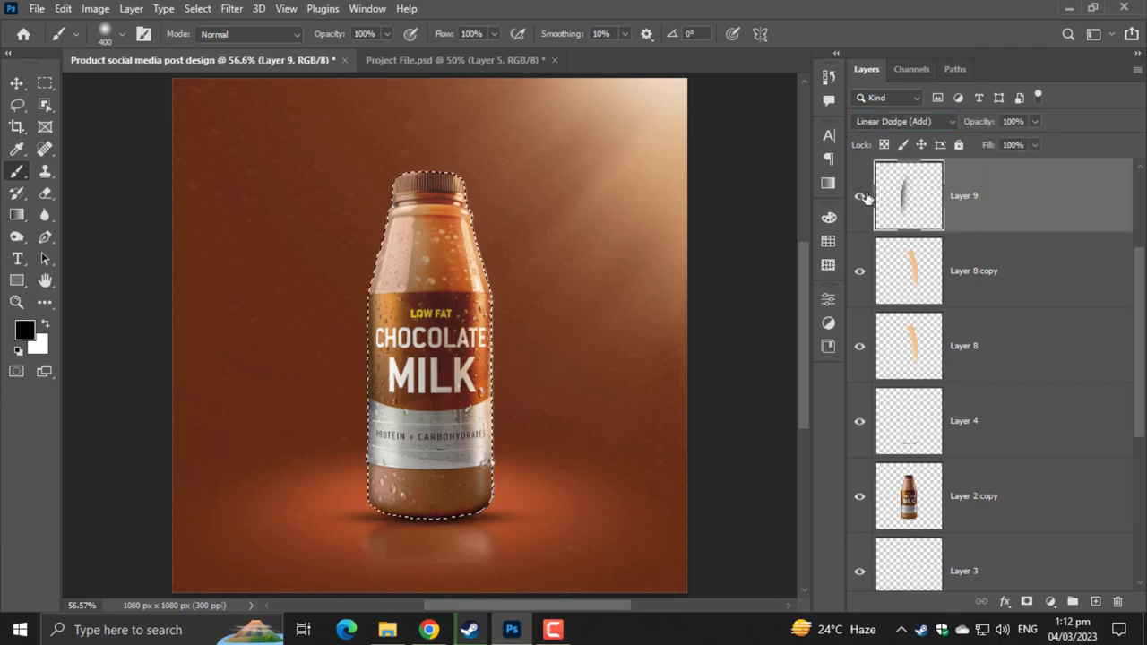
pyautogui.click(910, 123)
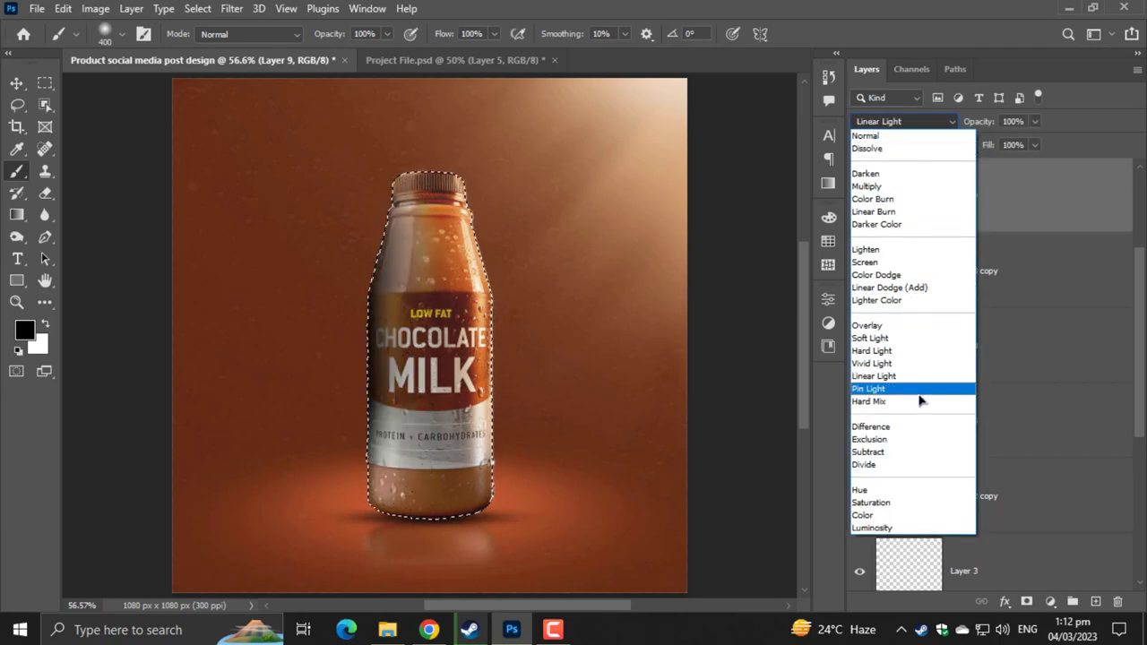
pyautogui.click(883, 326)
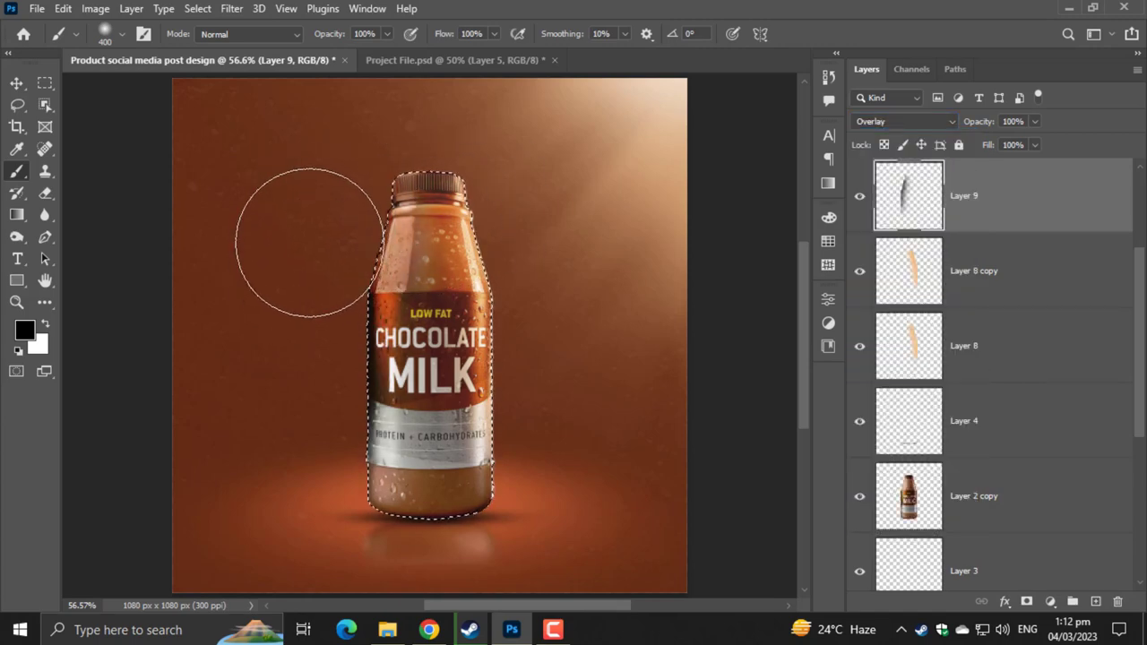
pyautogui.click(1034, 122)
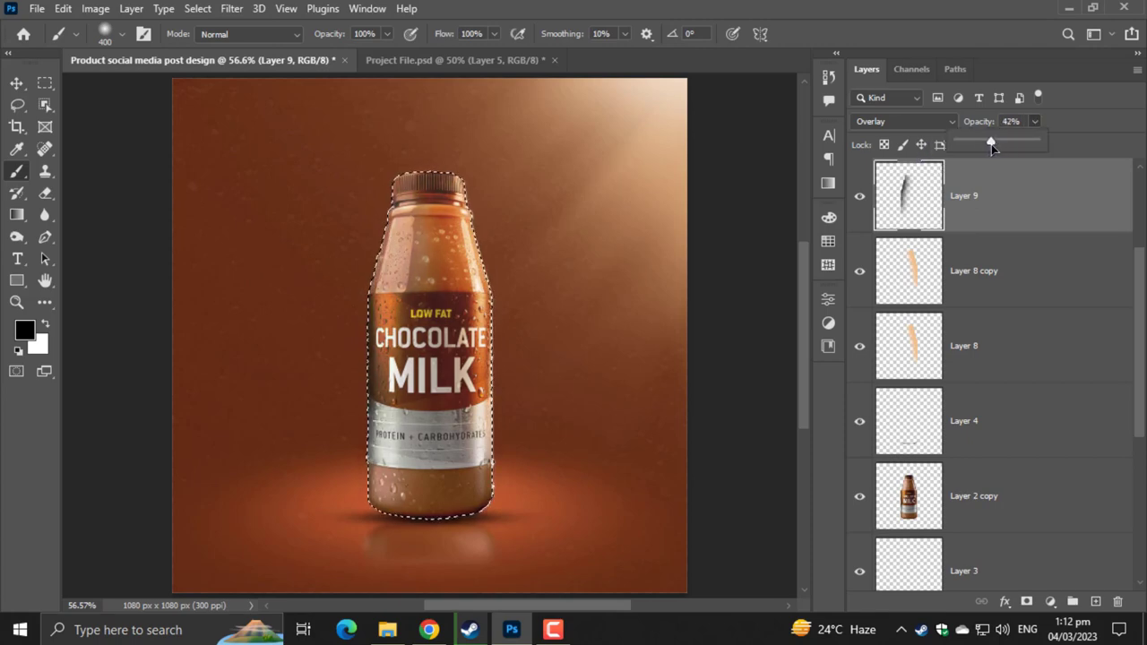
pyautogui.moveTo(974, 230); pyautogui.dragTo(969, 381)
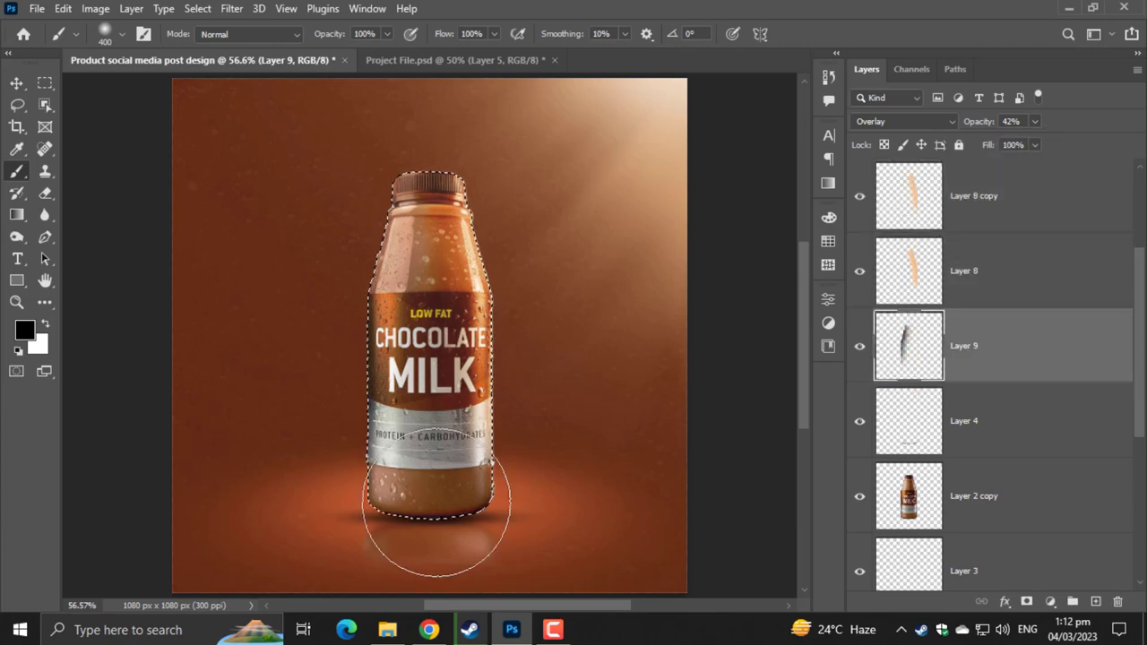
# - Merge Layer 8 copy and Layer 8 into one Overlay highlight layer
pyautogui.click(966, 228)
pyautogui.keyDown('shift'); pyautogui.click(970, 258); pyautogui.keyUp('shift')
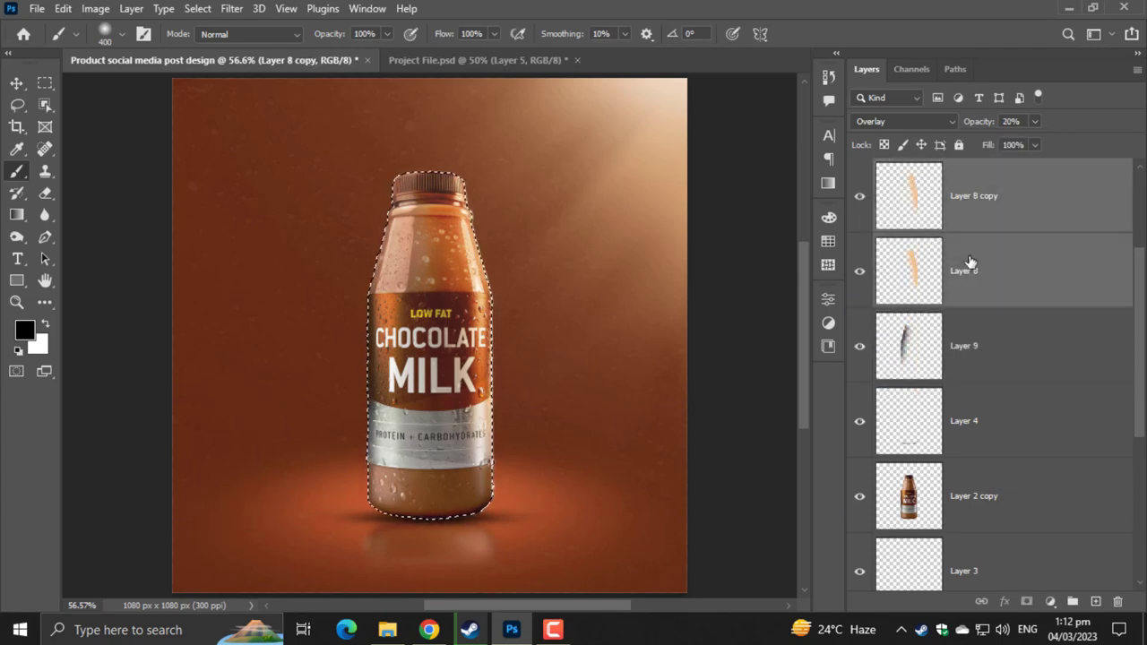
pyautogui.hotkey('ctrl', 'e')
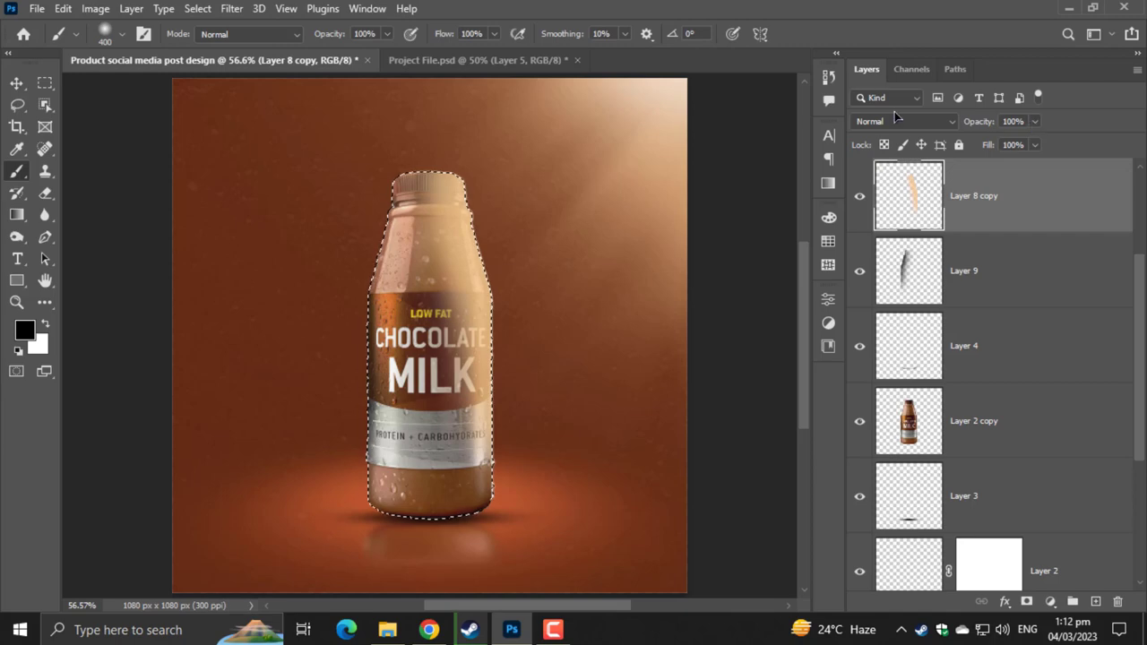
pyautogui.click(896, 120)
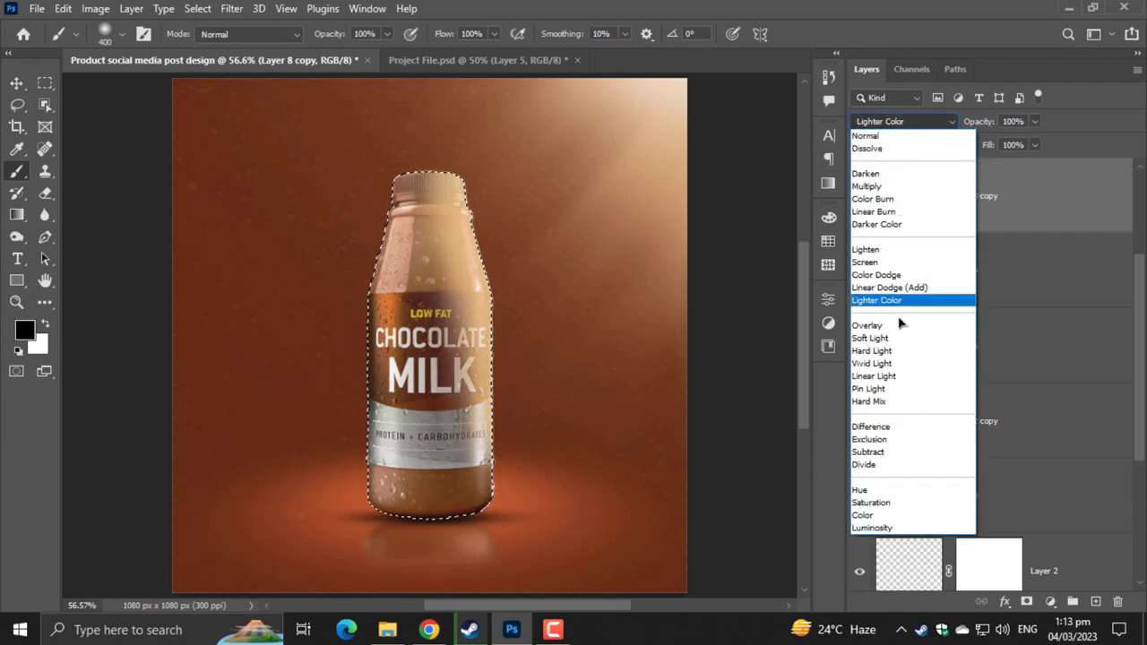
pyautogui.click(896, 325)
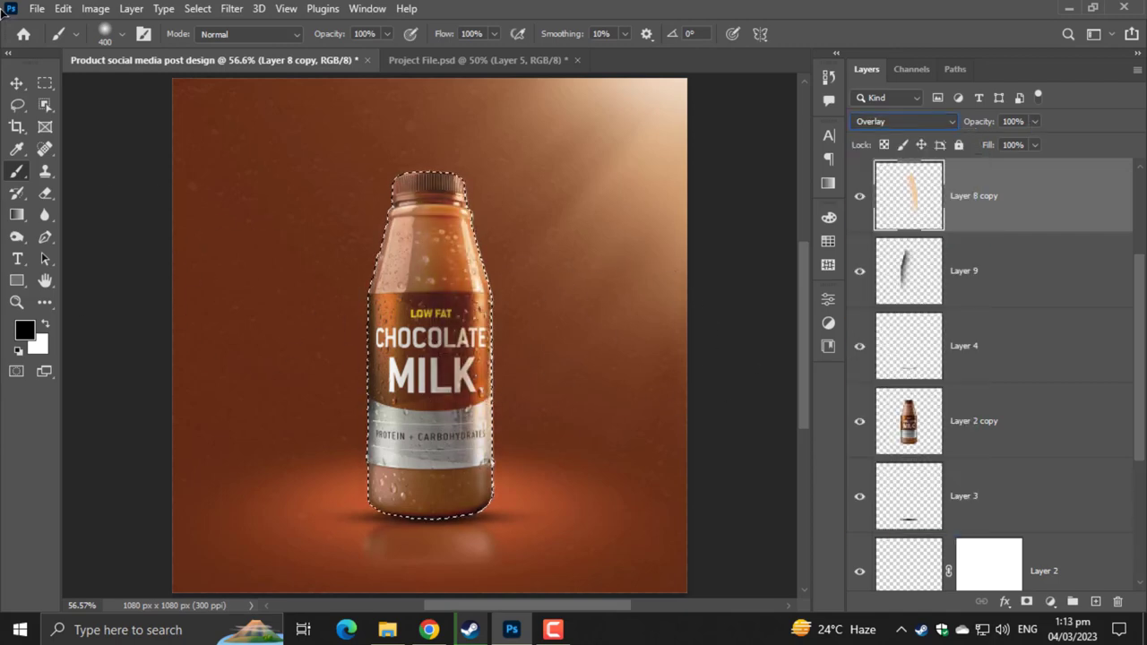
# - Deselect, zoom in on the bottle's top, and reload the bottle selection
pyautogui.hotkey('ctrl', 'd')
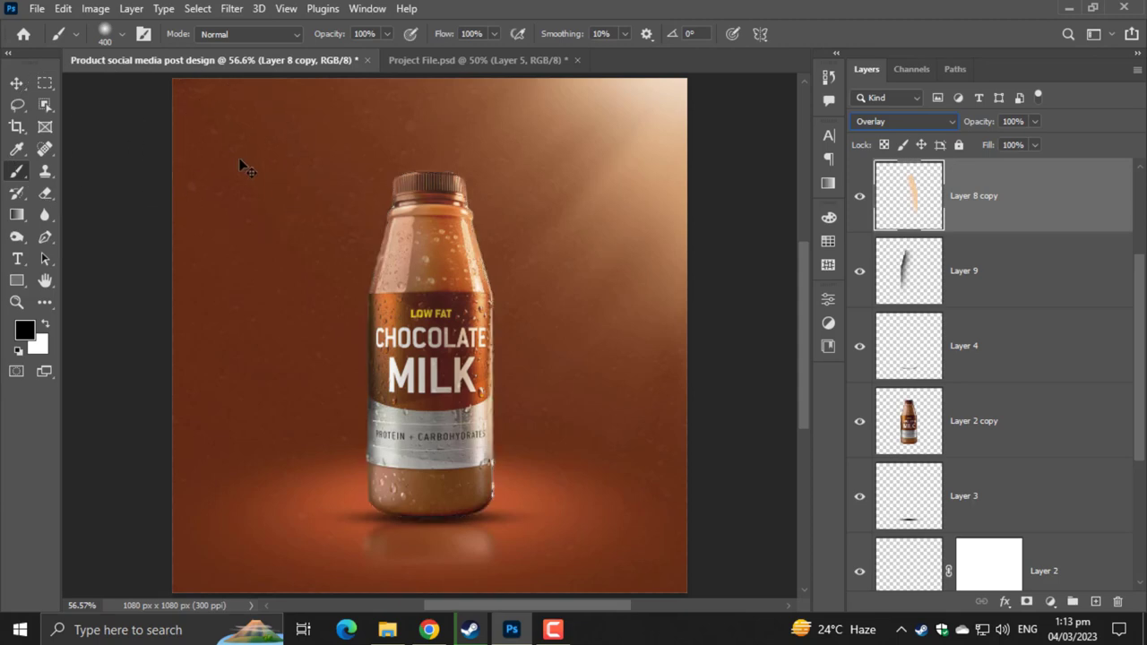
pyautogui.hotkey('ctrl', '+')
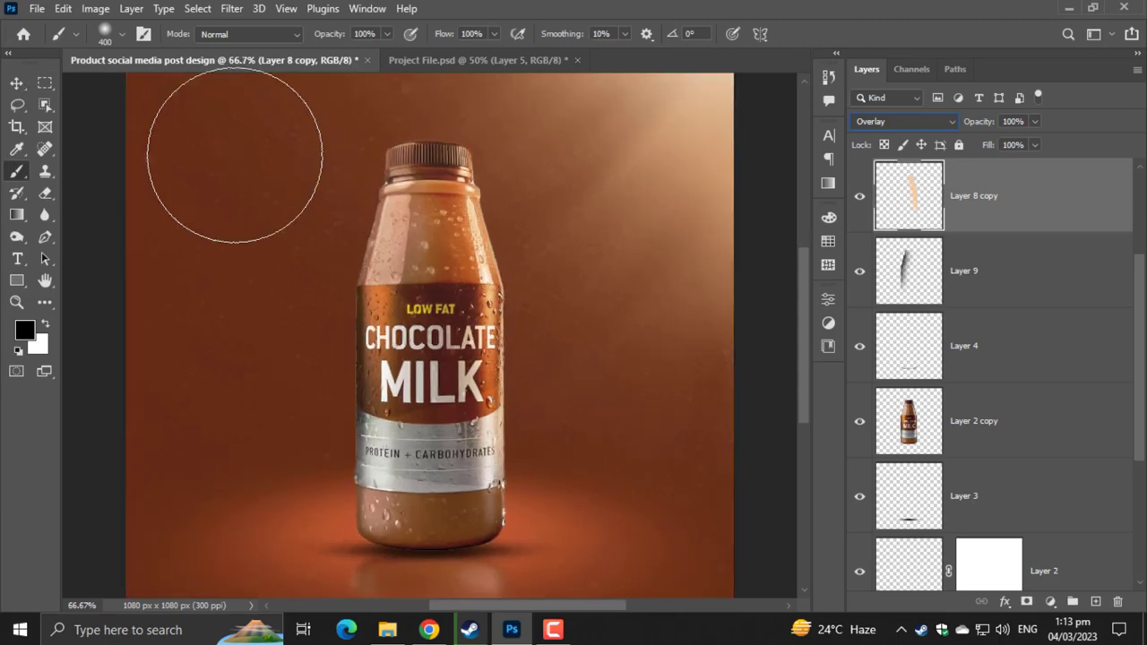
pyautogui.hotkey('ctrl', '+')
pyautogui.scroll(3, 358, 224)
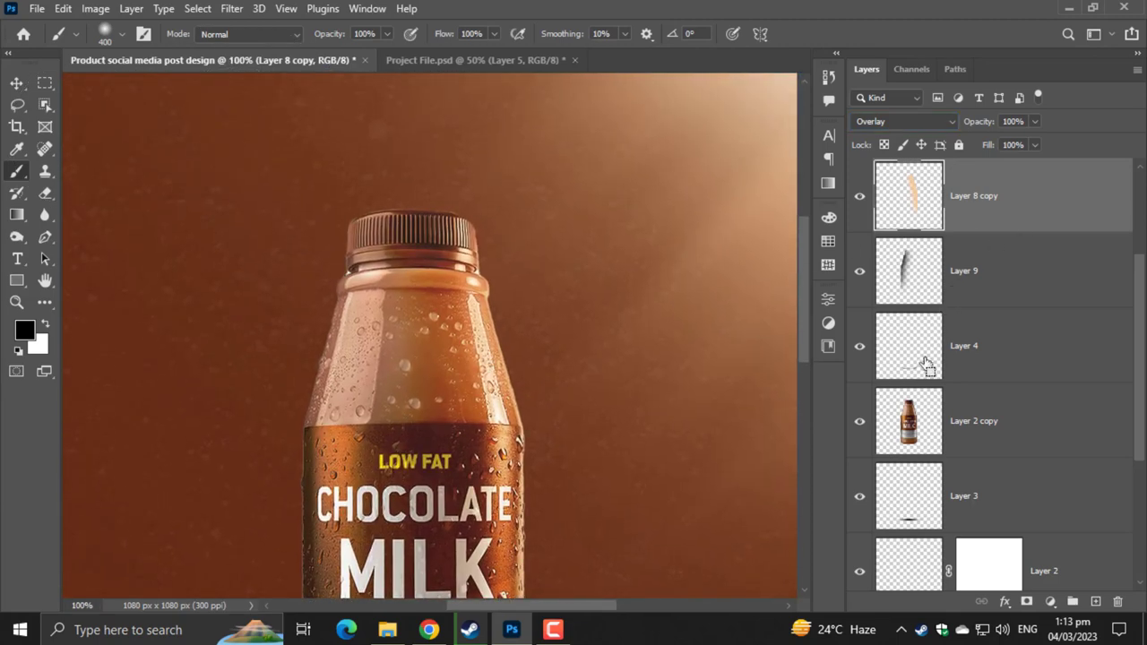
pyautogui.keyDown('ctrl'); pyautogui.click(901, 442); pyautogui.keyUp('ctrl')
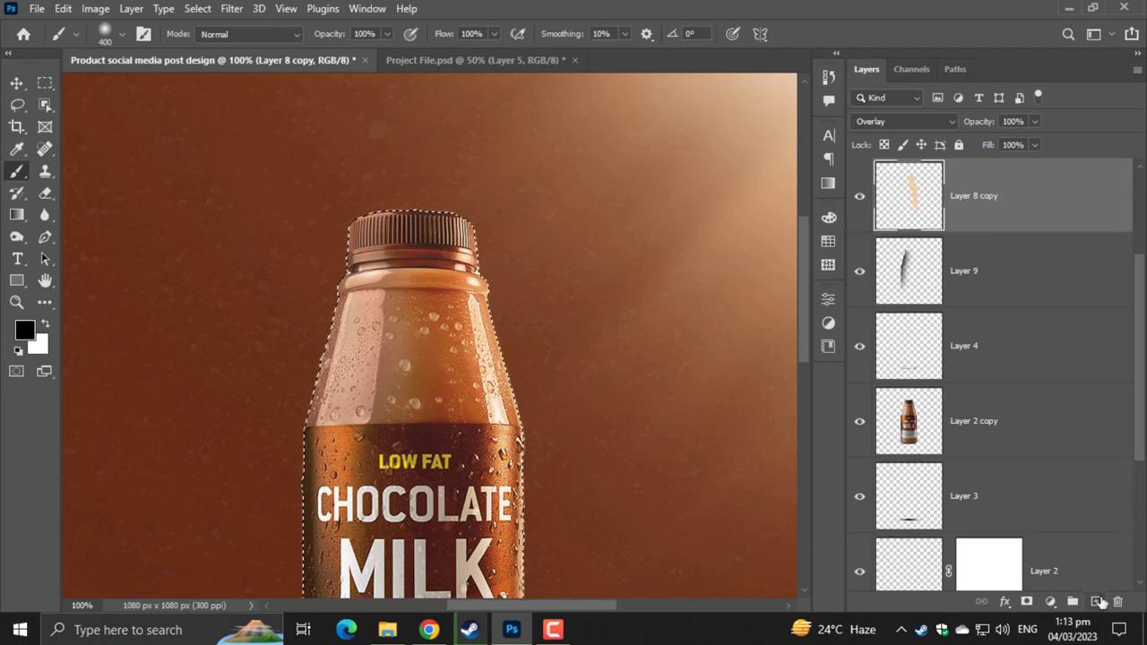
# - Add Layer 10 with white as the colour, blended in Overlay at lowered opacity
pyautogui.click(1101, 601)
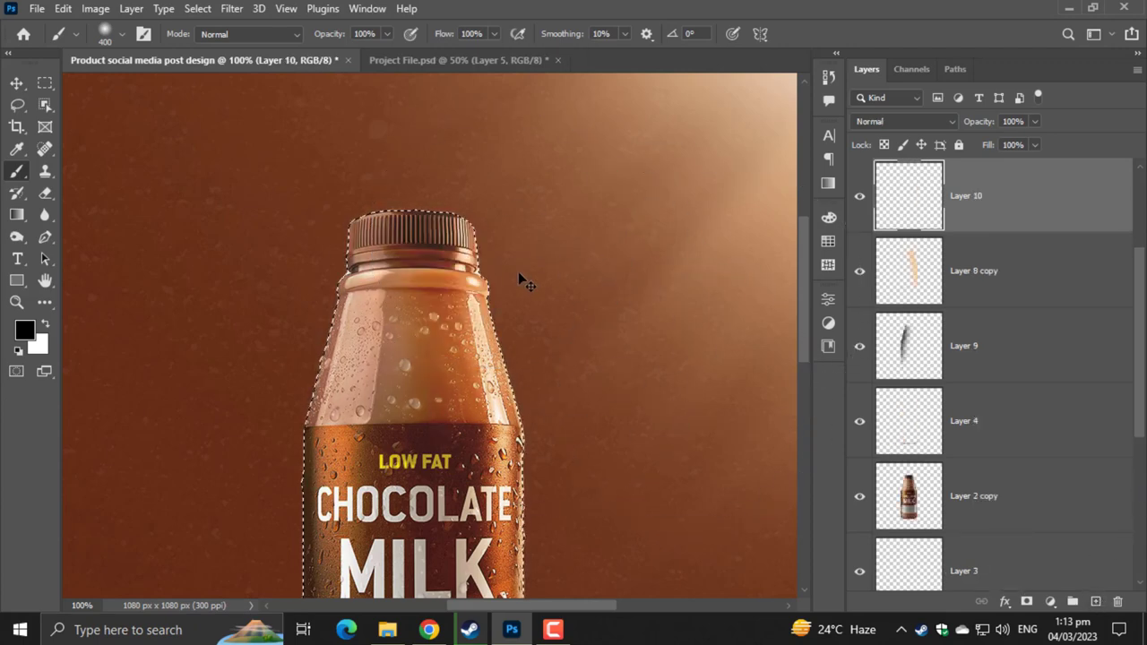
pyautogui.click(44, 325)
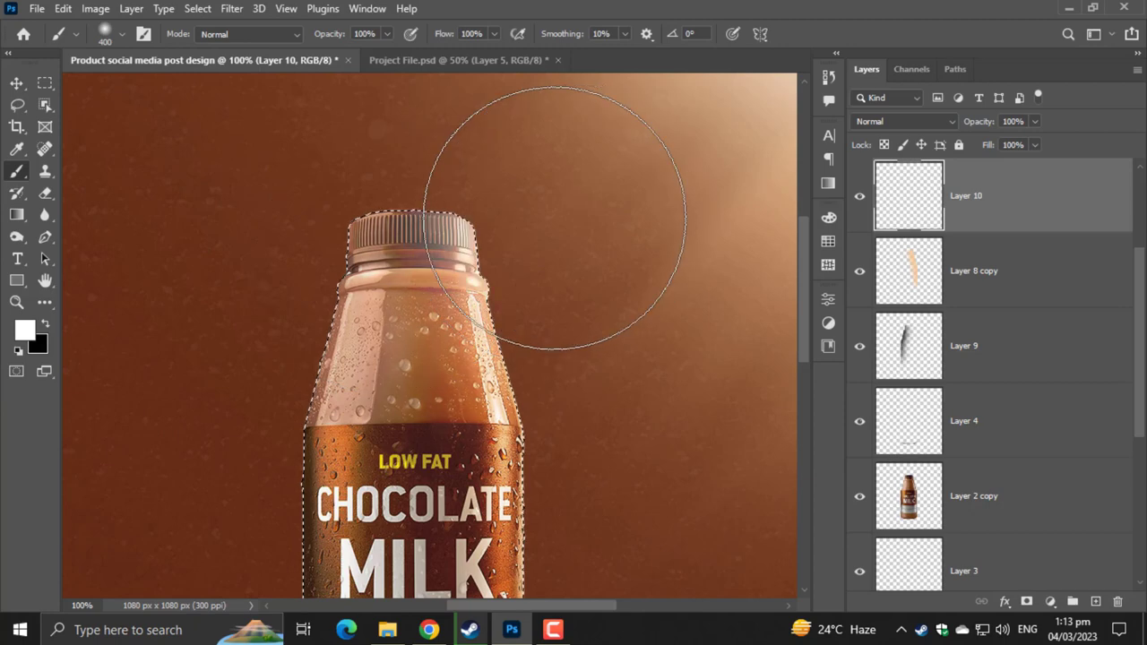
pyautogui.click(903, 121)
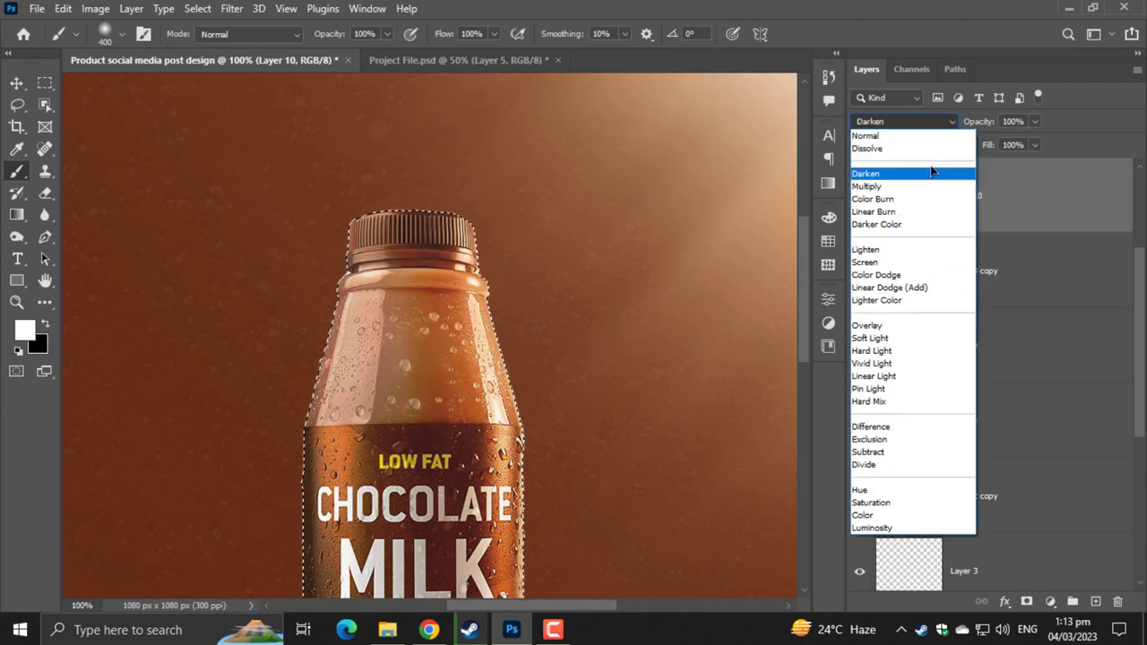
pyautogui.click(932, 327)
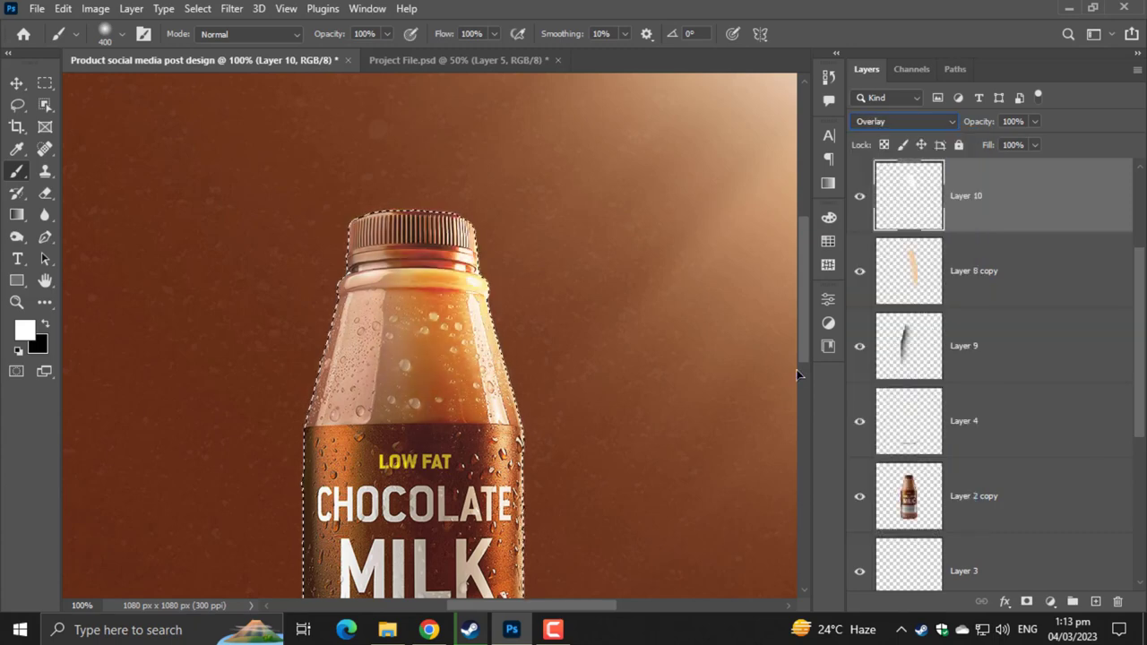
pyautogui.hotkey('ctrl', '0')
pyautogui.hotkey('ctrl', 'd')
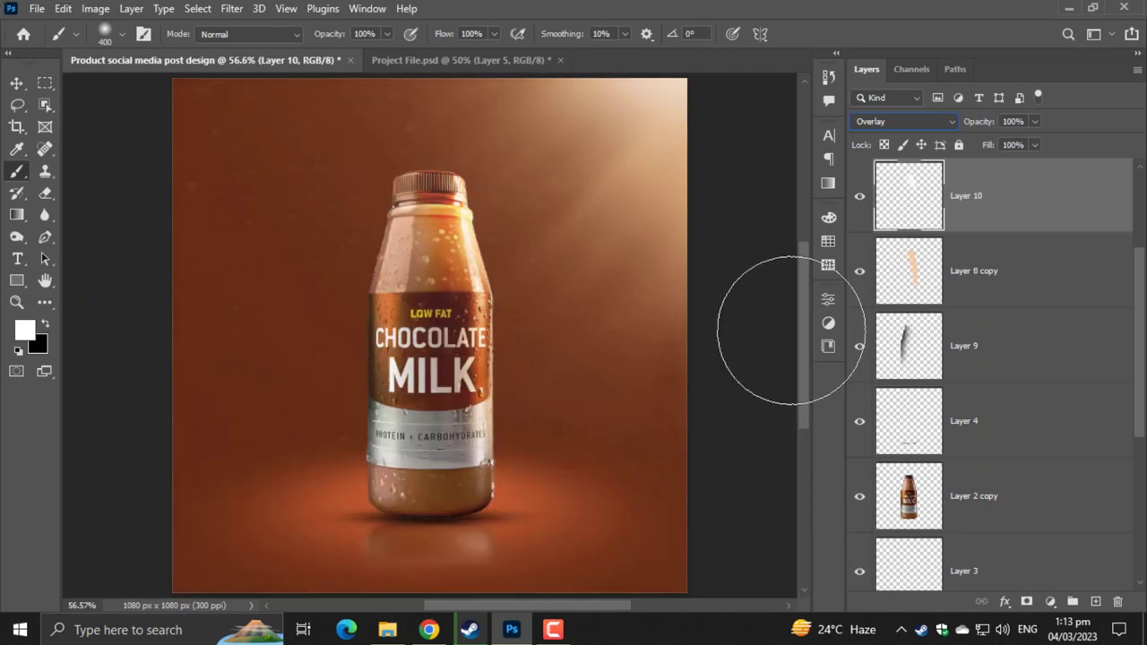
pyautogui.click(1035, 123)
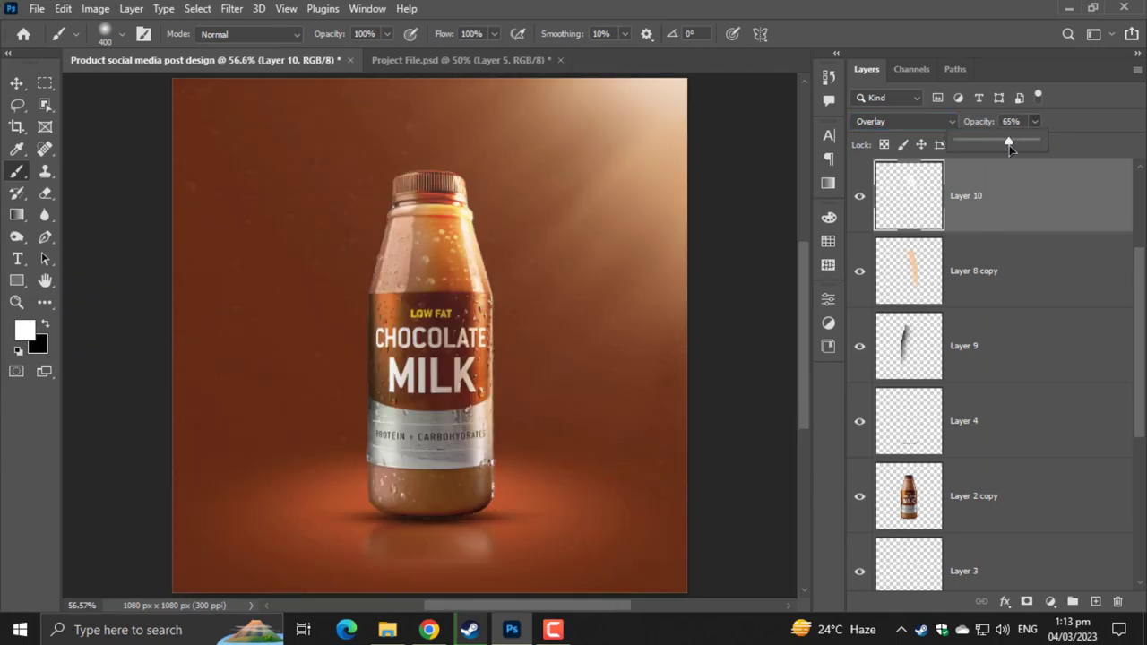
pyautogui.moveTo(1010, 145); pyautogui.dragTo(1019, 146)
# - Keep Layer 9 in Overlay and raise its opacity to 73%
pyautogui.click(972, 361)
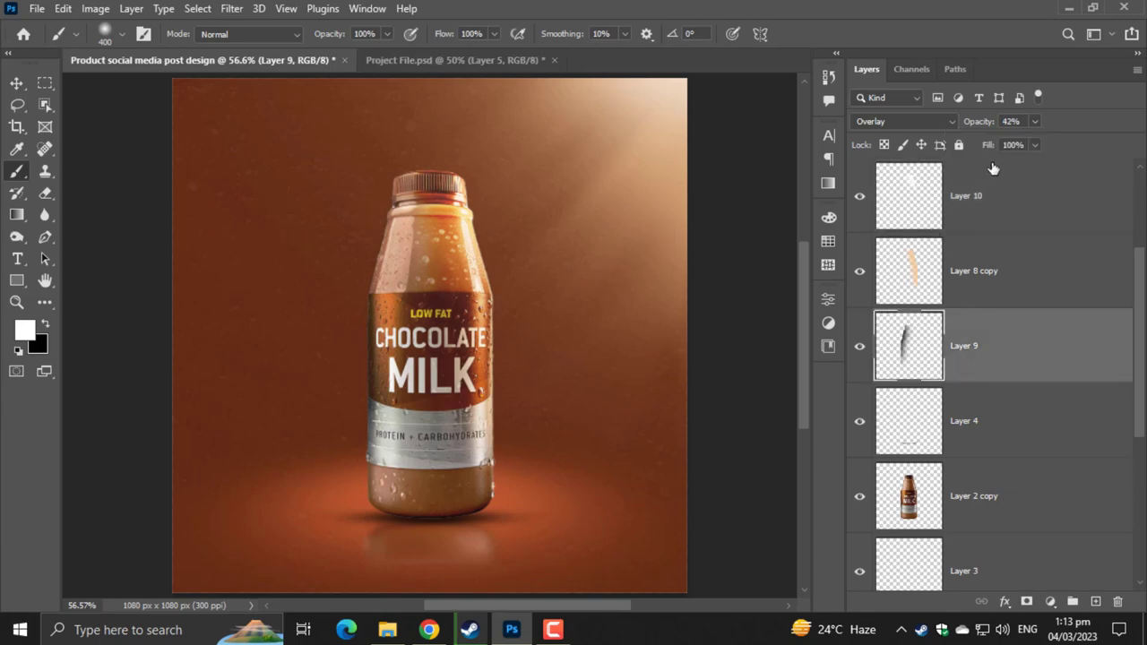
pyautogui.click(905, 125)
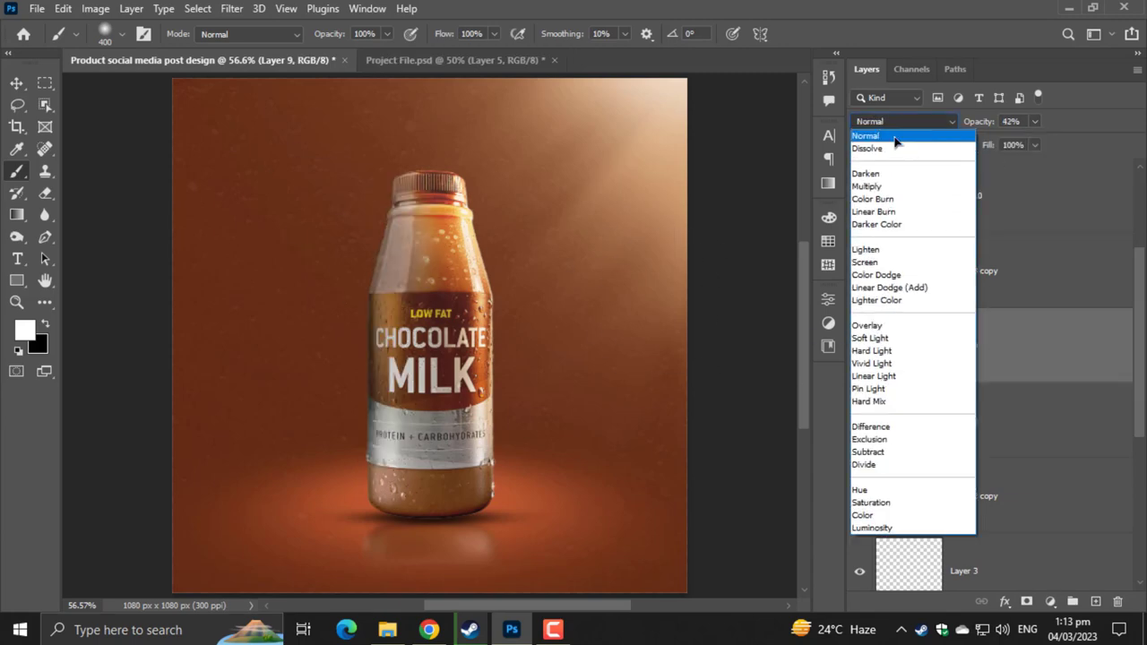
pyautogui.click(896, 326)
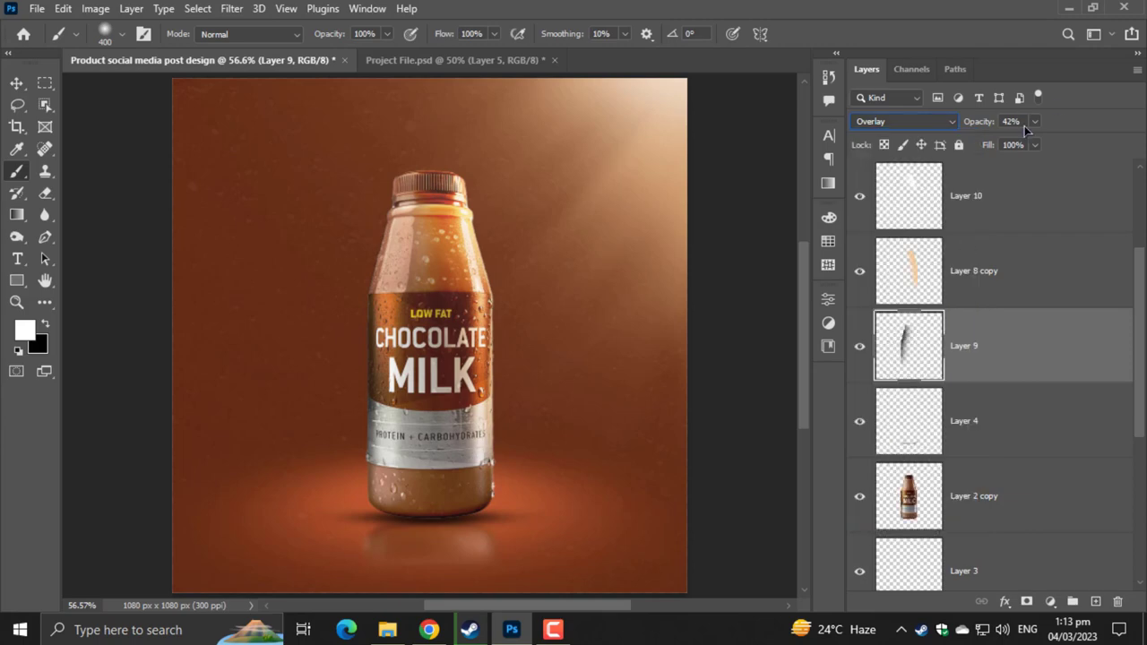
pyautogui.click(1035, 122)
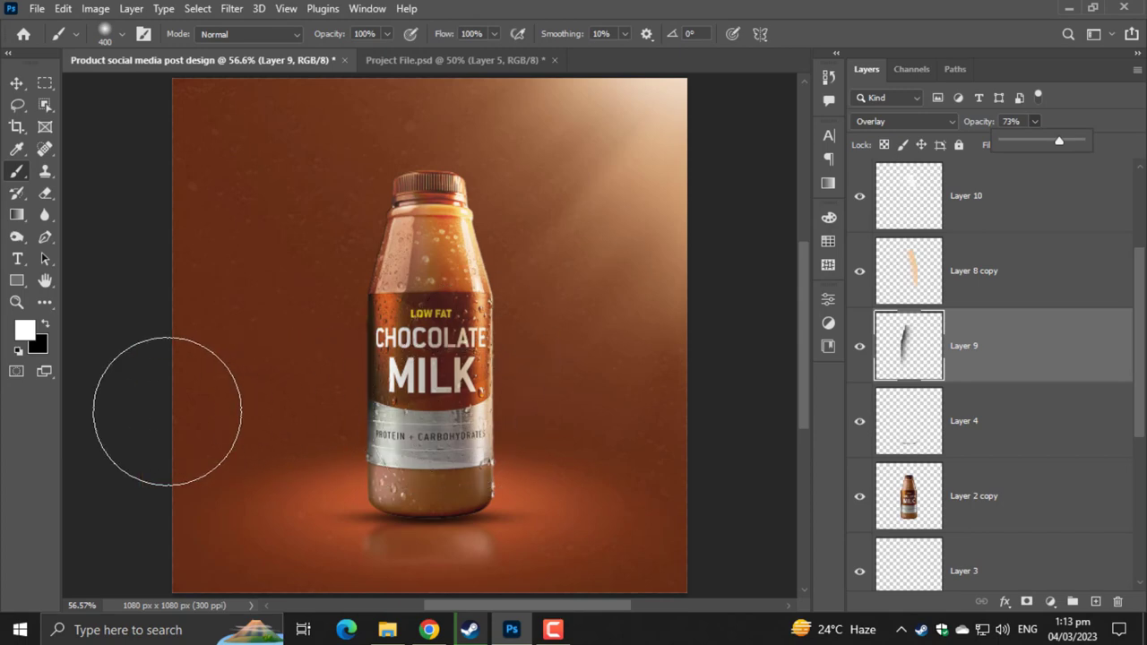
pyautogui.click(962, 496)
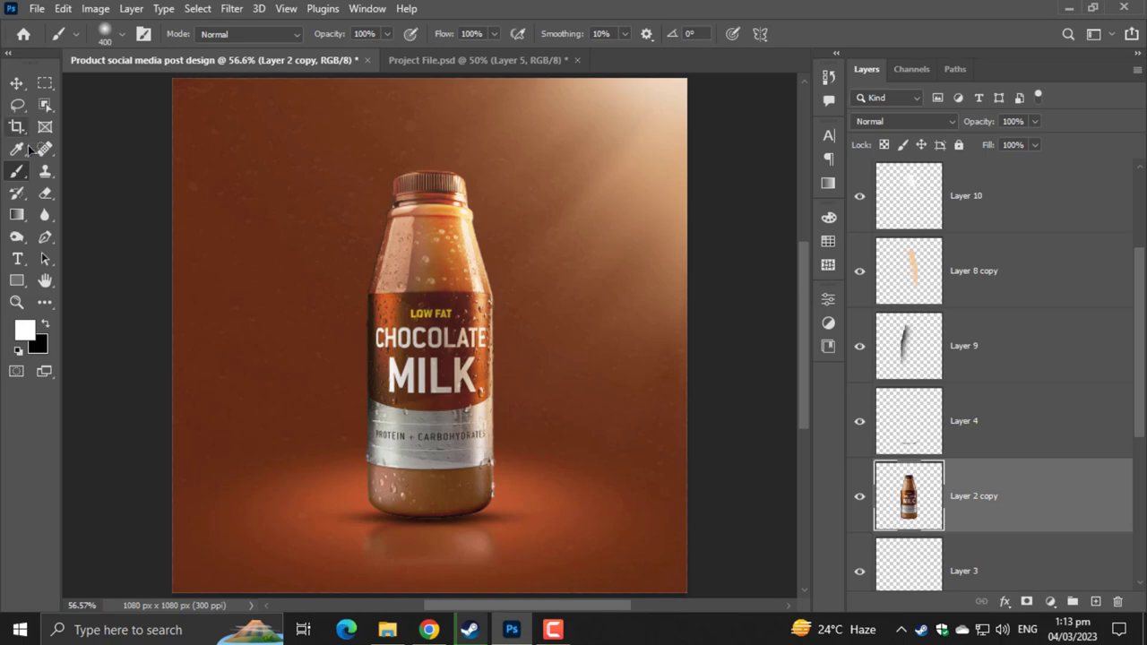
# - Quick-select the brown CHOCOLATE MILK label, subtracting stray areas at the right edge
pyautogui.click(45, 106)
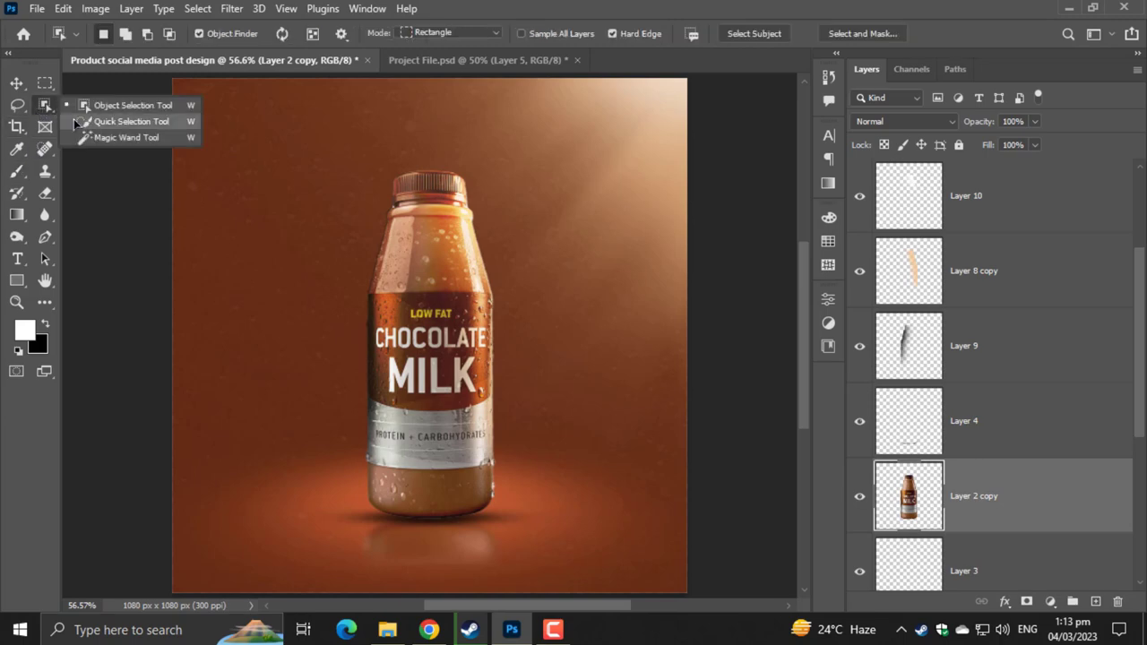
pyautogui.click(126, 121)
pyautogui.moveTo(403, 336)
pyautogui.mouseDown()
pyautogui.moveTo(452, 370)
pyautogui.moveTo(463, 403)
pyautogui.mouseUp()
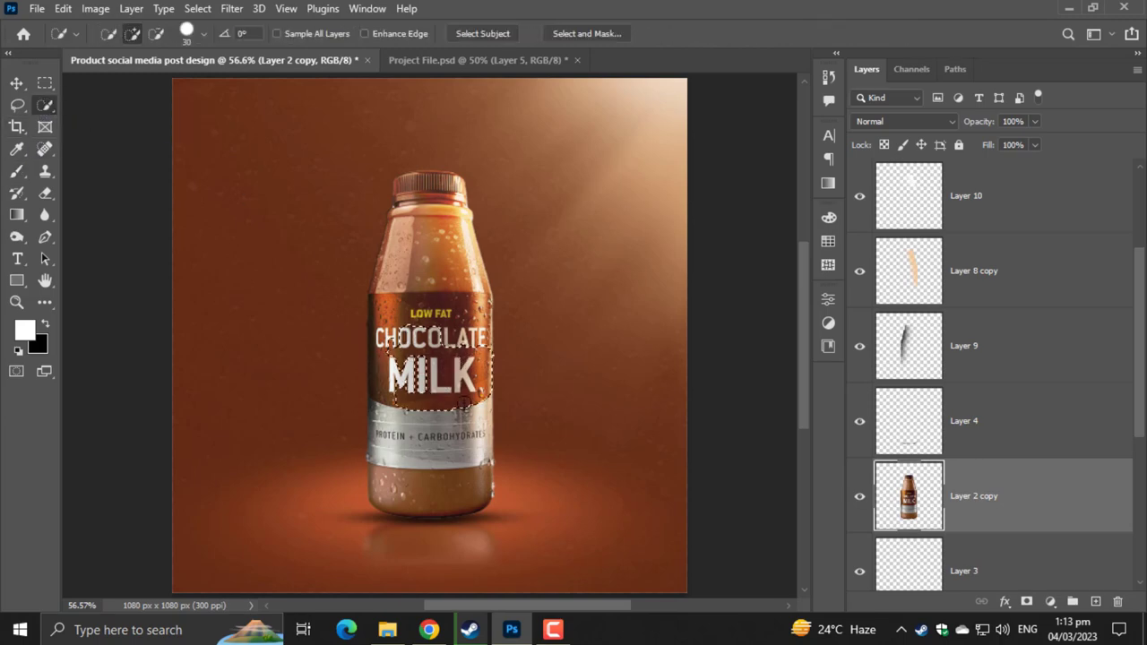
pyautogui.hotkey('ctrl', '+')
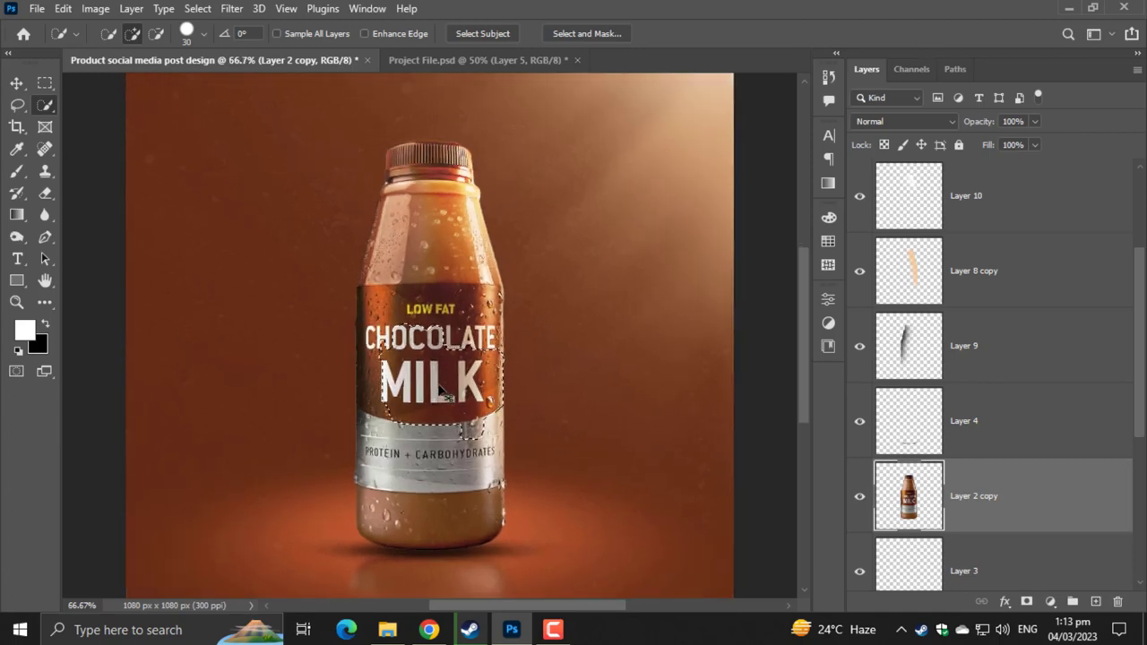
pyautogui.hotkey('ctrl', '+')
pyautogui.moveTo(439, 390)
pyautogui.mouseDown()
pyautogui.moveTo(525, 285)
pyautogui.moveTo(527, 224)
pyautogui.mouseUp()
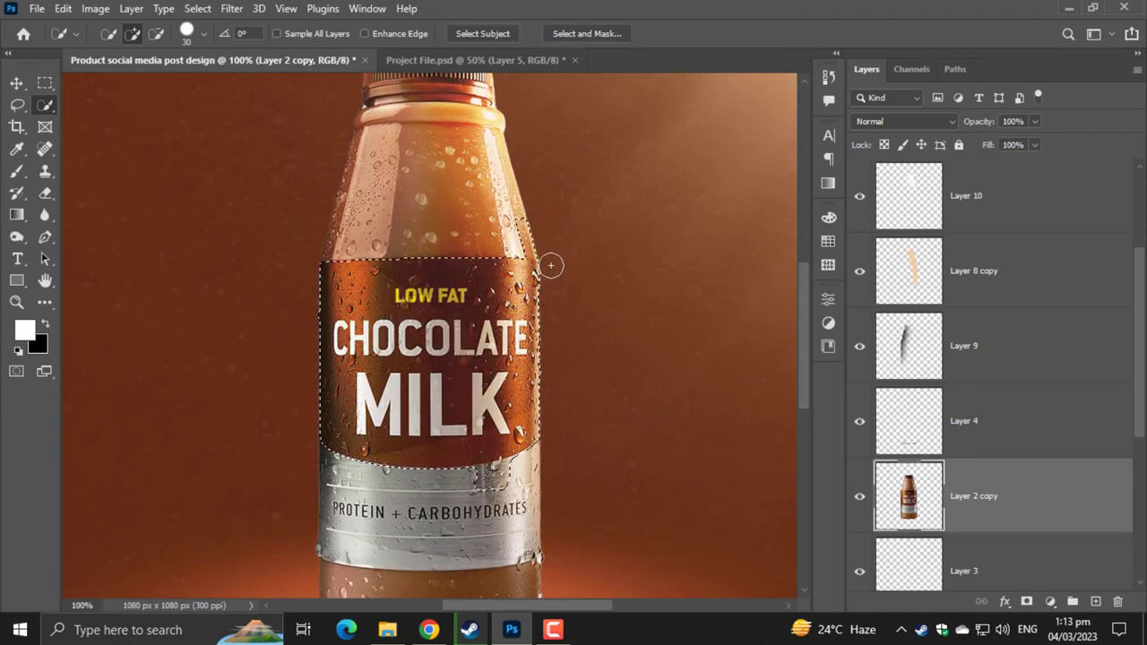
pyautogui.press('alt')
pyautogui.keyDown('alt'); pyautogui.click(491, 238); pyautogui.keyUp('alt')
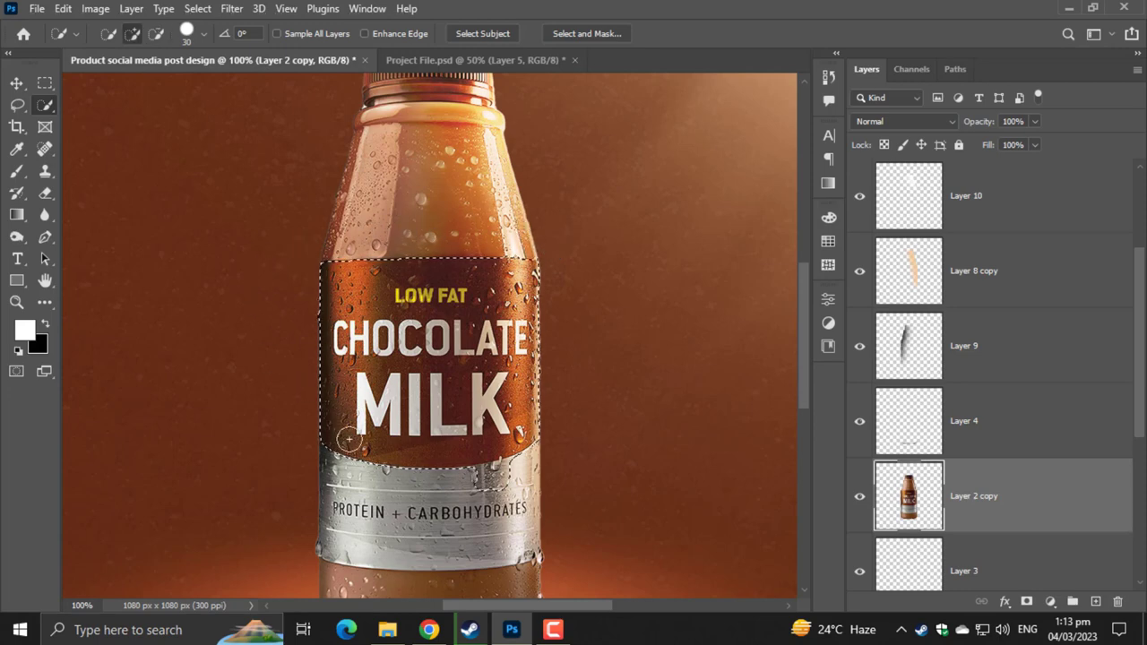
pyautogui.keyDown('alt'); pyautogui.click(512, 472); pyautogui.keyUp('alt')
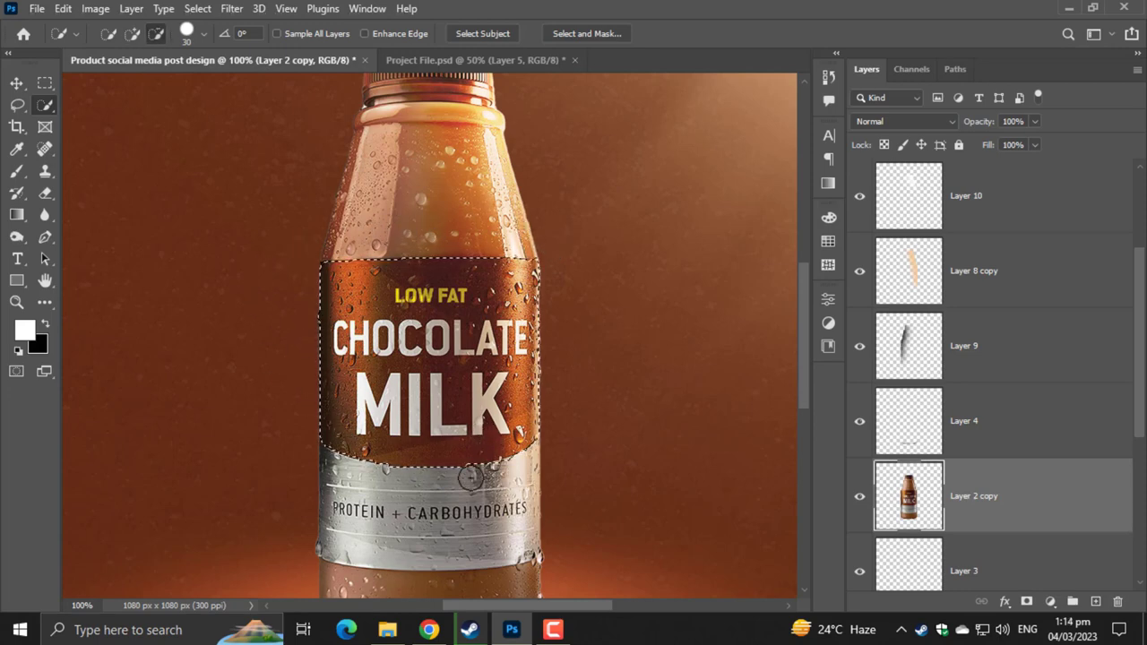
# - Refine the label's bottom edge and copy the selection to a new Layer 11
pyautogui.hotkey('ctrl', '+')
pyautogui.hotkey('ctrl', '+')
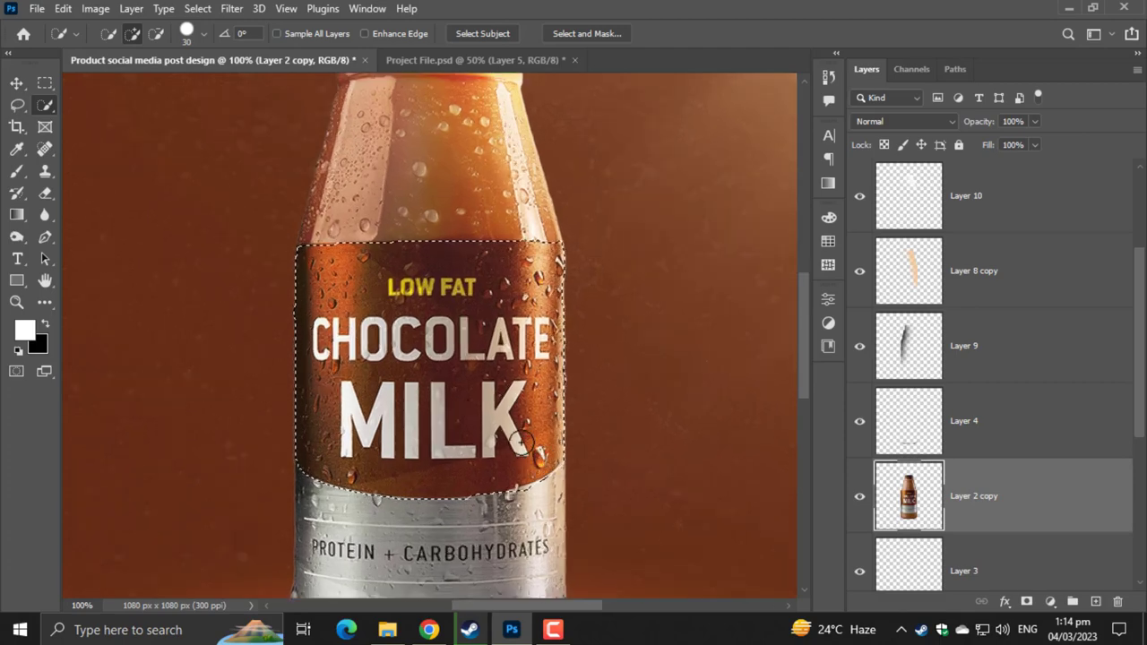
pyautogui.scroll(-2, 521, 442)
pyautogui.scroll(-3, 511, 484)
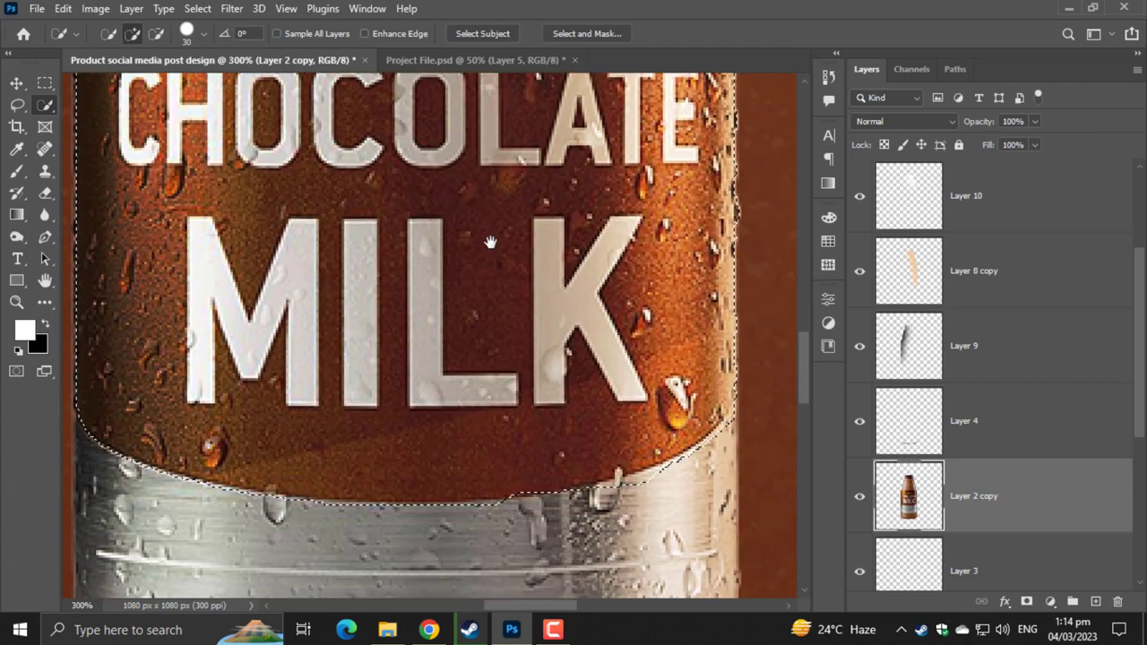
pyautogui.moveTo(491, 560); pyautogui.dragTo(120, 538)
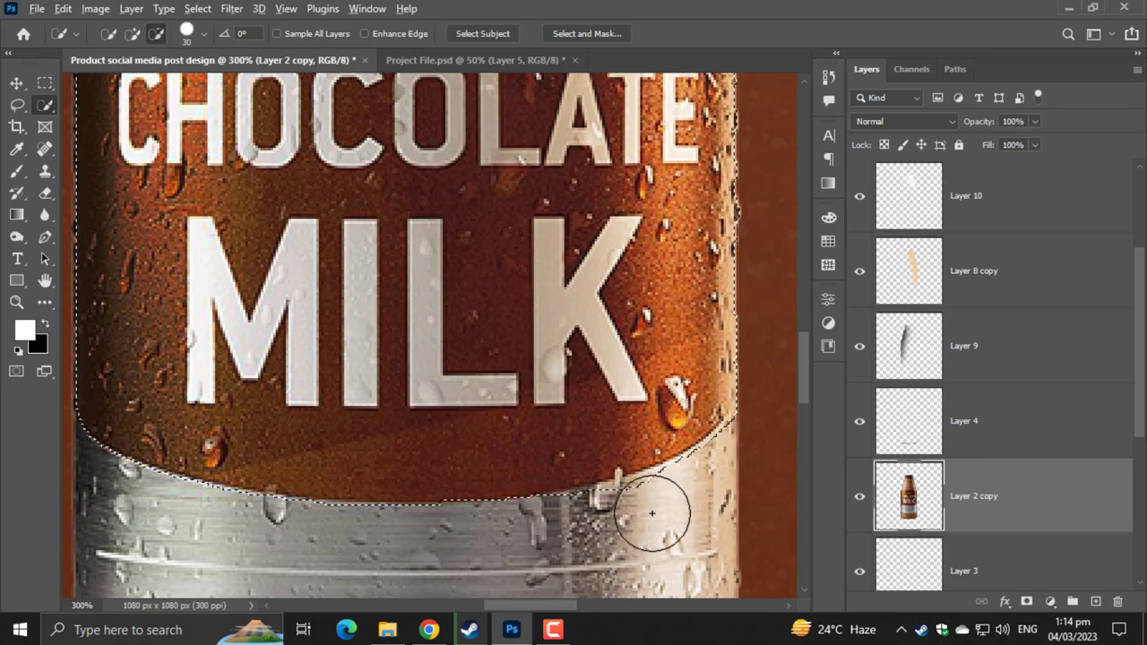
pyautogui.keyDown('alt'); pyautogui.moveTo(744, 536); pyautogui.dragTo(652, 513); pyautogui.keyUp('alt')
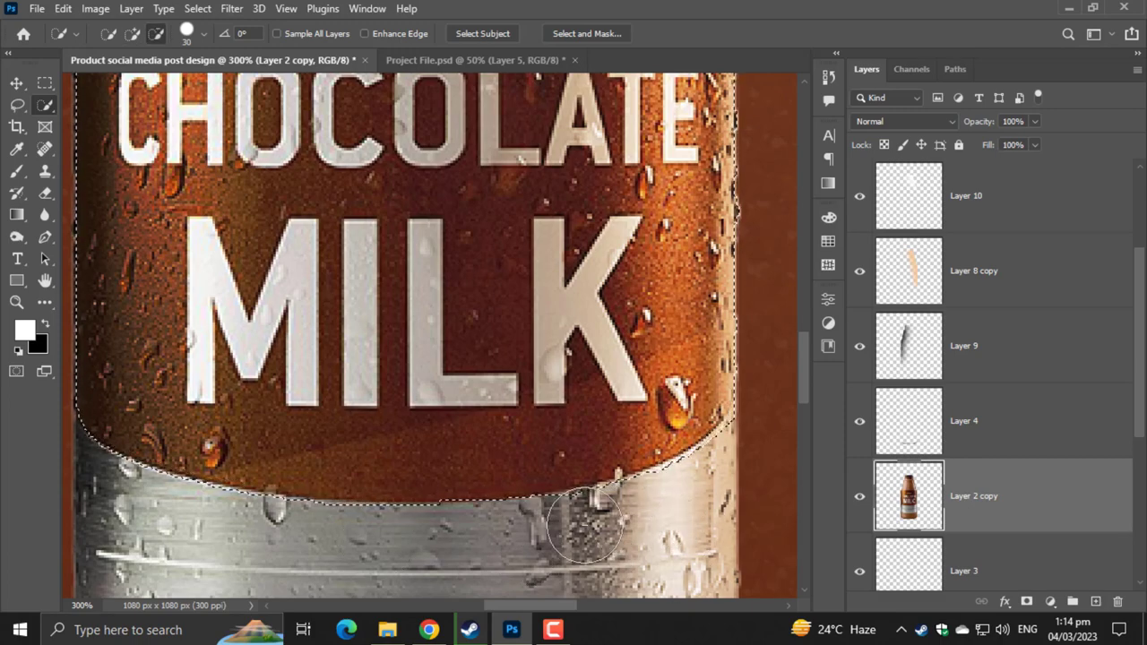
pyautogui.rightClick(557, 372)
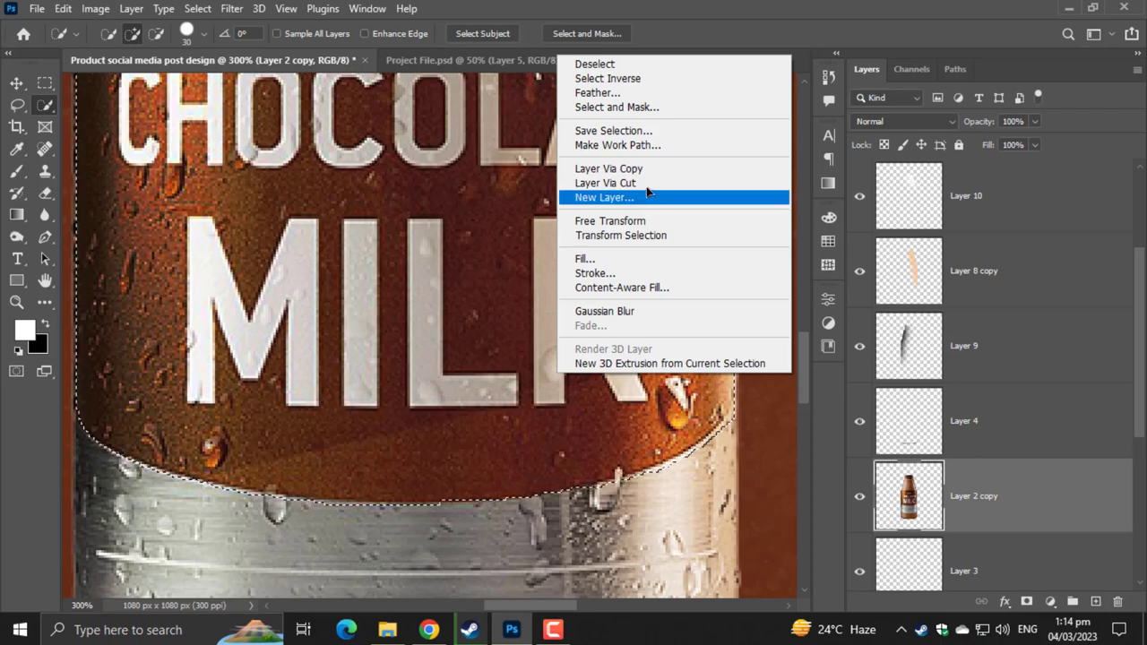
pyautogui.click(646, 173)
# - Apply Levels with input values 9, 1.27 and 245 to the Layer 11 label
pyautogui.hotkey('ctrl', '0')
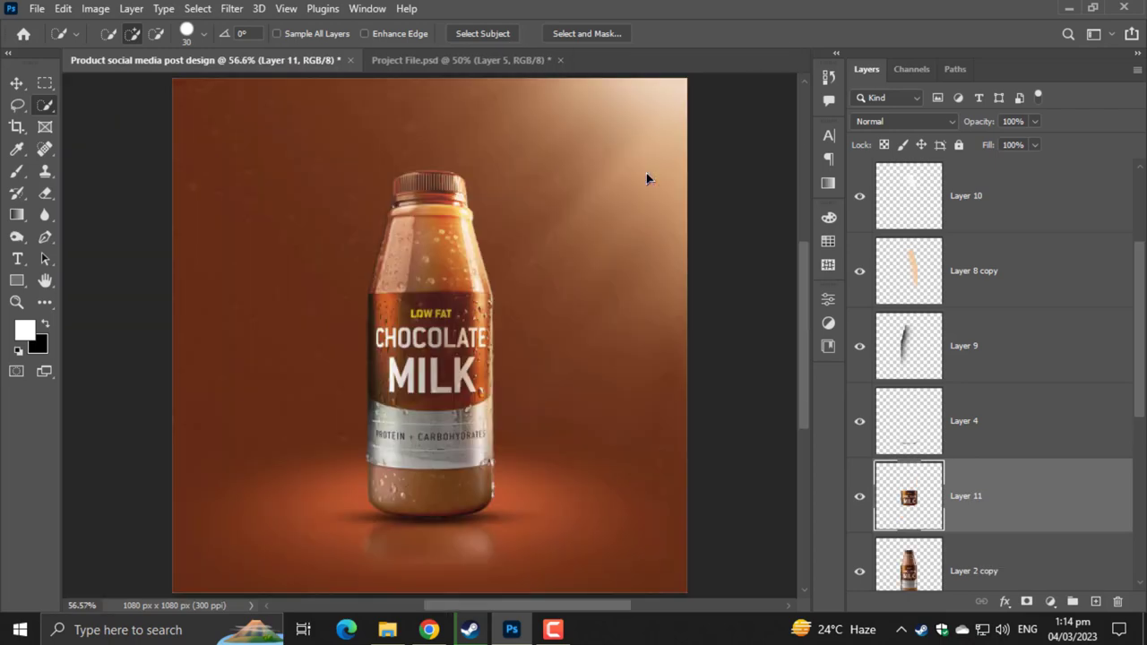
pyautogui.hotkey('ctrl', 'l')
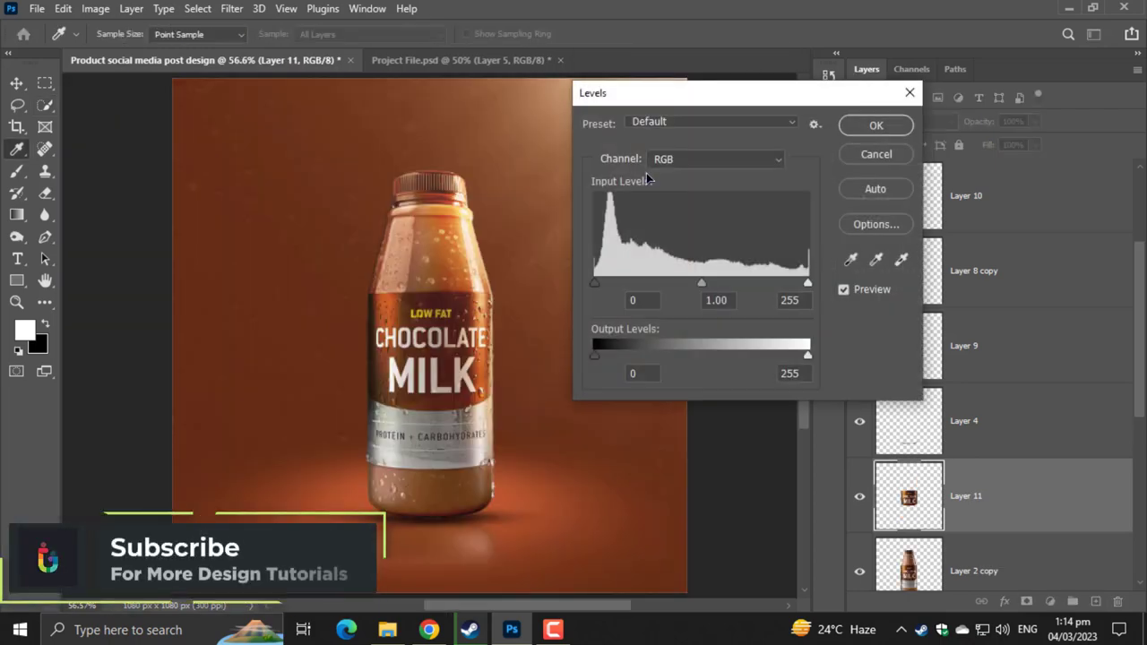
pyautogui.moveTo(688, 282)
pyautogui.mouseDown()
pyautogui.moveTo(694, 299)
pyautogui.moveTo(683, 299)
pyautogui.mouseUp()
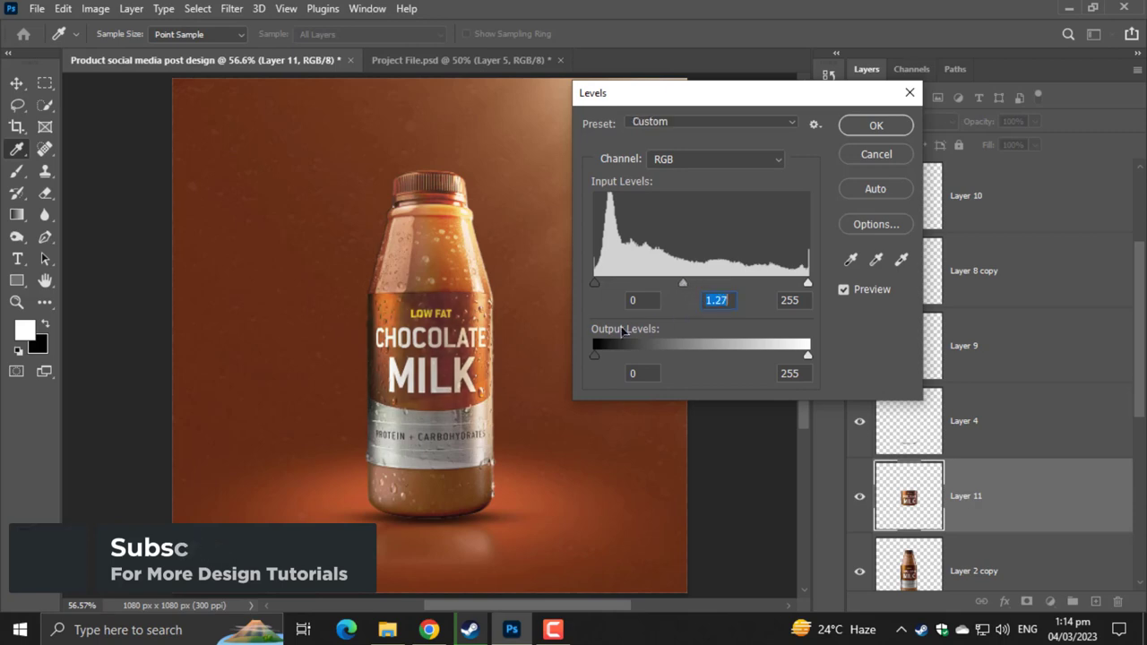
pyautogui.moveTo(595, 283); pyautogui.dragTo(602, 283)
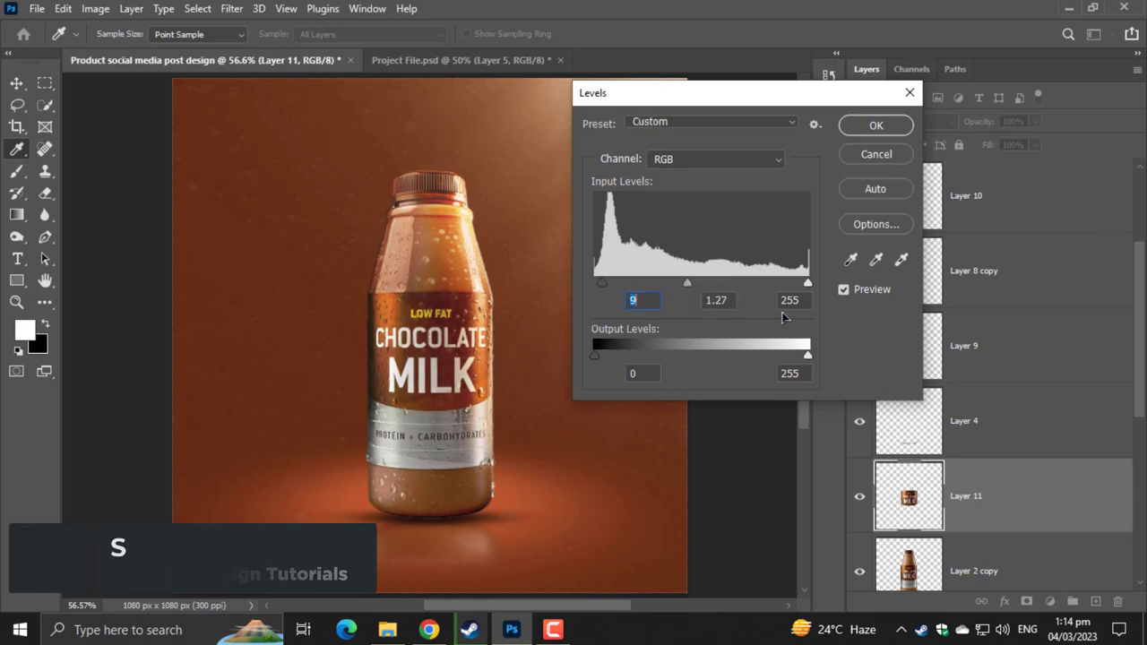
pyautogui.moveTo(807, 283)
pyautogui.mouseDown()
pyautogui.moveTo(790, 284)
pyautogui.moveTo(813, 293)
pyautogui.moveTo(804, 300)
pyautogui.mouseUp()
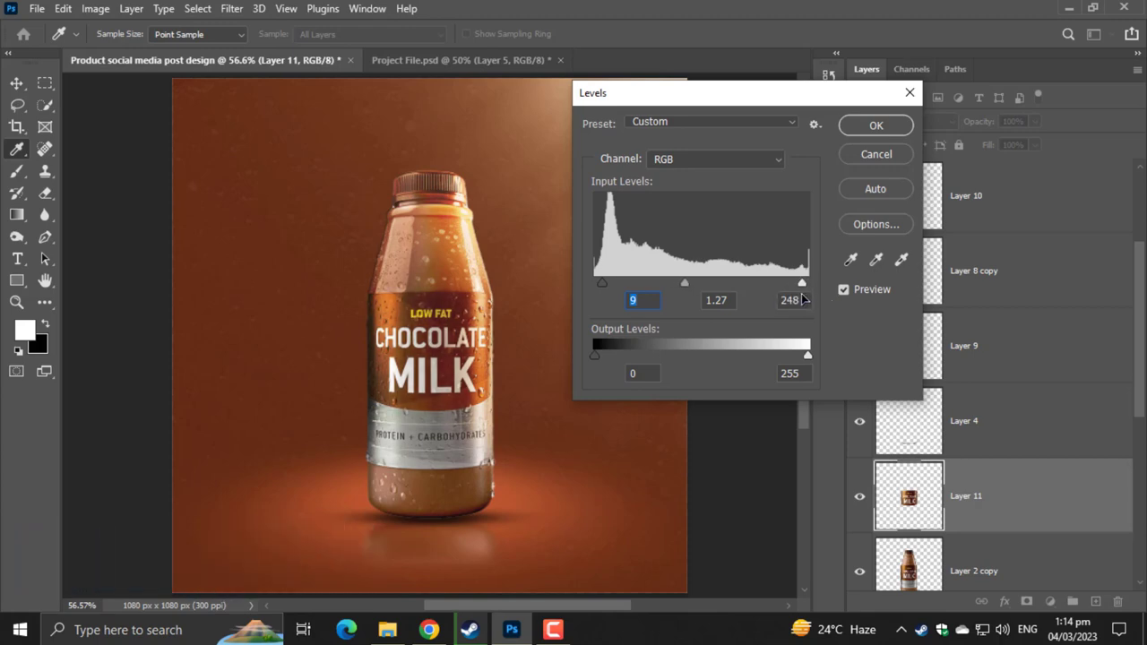
pyautogui.click(875, 126)
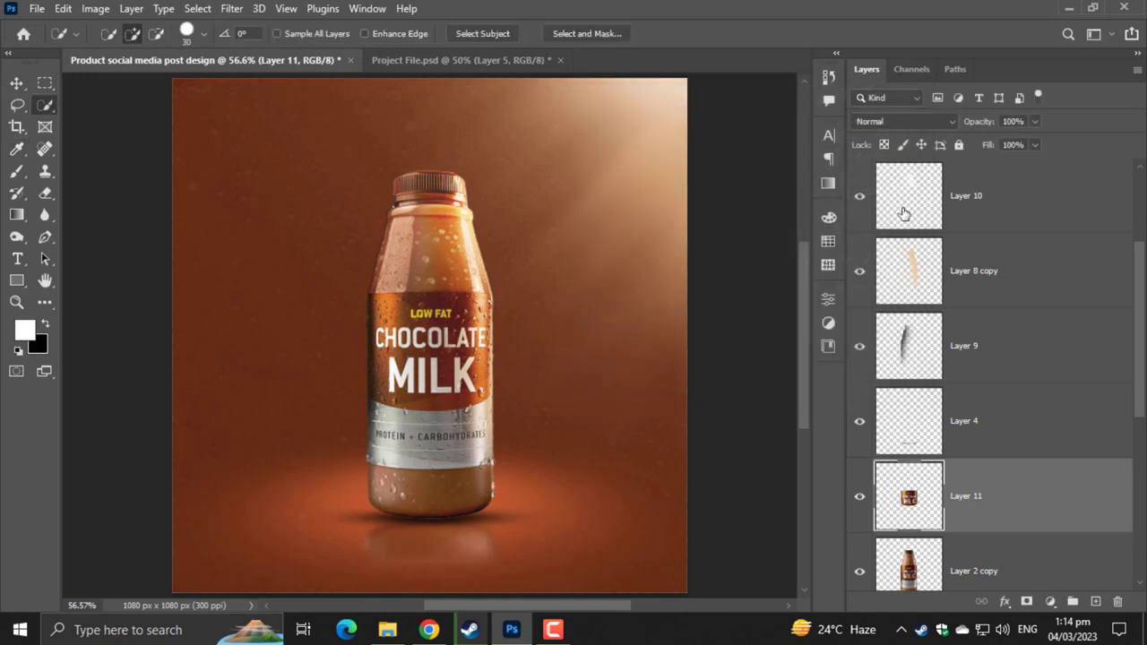
# - Compare Layer 9's shading on and off, then lower its opacity to 27%
pyautogui.click(861, 347)
pyautogui.click(861, 347)
pyautogui.click(866, 350)
pyautogui.click(860, 347)
pyautogui.click(929, 354)
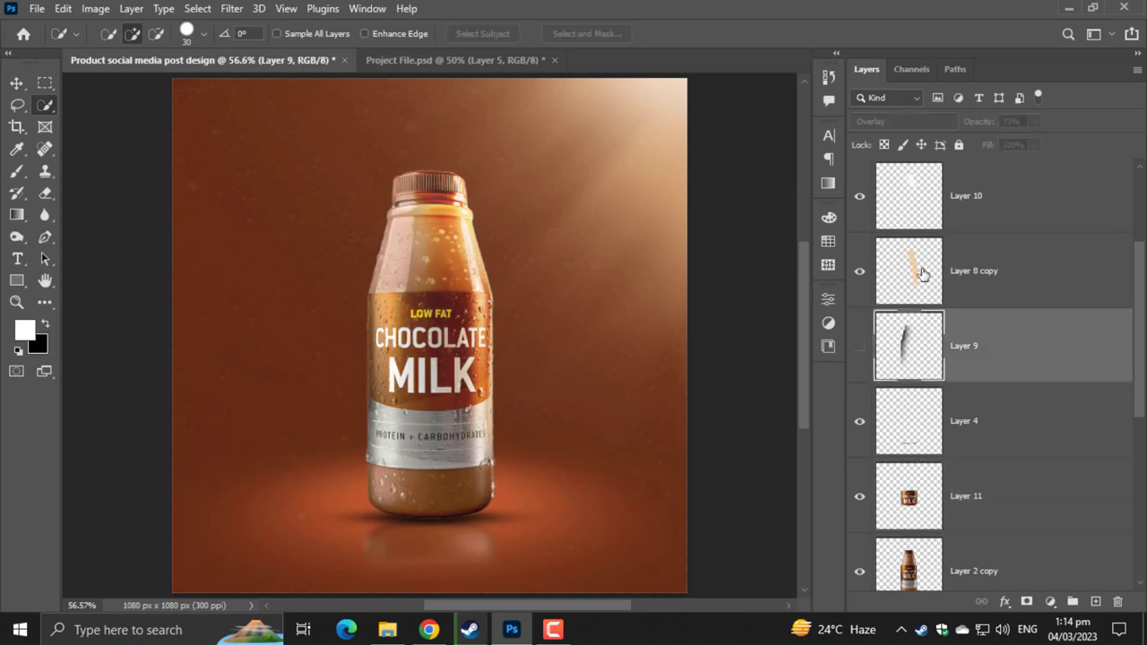
pyautogui.click(859, 347)
pyautogui.click(1034, 122)
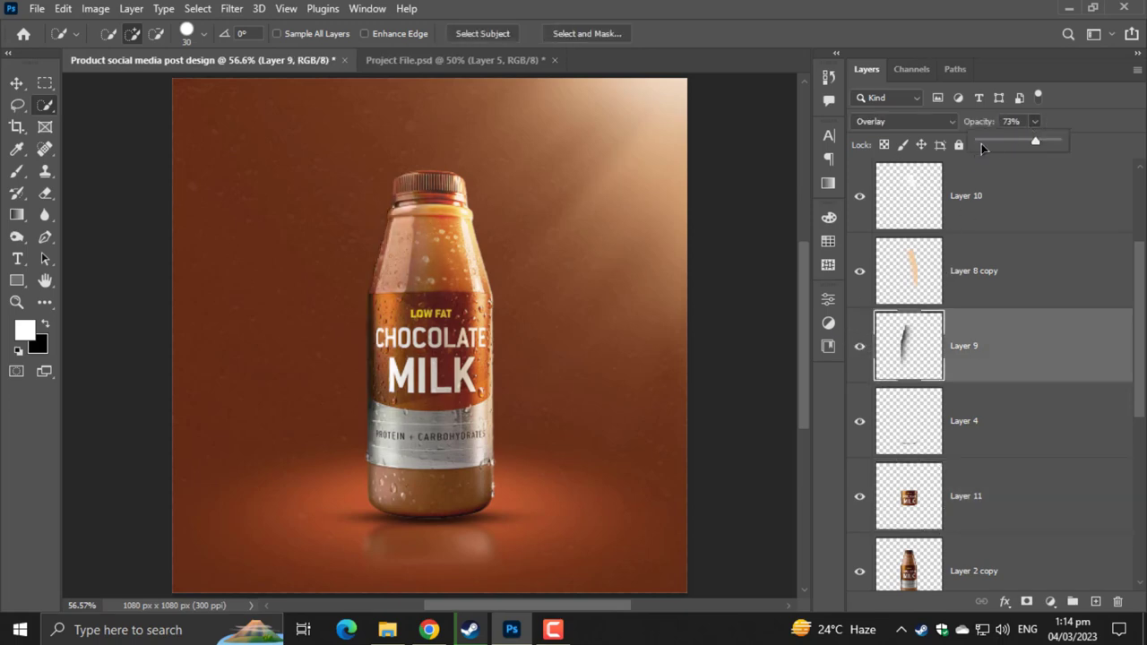
pyautogui.moveTo(982, 144); pyautogui.dragTo(993, 141)
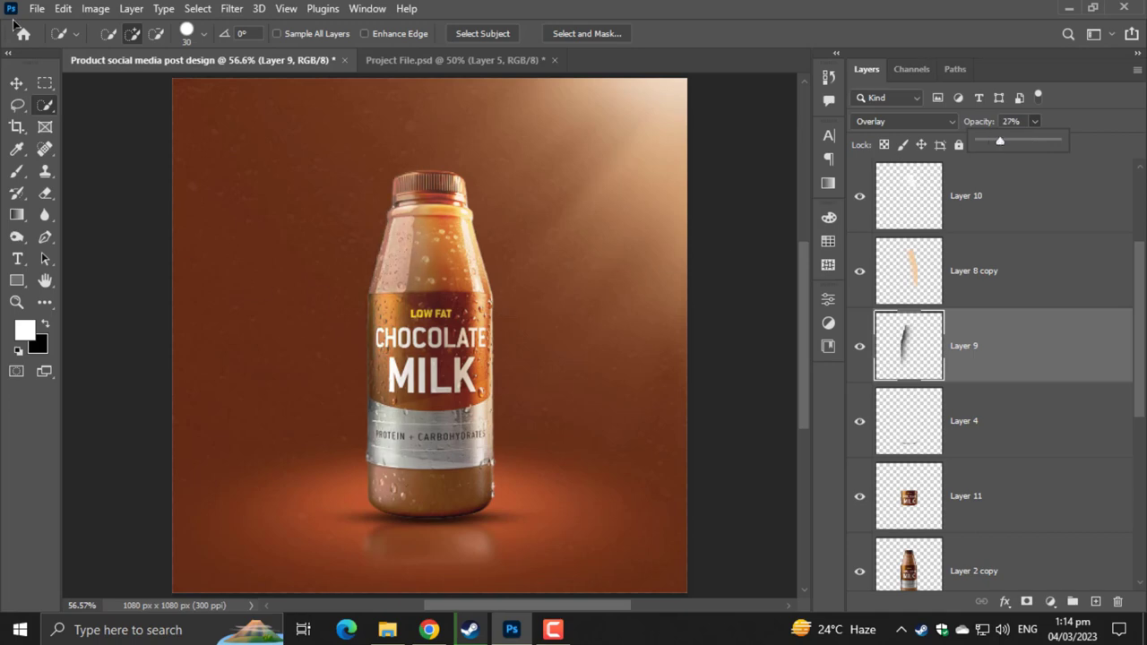
pyautogui.click(17, 84)
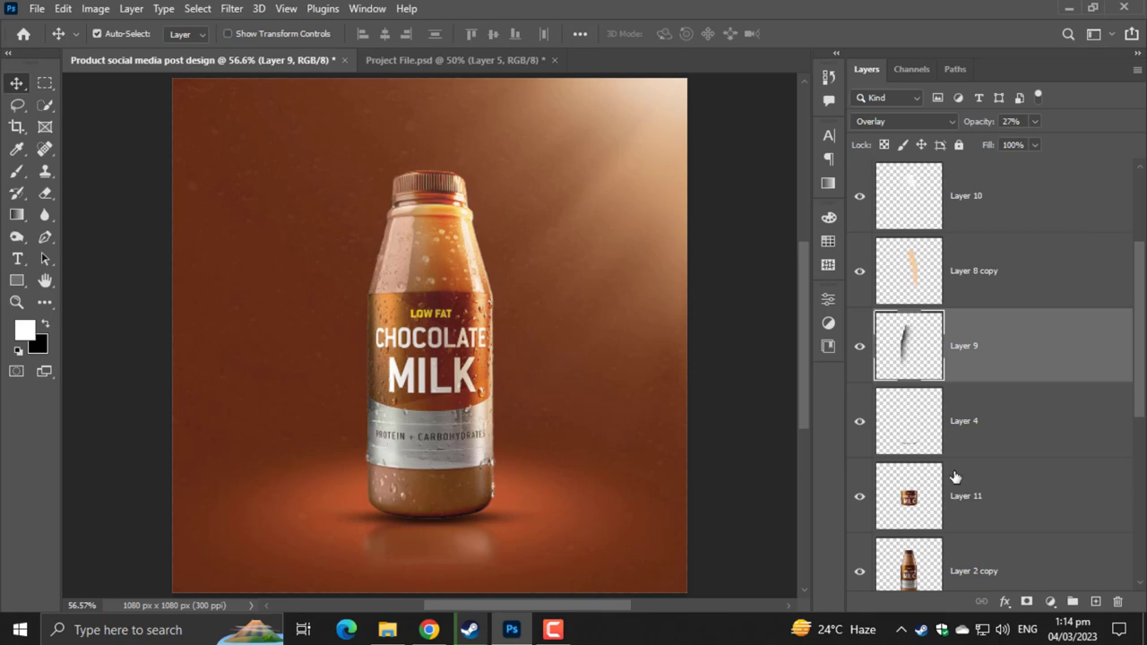
pyautogui.click(997, 498)
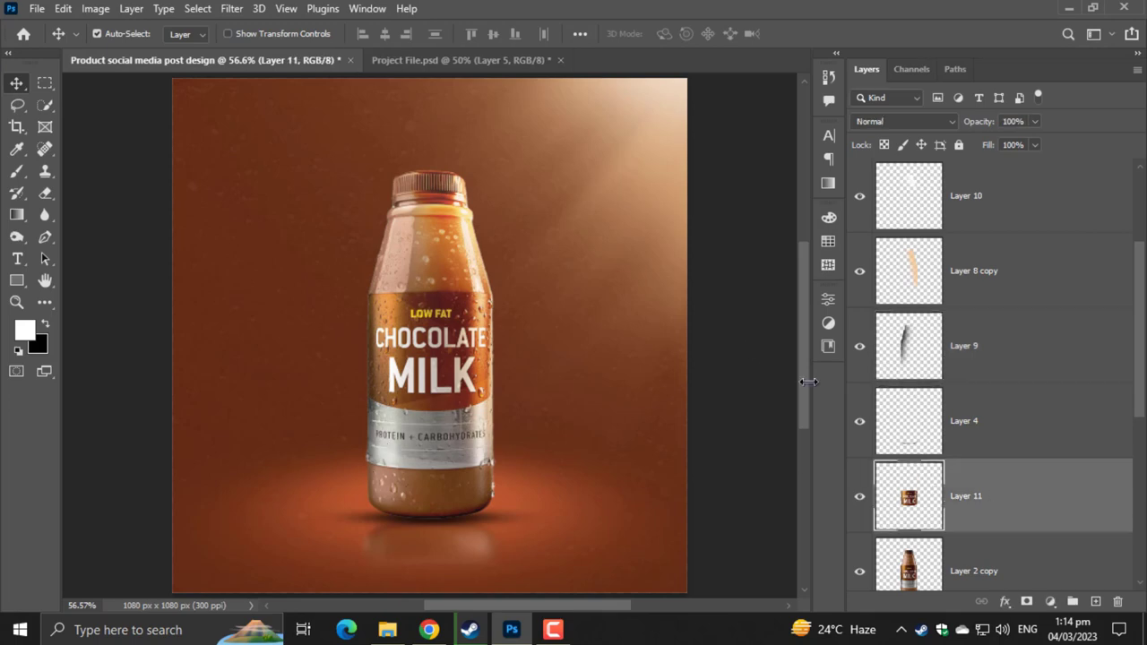
# - Dismiss an accidental New Document dialog and open Image > Adjustments > Hue/Saturation
pyautogui.press('ctrl')
pyautogui.hotkey('ctrl', 'n')
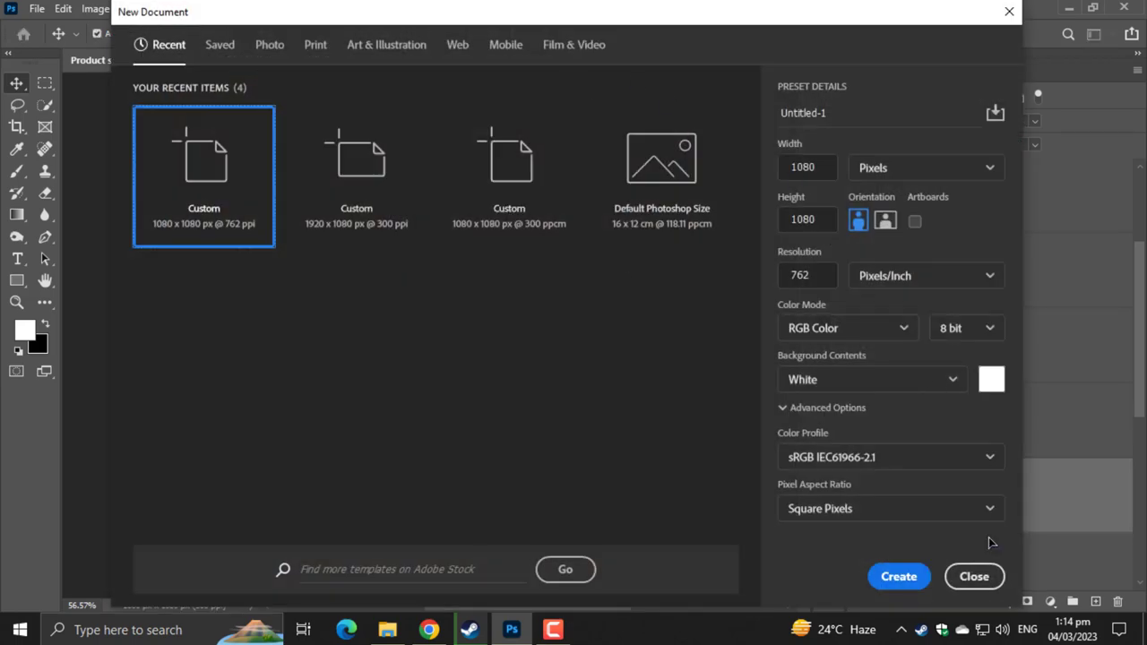
pyautogui.click(974, 576)
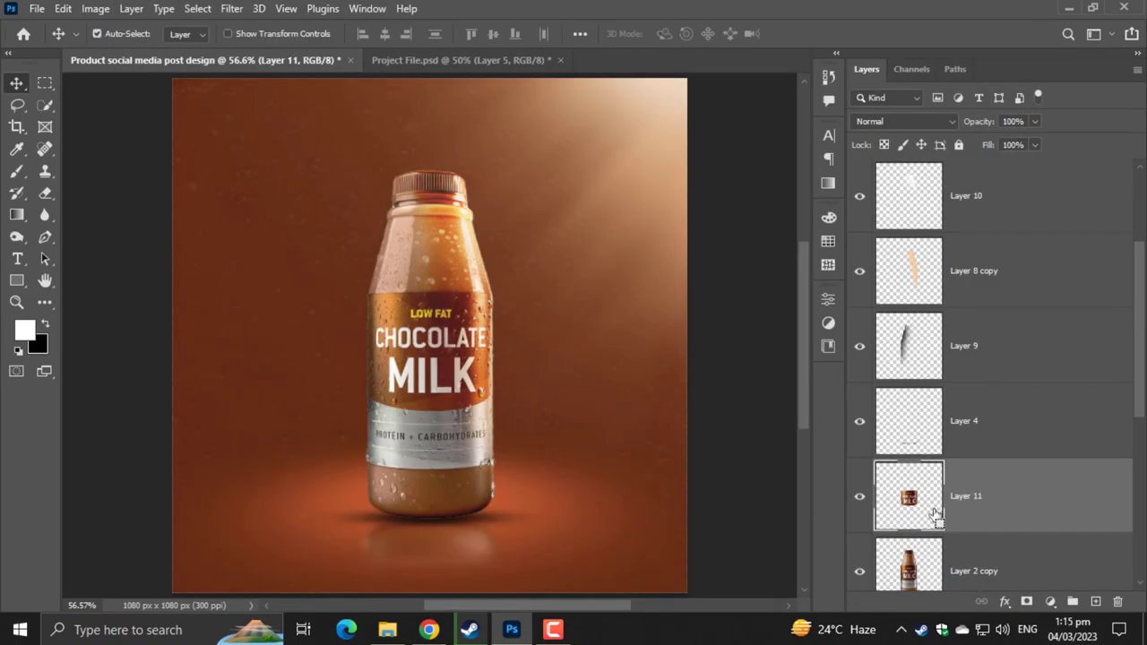
pyautogui.press('ctrl')
pyautogui.click(62, 8)
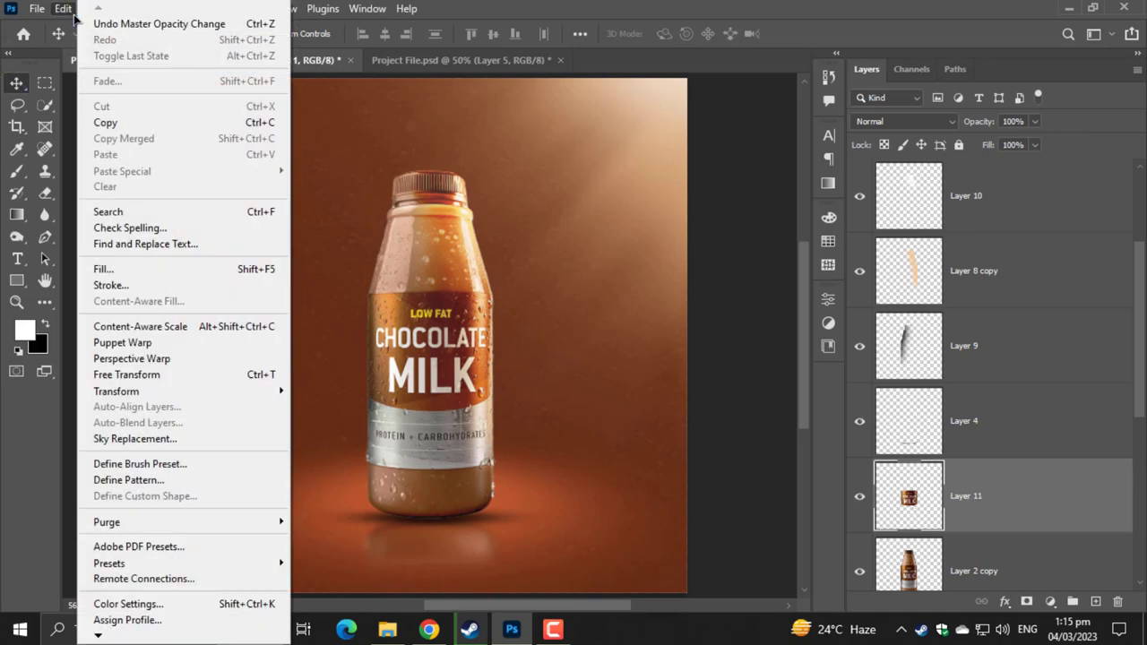
pyautogui.click(95, 8)
pyautogui.moveTo(122, 52)
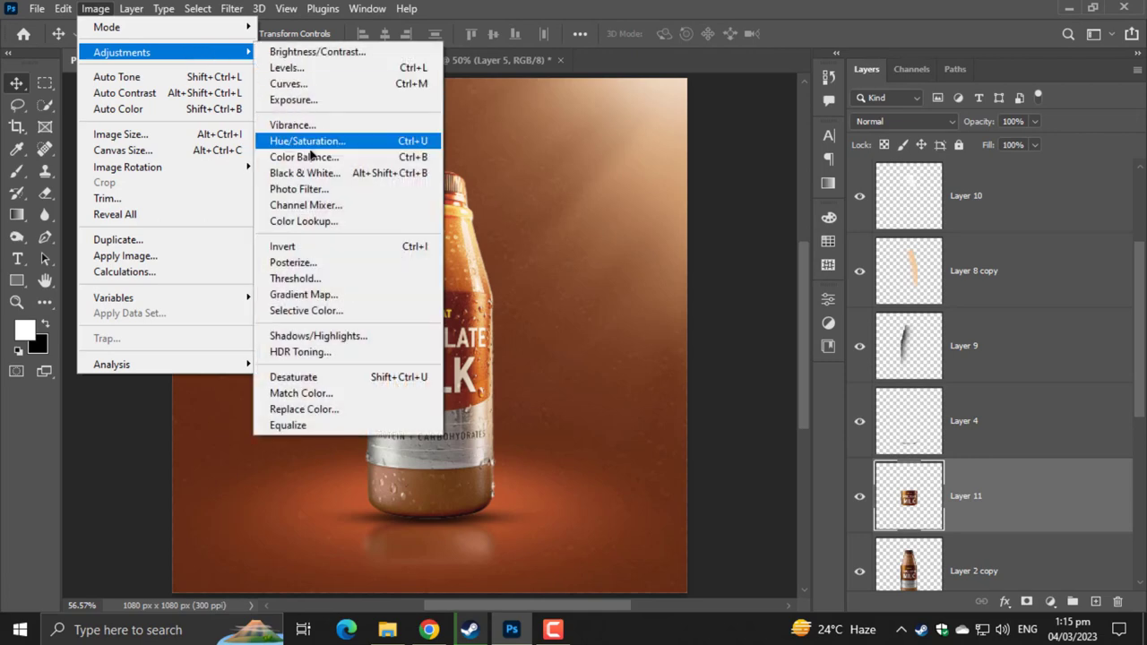
pyautogui.click(328, 142)
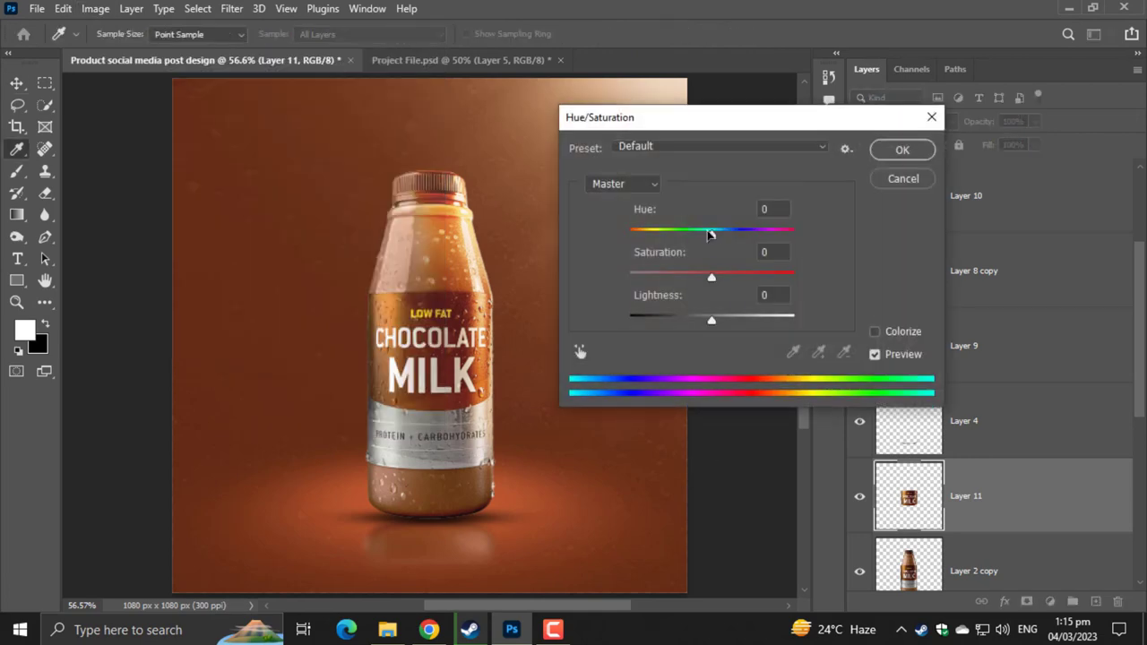
# - Set Hue to -1 and Saturation to +13 on the label, keeping Lightness 0
pyautogui.moveTo(710, 234); pyautogui.dragTo(729, 234)
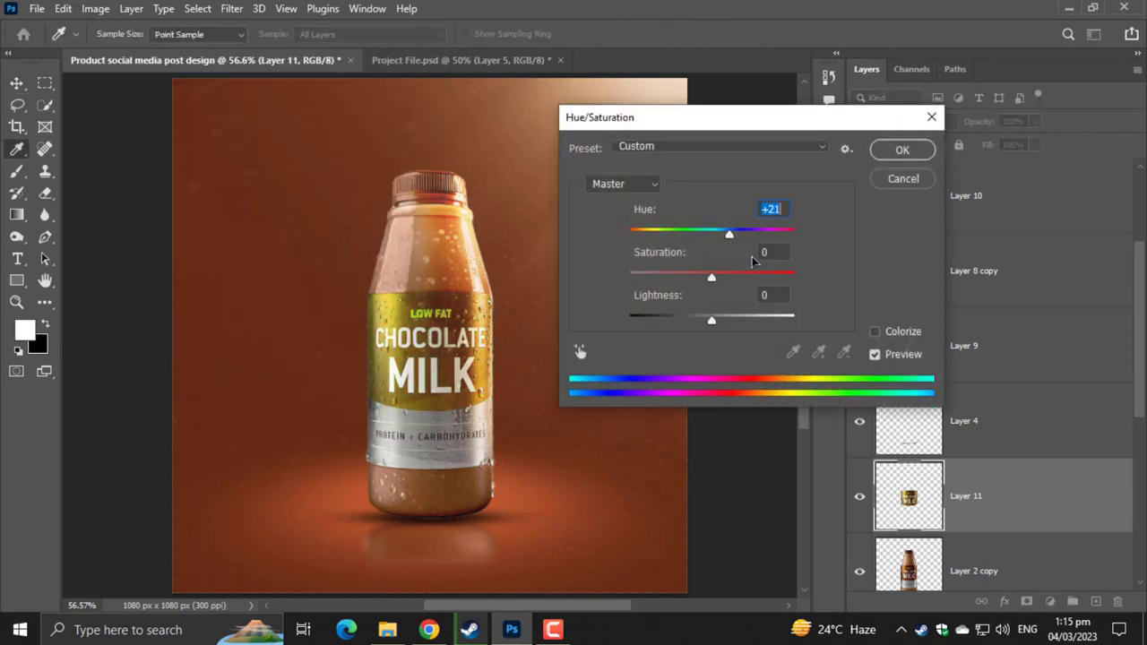
pyautogui.write('0')
pyautogui.moveTo(712, 238); pyautogui.dragTo(723, 242)
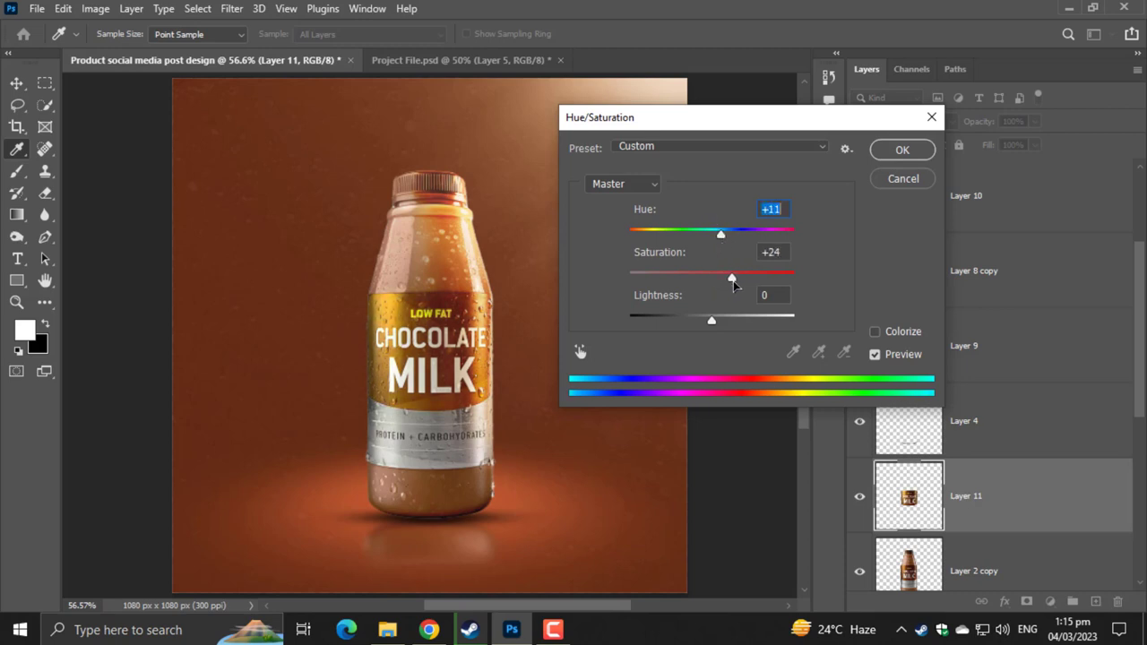
pyautogui.click(733, 279)
pyautogui.moveTo(706, 322); pyautogui.dragTo(710, 328)
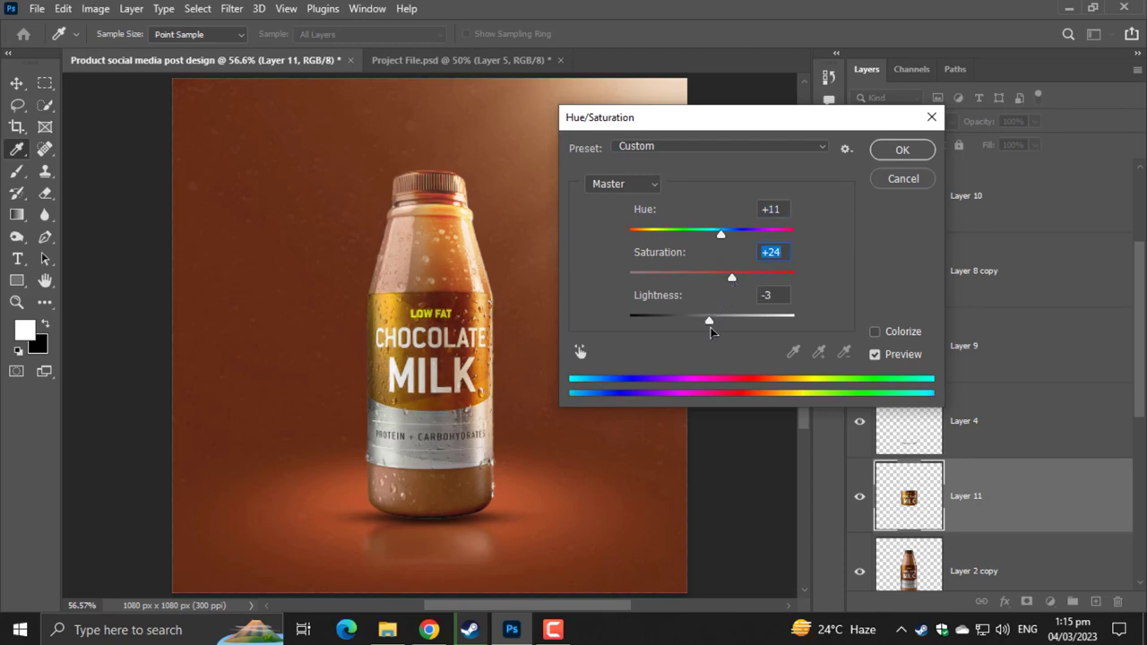
pyautogui.hotkey('ctrl', 'z')
pyautogui.moveTo(722, 235); pyautogui.dragTo(712, 236)
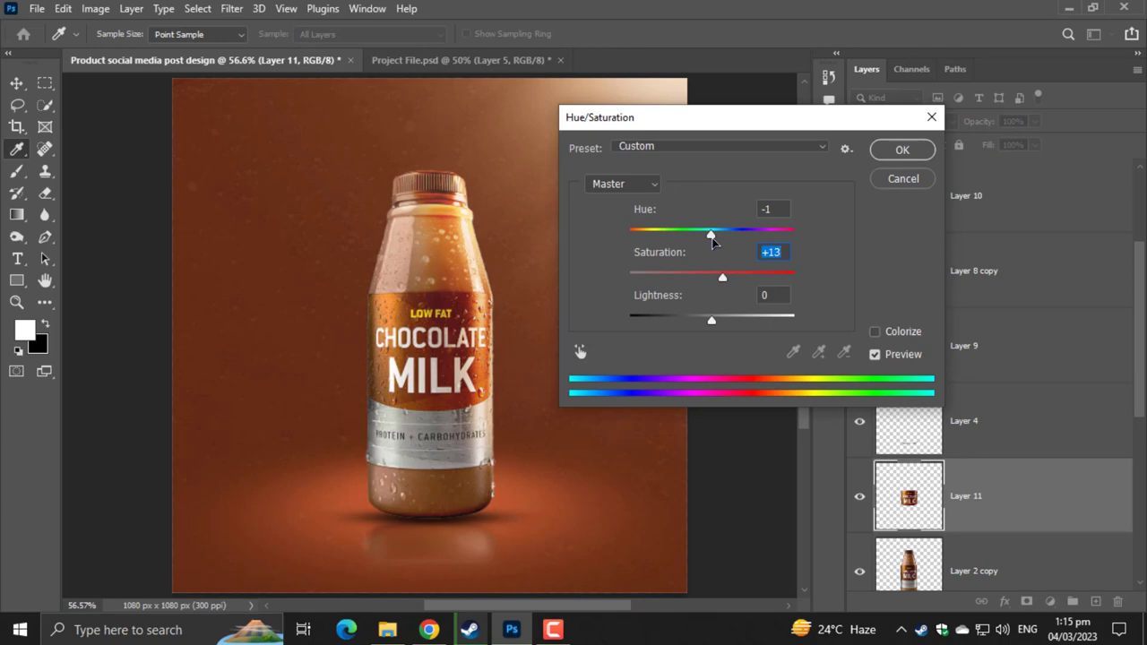
pyautogui.click(888, 157)
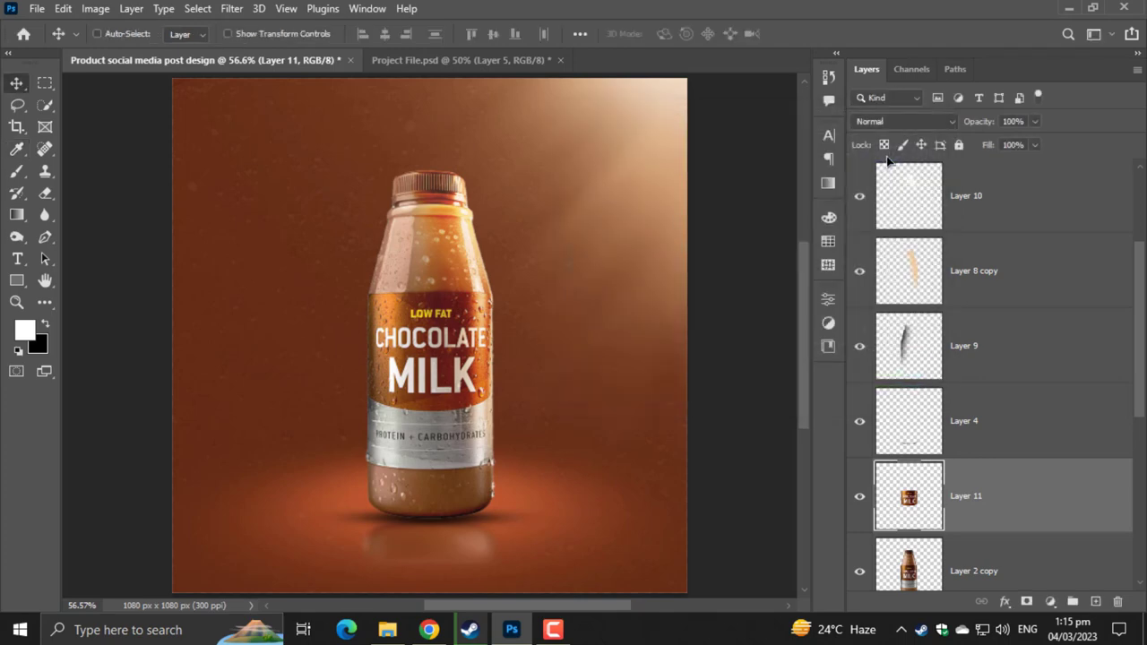
# - Move the coffee bean to the bottle's lower-left base
pyautogui.hotkey('ctrl', '+')
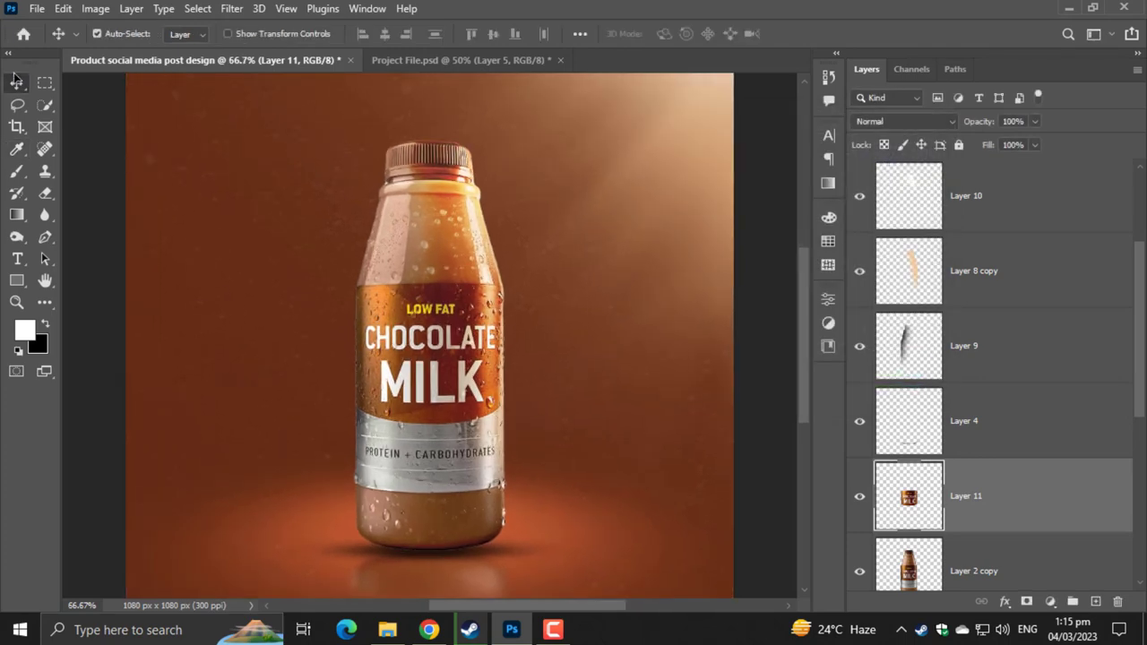
pyautogui.click(104, 204)
pyautogui.hotkey('ctrl', '-')
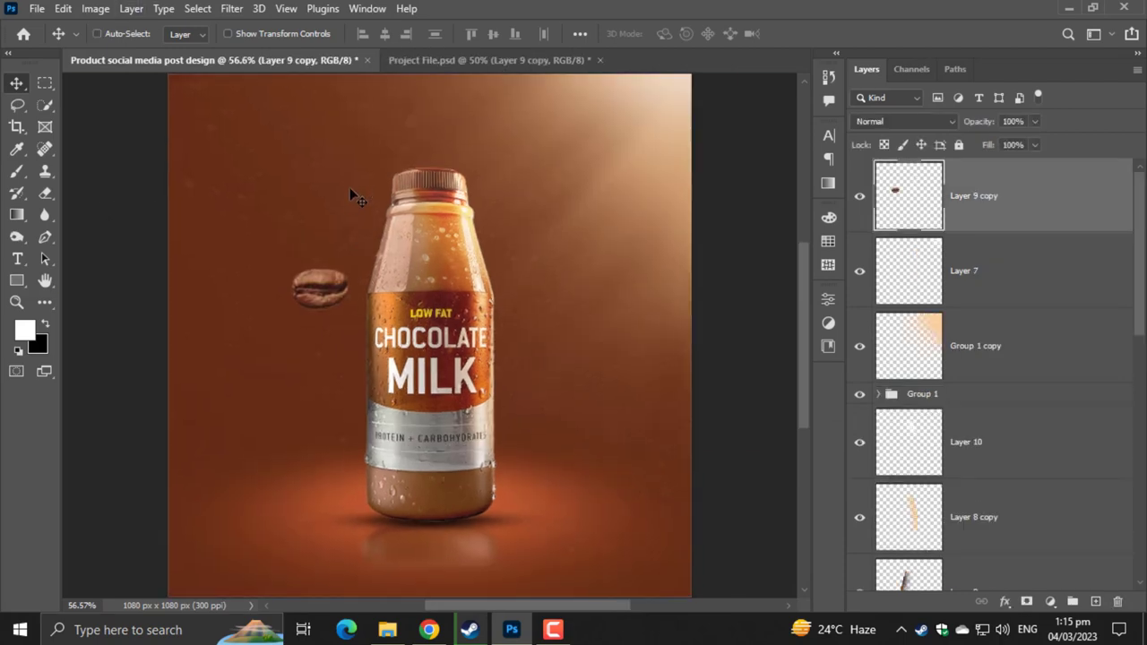
pyautogui.hotkey('ctrl', '+')
pyautogui.hotkey('ctrl', '+')
pyautogui.moveTo(345, 199); pyautogui.dragTo(558, 96)
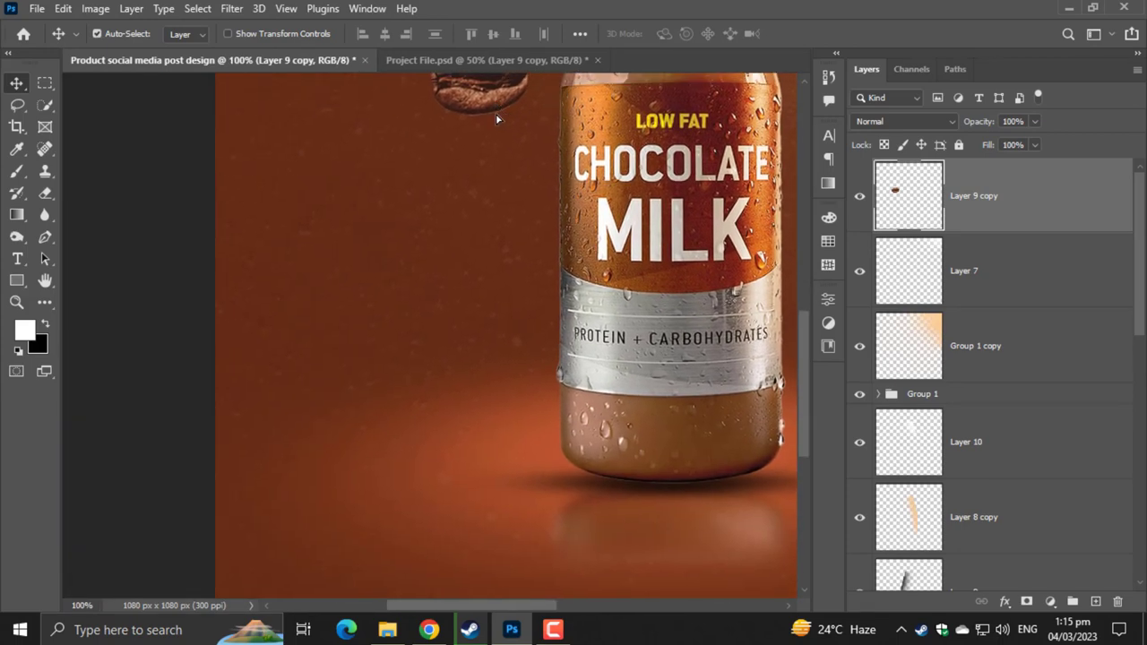
pyautogui.moveTo(497, 119)
pyautogui.mouseDown()
pyautogui.moveTo(556, 466)
pyautogui.moveTo(628, 457)
pyautogui.moveTo(617, 473)
pyautogui.mouseUp()
# - Rotate the bean about 8° into a gentle tilt and commit the transform
pyautogui.hotkey('ctrl', 't')
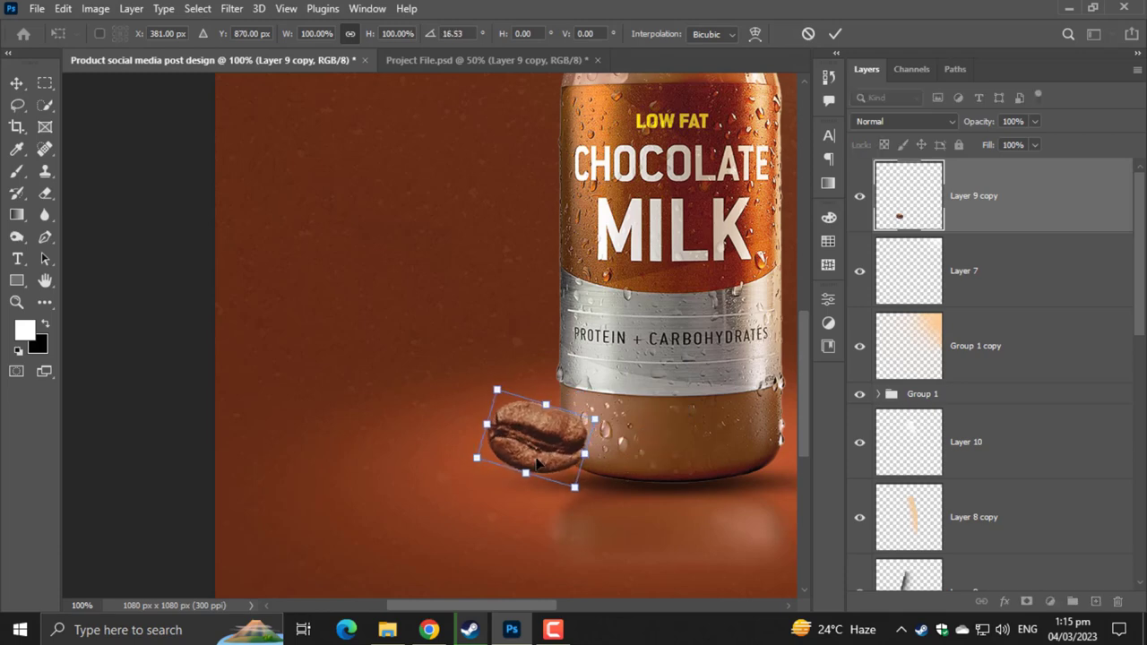
pyautogui.moveTo(538, 461); pyautogui.dragTo(543, 461)
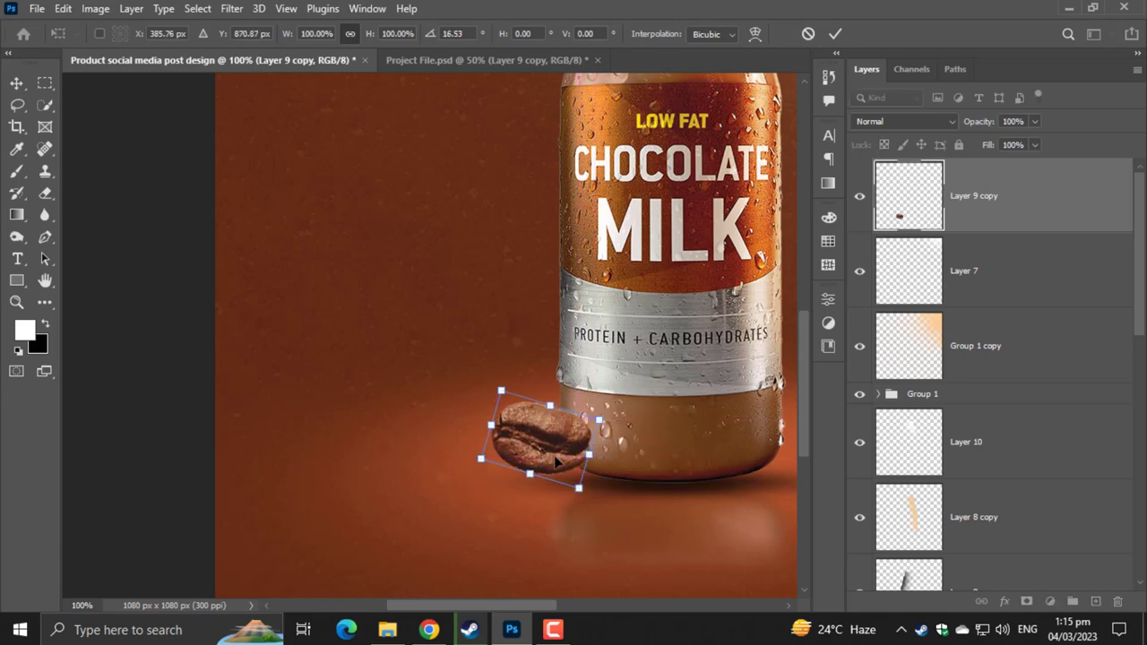
pyautogui.moveTo(632, 463); pyautogui.dragTo(638, 450)
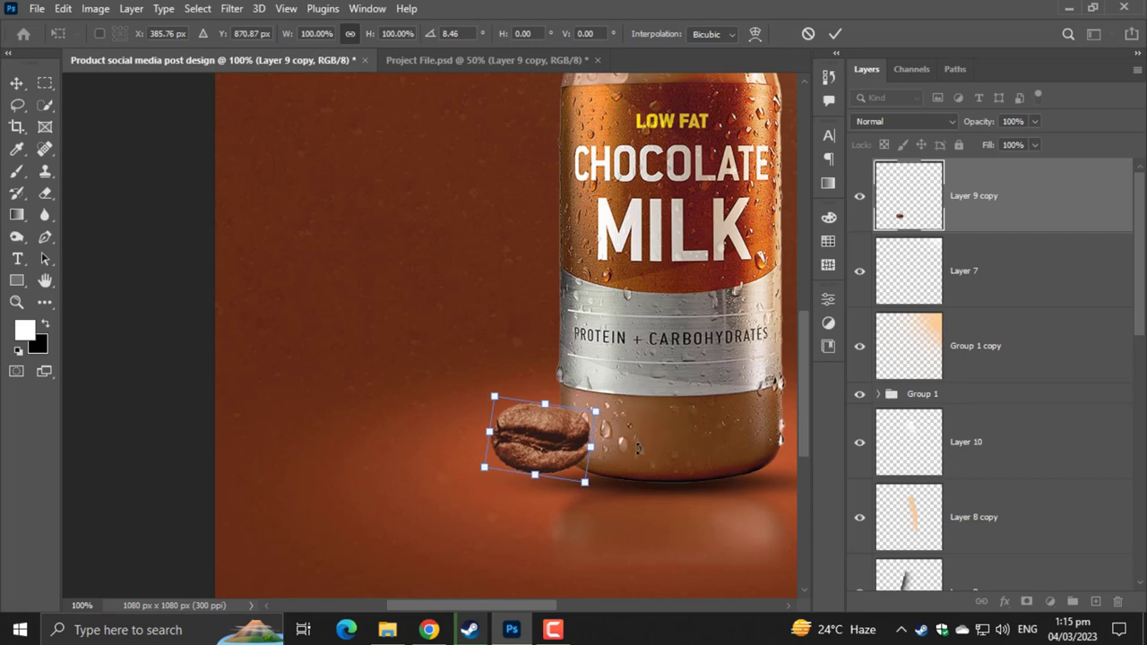
pyautogui.press('Return')
pyautogui.hotkey('ctrl', '0')
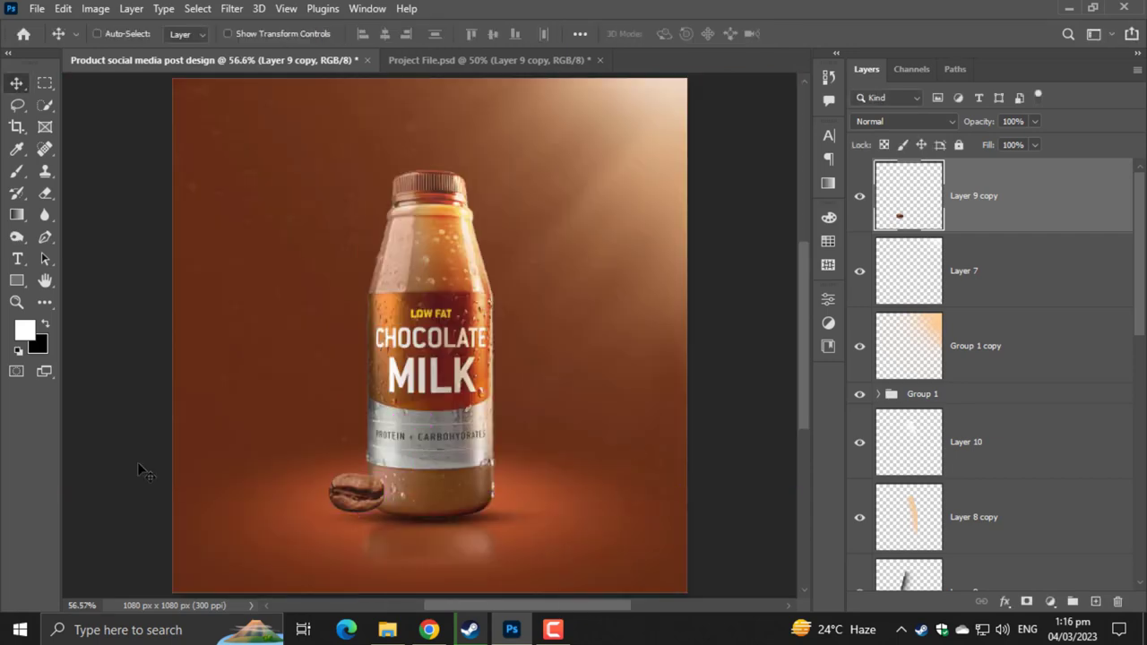
pyautogui.scroll(-1, 596, 440)
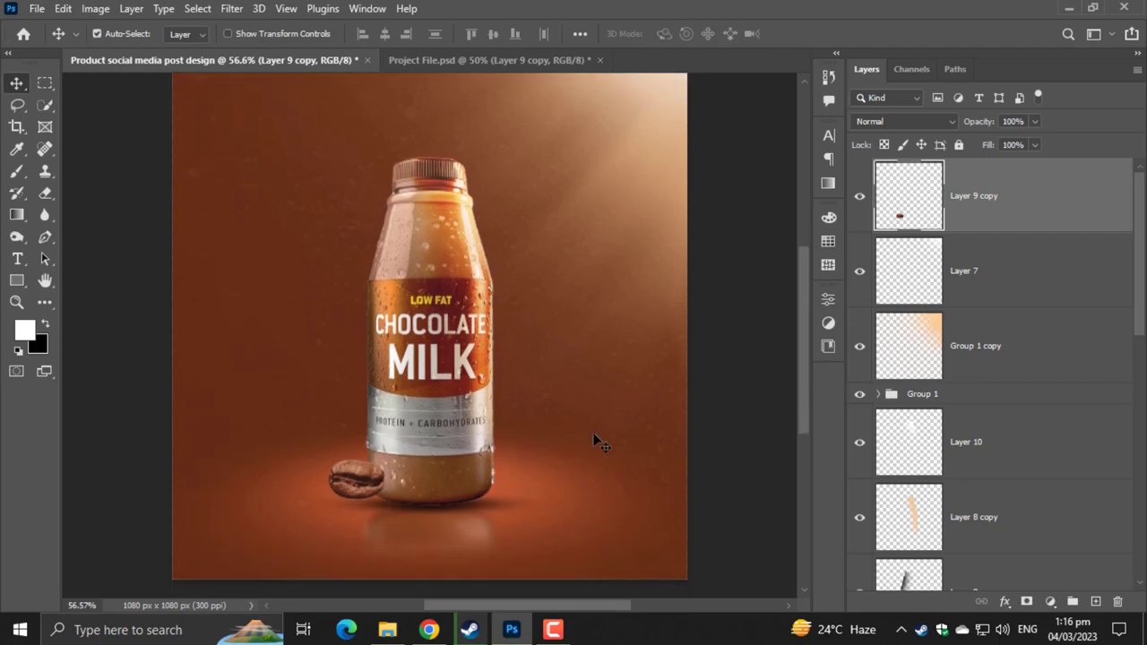
# - Select the coffee bean beside the bottle and duplicate it
pyautogui.click(755, 404)
pyautogui.hotkey('ctrl', '+')
pyautogui.hotkey('ctrl', '+')
pyautogui.hotkey('ctrl', '+')
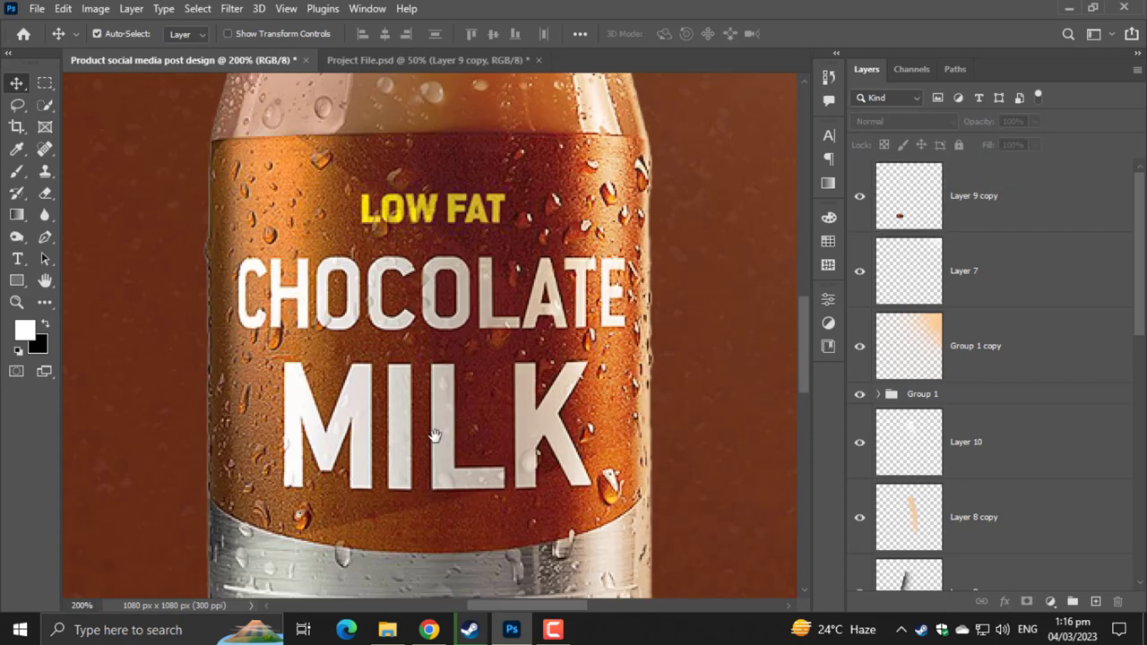
pyautogui.moveTo(434, 437)
pyautogui.mouseDown()
pyautogui.moveTo(551, 146)
pyautogui.moveTo(544, 126)
pyautogui.mouseUp()
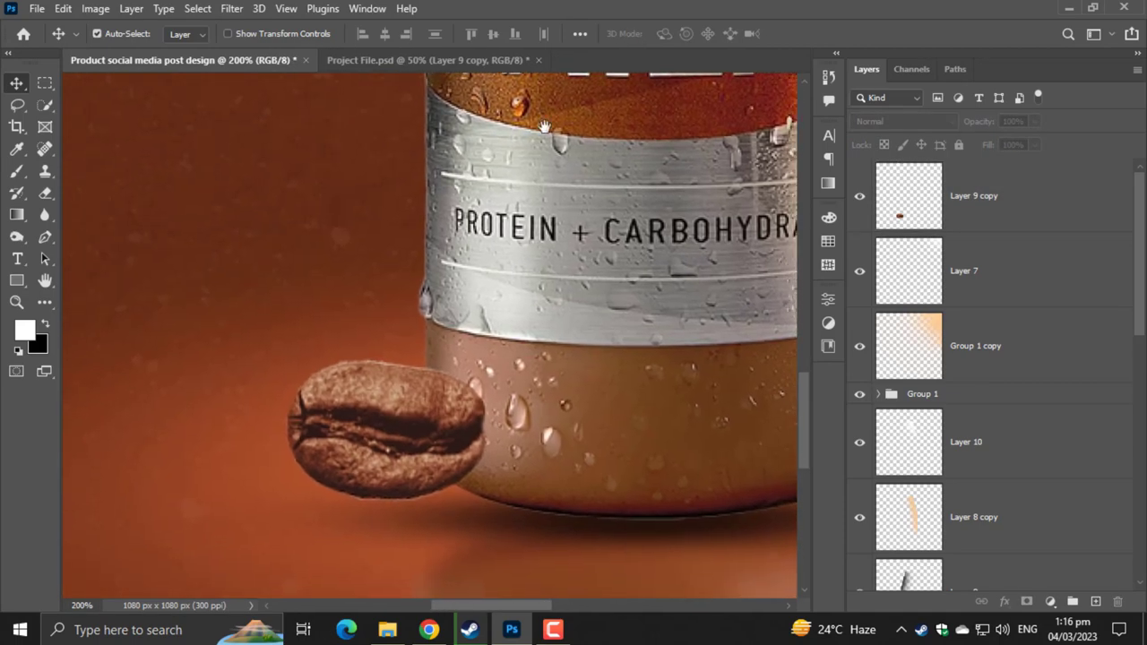
pyautogui.click(390, 471)
pyautogui.hotkey('ctrl', 'j')
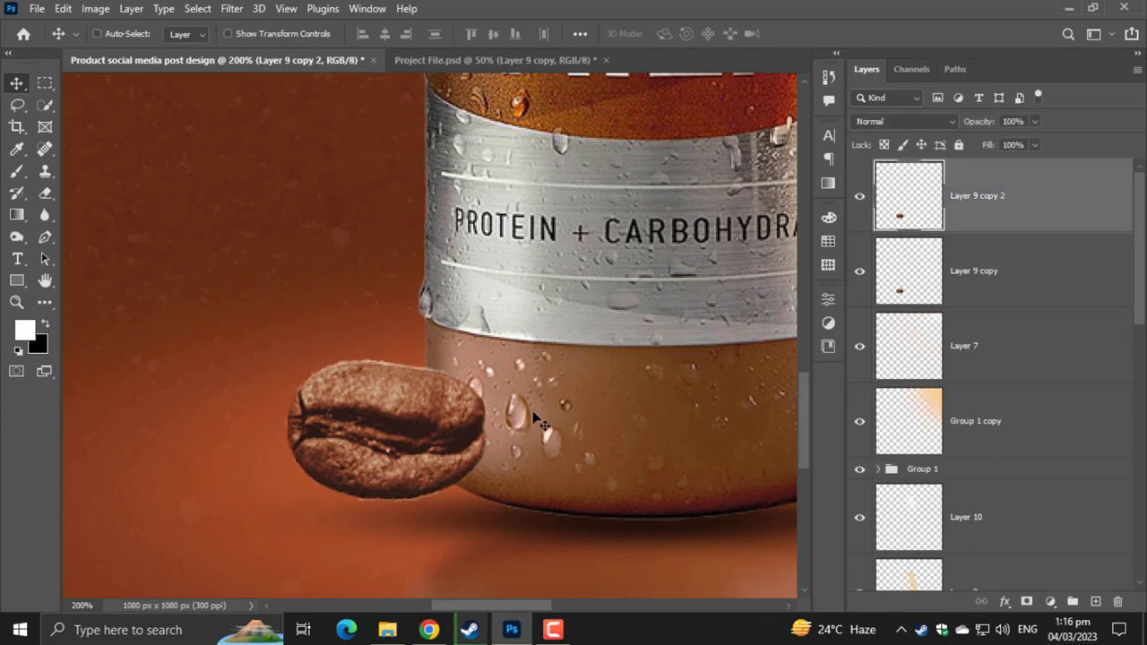
# - Flip the bean copy vertically and position it beneath the original as a reflection
pyautogui.hotkey('ctrl', 't')
pyautogui.rightClick(418, 80)
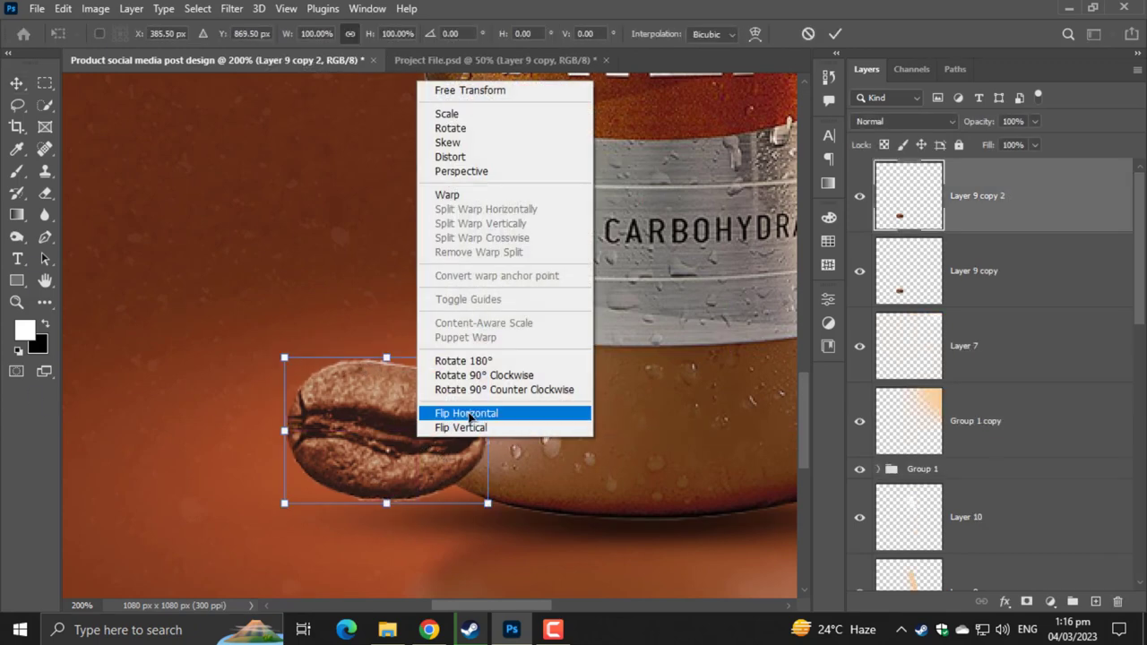
pyautogui.click(471, 413)
pyautogui.moveTo(437, 429); pyautogui.dragTo(437, 564)
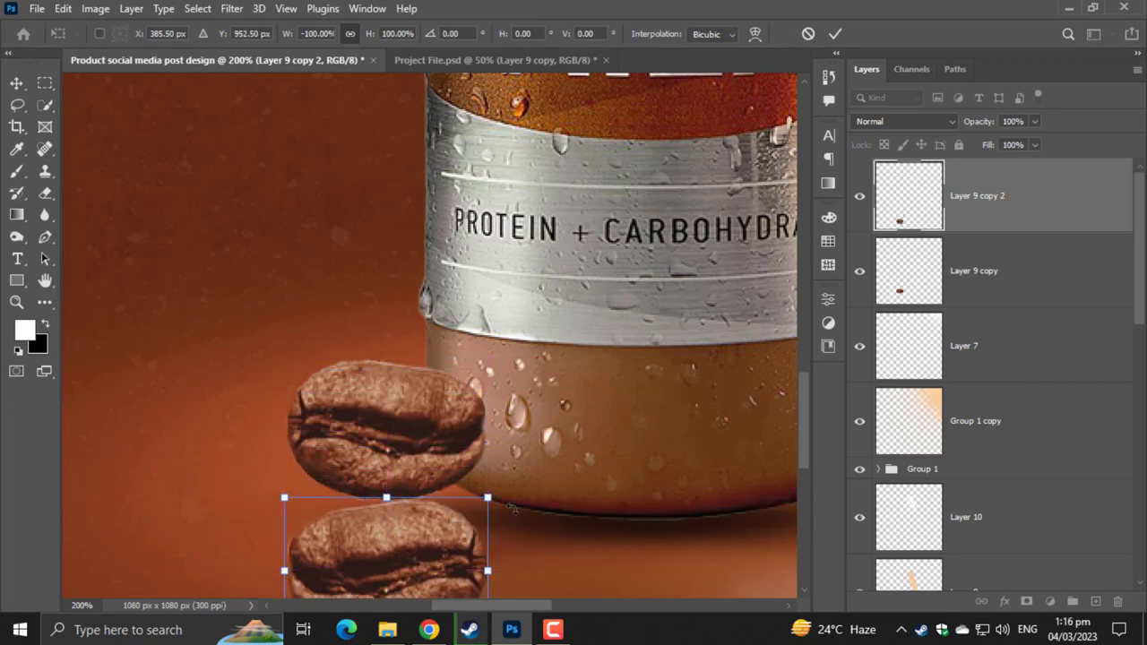
pyautogui.rightClick(437, 565)
pyautogui.click(484, 552)
pyautogui.scroll(-1, 269, 565)
pyautogui.moveTo(192, 569); pyautogui.dragTo(305, 556)
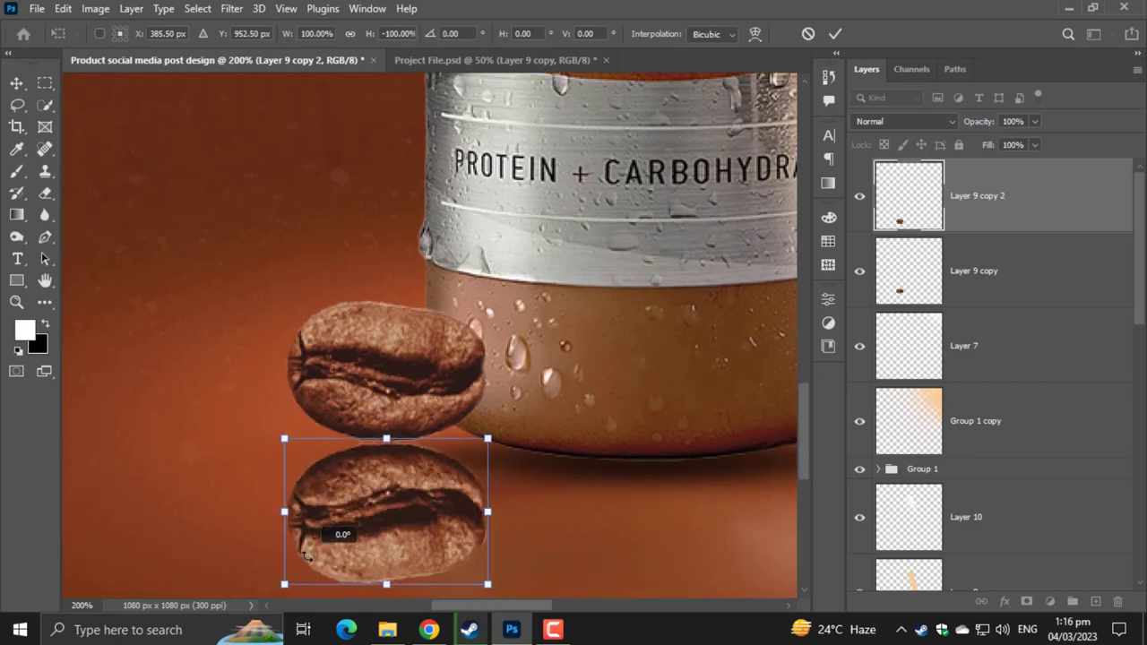
pyautogui.press('Return')
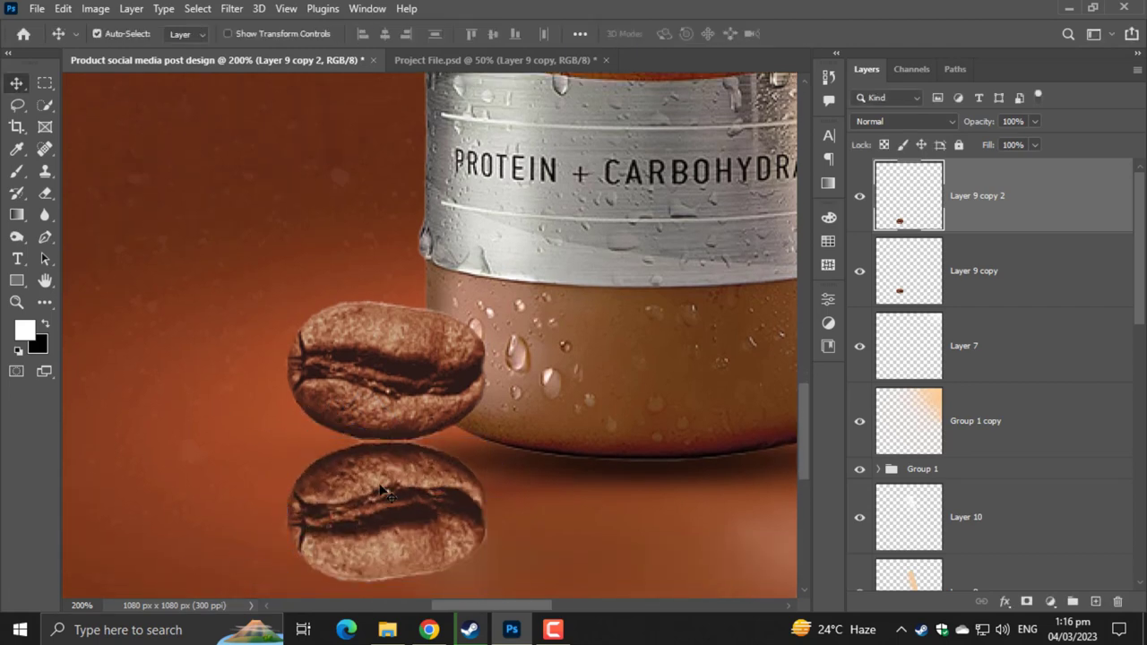
pyautogui.moveTo(381, 491); pyautogui.dragTo(381, 492)
# - Blur the reflected bean with a 2.4-pixel blur radius
pyautogui.click(232, 8)
pyautogui.moveTo(242, 224)
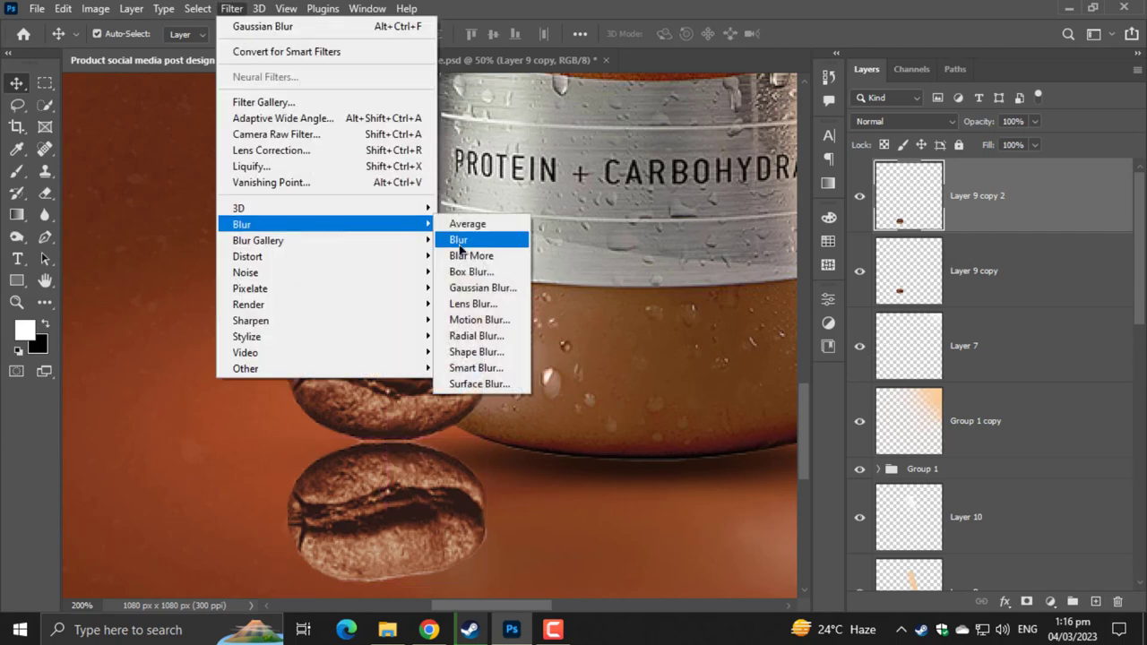
pyautogui.click(475, 289)
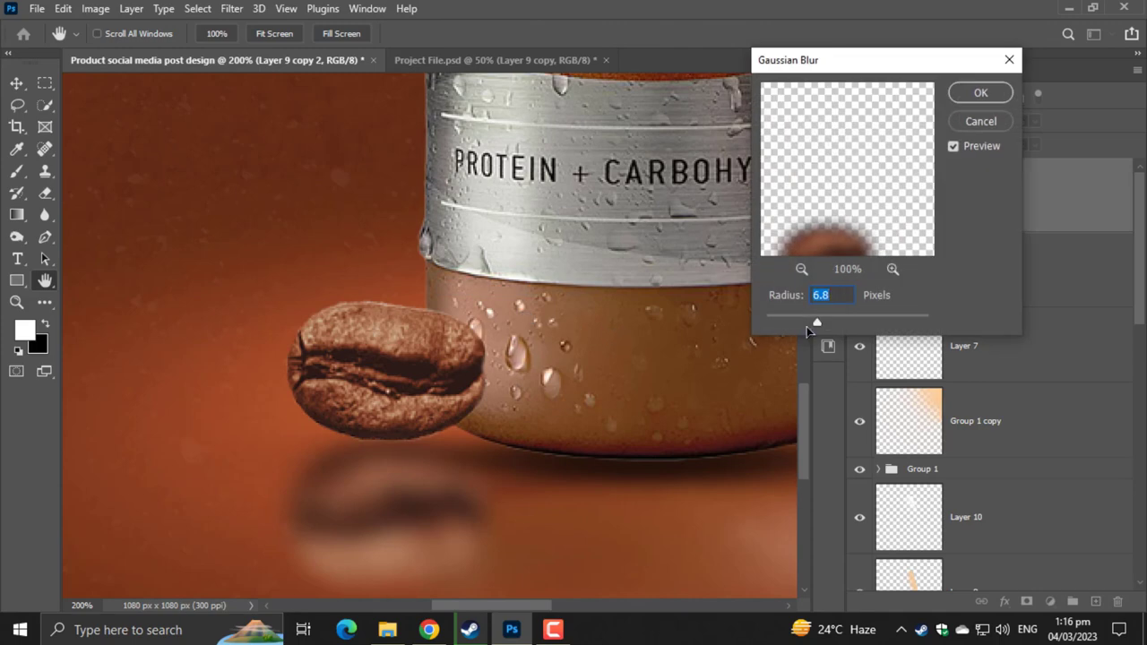
pyautogui.click(787, 322)
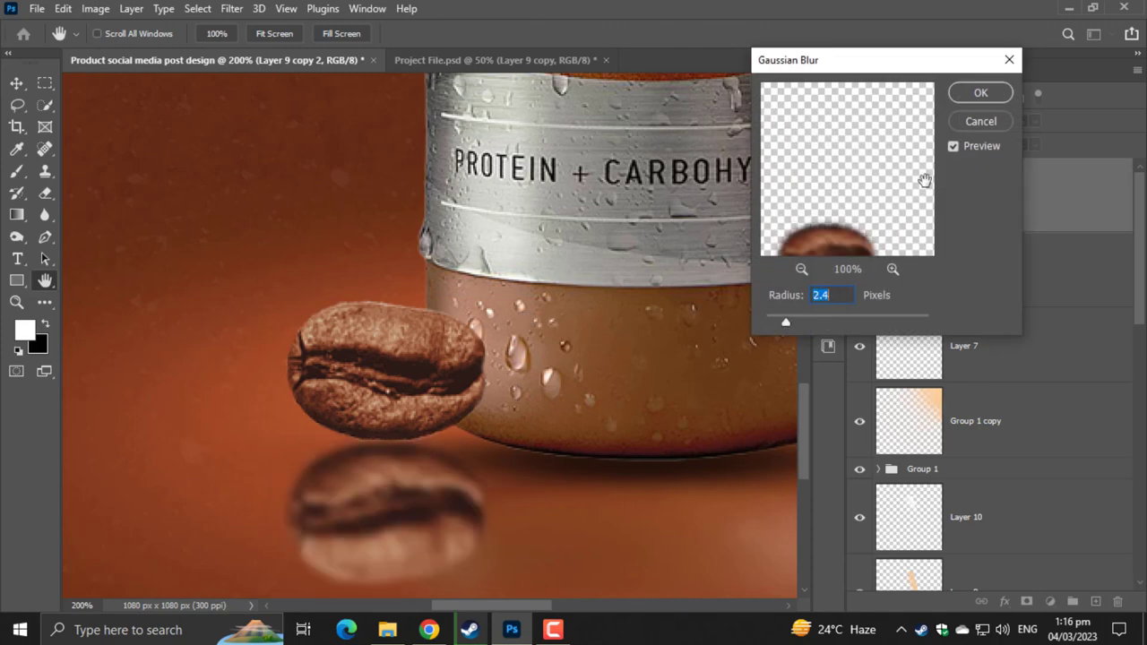
pyautogui.click(977, 93)
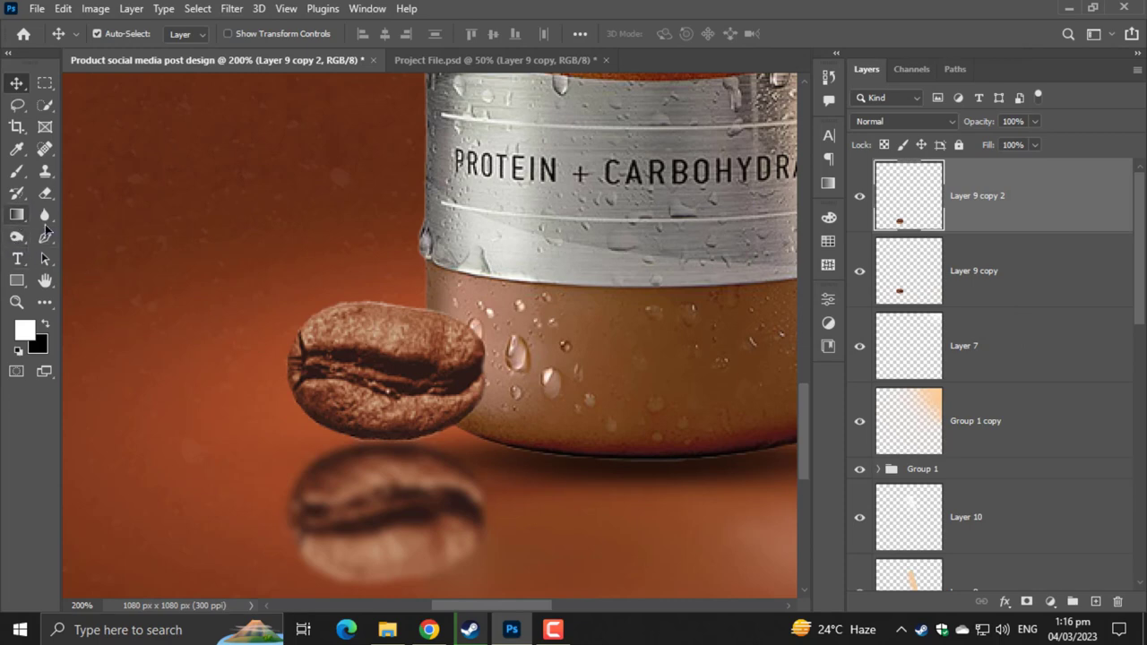
# - Add a layer mask to the reflection and fill it with black
pyautogui.click(16, 215)
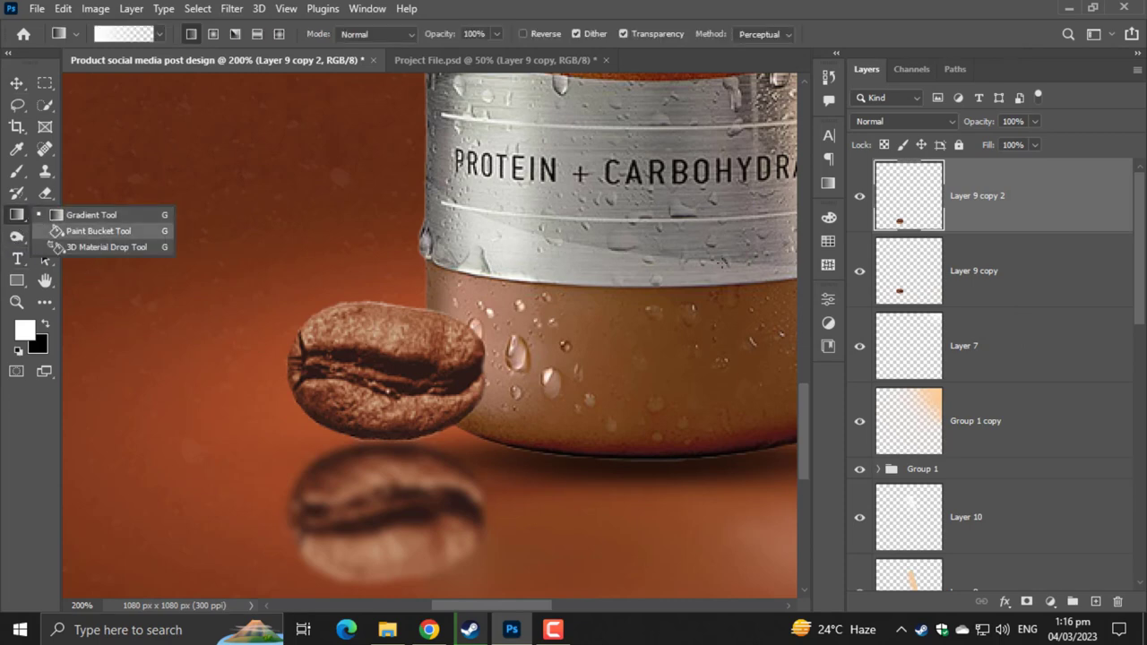
pyautogui.click(1028, 600)
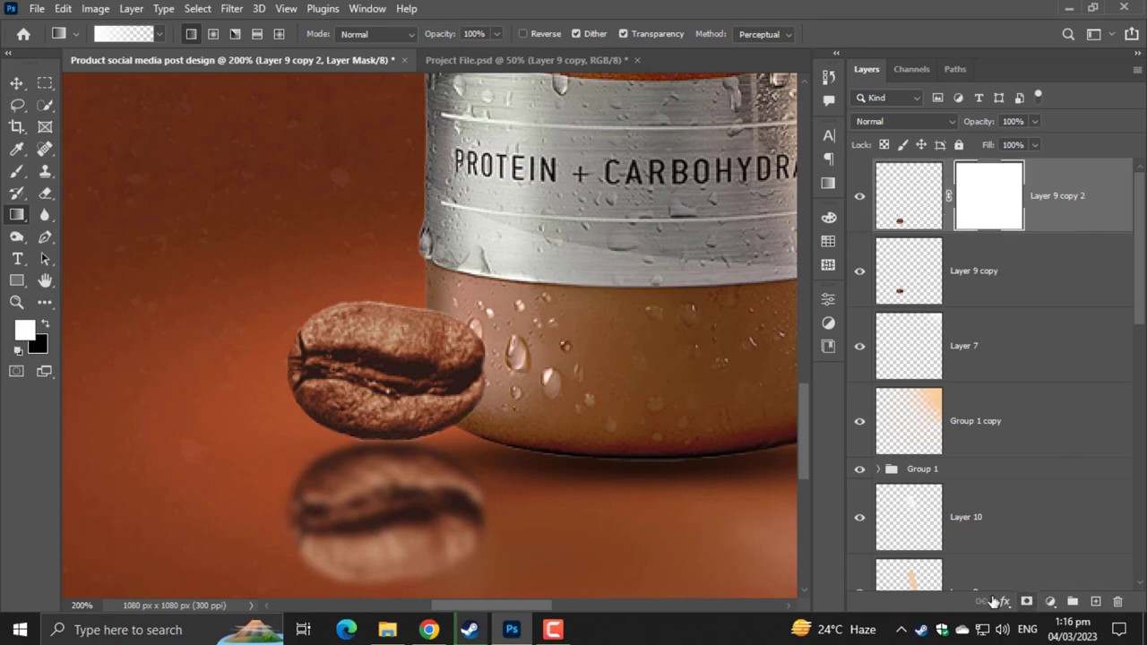
pyautogui.rightClick(16, 215)
pyautogui.click(70, 233)
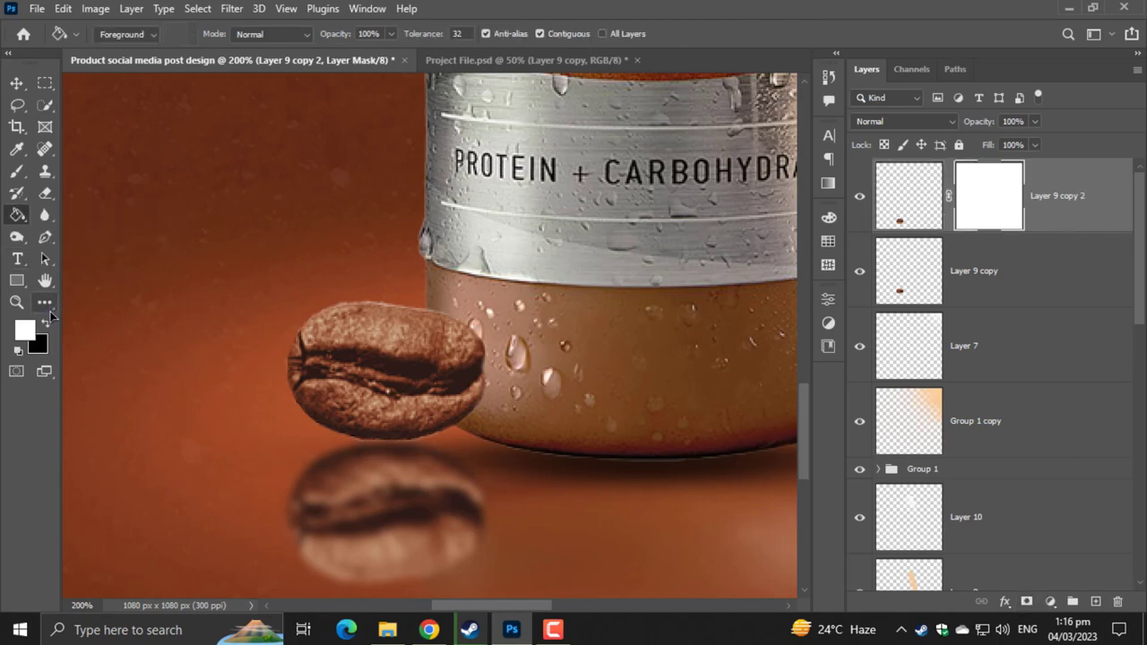
pyautogui.click(45, 325)
pyautogui.click(389, 484)
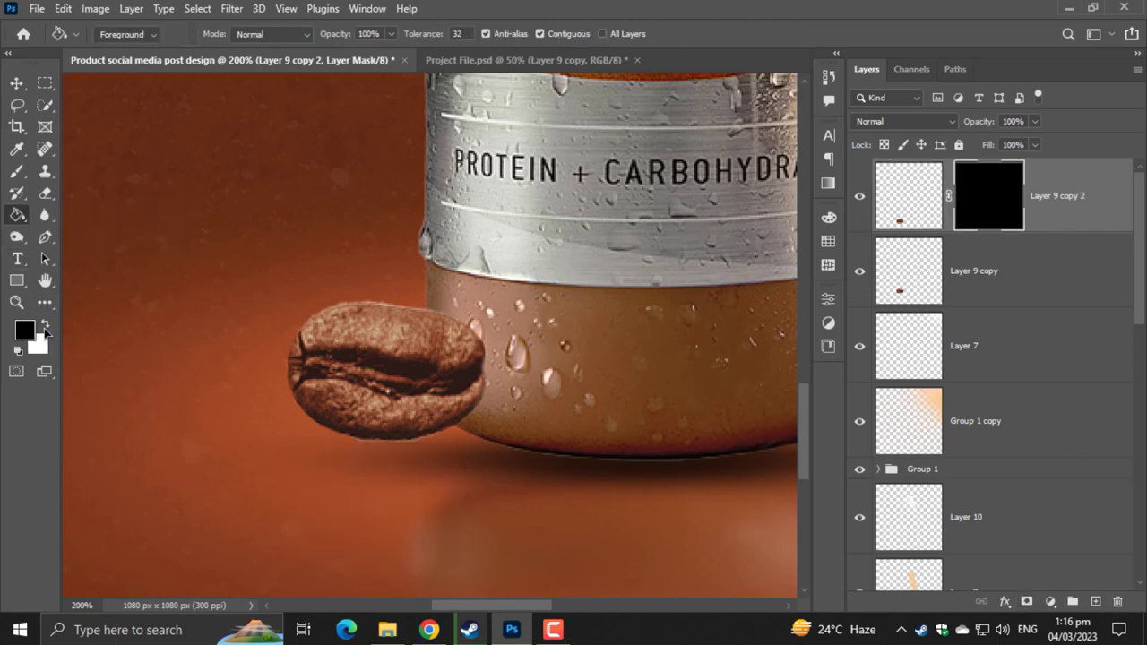
# - Fade the reflection with a white-to-black mask gradient and move it below Layer 9 copy
pyautogui.click(45, 327)
pyautogui.rightClick(14, 216)
pyautogui.click(71, 216)
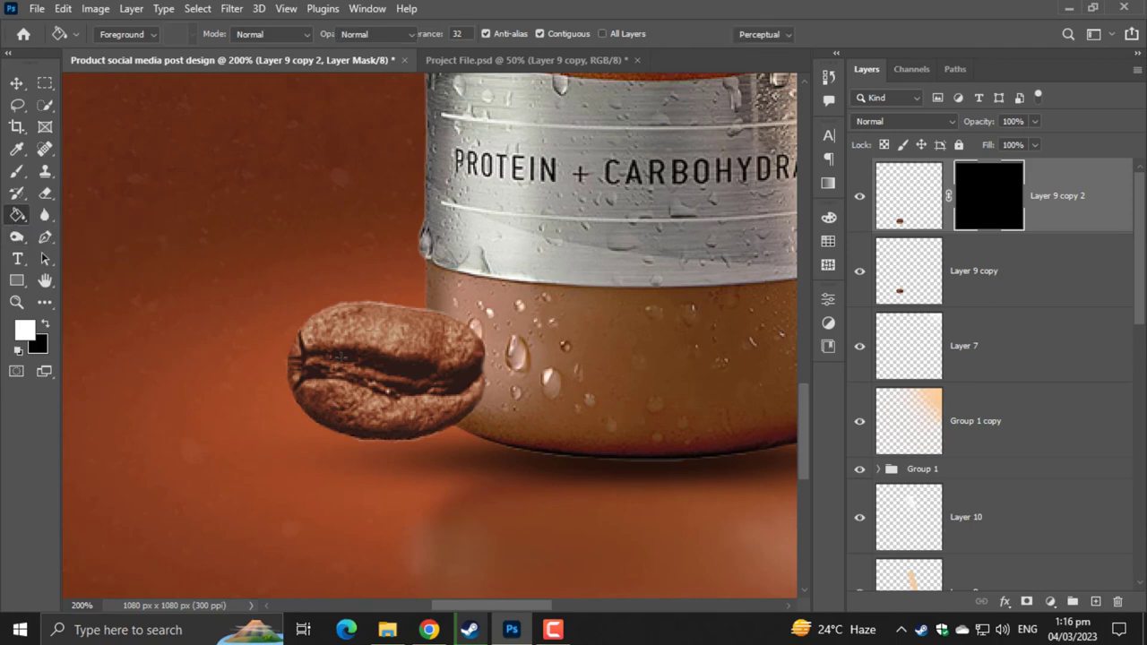
pyautogui.moveTo(394, 492); pyautogui.dragTo(399, 510)
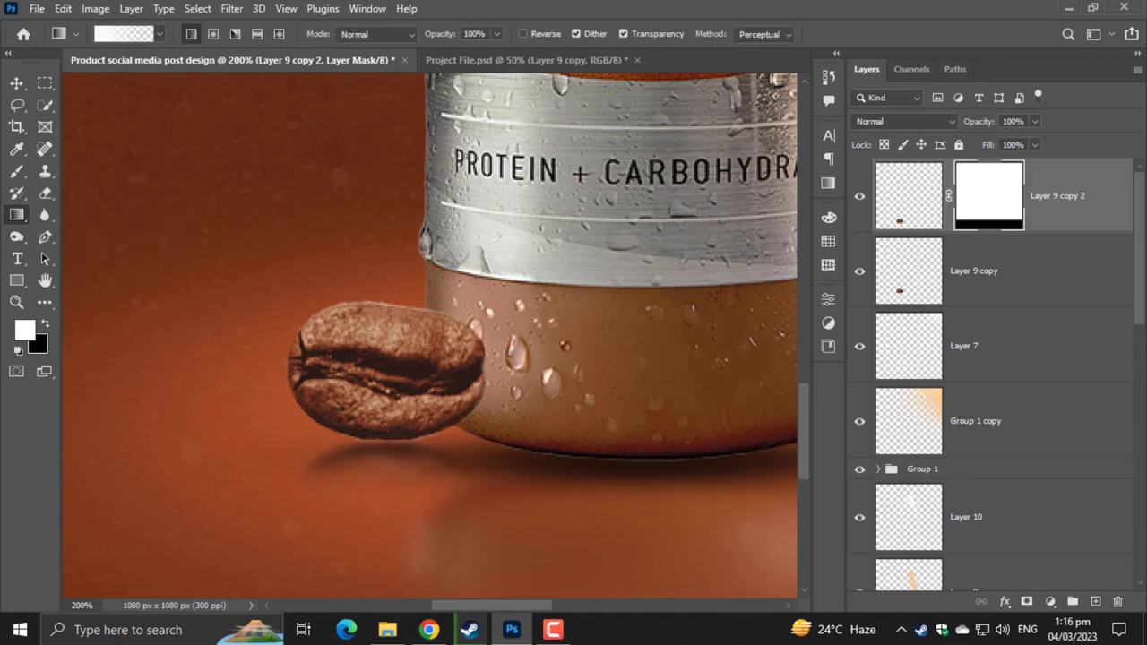
pyautogui.moveTo(1051, 193); pyautogui.dragTo(1061, 311)
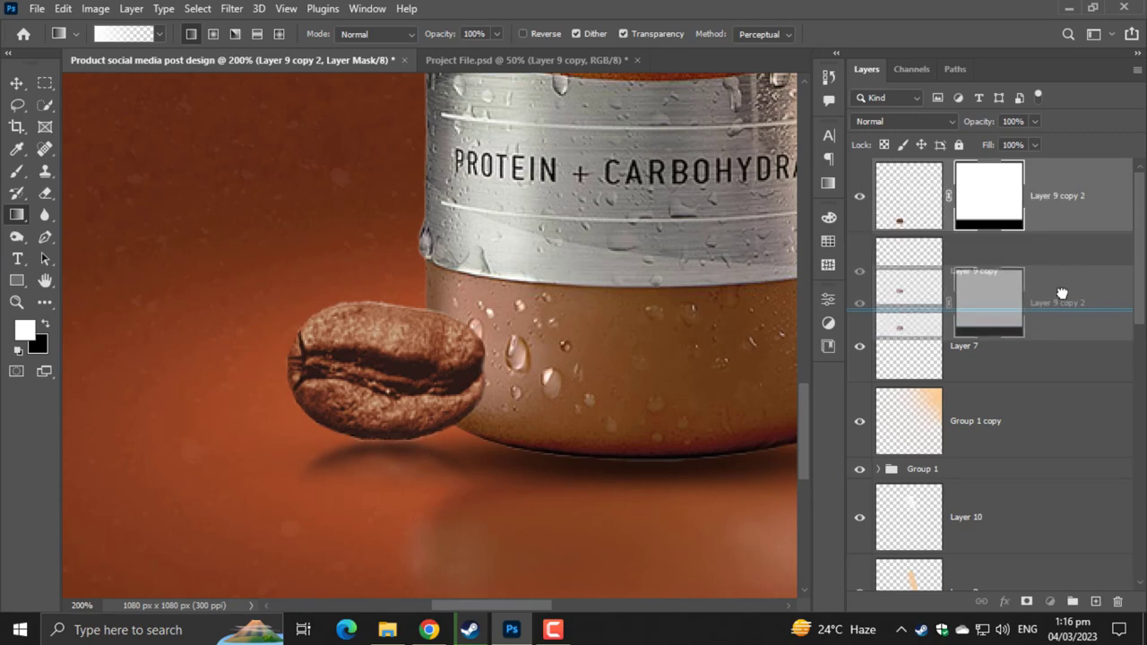
pyautogui.click(1040, 218)
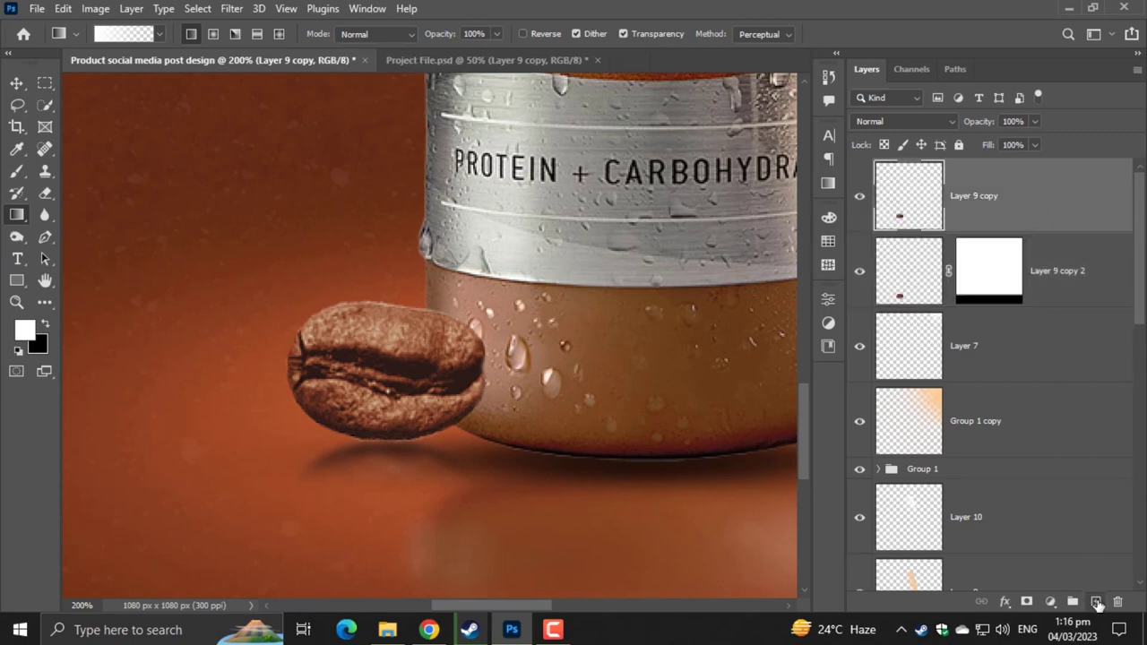
# - Add a new layer between the bean layers and paint a soft black dab under the bean
pyautogui.click(1097, 602)
pyautogui.moveTo(1030, 210); pyautogui.dragTo(1025, 307)
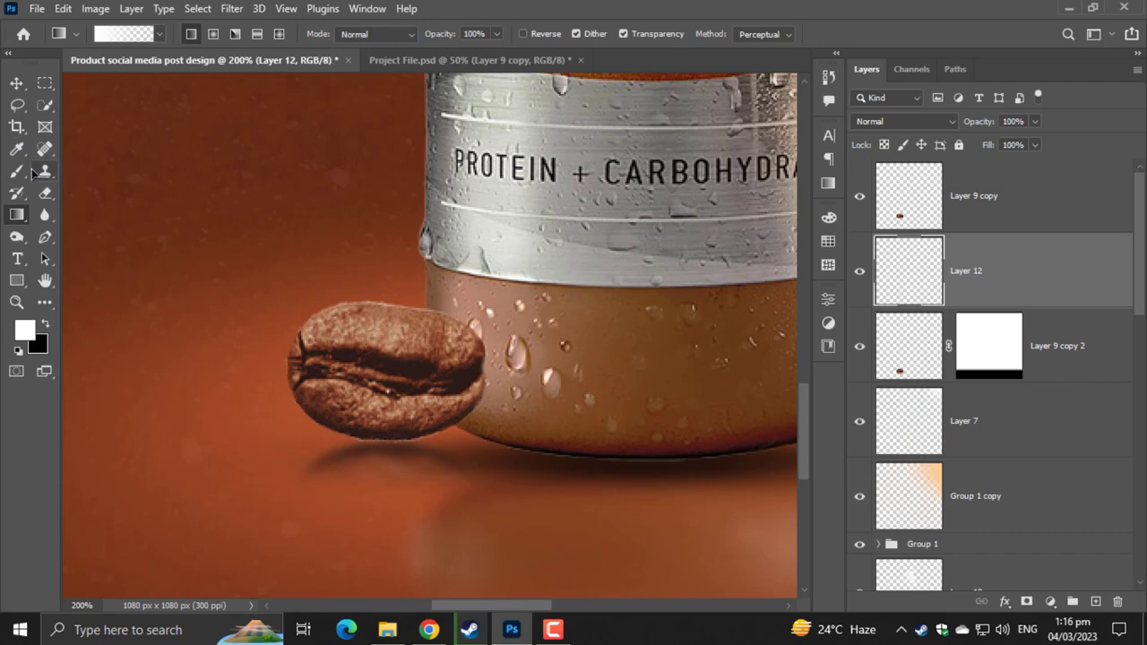
pyautogui.click(16, 171)
pyautogui.click(46, 326)
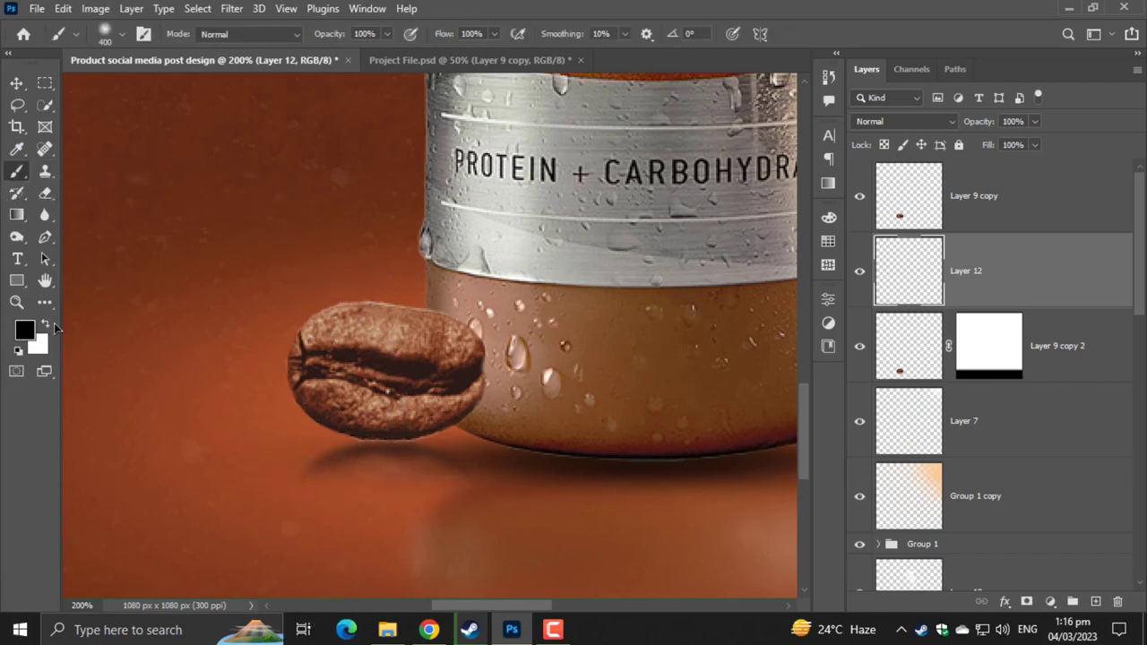
pyautogui.press('[')
pyautogui.press('[')
pyautogui.press('[')
pyautogui.press('[')
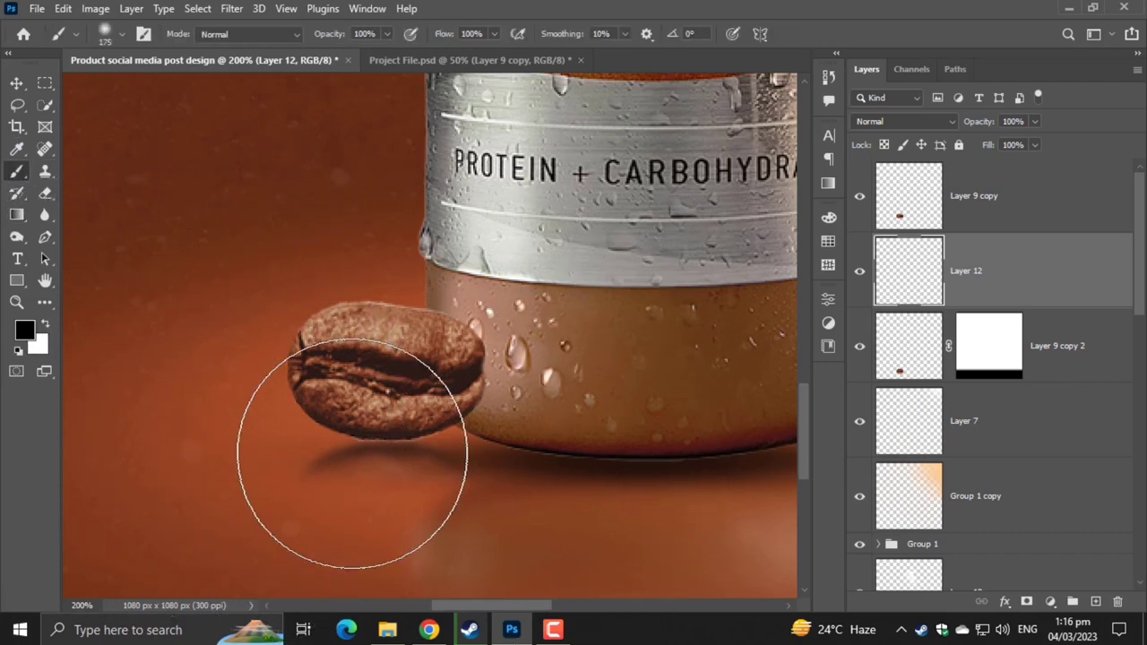
pyautogui.click(348, 482)
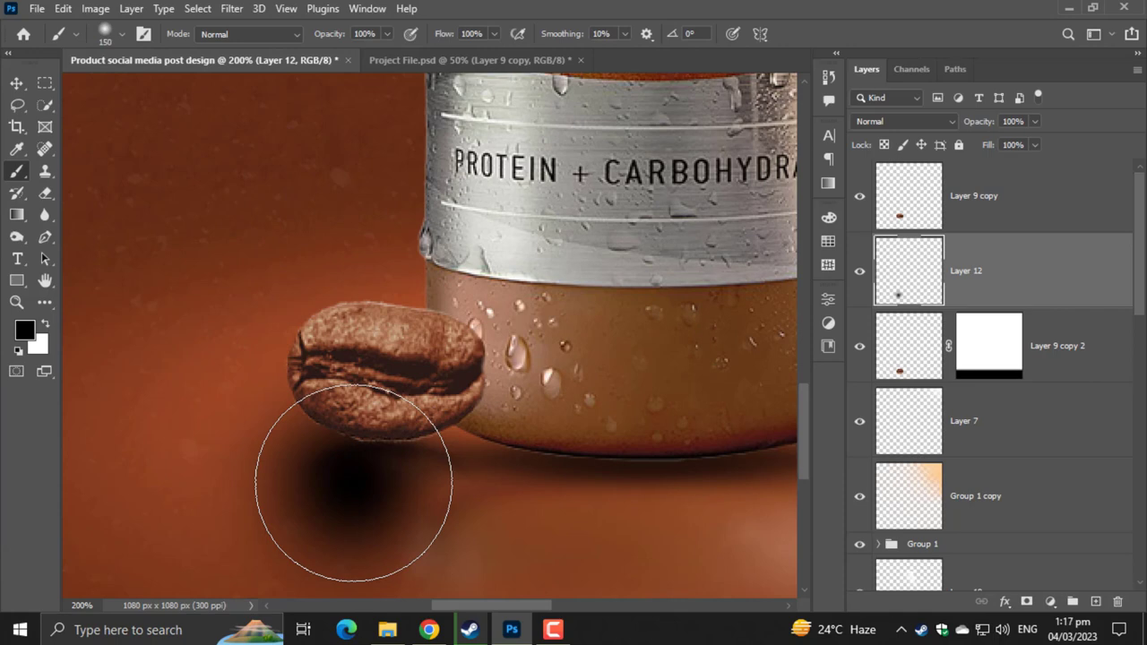
# - Free-transform the black dab into a flat contact shadow beneath the bean
pyautogui.click(17, 83)
pyautogui.hotkey('ctrl', 't')
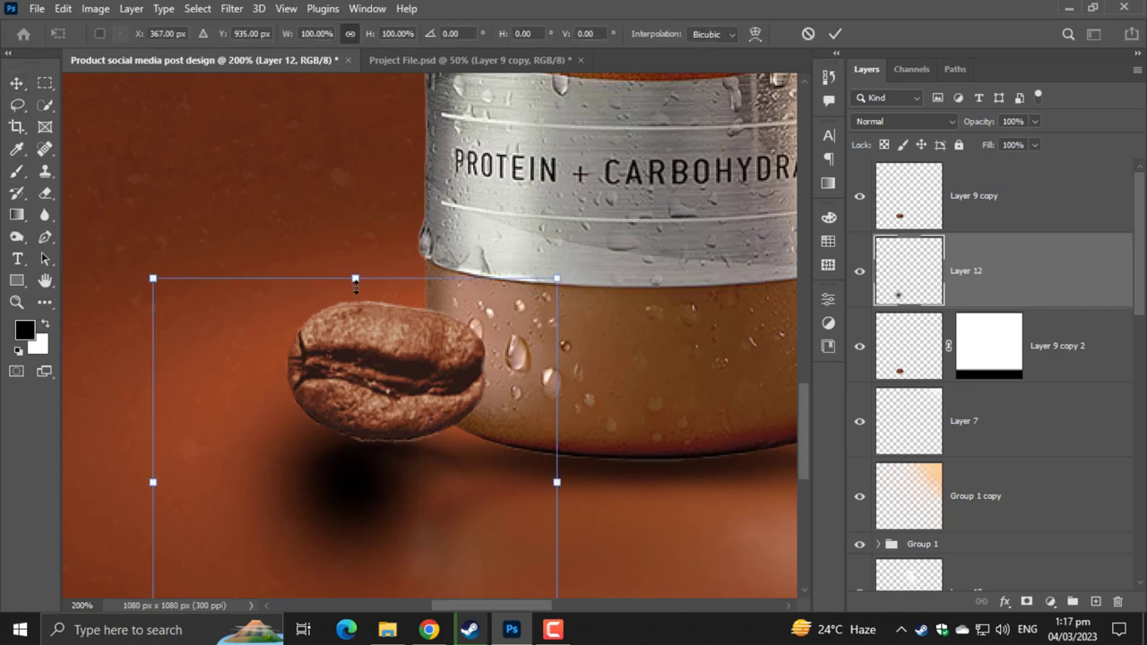
pyautogui.moveTo(356, 280)
pyautogui.mouseDown()
pyautogui.moveTo(356, 553)
pyautogui.moveTo(456, 386)
pyautogui.moveTo(440, 408)
pyautogui.mouseUp()
pyautogui.moveTo(519, 480)
pyautogui.mouseDown()
pyautogui.moveTo(452, 468)
pyautogui.moveTo(473, 474)
pyautogui.mouseUp()
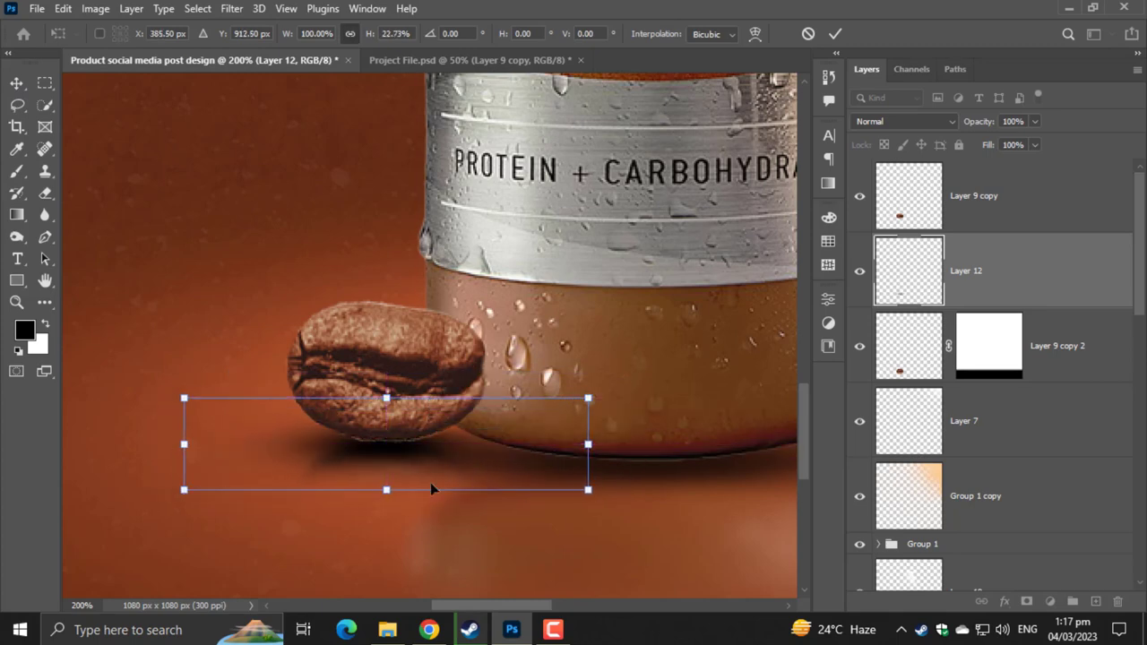
pyautogui.moveTo(388, 490); pyautogui.dragTo(388, 472)
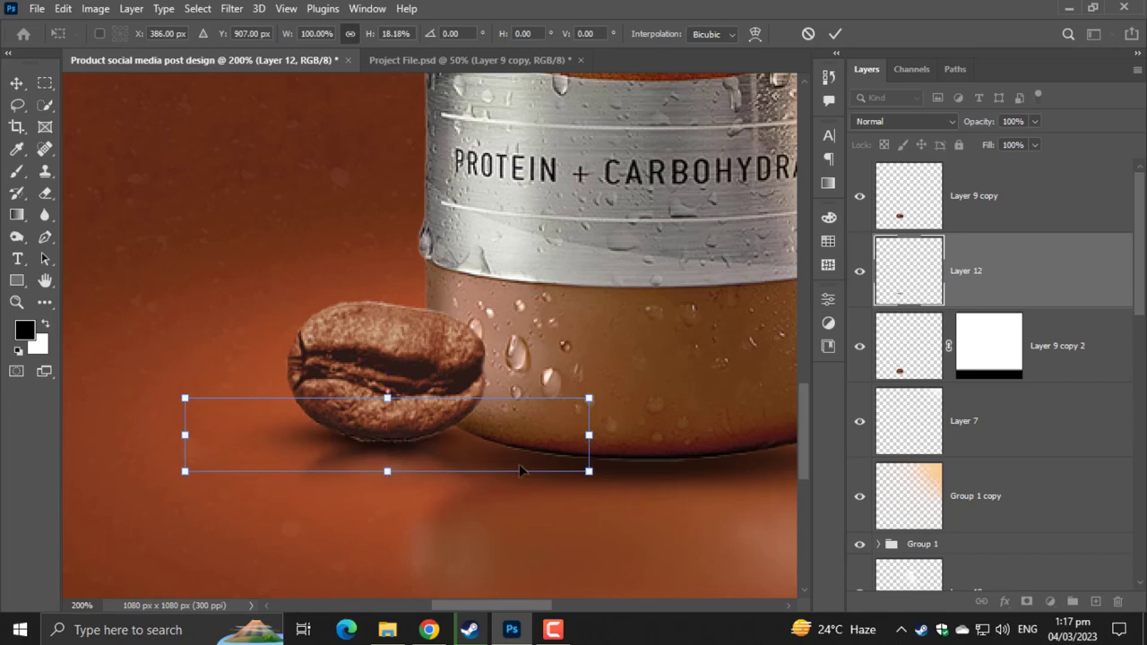
pyautogui.moveTo(576, 452); pyautogui.dragTo(570, 454)
pyautogui.moveTo(490, 450); pyautogui.dragTo(491, 457)
pyautogui.press('Return')
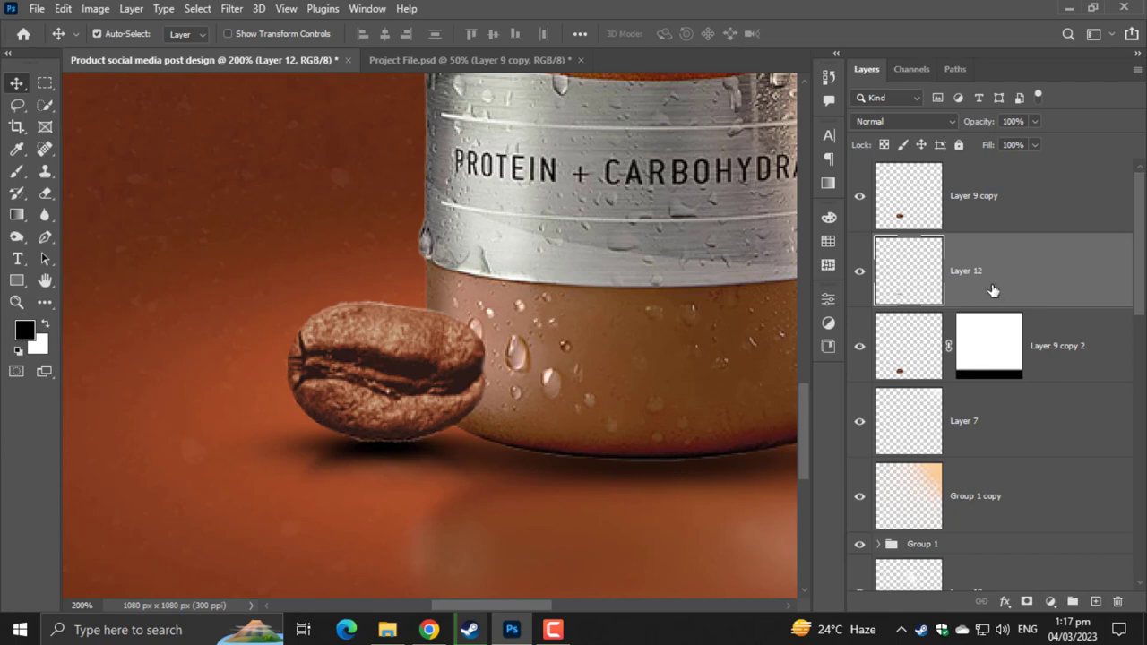
# - Nudge the Layer 9 copy 2 reflection slightly lower
pyautogui.click(934, 359)
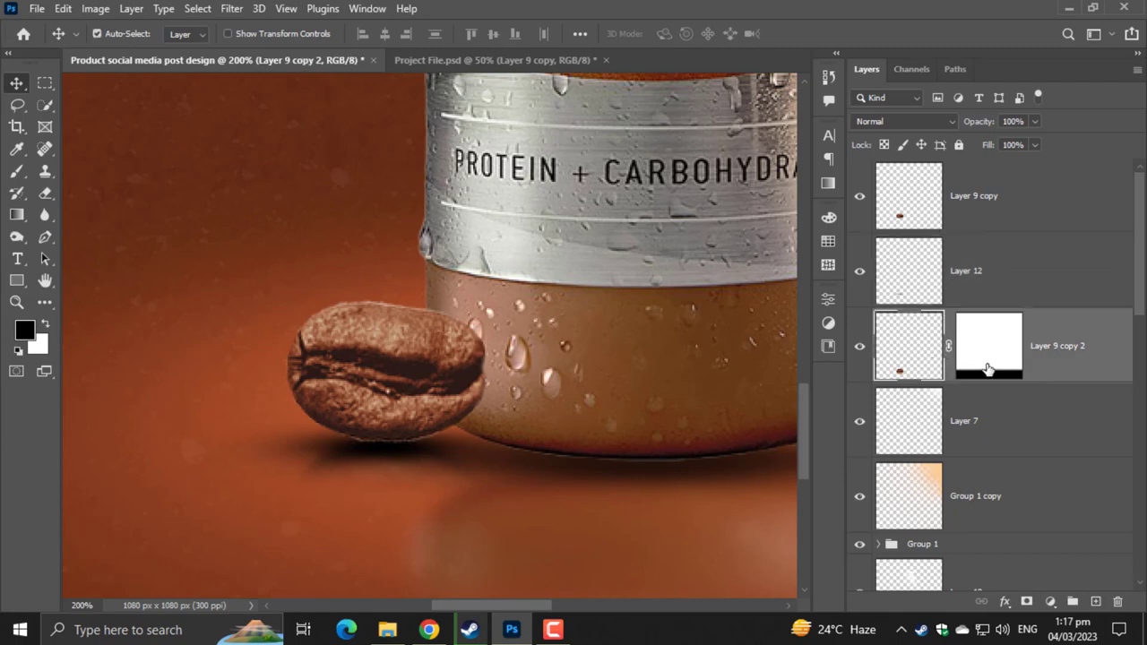
pyautogui.hotkey('ctrl', 't')
pyautogui.moveTo(419, 481); pyautogui.dragTo(423, 492)
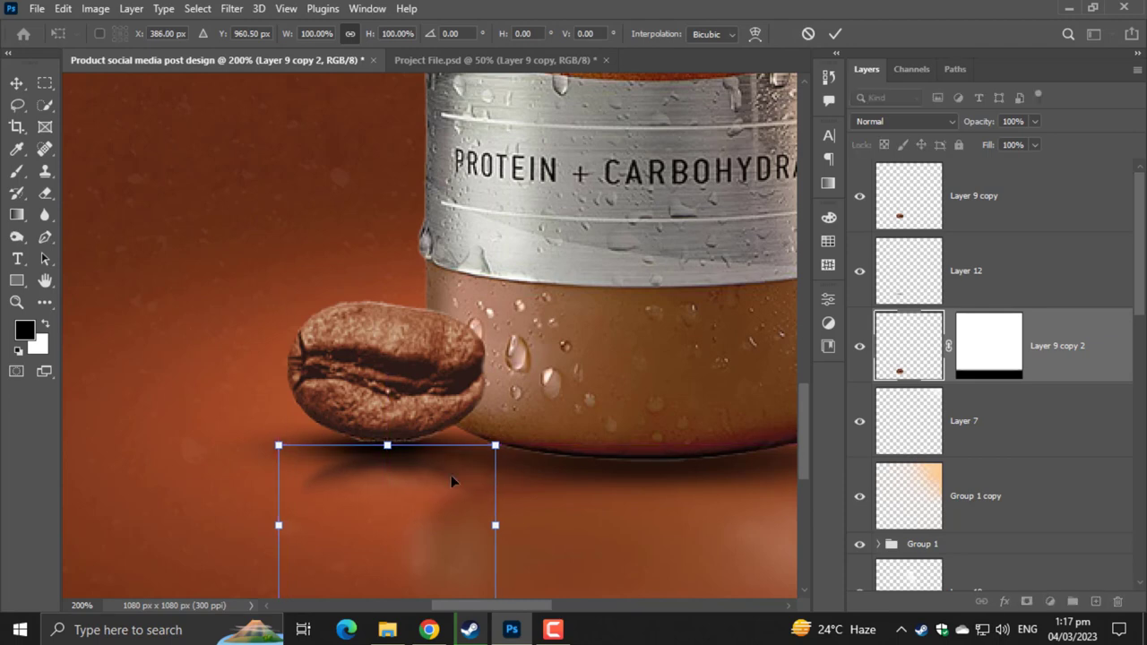
pyautogui.press('Return')
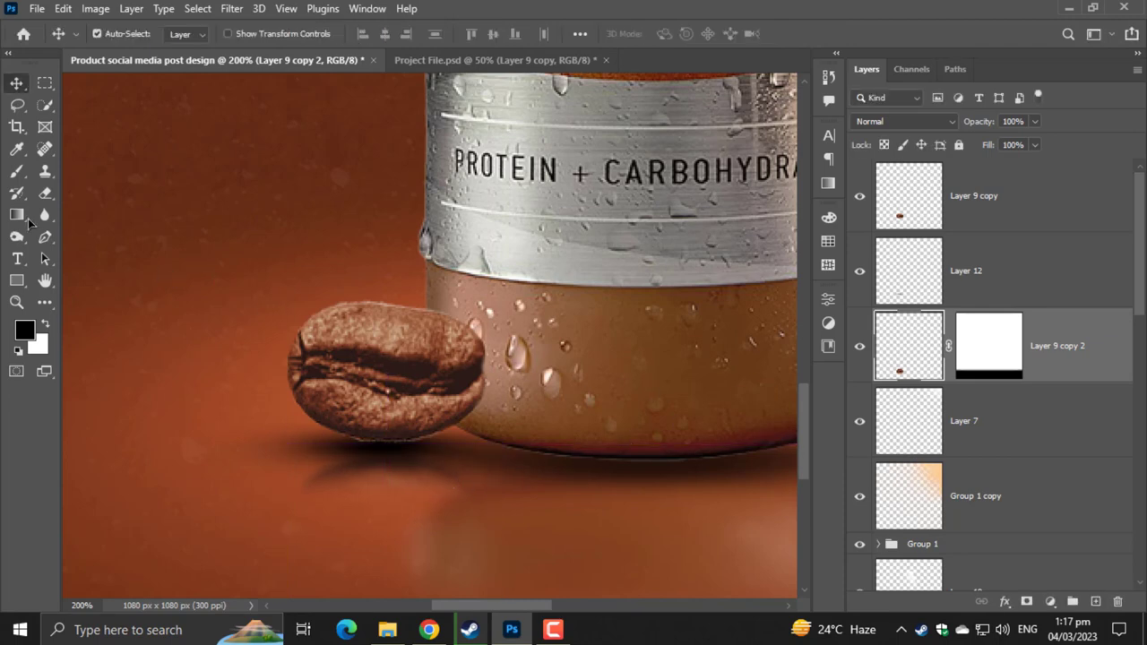
# - Redraw a white-to-black gradient on the reflection's layer mask to fade it out
pyautogui.click(26, 217)
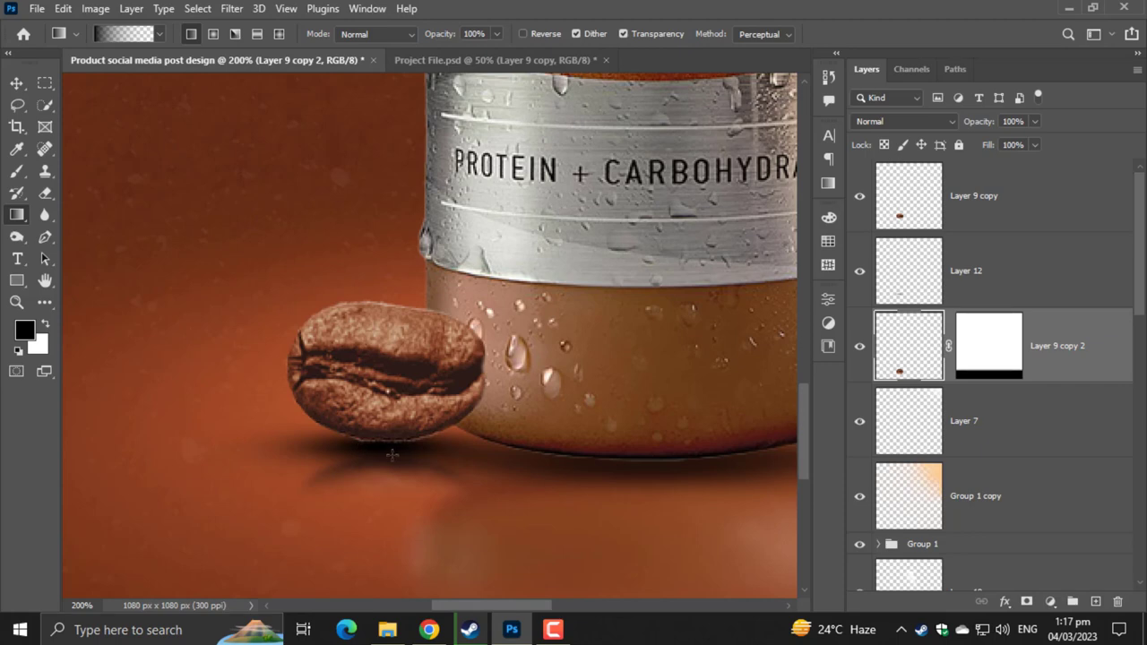
pyautogui.moveTo(400, 507); pyautogui.dragTo(399, 508)
pyautogui.hotkey('ctrl', 'z')
pyautogui.click(1013, 354)
pyautogui.press('x')
pyautogui.moveTo(380, 539); pyautogui.dragTo(422, 494)
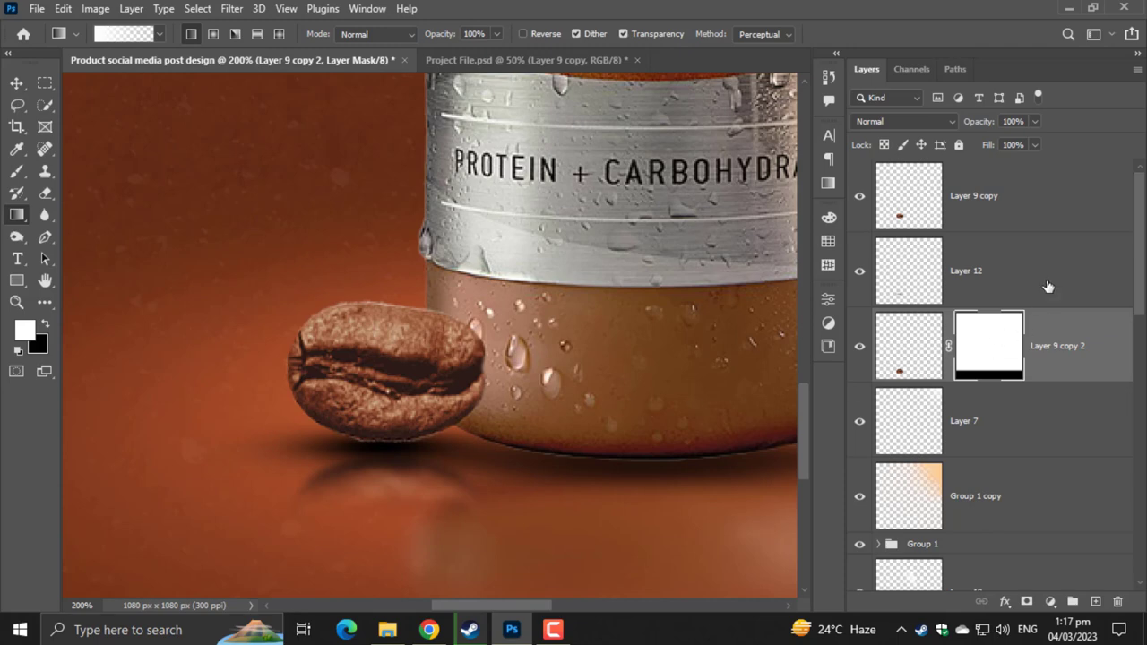
# - Give Layer 9 copy a Multiply drop shadow: 48% opacity, angle -158, distance 13, size 9
pyautogui.click(998, 187)
pyautogui.rightClick(998, 187)
pyautogui.click(847, 24)
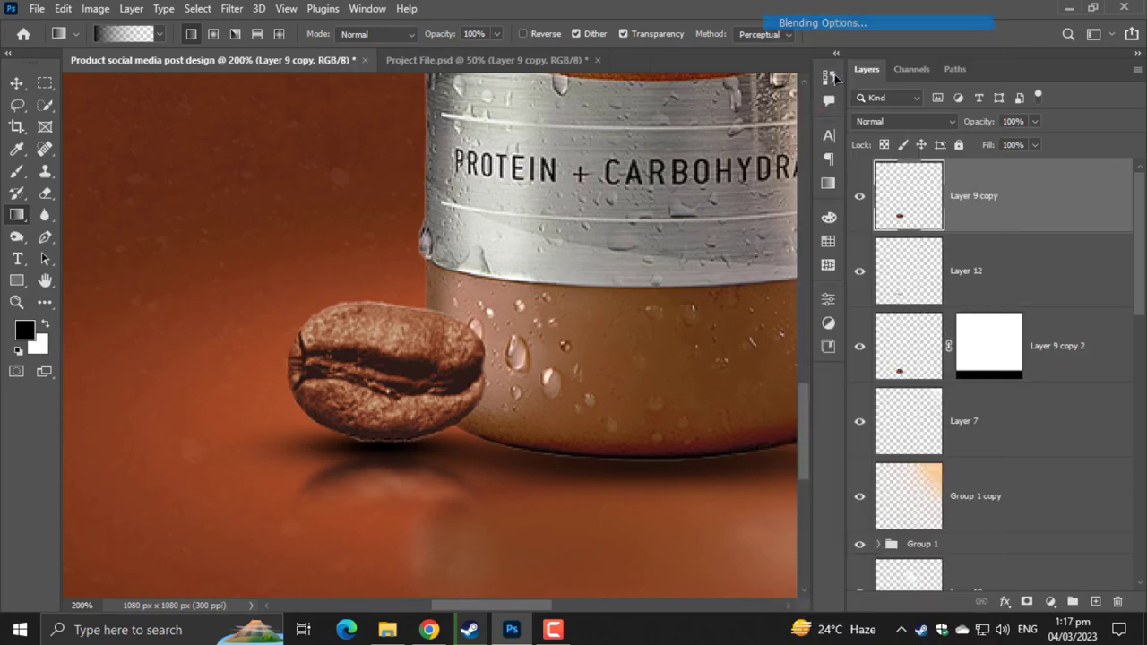
pyautogui.moveTo(573, 65); pyautogui.dragTo(744, 58)
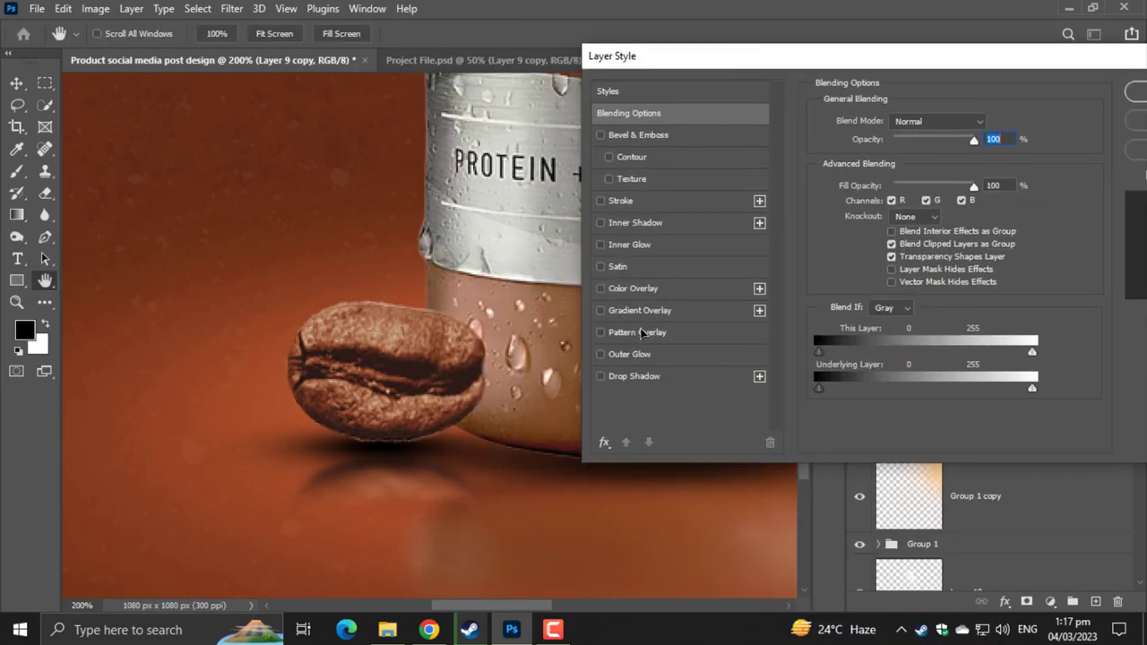
pyautogui.click(630, 377)
pyautogui.moveTo(495, 409); pyautogui.dragTo(526, 384)
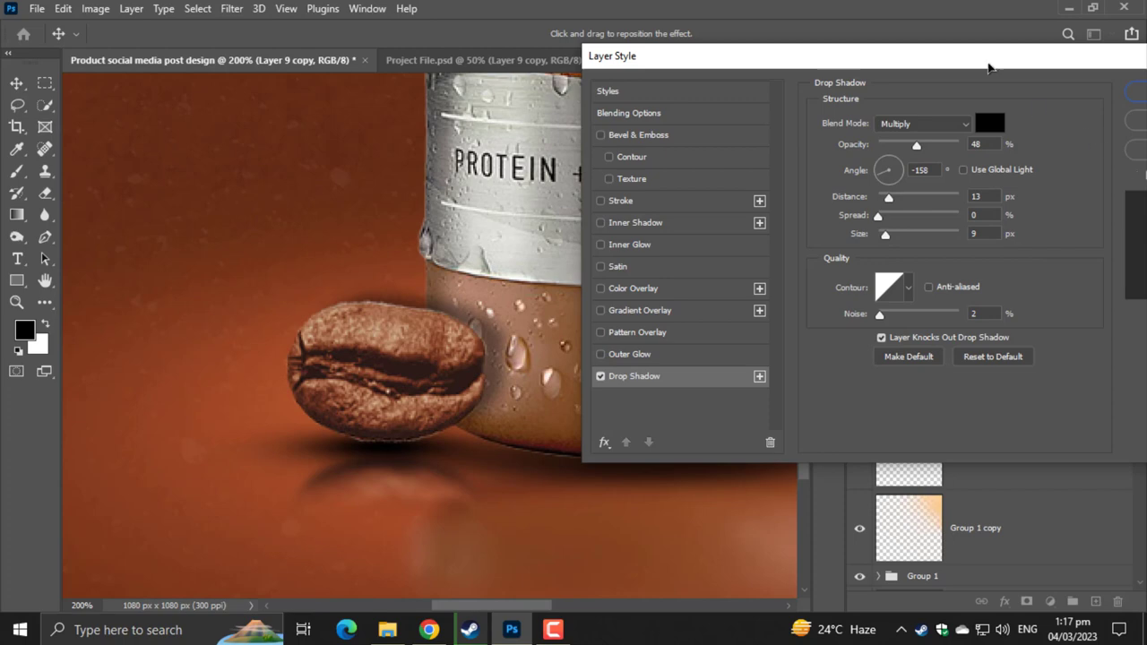
pyautogui.moveTo(989, 58); pyautogui.dragTo(922, 102)
pyautogui.click(1114, 136)
# - Brush black over the bean's lower part on new Layer 13 at 42% opacity
pyautogui.press('g')
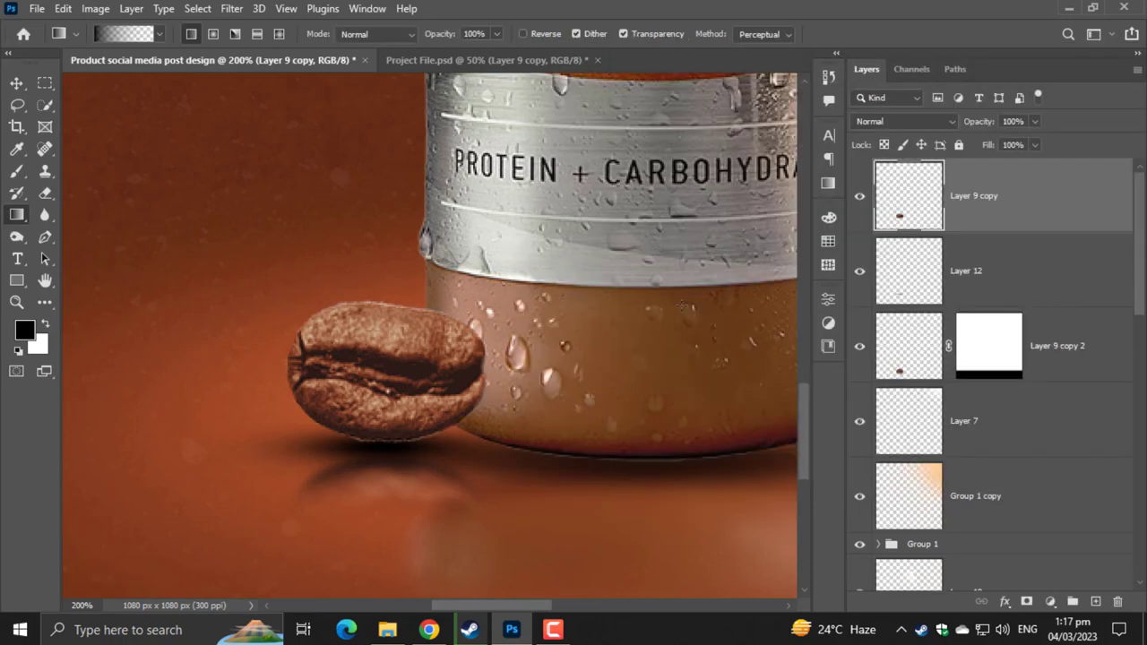
pyautogui.keyDown('ctrl'); pyautogui.click(928, 242); pyautogui.keyUp('ctrl')
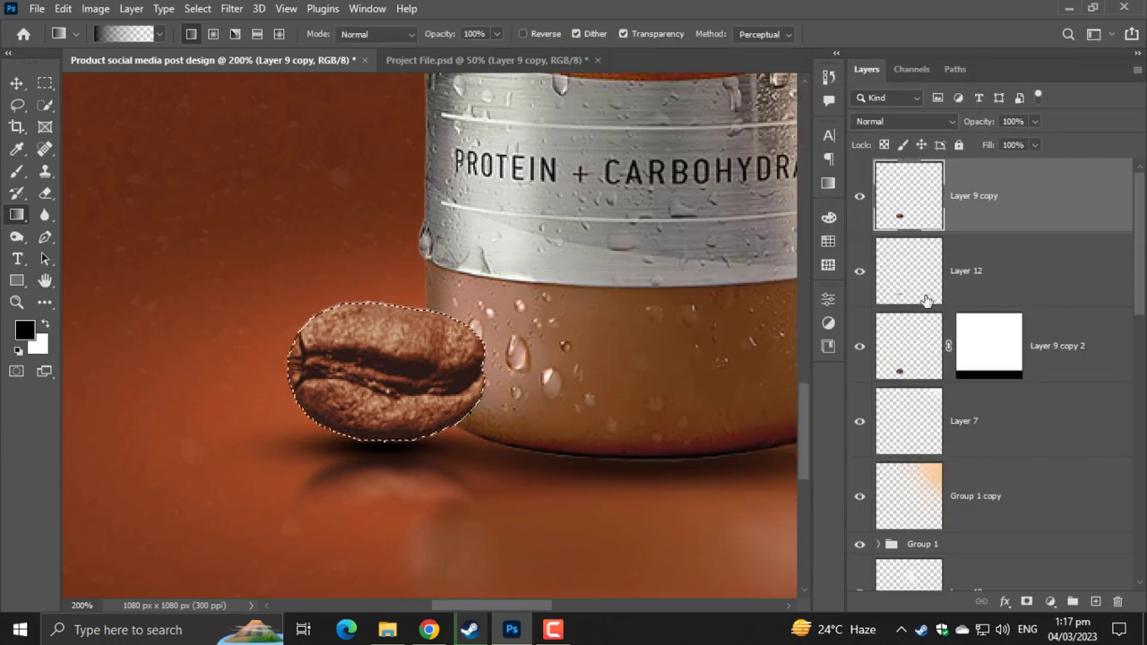
pyautogui.click(1096, 601)
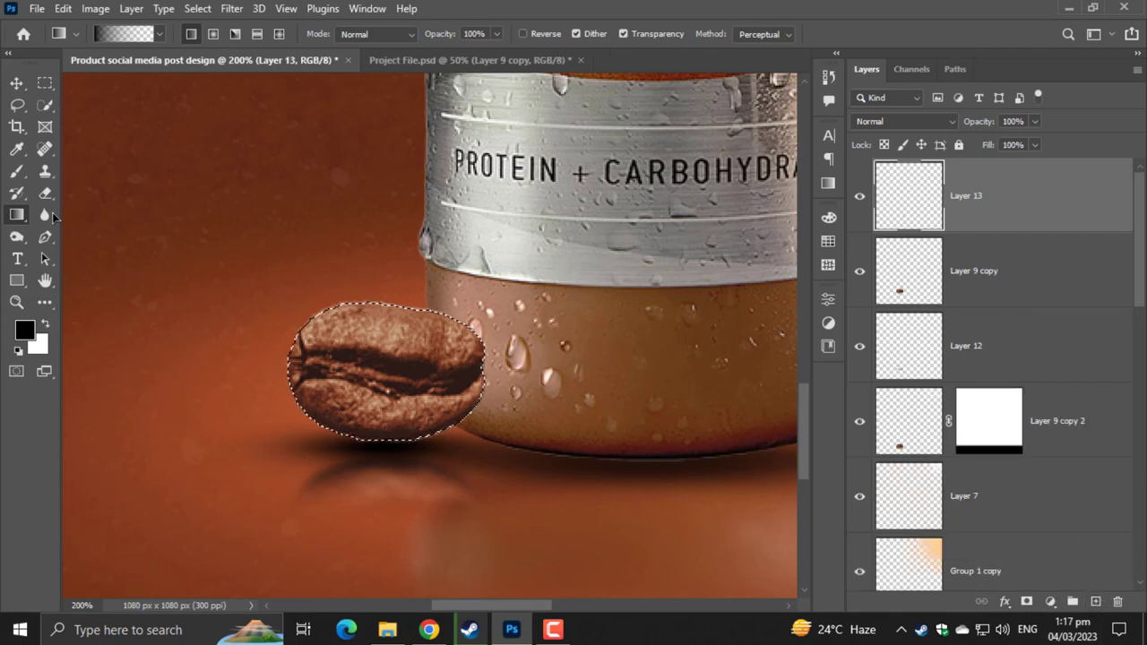
pyautogui.click(16, 171)
pyautogui.moveTo(395, 504); pyautogui.dragTo(410, 499)
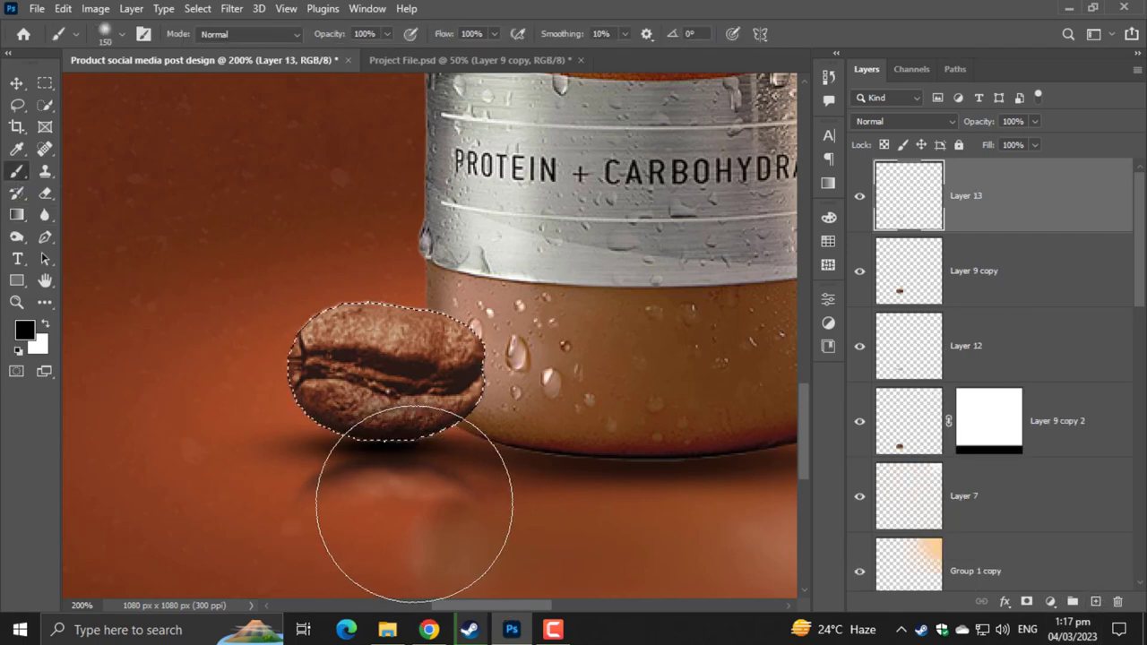
pyautogui.hotkey('ctrl', 'd')
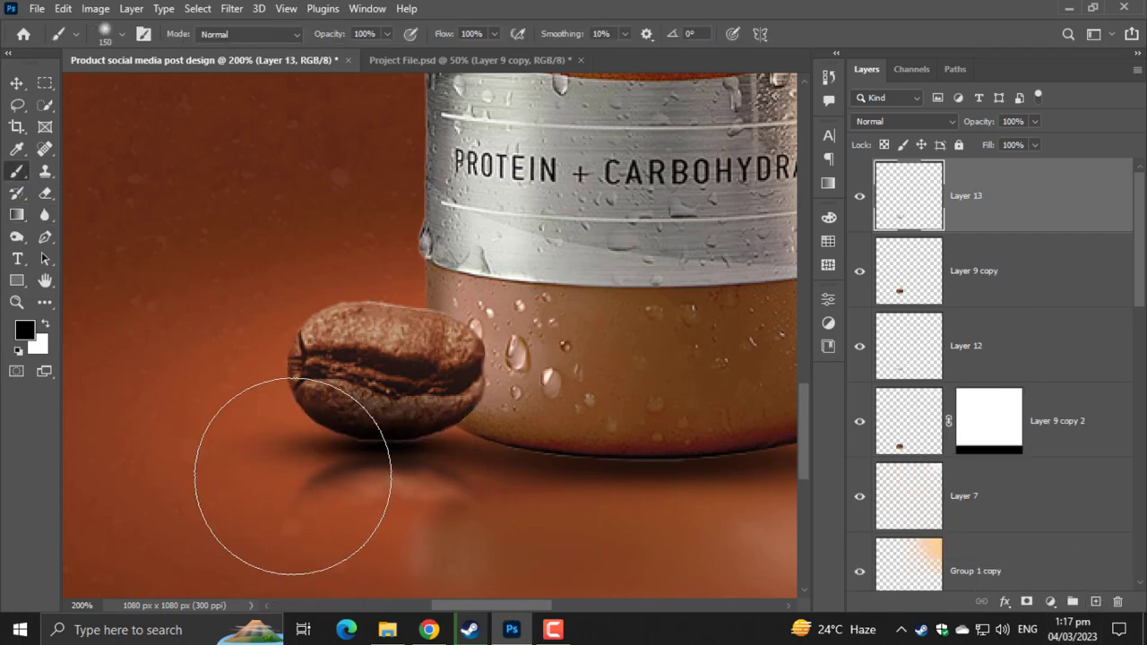
pyautogui.click(1036, 122)
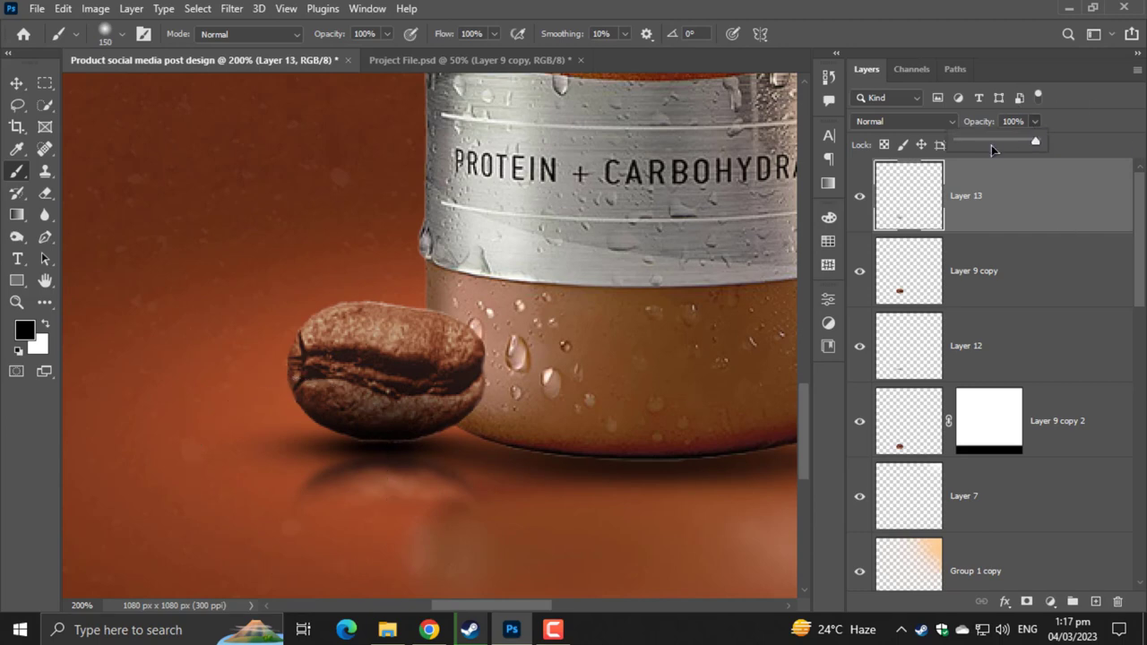
pyautogui.click(991, 144)
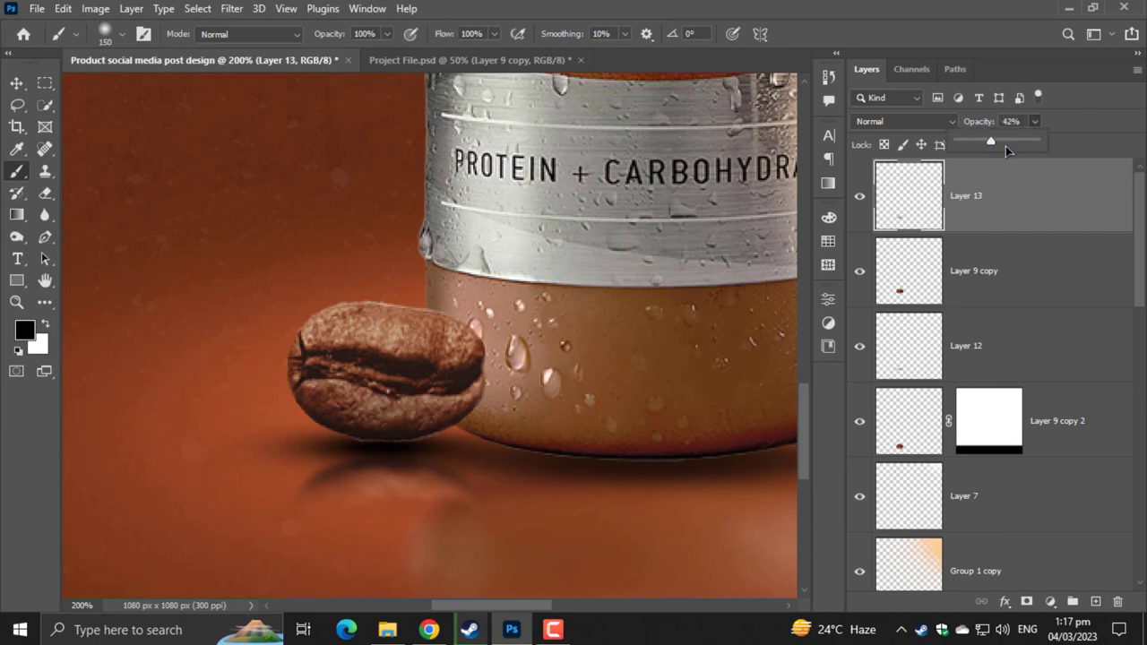
pyautogui.click(959, 268)
pyautogui.hotkey('ctrl', '+')
pyautogui.hotkey('ctrl', '+')
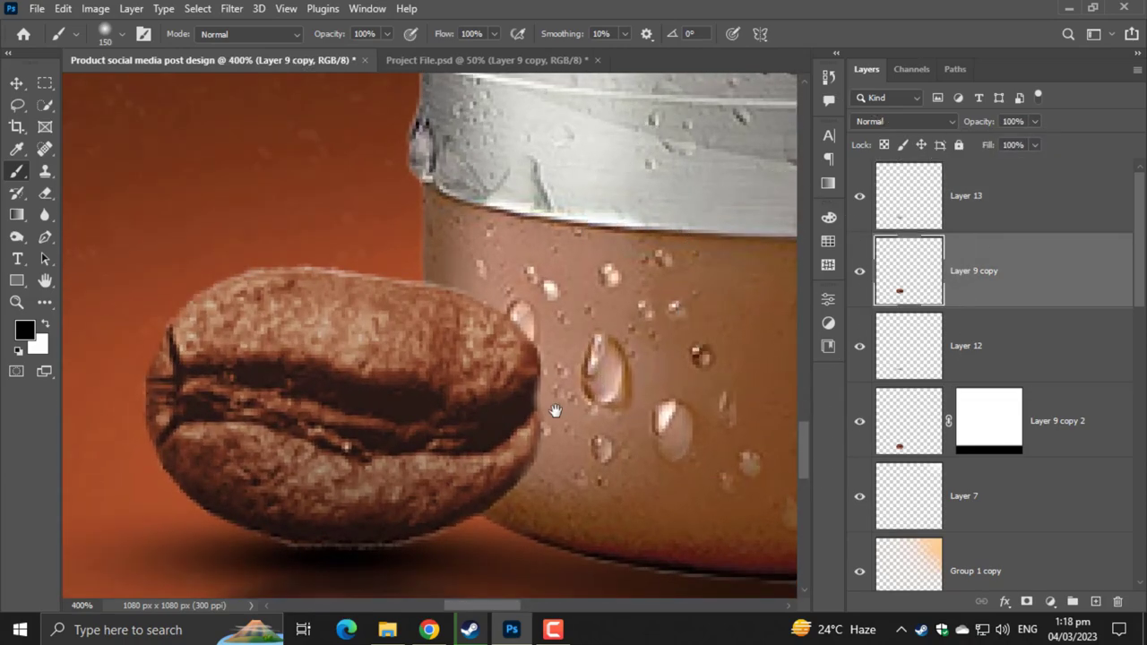
# - Inspect the bean's base up close, then stack Layer 13 directly above Layer 9 copy
pyautogui.moveTo(554, 411); pyautogui.dragTo(619, 193)
pyautogui.click(45, 194)
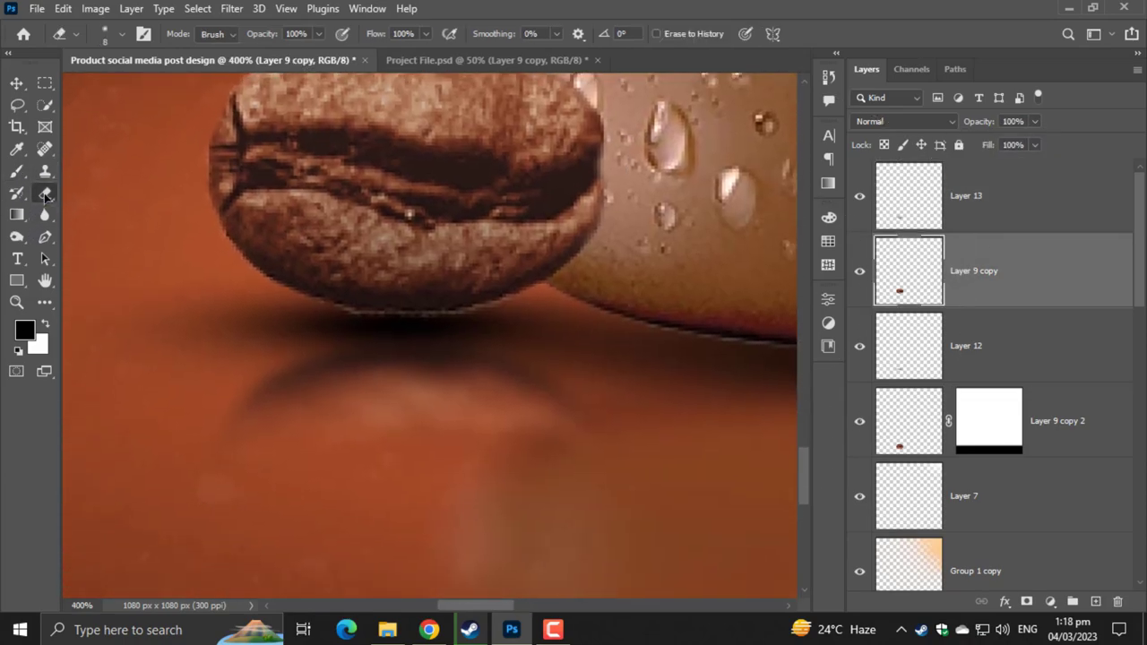
pyautogui.hotkey('ctrl', '+')
pyautogui.hotkey('ctrl', '+')
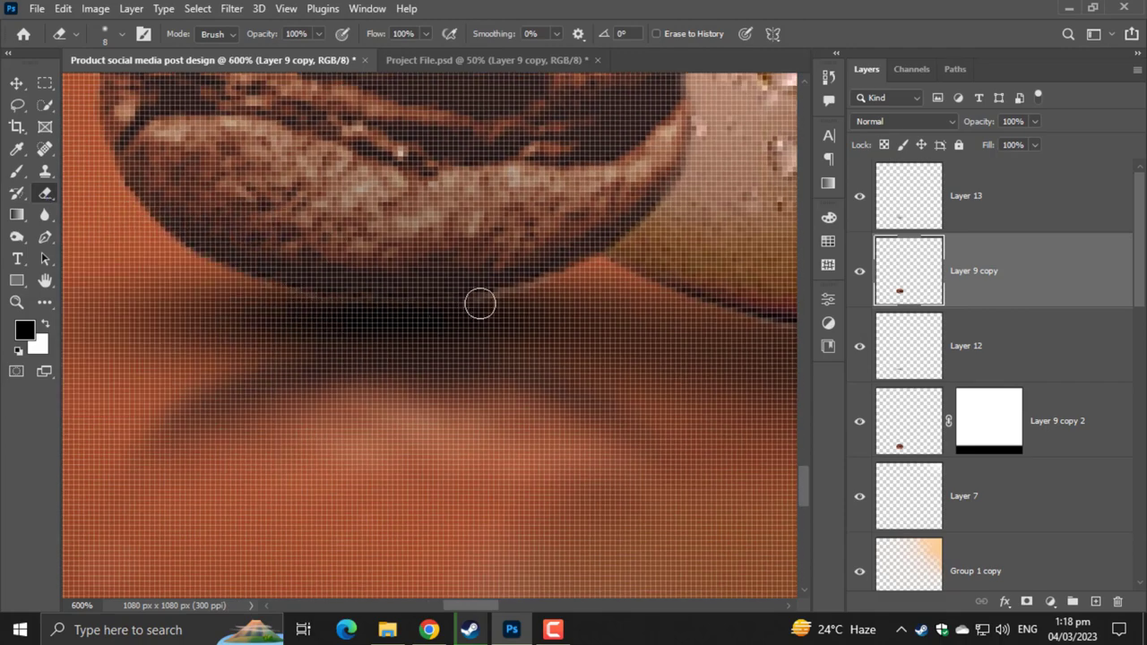
pyautogui.hotkey('ctrl', '0')
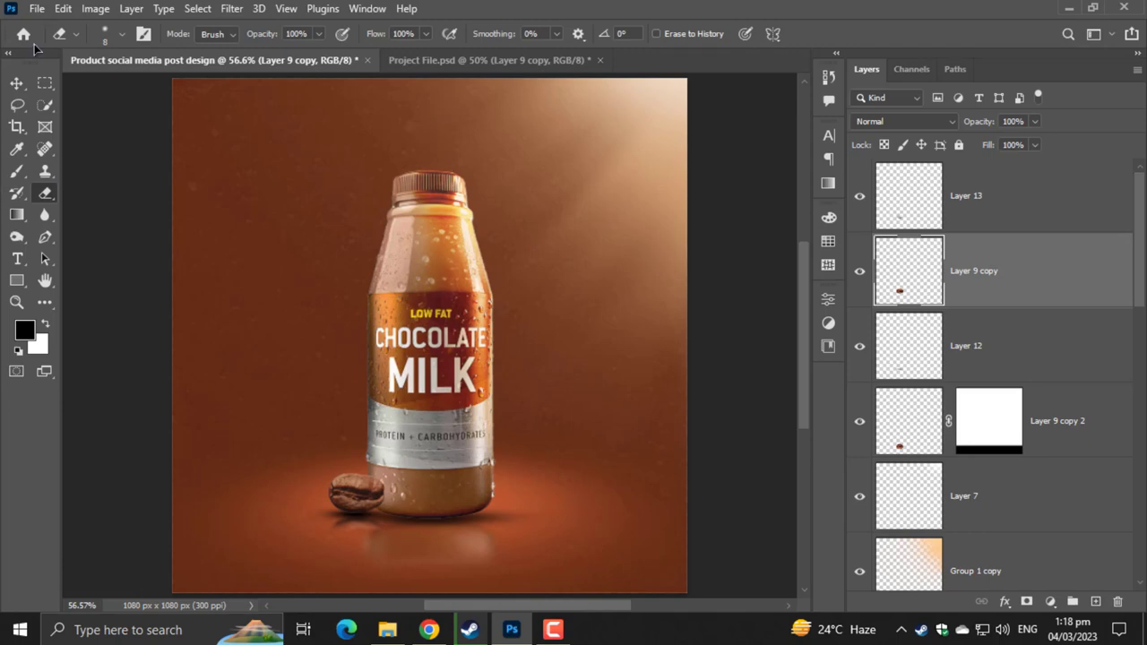
pyautogui.click(17, 82)
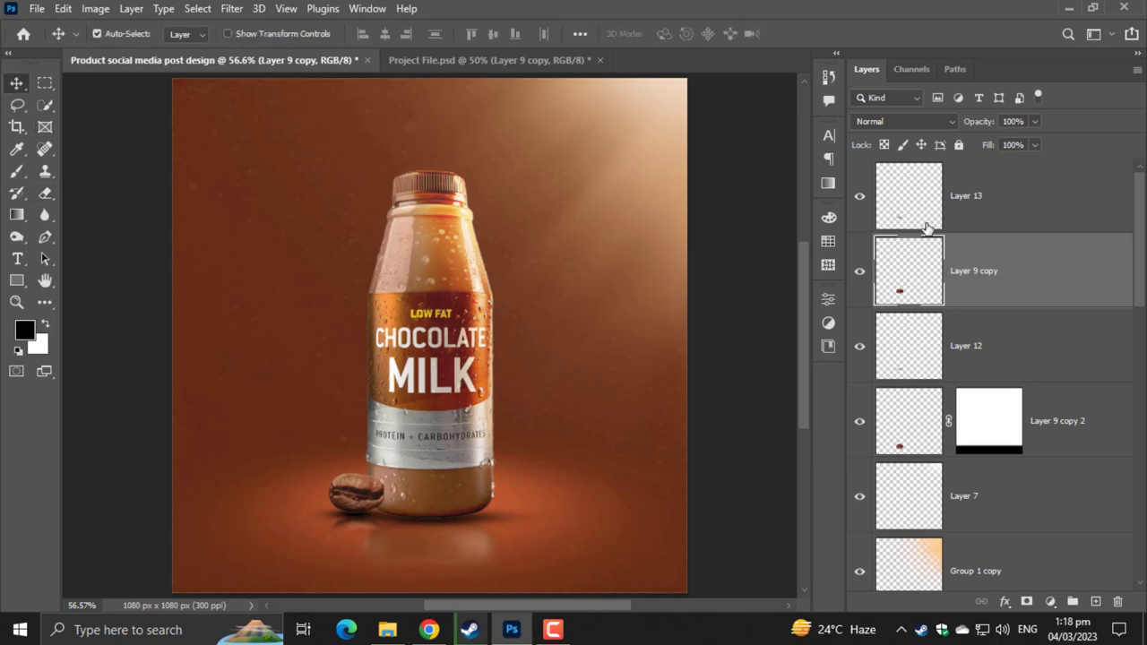
pyautogui.moveTo(928, 227); pyautogui.dragTo(976, 275)
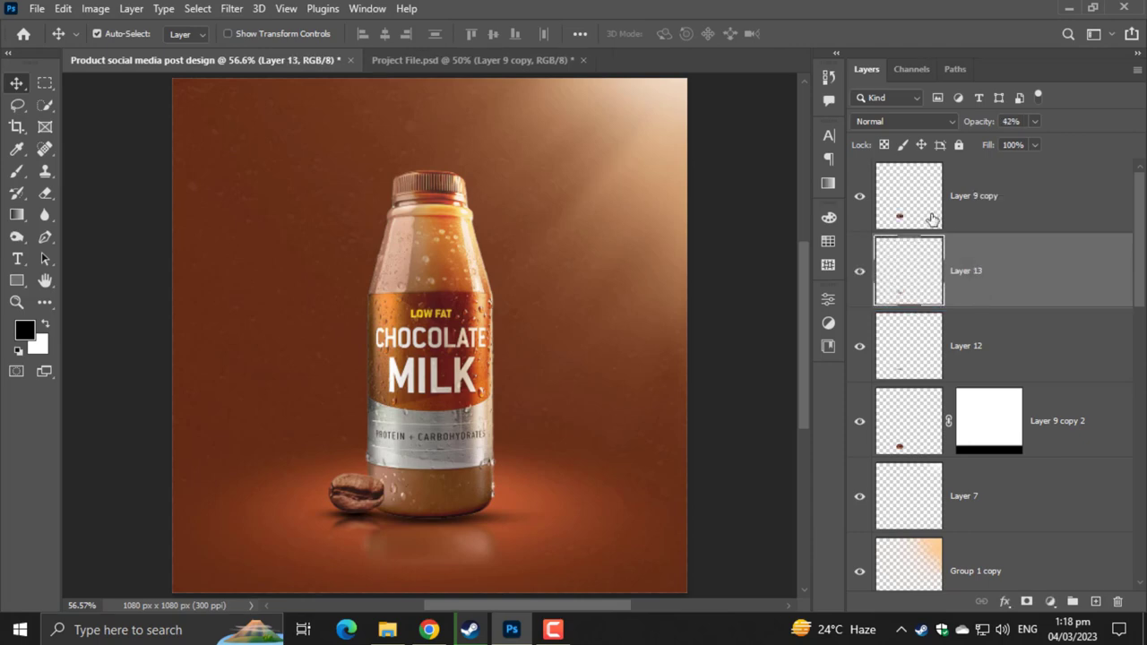
pyautogui.click(961, 218)
pyautogui.moveTo(941, 272); pyautogui.dragTo(955, 184)
# - Load the coffee bean's outline, add a new layer, and zoom in on the bean
pyautogui.click(965, 293)
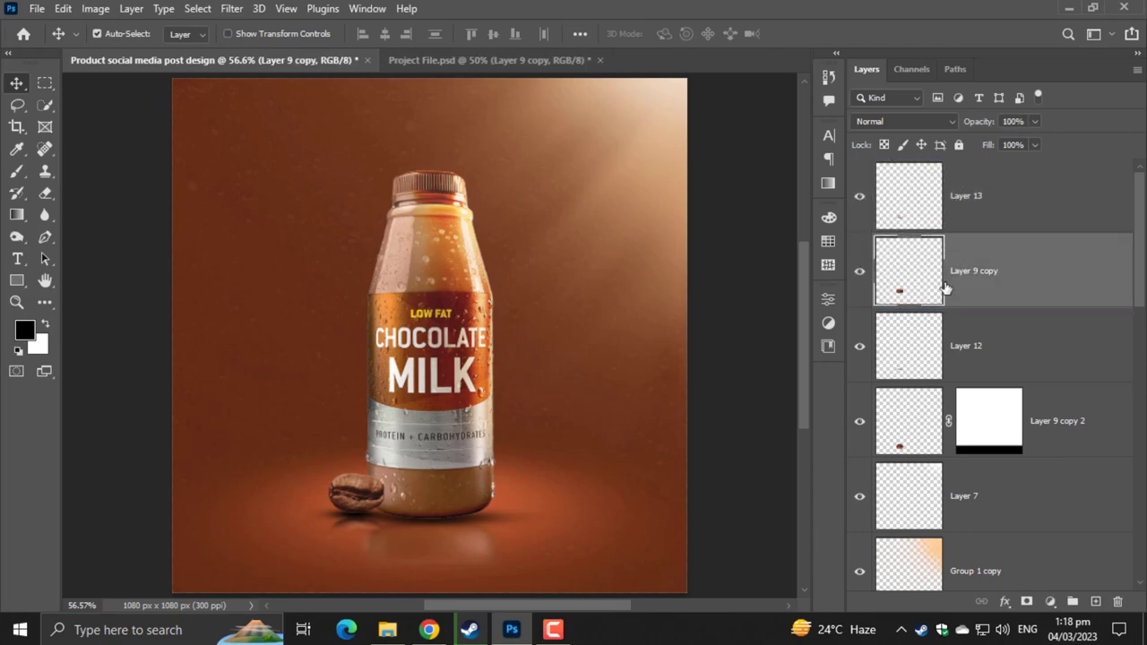
pyautogui.keyDown('ctrl'); pyautogui.click(923, 291); pyautogui.keyUp('ctrl')
pyautogui.click(1096, 601)
pyautogui.hotkey('ctrl', '+')
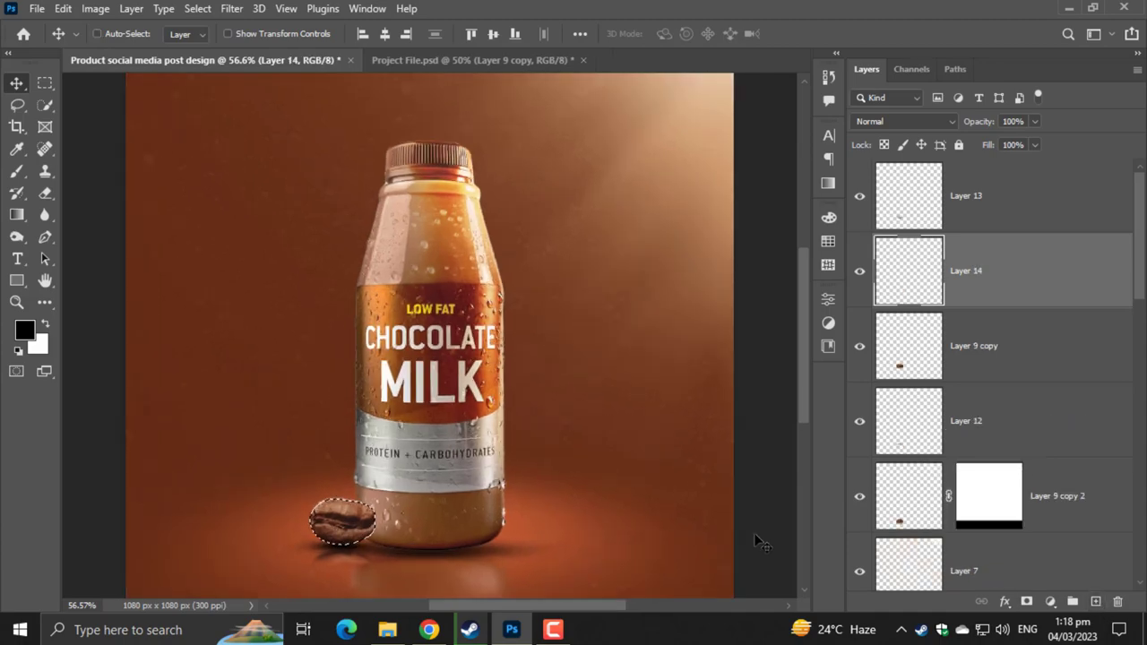
pyautogui.hotkey('ctrl', '+')
pyautogui.hotkey('ctrl', '+')
pyautogui.hotkey('ctrl', '+')
pyautogui.moveTo(674, 586); pyautogui.dragTo(756, 225)
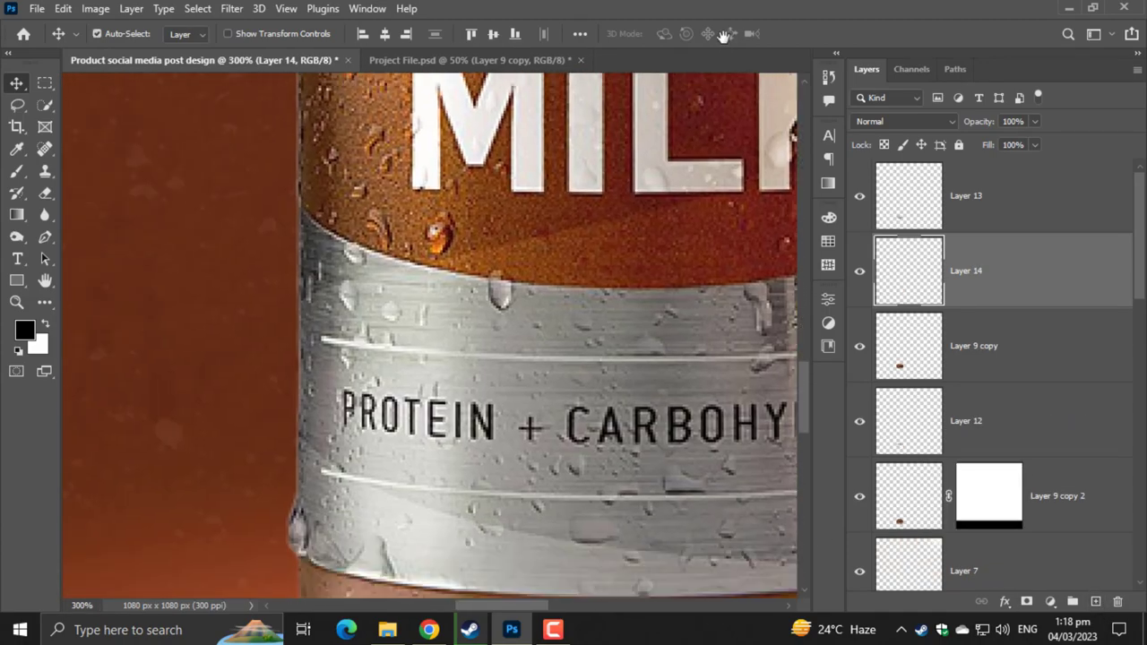
pyautogui.moveTo(556, 582); pyautogui.dragTo(587, 296)
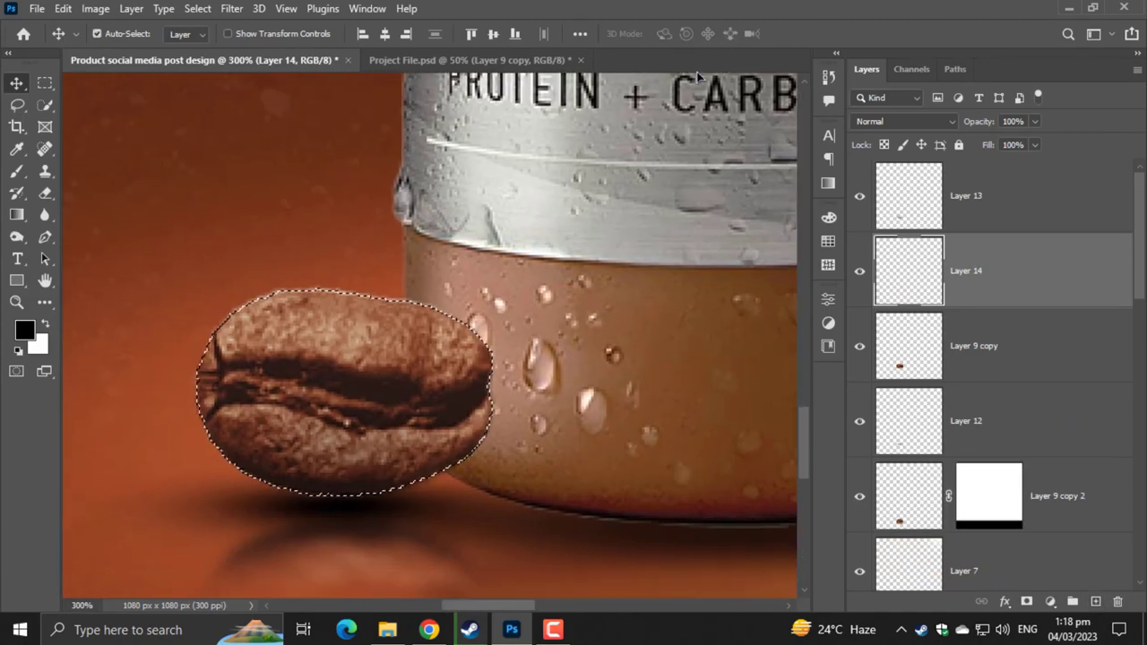
pyautogui.hotkey('ctrl', 'd')
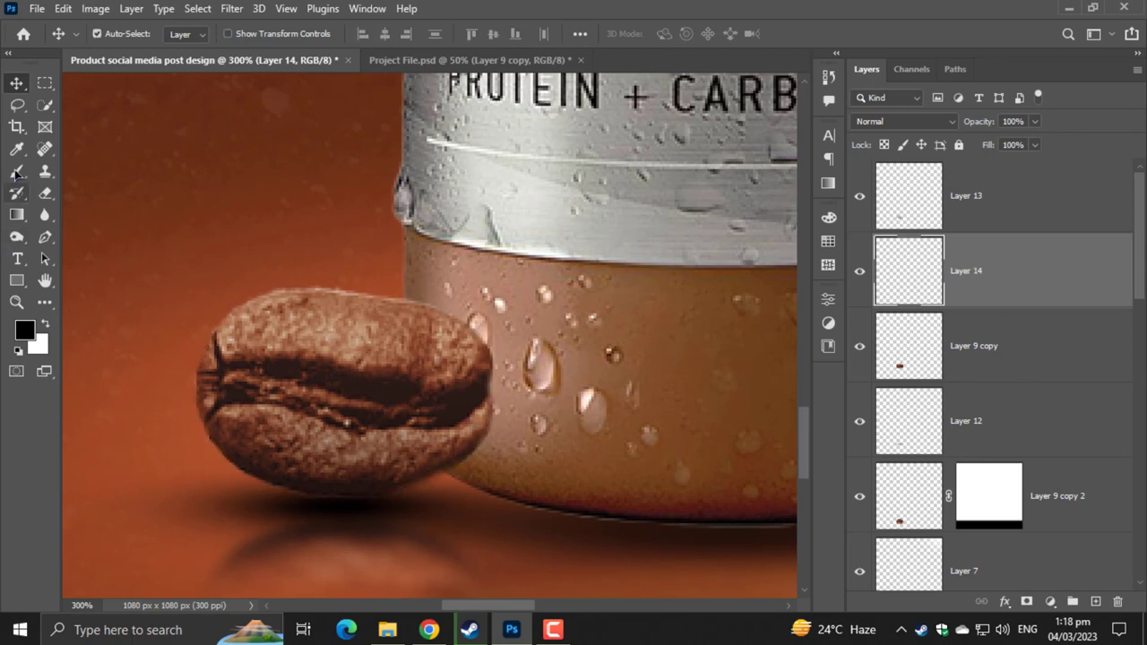
# - Paint a soft white highlight on the bean's right side within its outline
pyautogui.click(16, 171)
pyautogui.press('[')
pyautogui.press('[')
pyautogui.press('[')
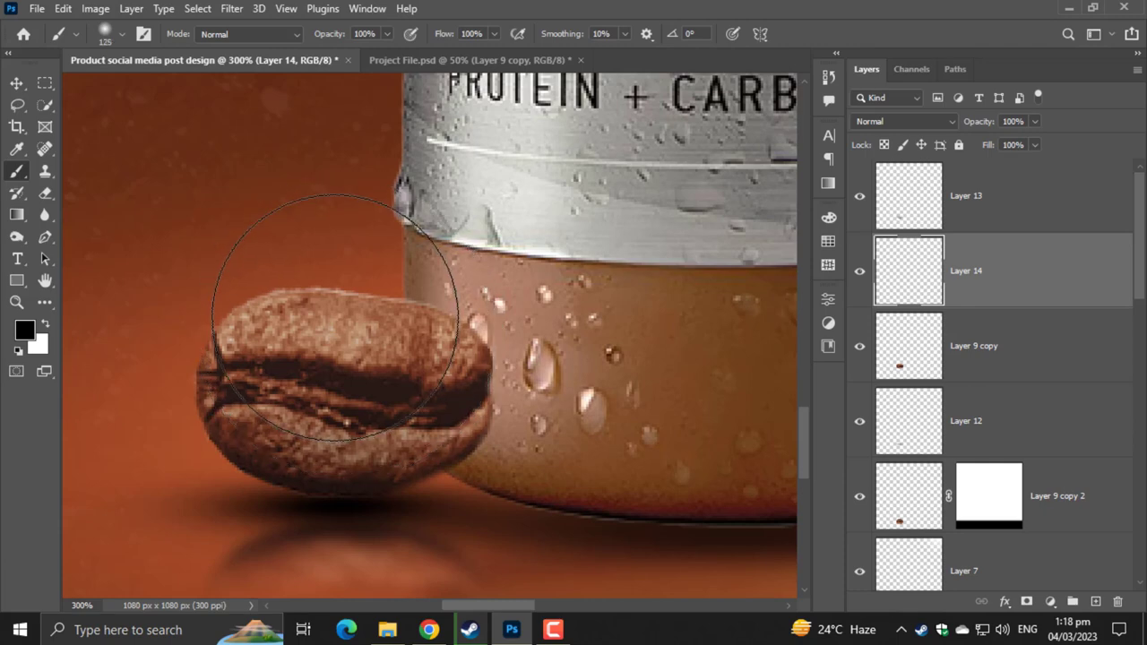
pyautogui.press('[')
pyautogui.press('[')
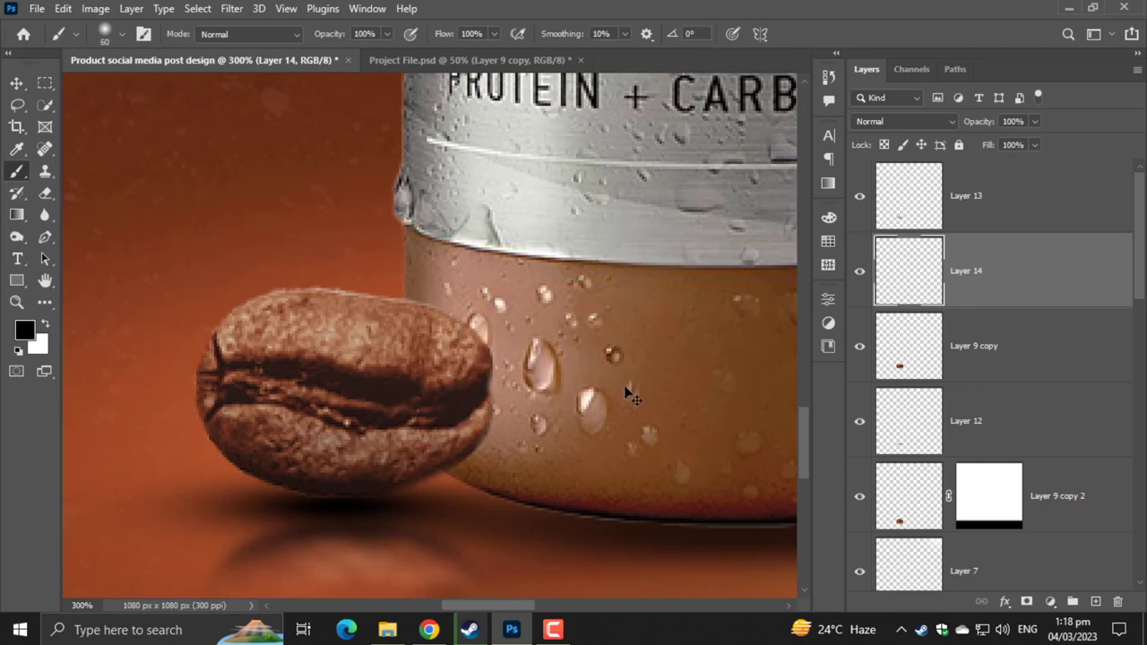
pyautogui.keyDown('ctrl'); pyautogui.click(914, 372); pyautogui.keyUp('ctrl')
pyautogui.moveTo(448, 359); pyautogui.dragTo(417, 345)
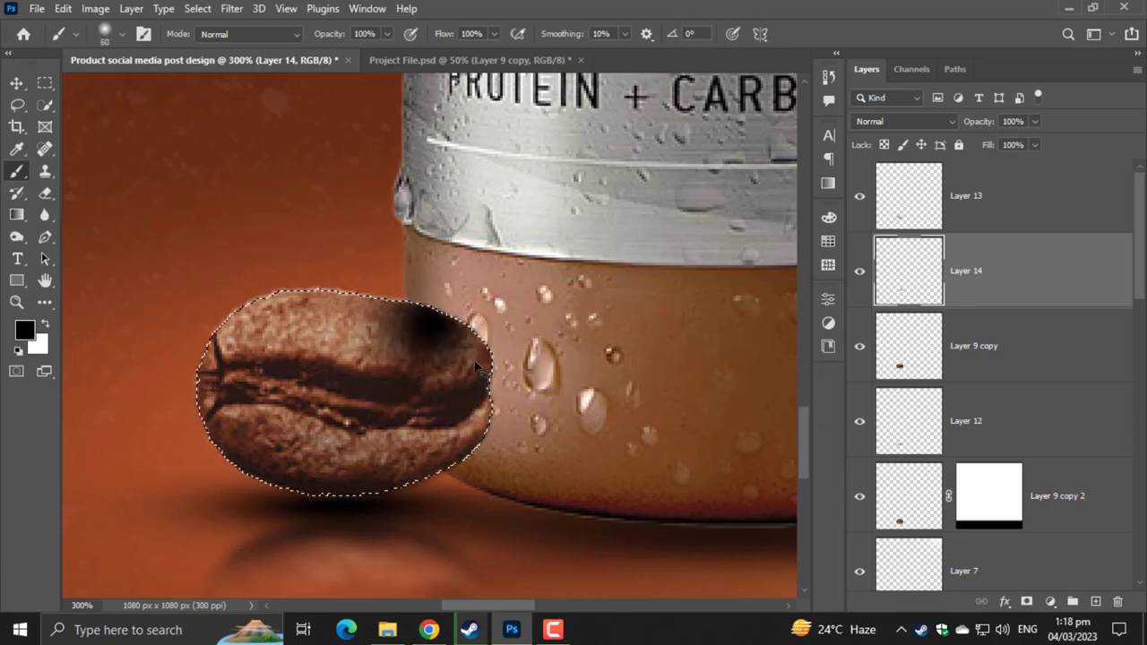
pyautogui.hotkey('ctrl', 'z')
pyautogui.click(45, 326)
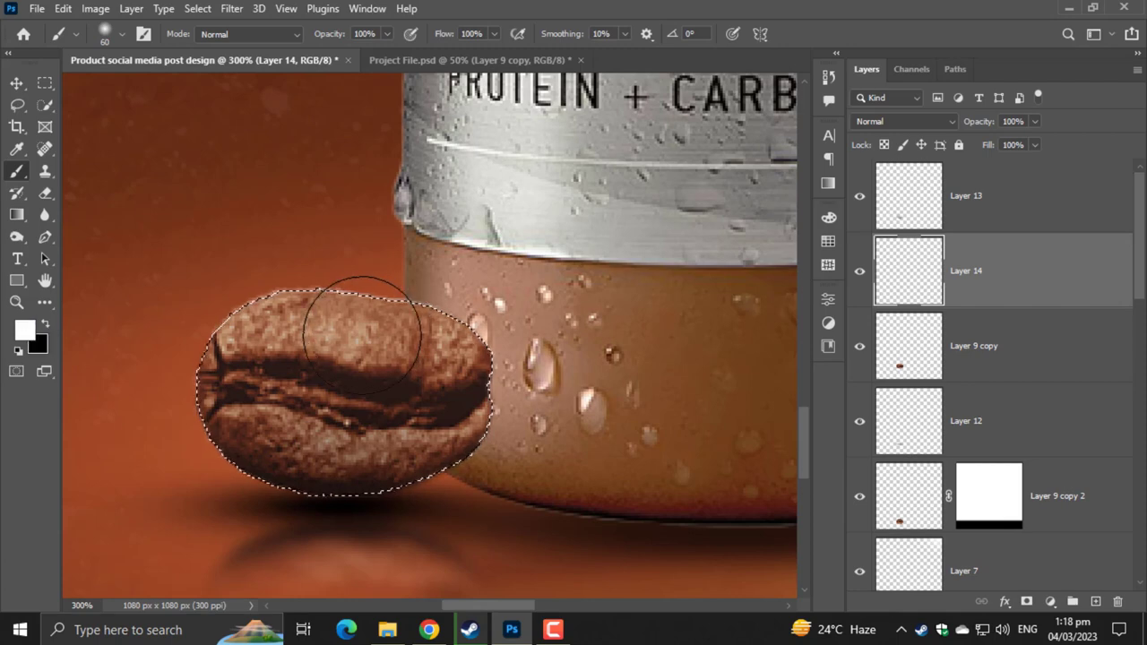
pyautogui.press(']')
pyautogui.press(']')
pyautogui.press(']')
pyautogui.press(']')
pyautogui.click(446, 345)
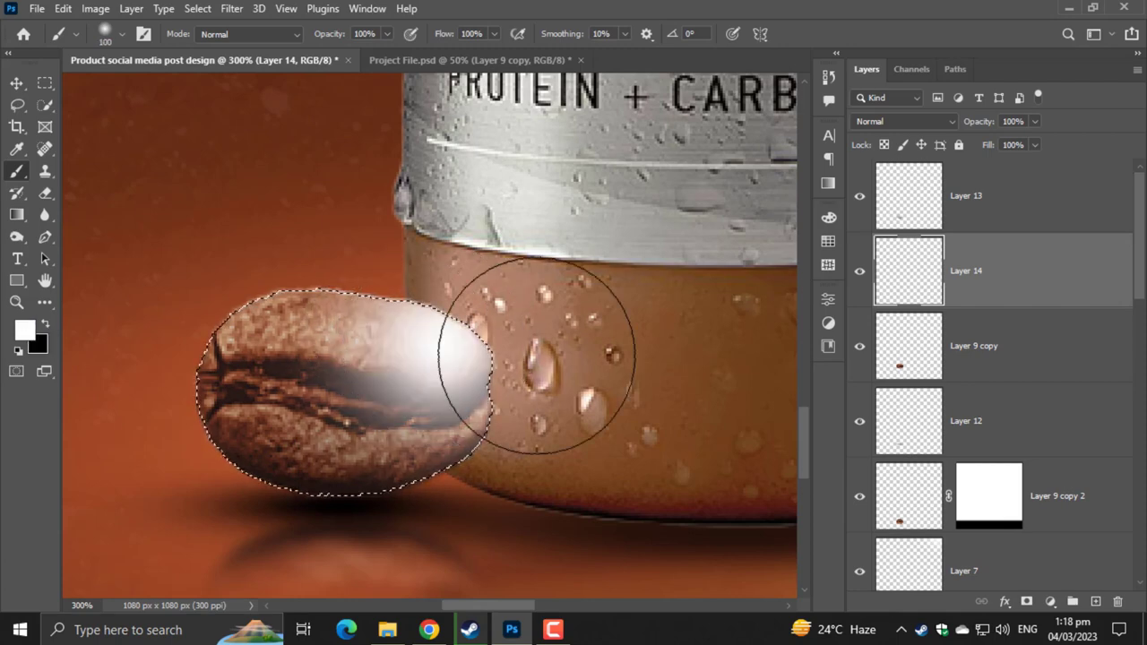
# - Set the highlight layer to Overlay blend mode at 43% opacity
pyautogui.click(899, 121)
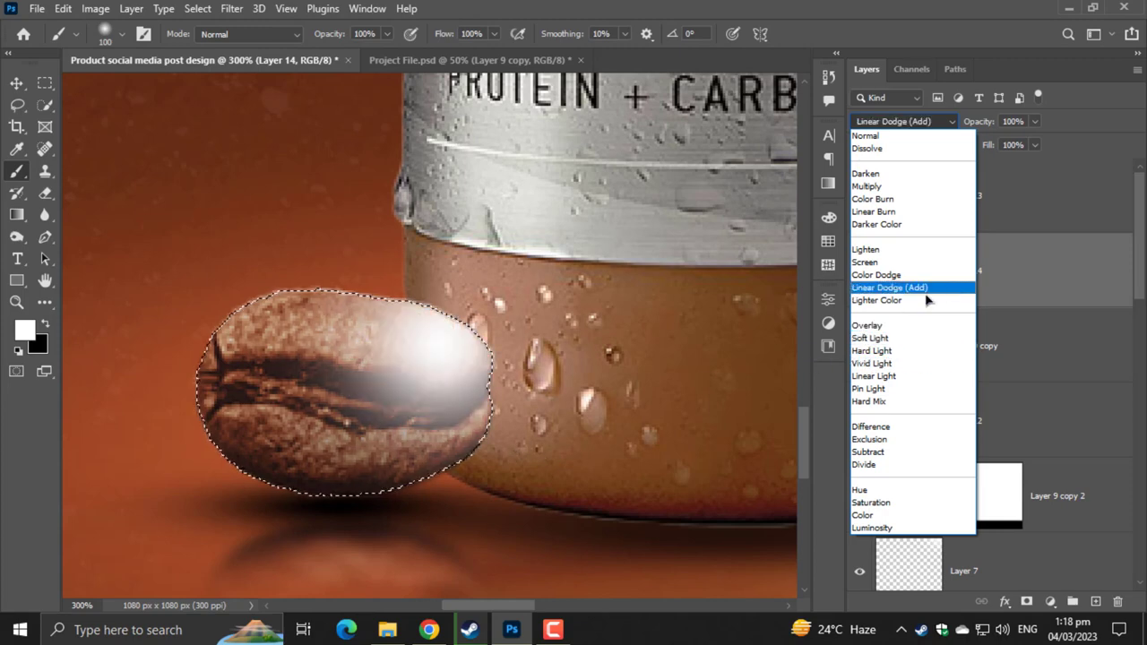
pyautogui.click(890, 327)
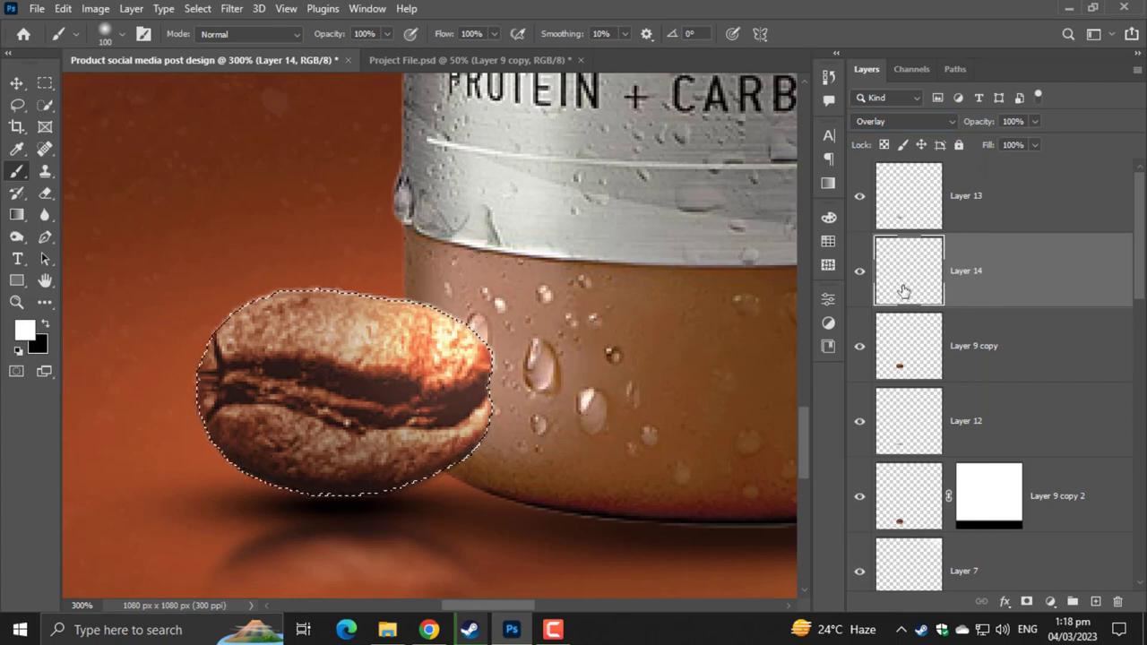
pyautogui.click(1036, 121)
pyautogui.moveTo(1038, 142); pyautogui.dragTo(984, 143)
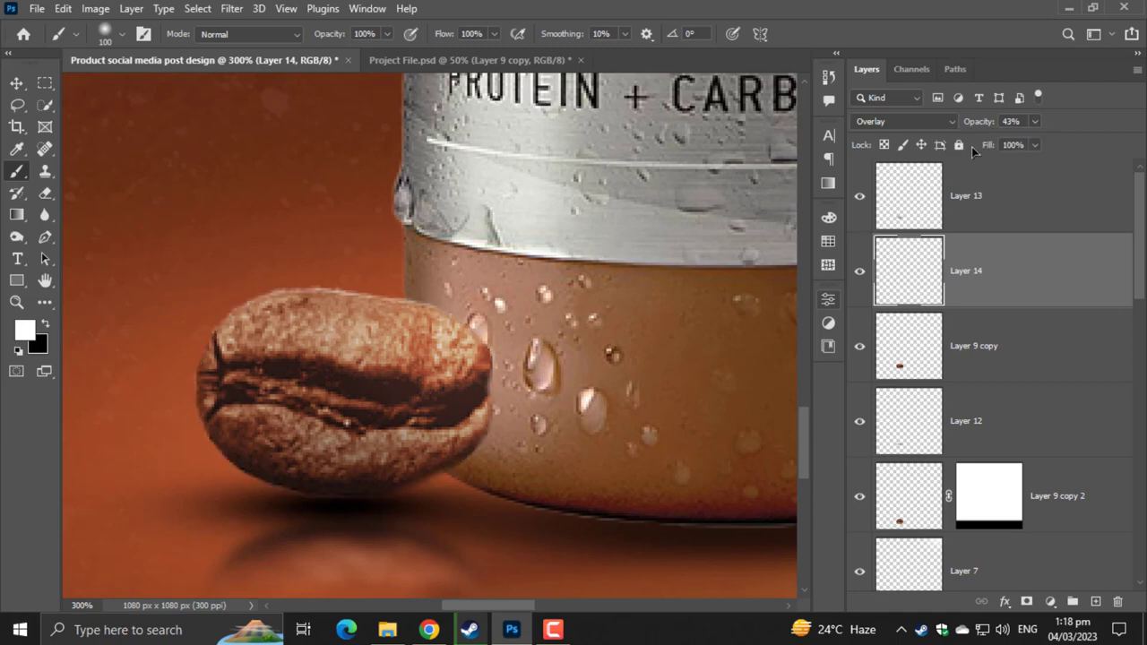
pyautogui.hotkey('ctrl', '0')
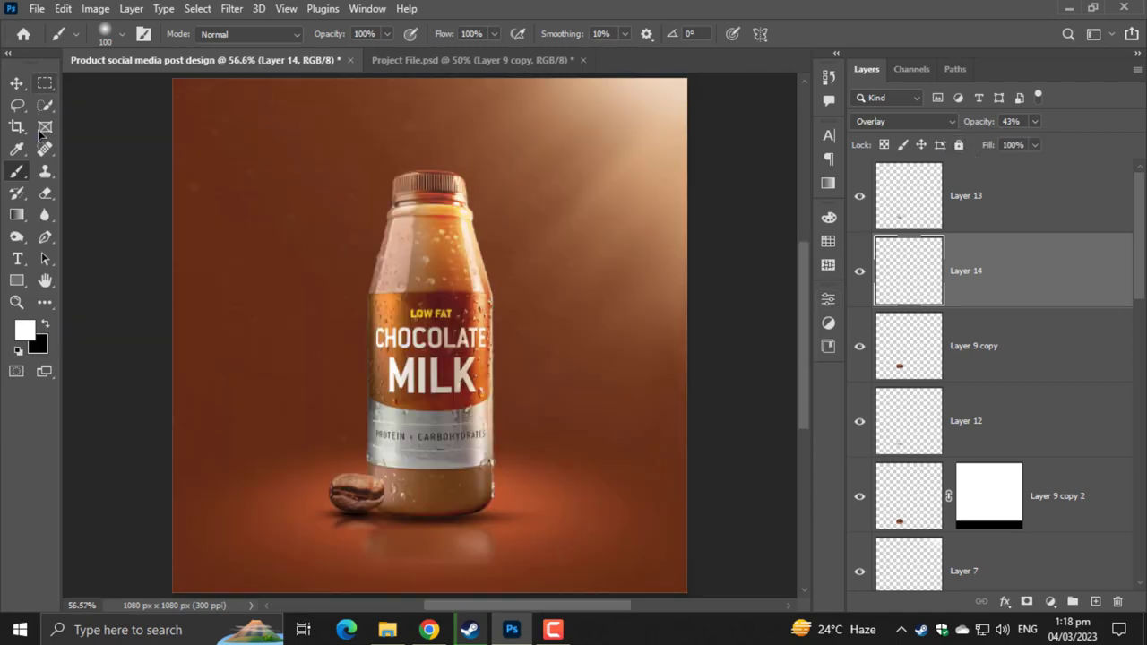
pyautogui.click(16, 83)
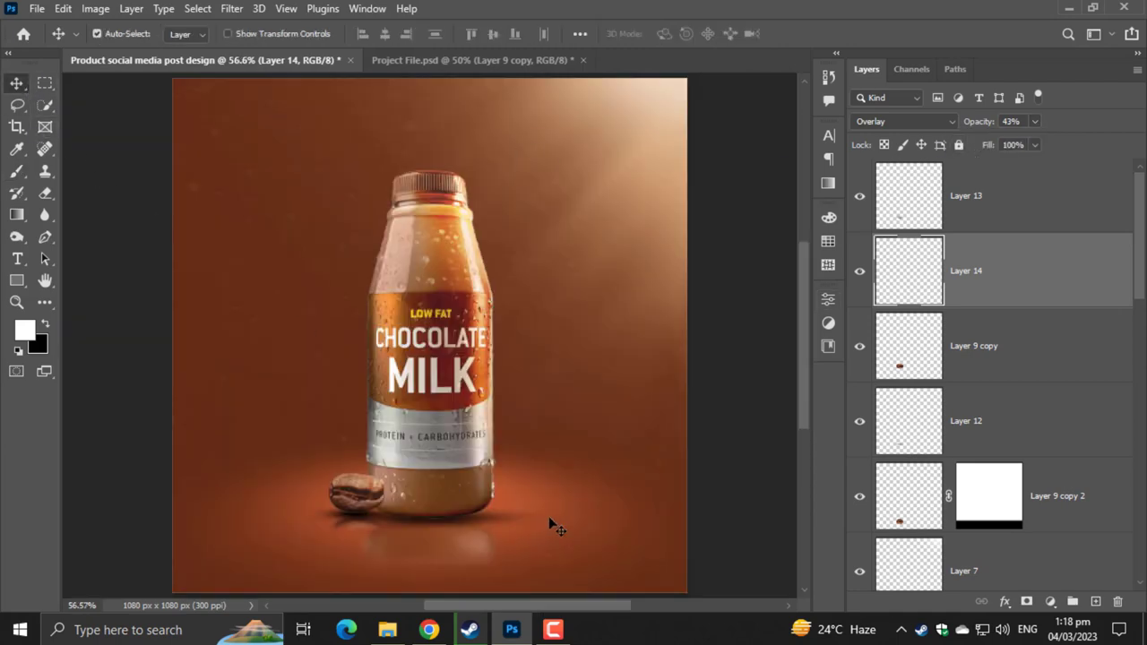
pyautogui.scroll(-1, 542, 502)
# - Move the pngegg leaf onto the bean and place its layer behind the bean layers
pyautogui.scroll(2, 543, 502)
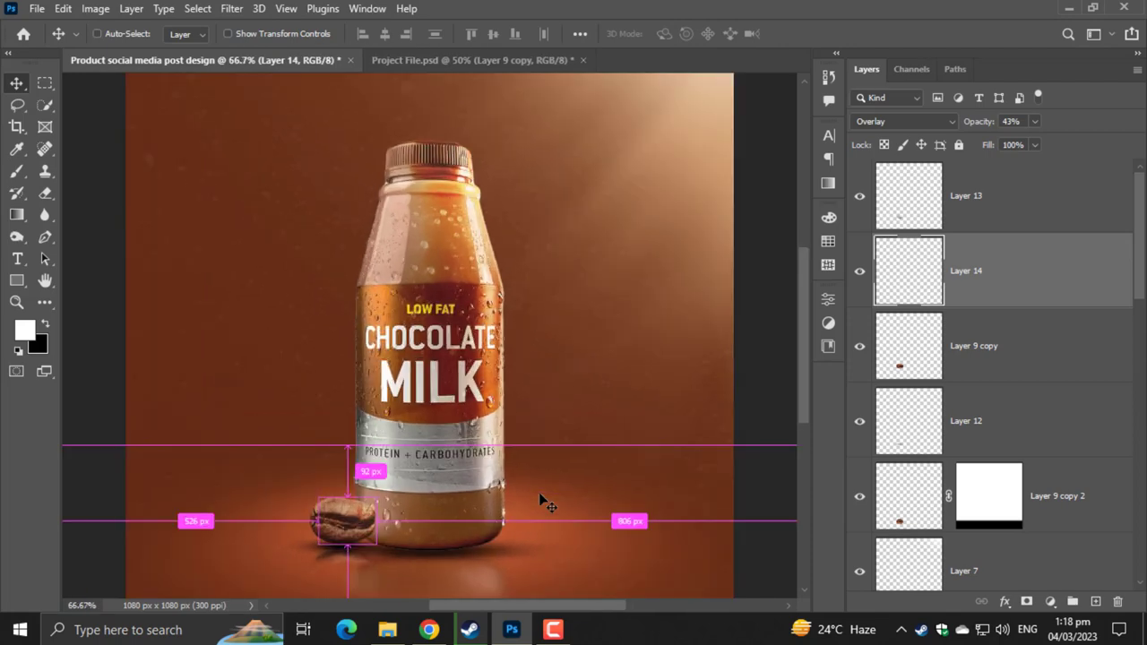
pyautogui.scroll(-2, 543, 502)
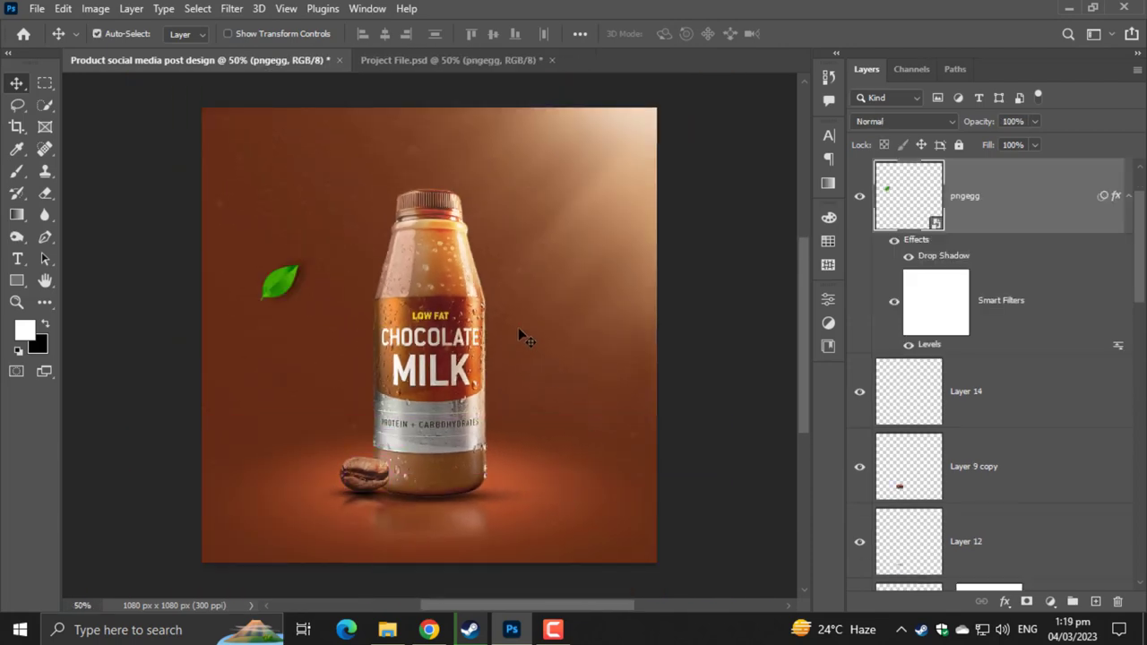
pyautogui.moveTo(289, 301); pyautogui.dragTo(395, 489)
pyautogui.moveTo(1021, 215)
pyautogui.mouseDown()
pyautogui.moveTo(1021, 456)
pyautogui.moveTo(973, 435)
pyautogui.moveTo(973, 520)
pyautogui.mouseUp()
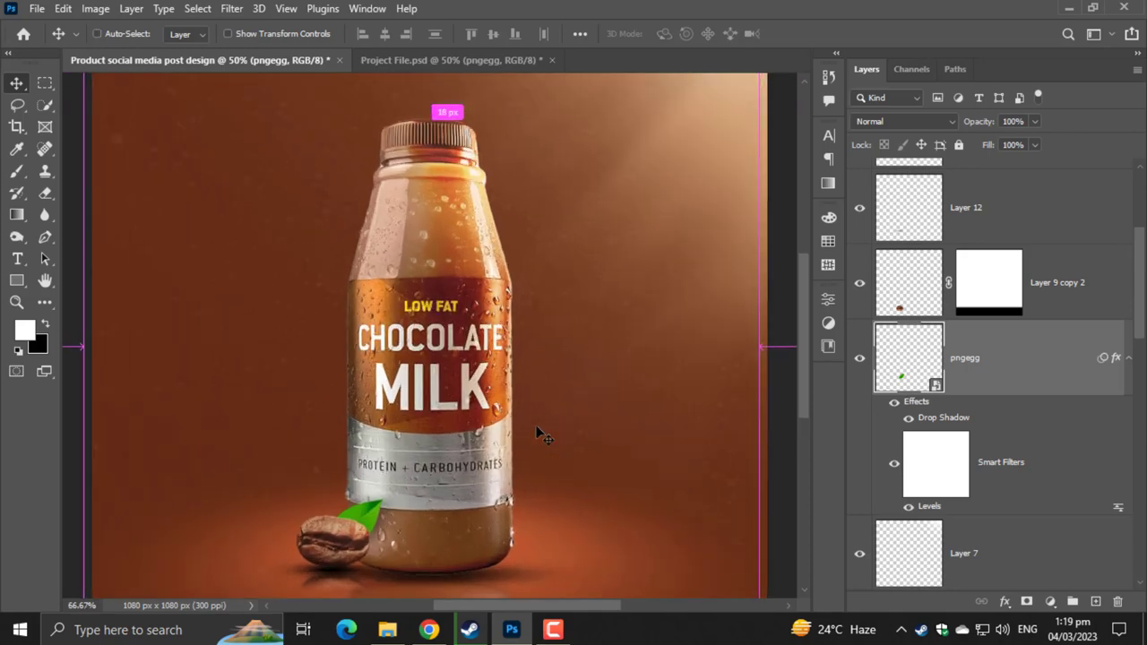
pyautogui.scroll(5, 542, 435)
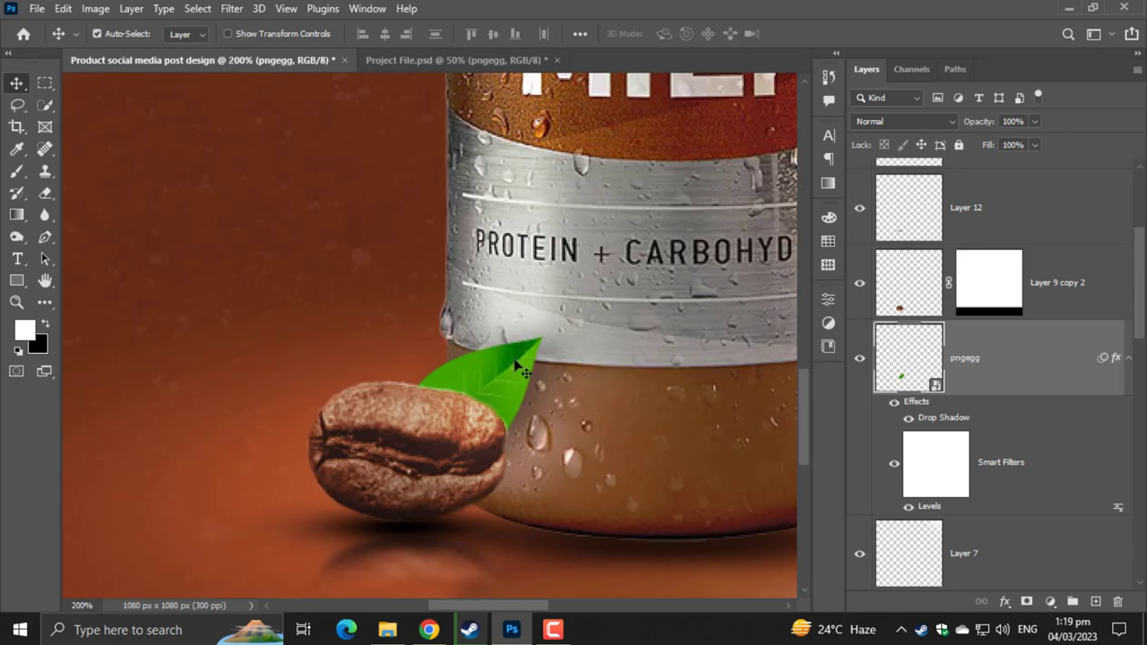
pyautogui.moveTo(516, 361); pyautogui.dragTo(519, 370)
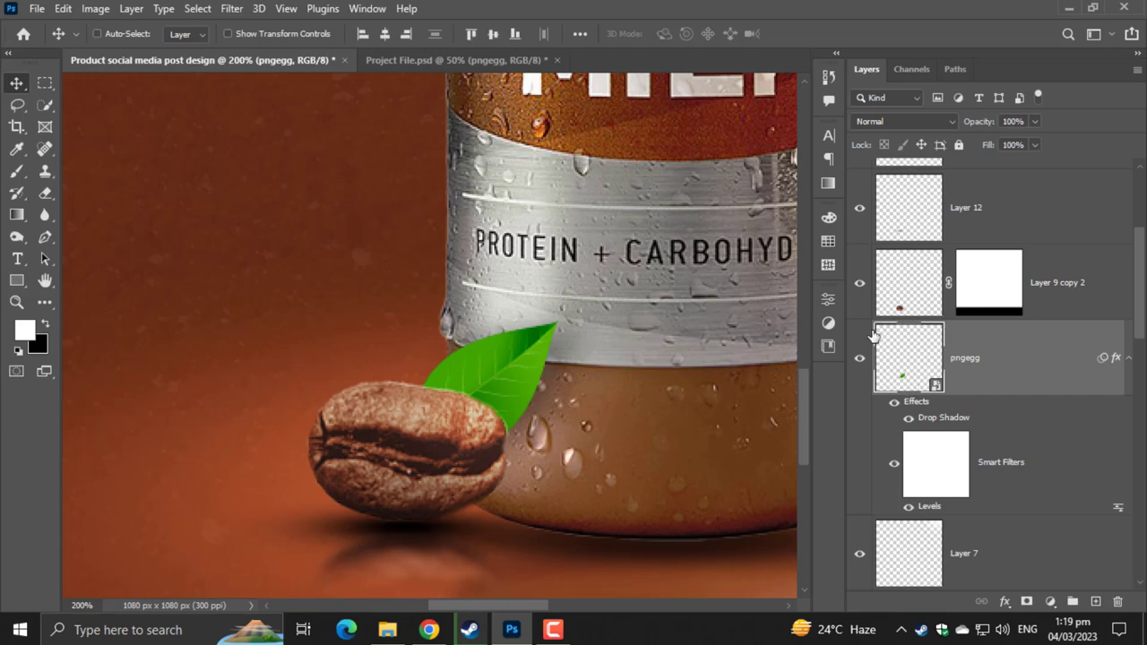
# - Load the leaf's outline as a selection and add new empty Layer 15
pyautogui.press('ctrl')
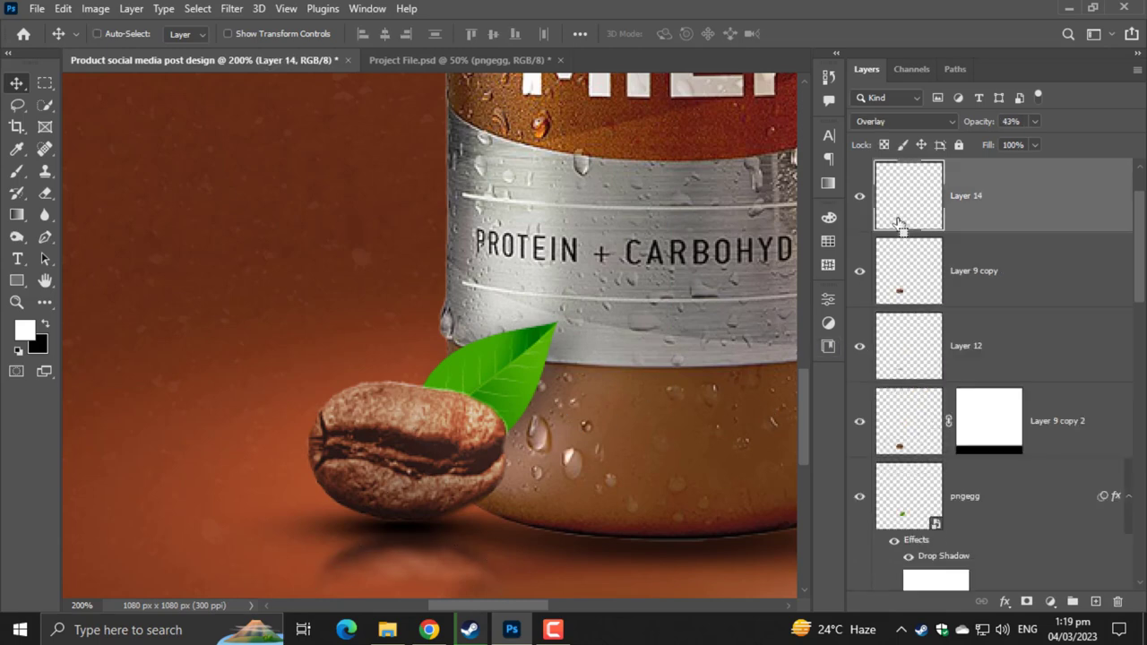
pyautogui.keyDown('ctrl'); pyautogui.click(913, 294); pyautogui.keyUp('ctrl')
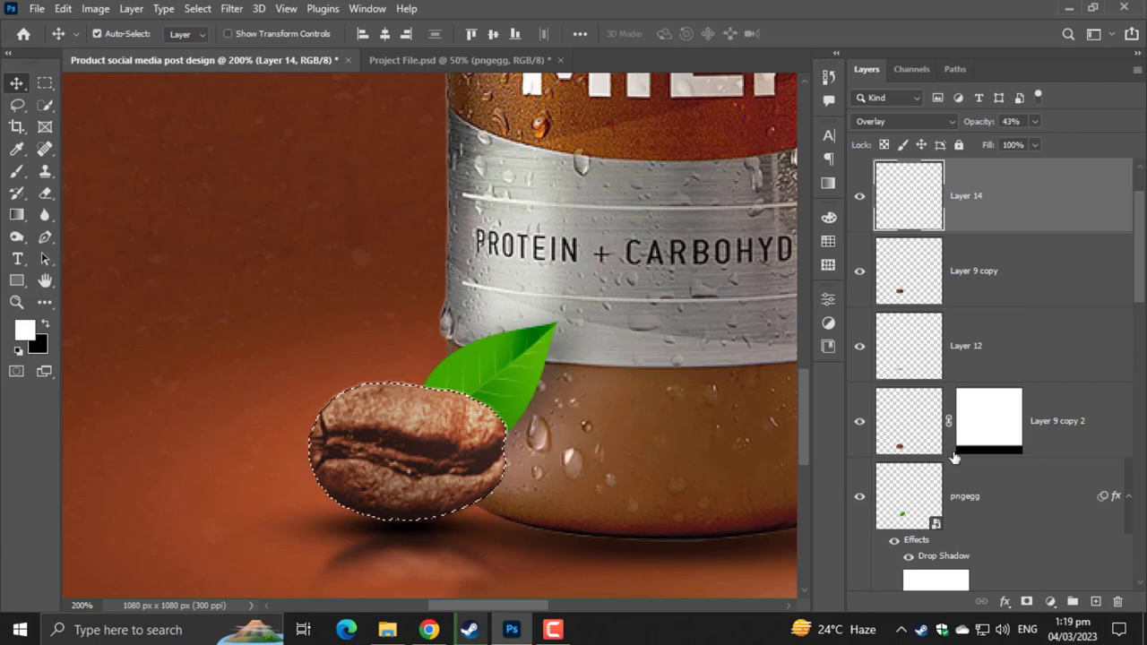
pyautogui.hotkey('ctrl', 'd')
pyautogui.scroll(-5, 945, 479)
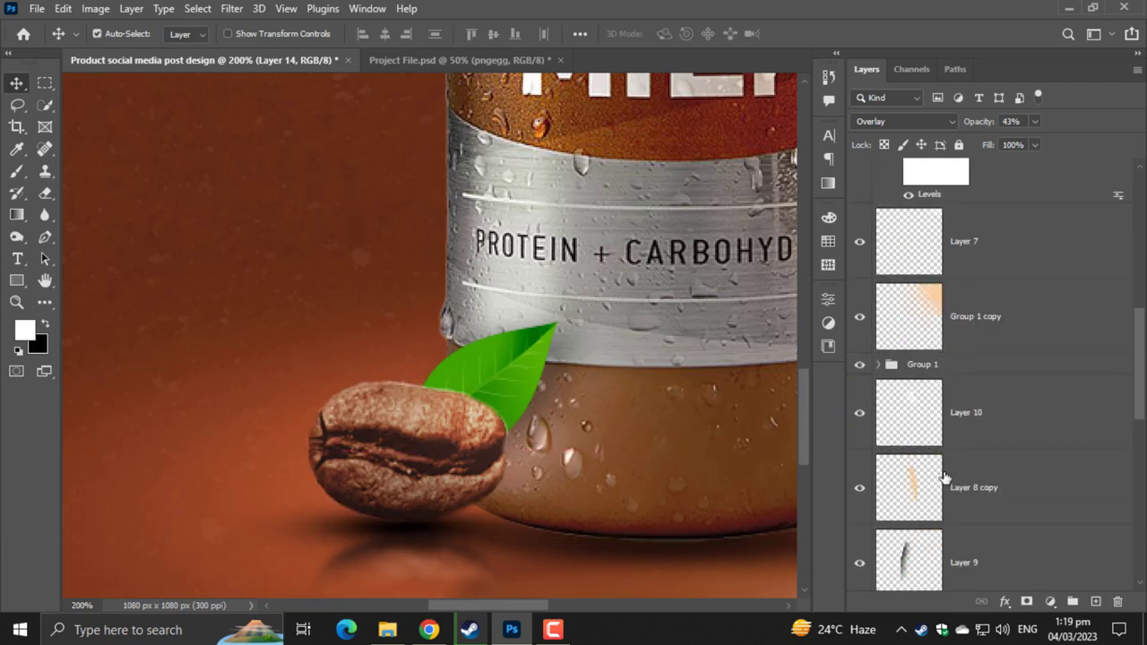
pyautogui.scroll(5, 946, 480)
pyautogui.keyDown('ctrl'); pyautogui.click(923, 375); pyautogui.keyUp('ctrl')
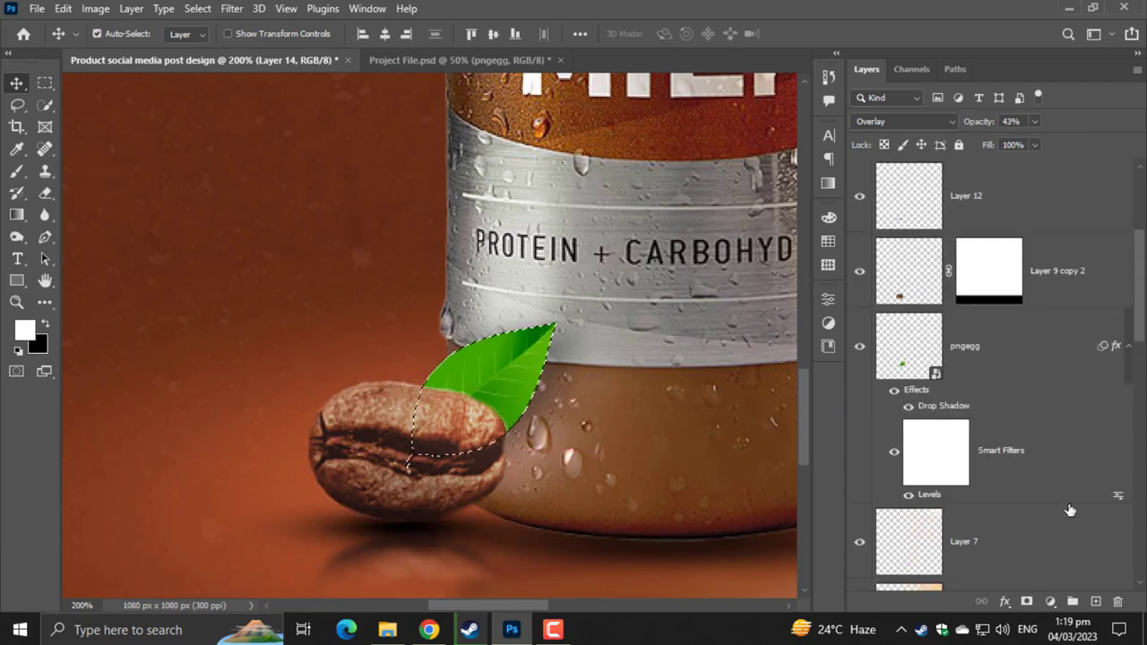
pyautogui.click(1095, 602)
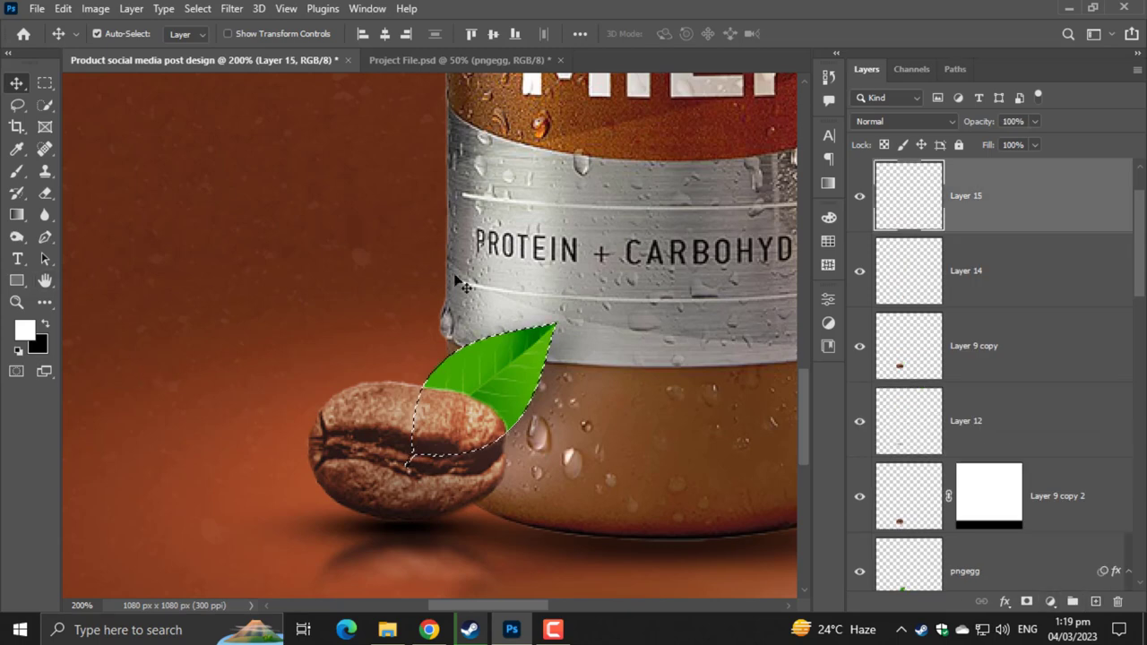
# - Paint a dark shadow stroke inside the leaf's outline on Layer 15, undoing a misstep
pyautogui.click(16, 173)
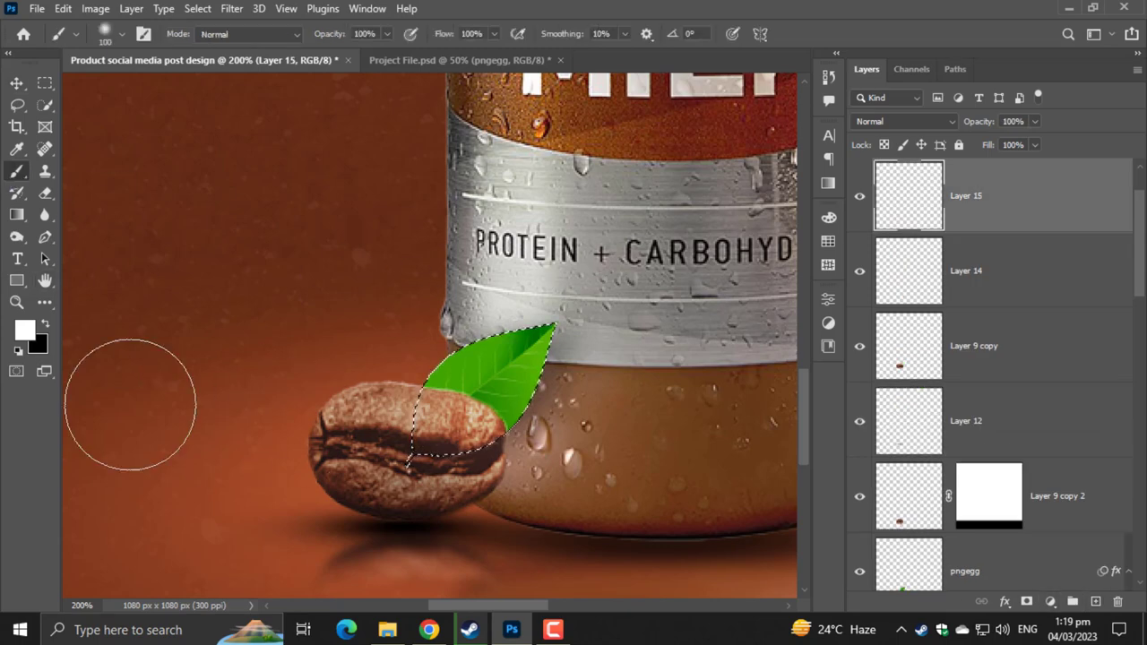
pyautogui.click(17, 350)
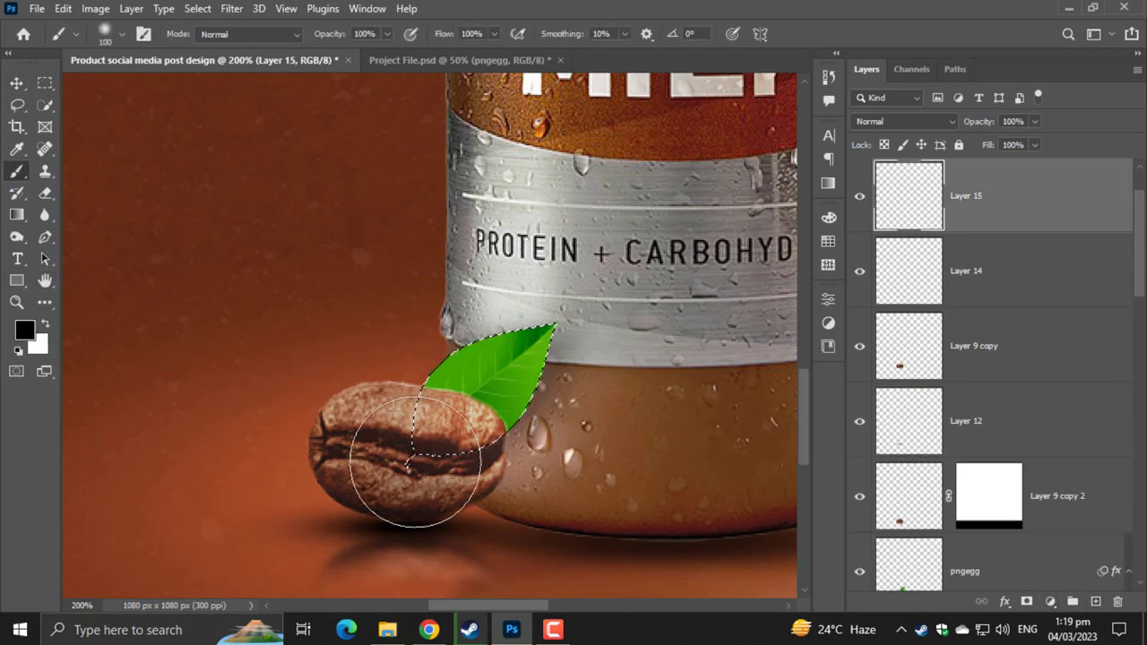
pyautogui.moveTo(409, 482); pyautogui.dragTo(448, 448)
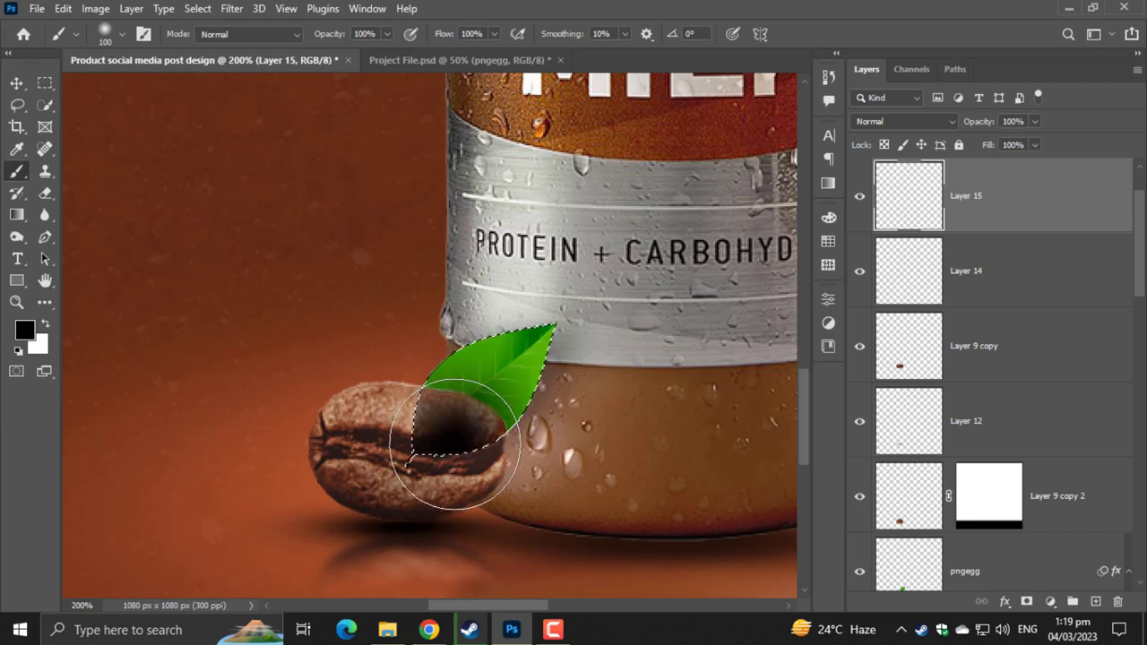
pyautogui.hotkey('ctrl', 'd')
pyautogui.hotkey('ctrl', 'z')
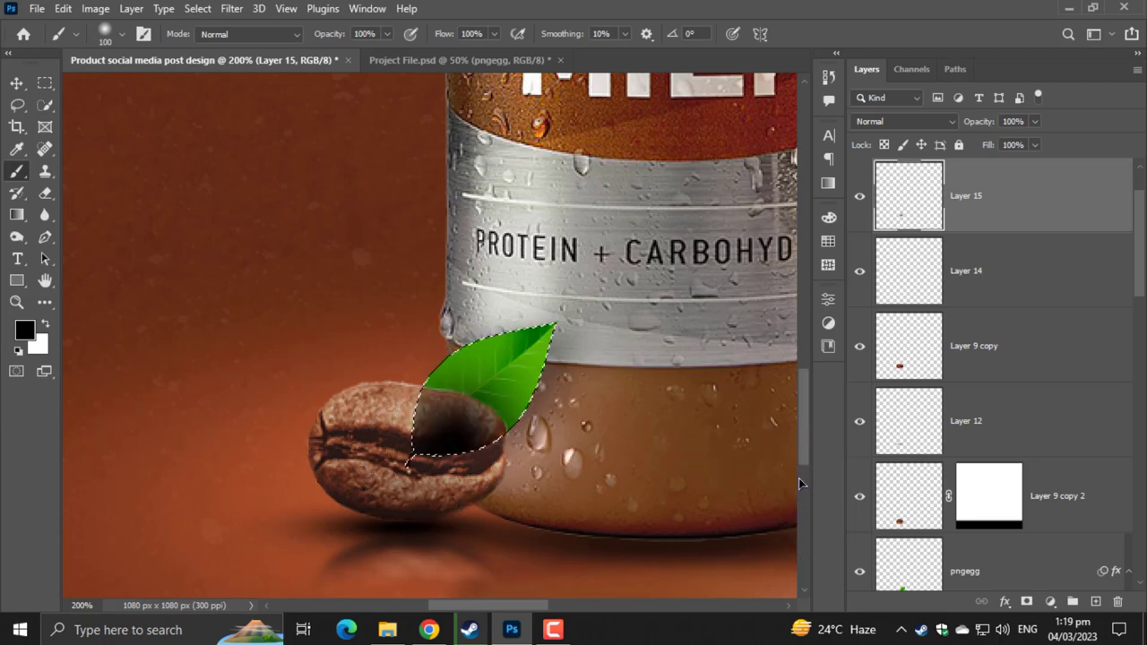
pyautogui.hotkey('ctrl', 'z')
pyautogui.hotkey('ctrl', 'z')
# - Move Layer 15 just above the pngegg leaf layer and refit the composition view
pyautogui.moveTo(948, 215); pyautogui.dragTo(961, 456)
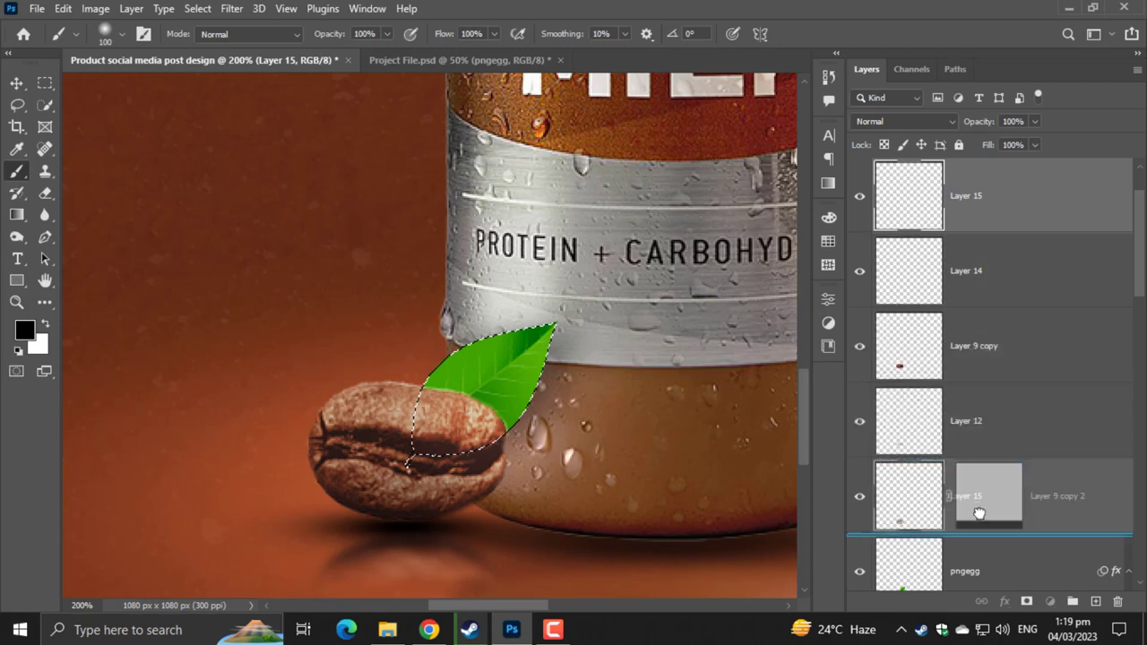
pyautogui.scroll(-2, 960, 455)
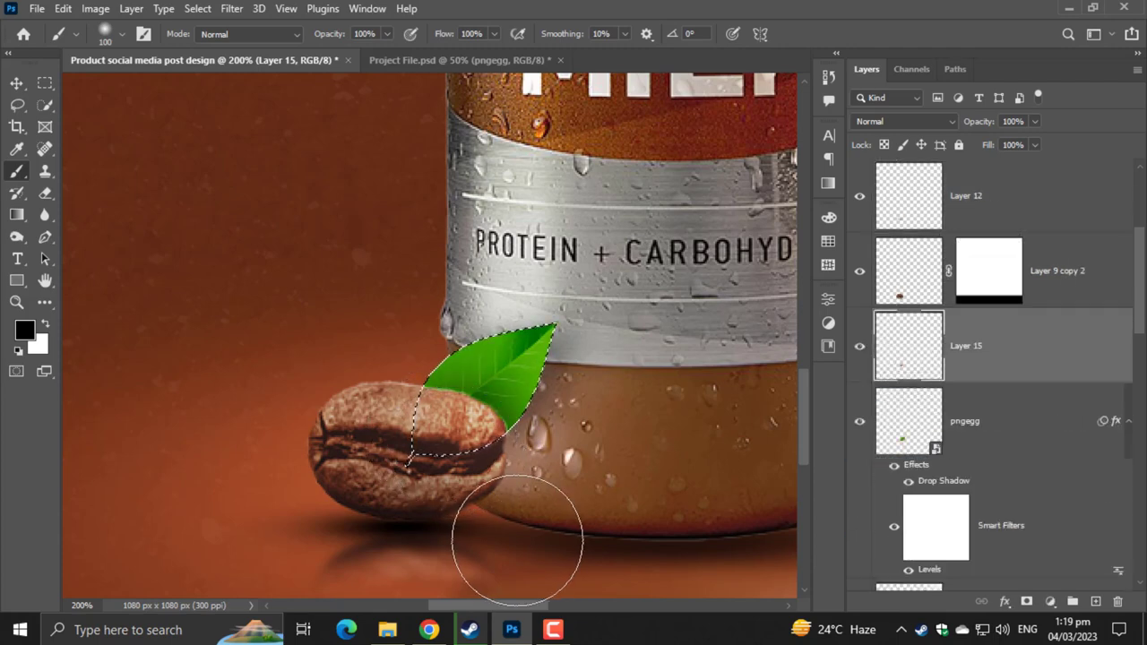
pyautogui.hotkey('ctrl', '0')
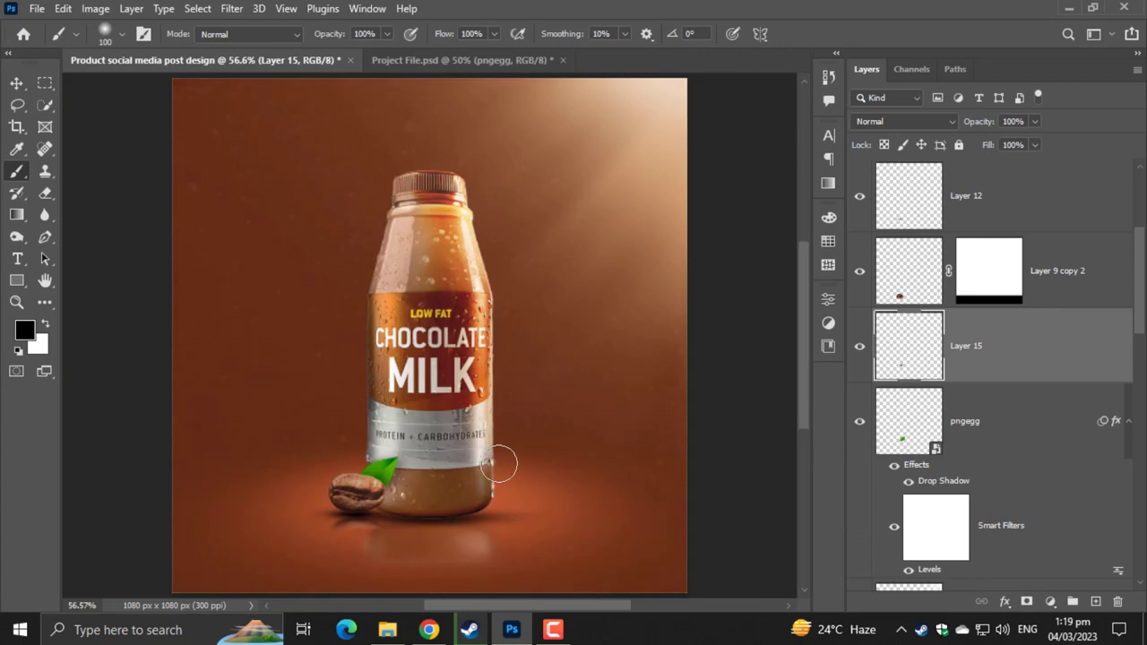
pyautogui.hotkey('ctrl', '+')
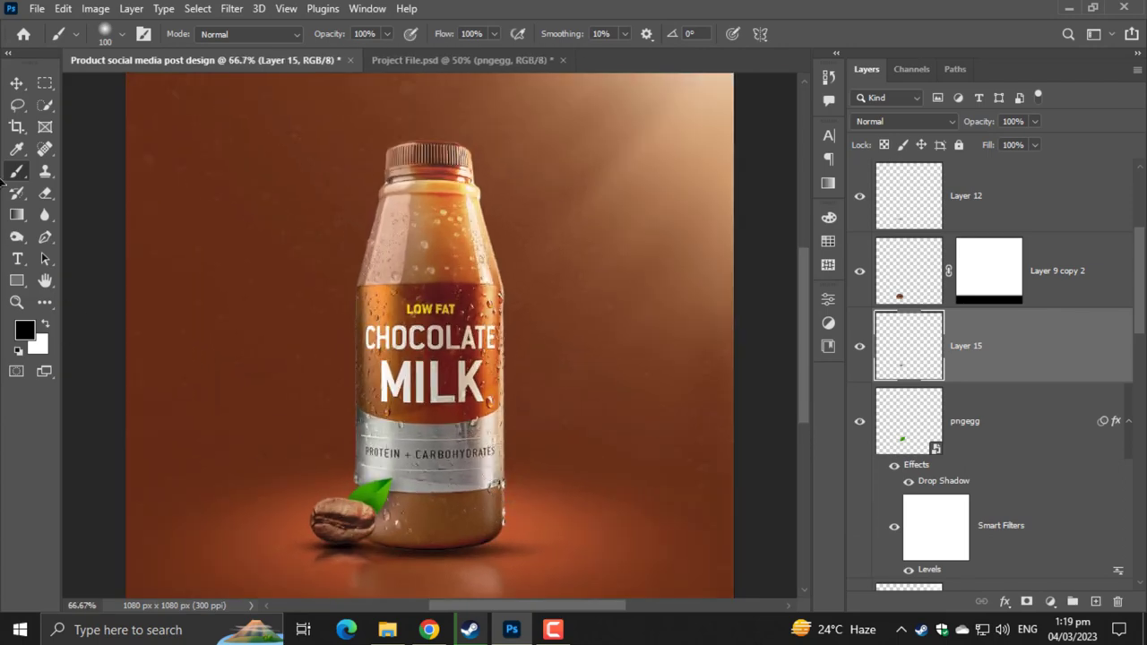
pyautogui.press('v')
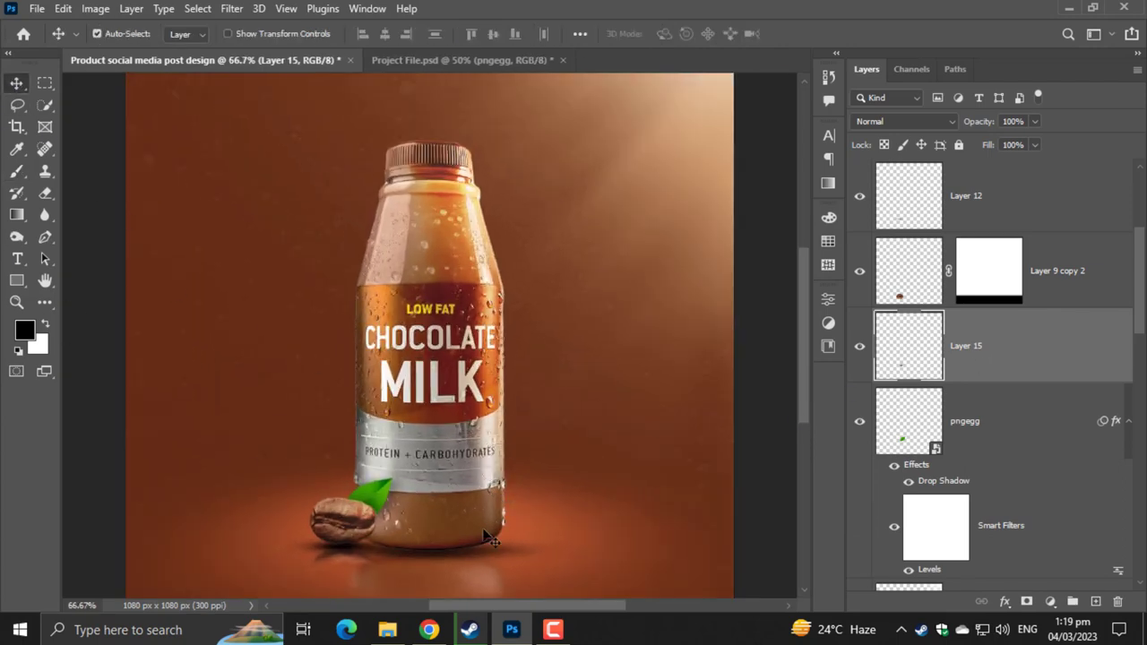
# - Paste the motion-blurred leaf beside the label and tuck its layer beneath the bottle
pyautogui.hotkey('ctrl', 'v')
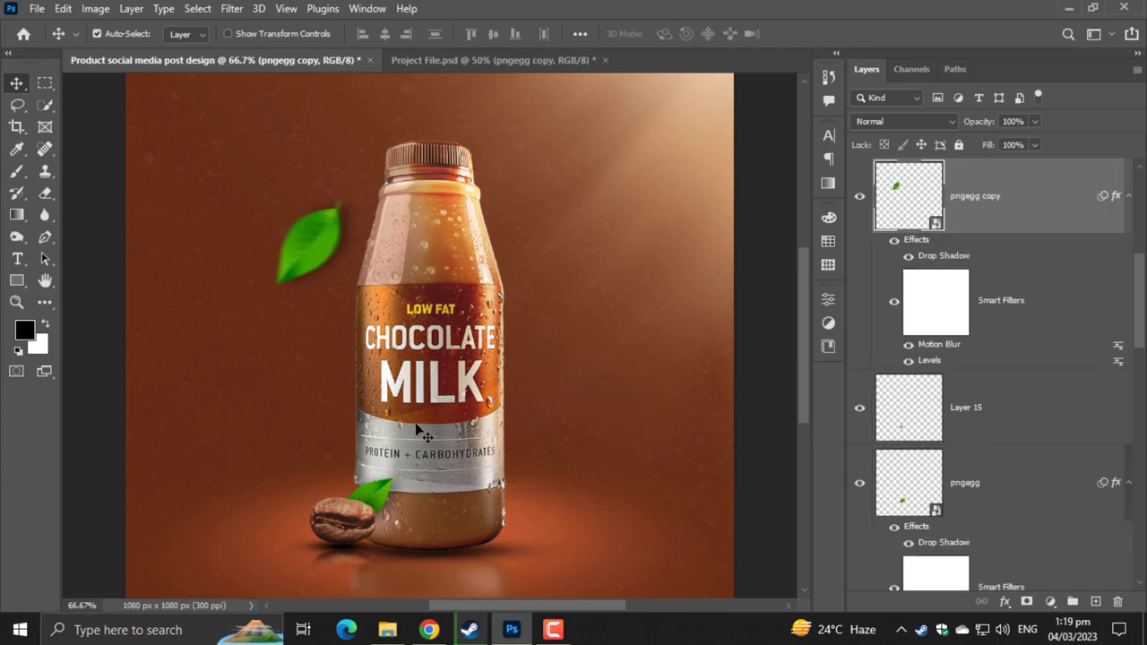
pyautogui.moveTo(301, 280); pyautogui.dragTo(333, 336)
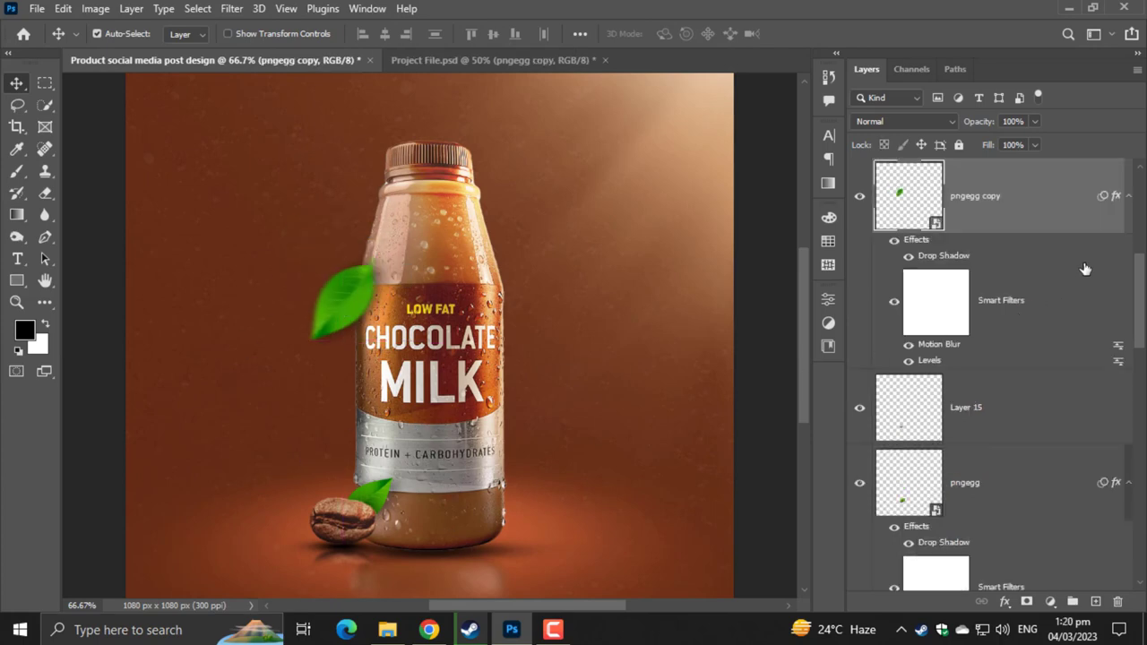
pyautogui.scroll(-2, 1044, 267)
pyautogui.scroll(-3, 986, 376)
pyautogui.moveTo(1060, 638); pyautogui.dragTo(973, 323)
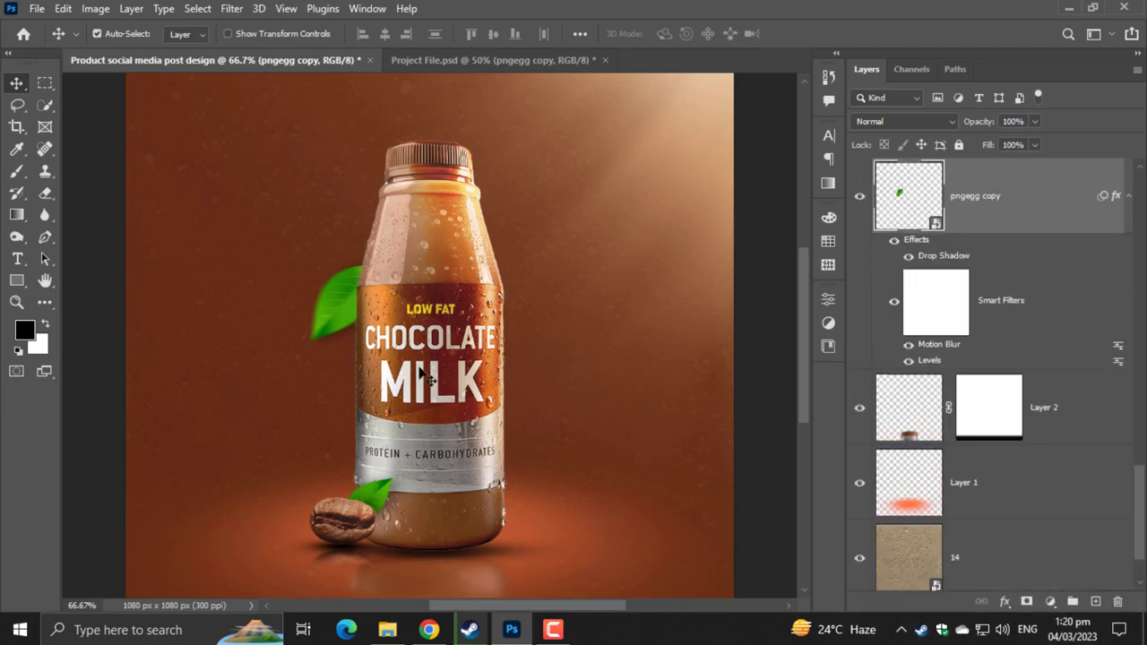
pyautogui.moveTo(337, 312); pyautogui.dragTo(332, 297)
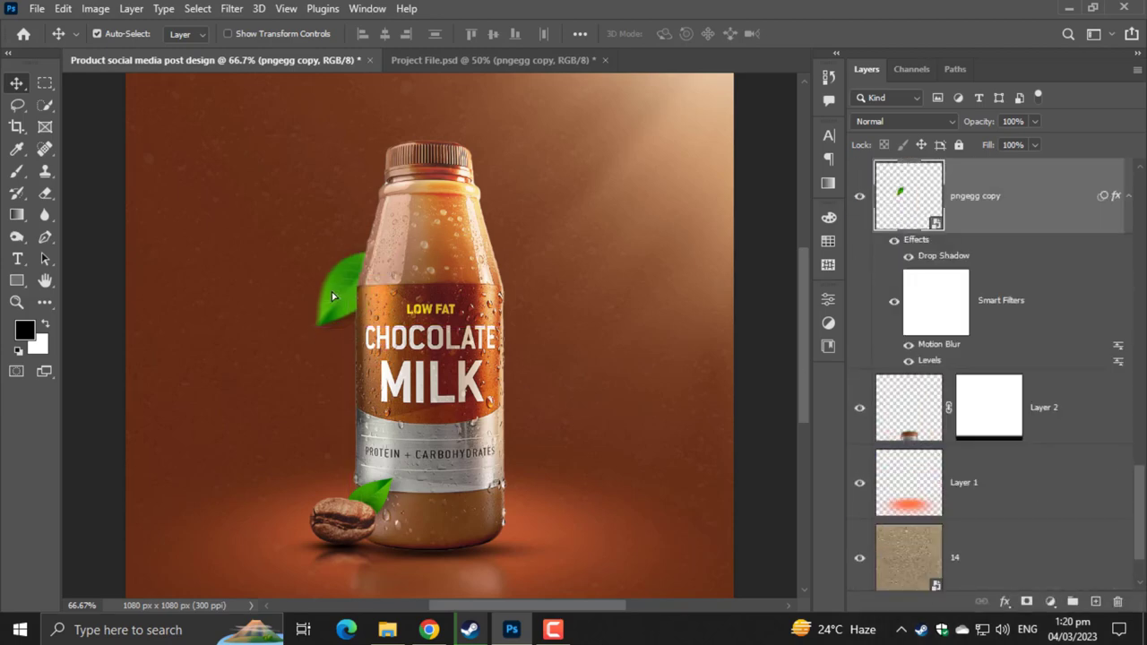
# - Place a coffee bean beside the bottle neck and stack it above Layer 16
pyautogui.hotkey('ctrl', 't')
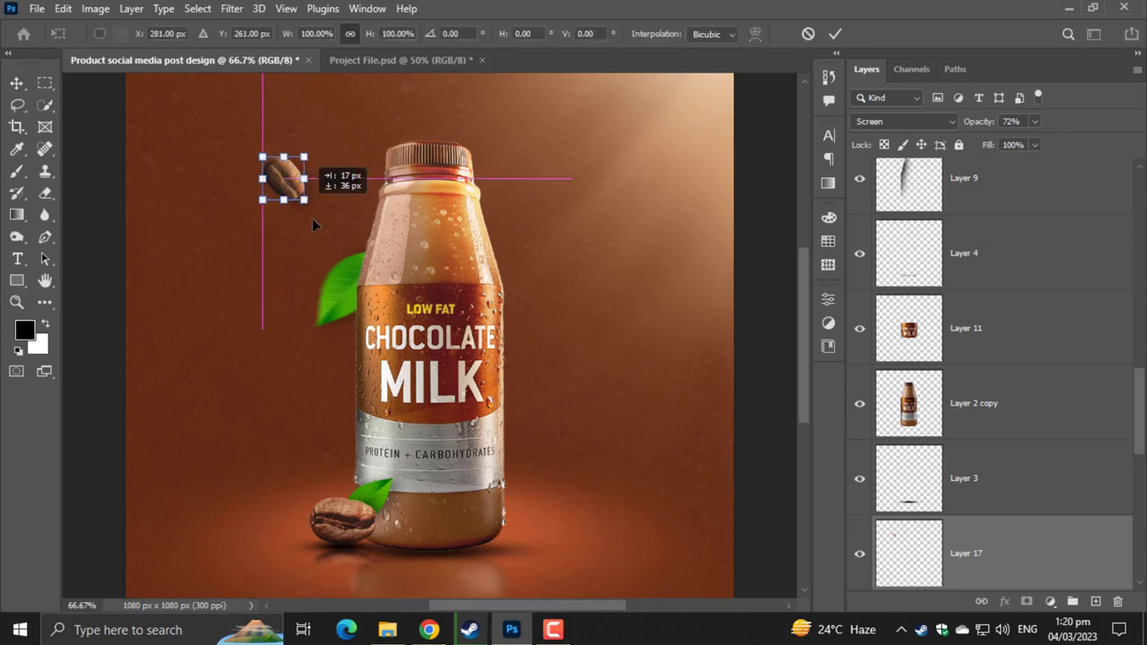
pyautogui.moveTo(314, 224); pyautogui.dragTo(373, 279)
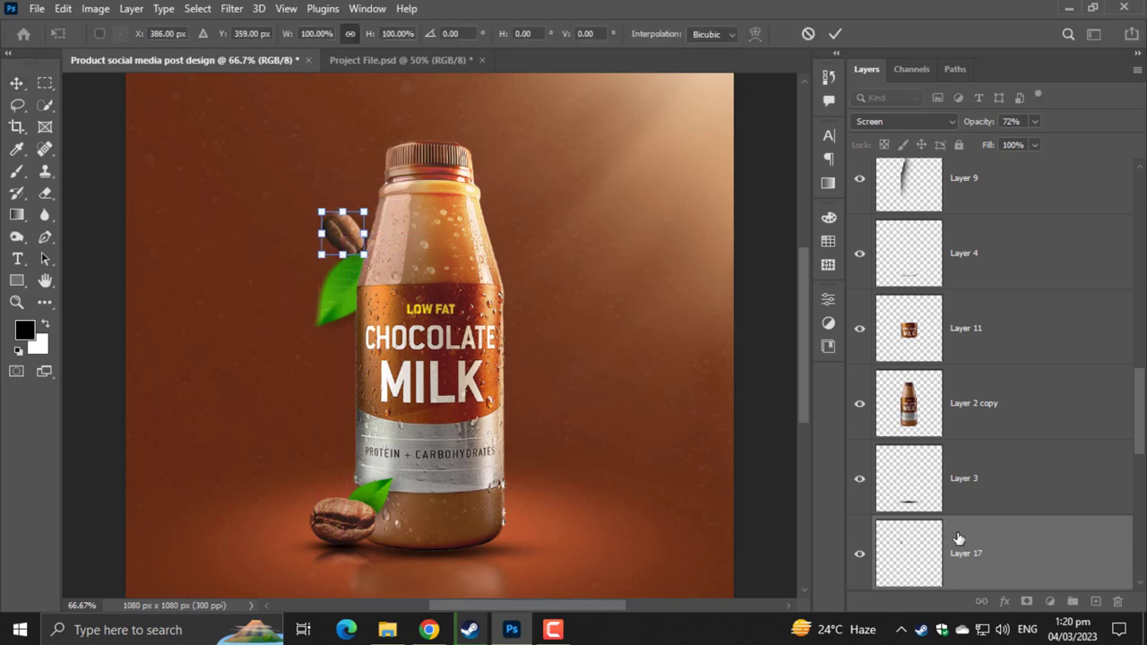
pyautogui.moveTo(959, 538); pyautogui.dragTo(957, 305)
pyautogui.moveTo(355, 247); pyautogui.dragTo(397, 248)
pyautogui.click(433, 267)
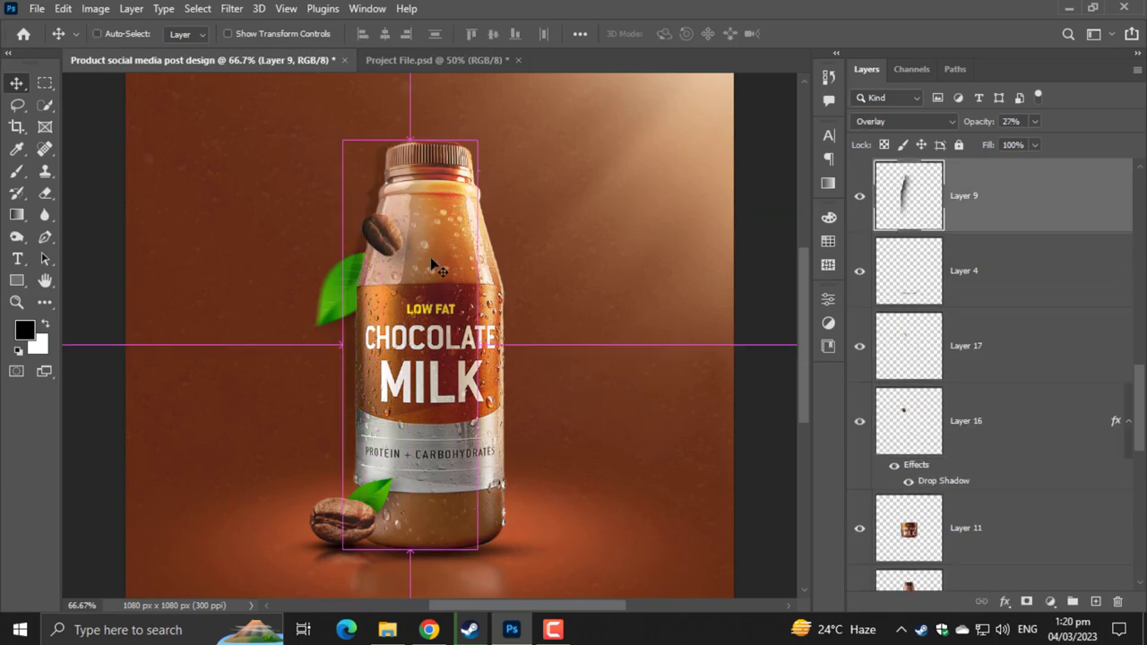
pyautogui.hotkey('shift', 'Right')
pyautogui.hotkey('shift', 'Right')
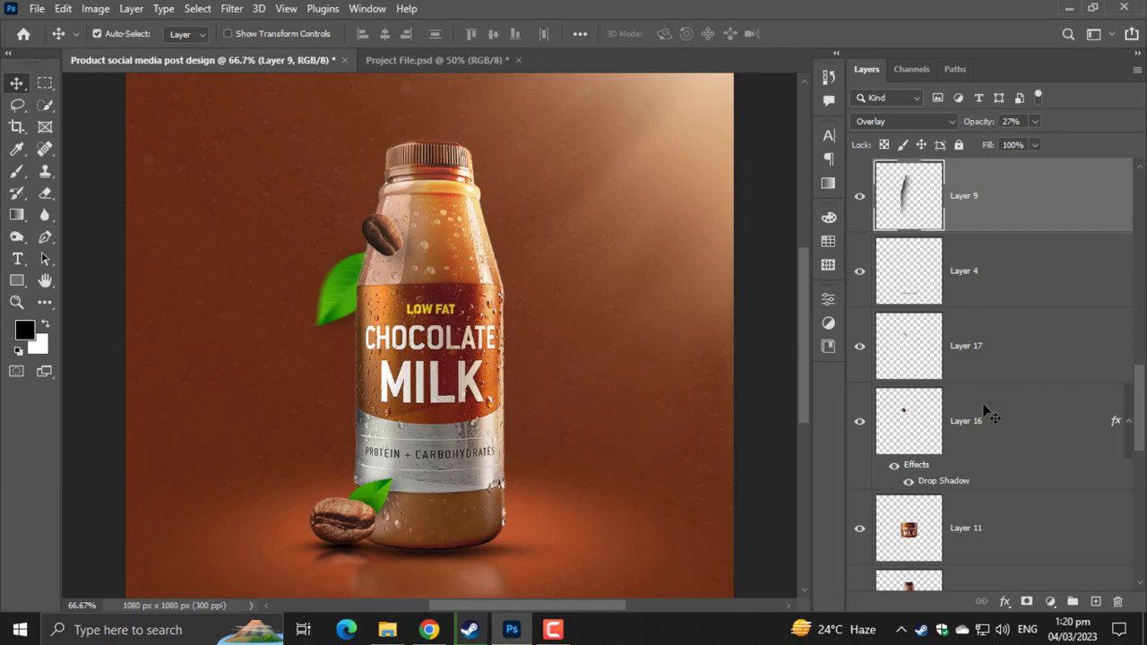
# - Check Layer 16's visibility, then move Layers 16 and 17 up just beneath Group 1
pyautogui.click(974, 421)
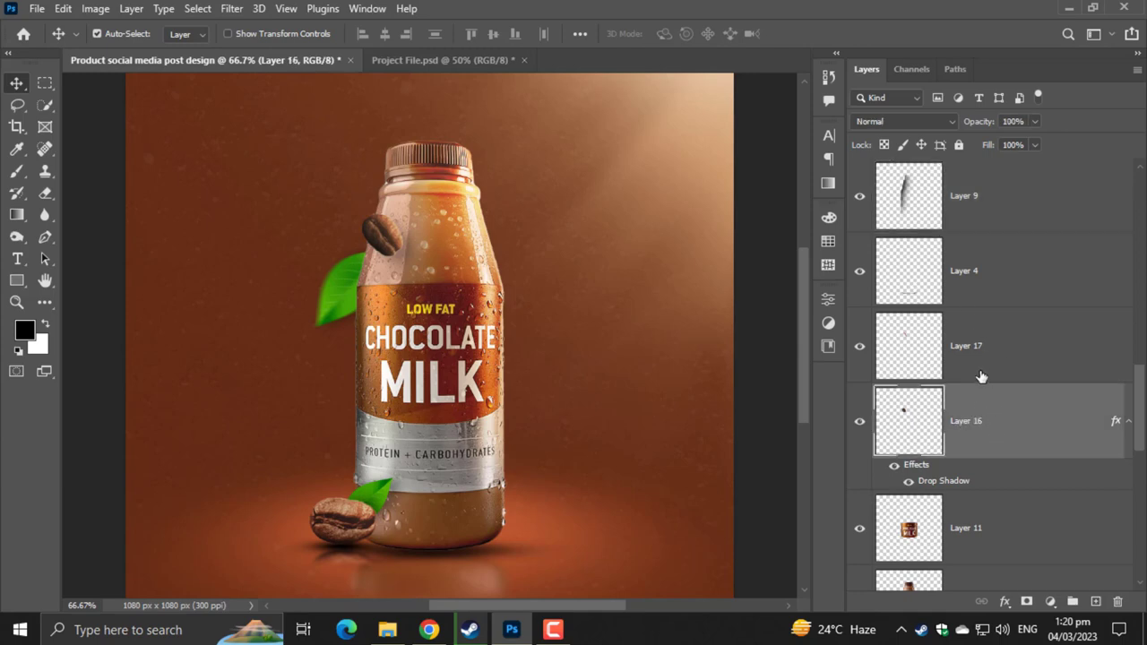
pyautogui.click(981, 376)
pyautogui.click(980, 444)
pyautogui.scroll(-1, 911, 436)
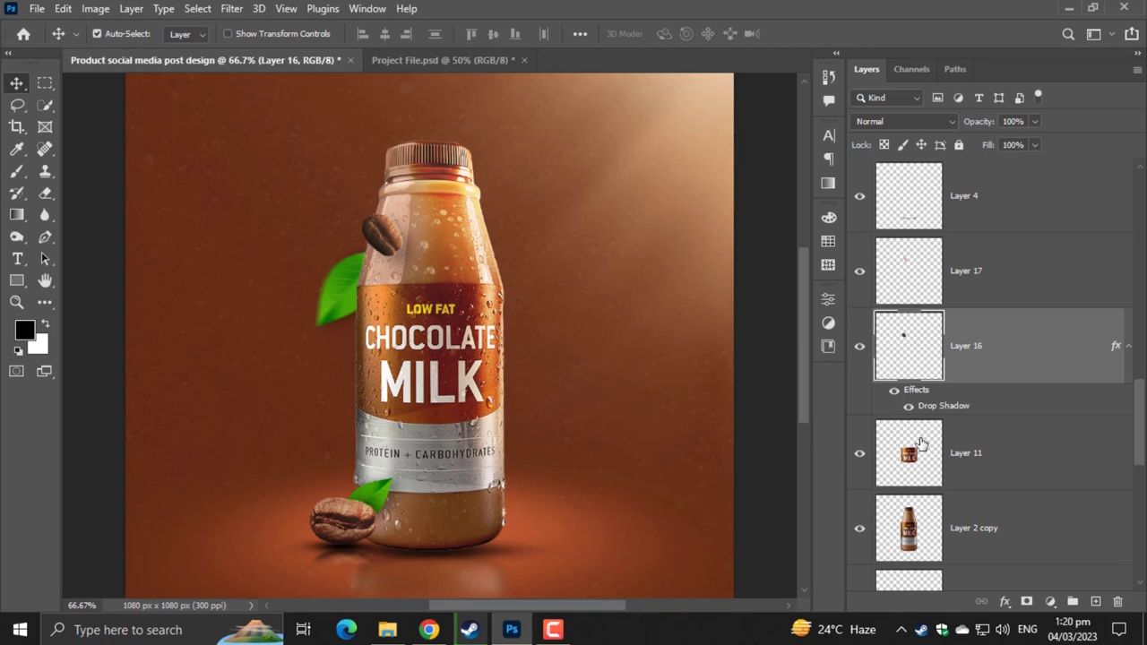
pyautogui.click(863, 348)
pyautogui.click(860, 272)
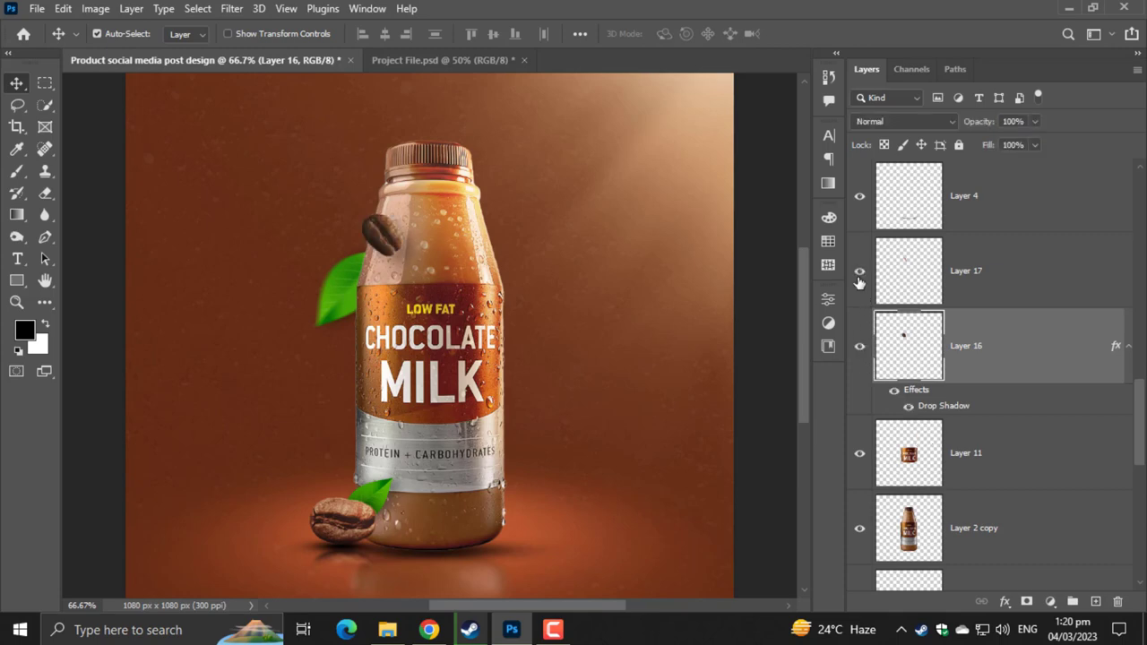
pyautogui.keyDown('shift'); pyautogui.click(976, 291); pyautogui.keyUp('shift')
pyautogui.scroll(3, 984, 317)
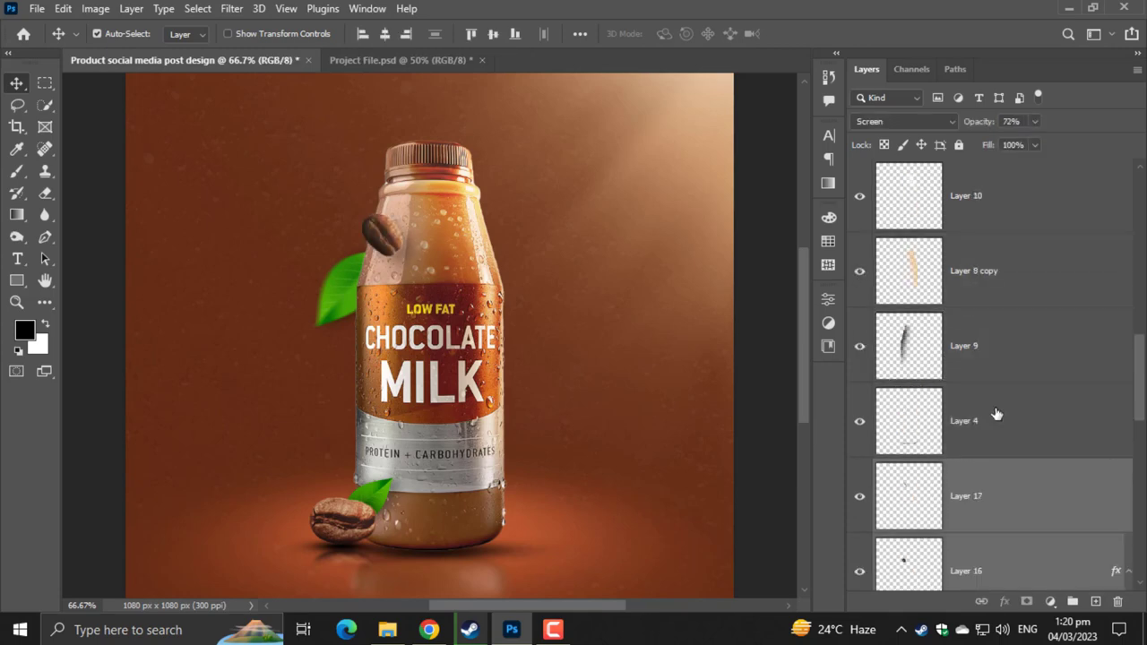
pyautogui.moveTo(987, 514)
pyautogui.mouseDown()
pyautogui.moveTo(962, 146)
pyautogui.moveTo(962, 346)
pyautogui.moveTo(963, 335)
pyautogui.moveTo(953, 341)
pyautogui.mouseUp()
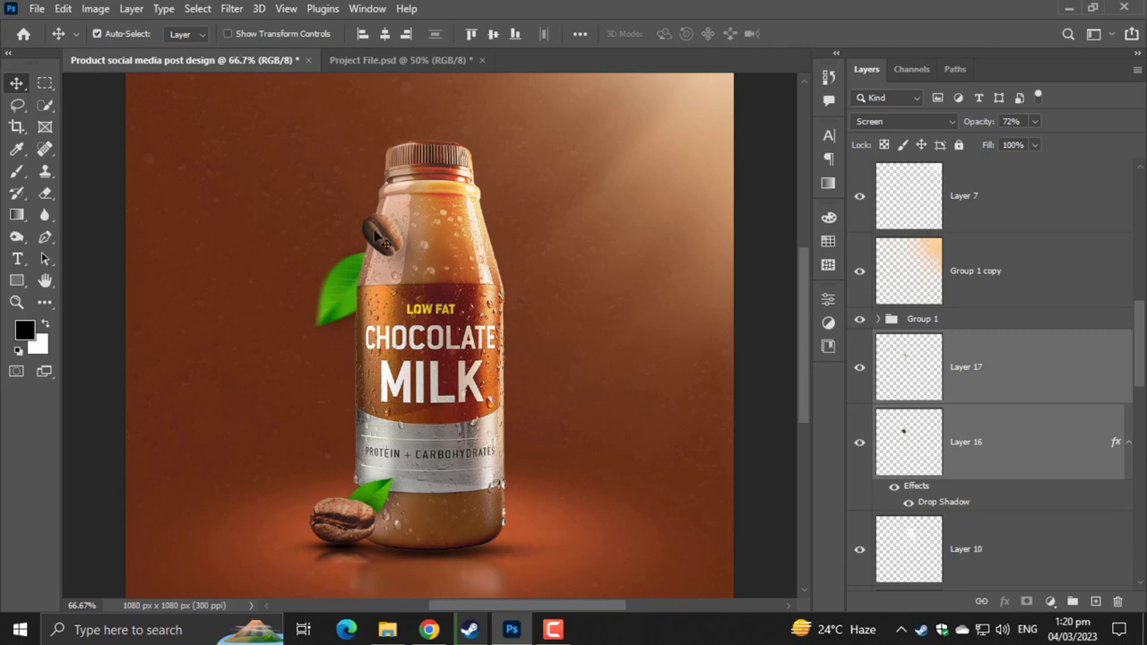
# - Nudge the bean on the bottle neck and shrink the bean beside the label's right side
pyautogui.hotkey('ctrl', 't')
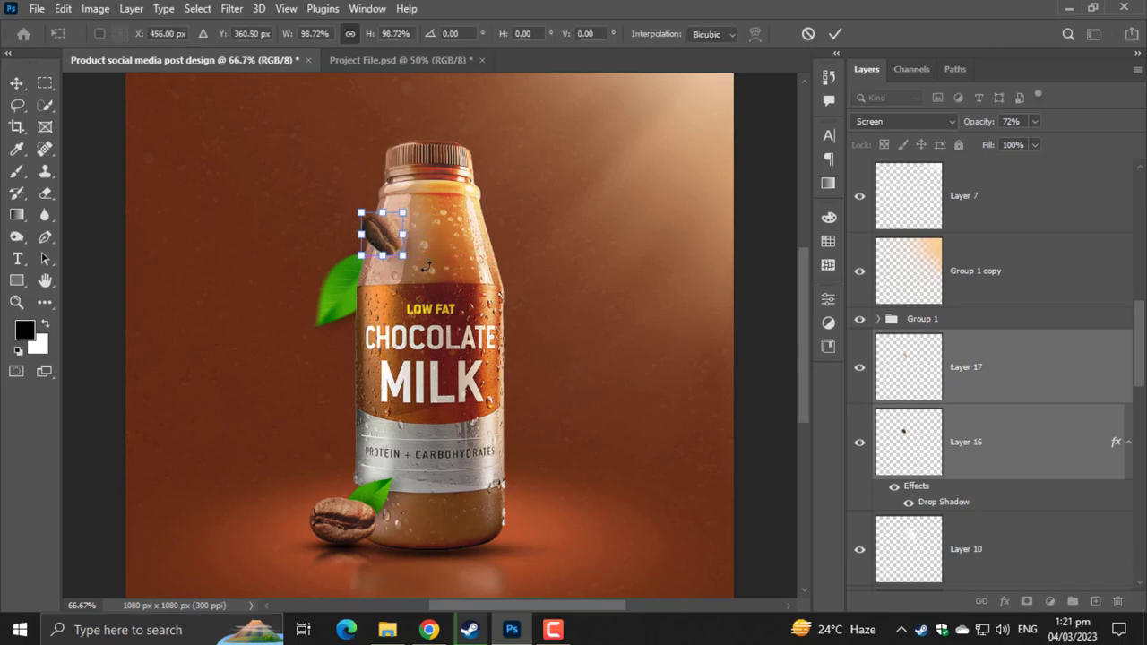
pyautogui.moveTo(395, 242)
pyautogui.mouseDown()
pyautogui.moveTo(383, 242)
pyautogui.moveTo(403, 235)
pyautogui.mouseUp()
pyautogui.press('Return')
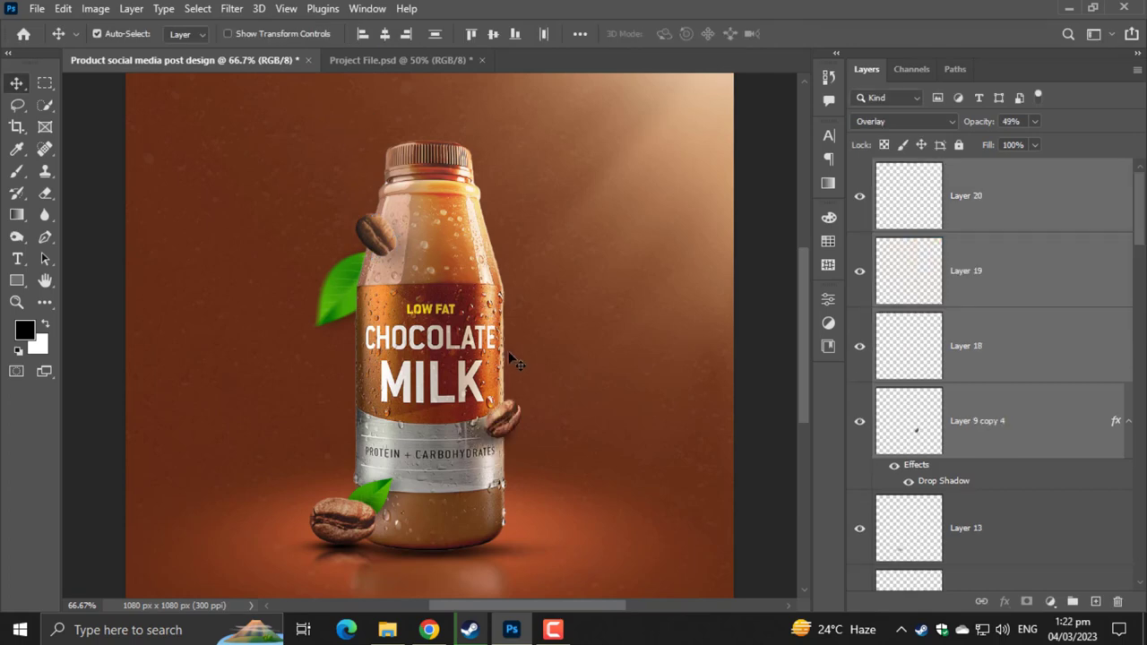
pyautogui.hotkey('ctrl', 't')
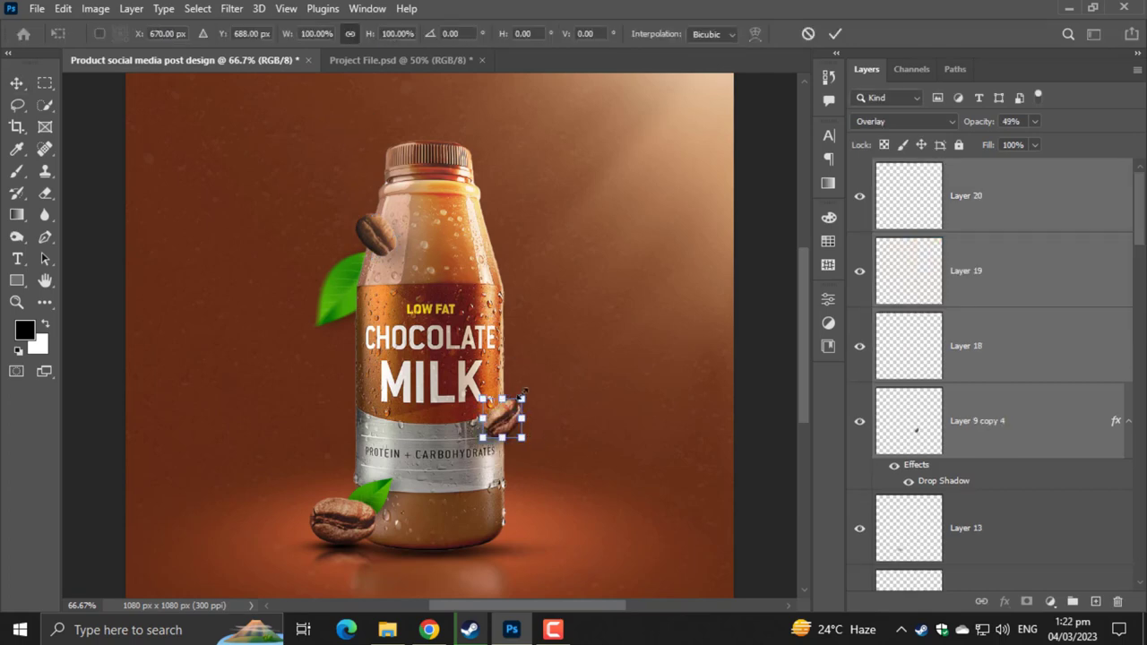
pyautogui.moveTo(523, 395); pyautogui.dragTo(512, 402)
pyautogui.press('Return')
# - Move the blurred background bean up and to the left of the bottle
pyautogui.scroll(-1, 529, 395)
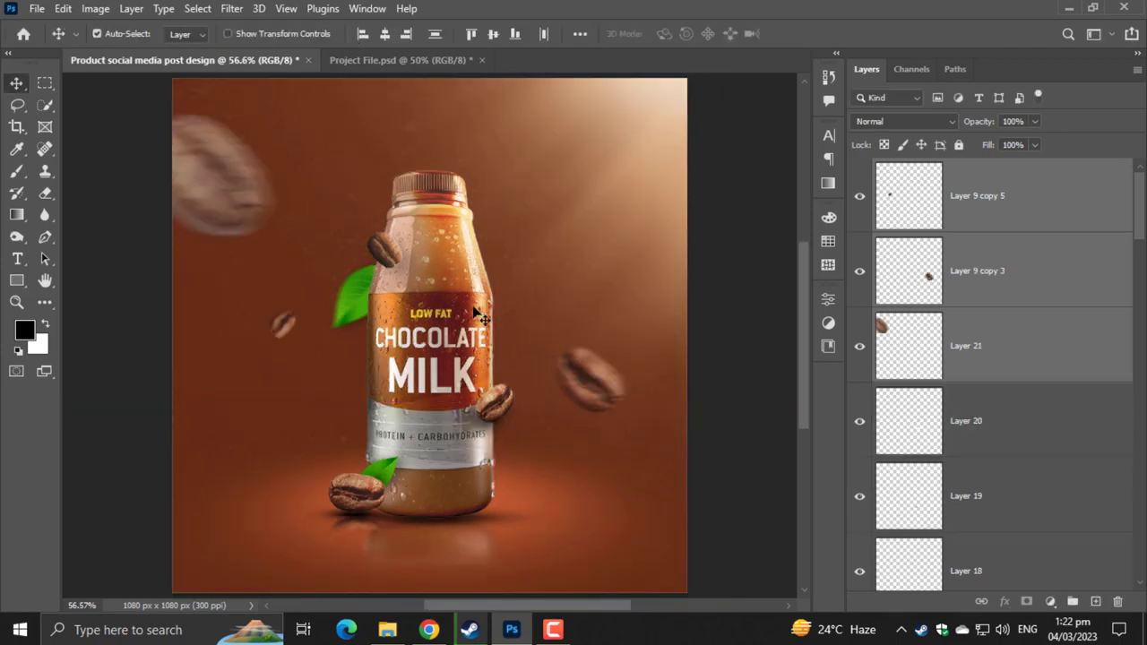
pyautogui.hotkey('ctrl', 't')
pyautogui.moveTo(606, 343); pyautogui.dragTo(583, 237)
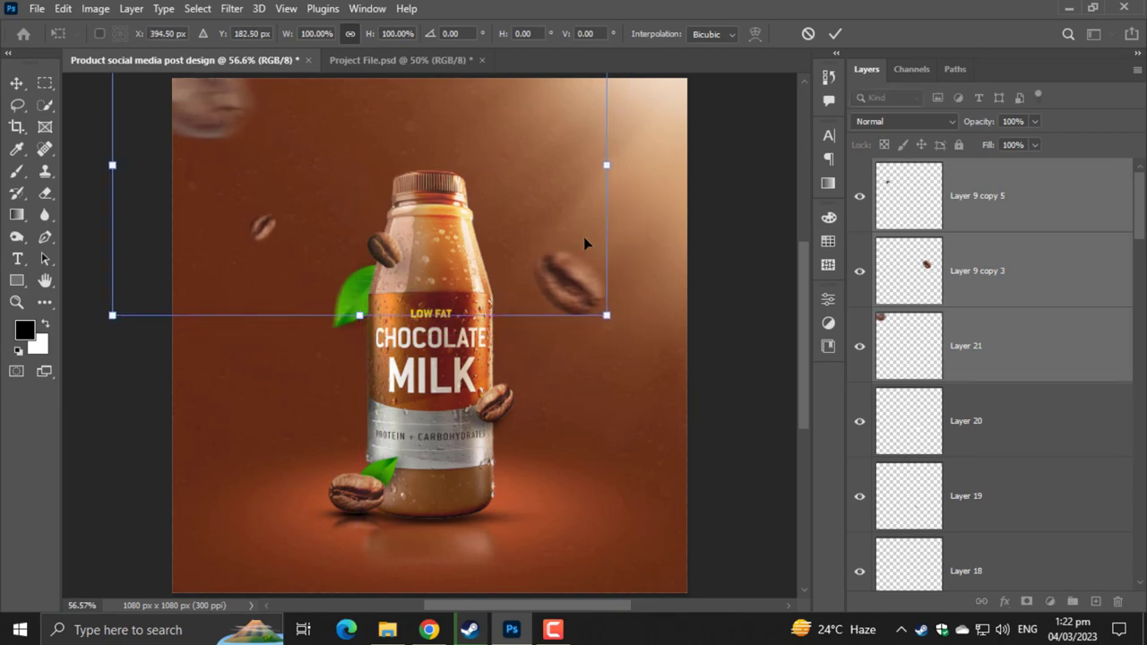
pyautogui.press('Return')
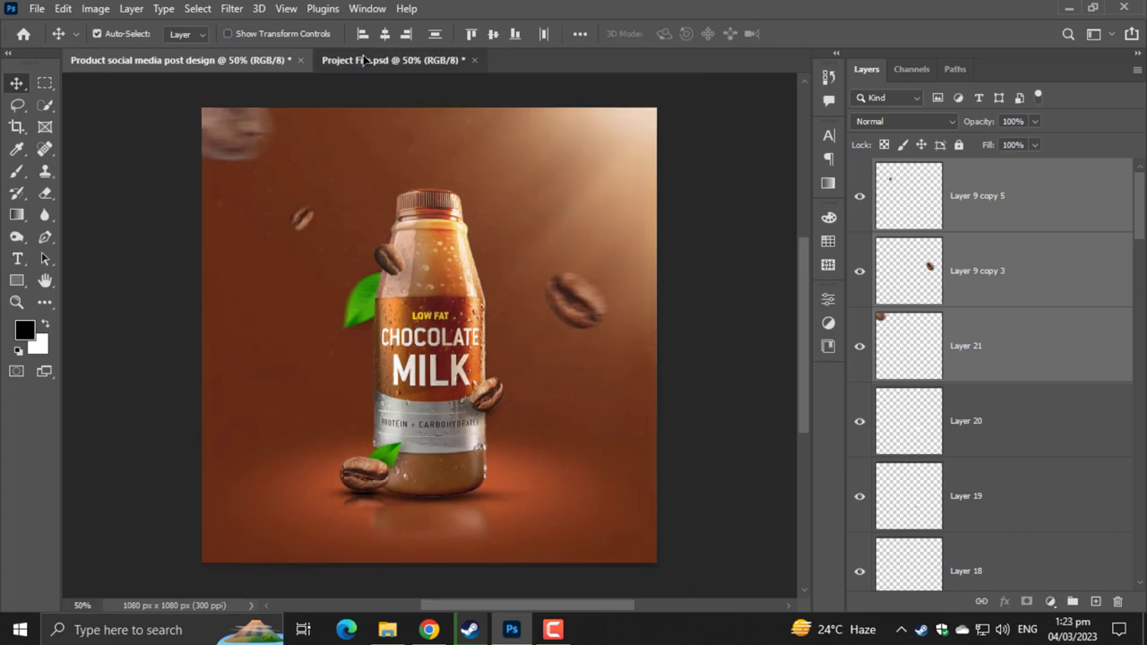
# - Copy the GRAPHICS FAMILY Logo group from Project File.psd into the milk-bottle design
pyautogui.click(395, 60)
pyautogui.click(249, 518)
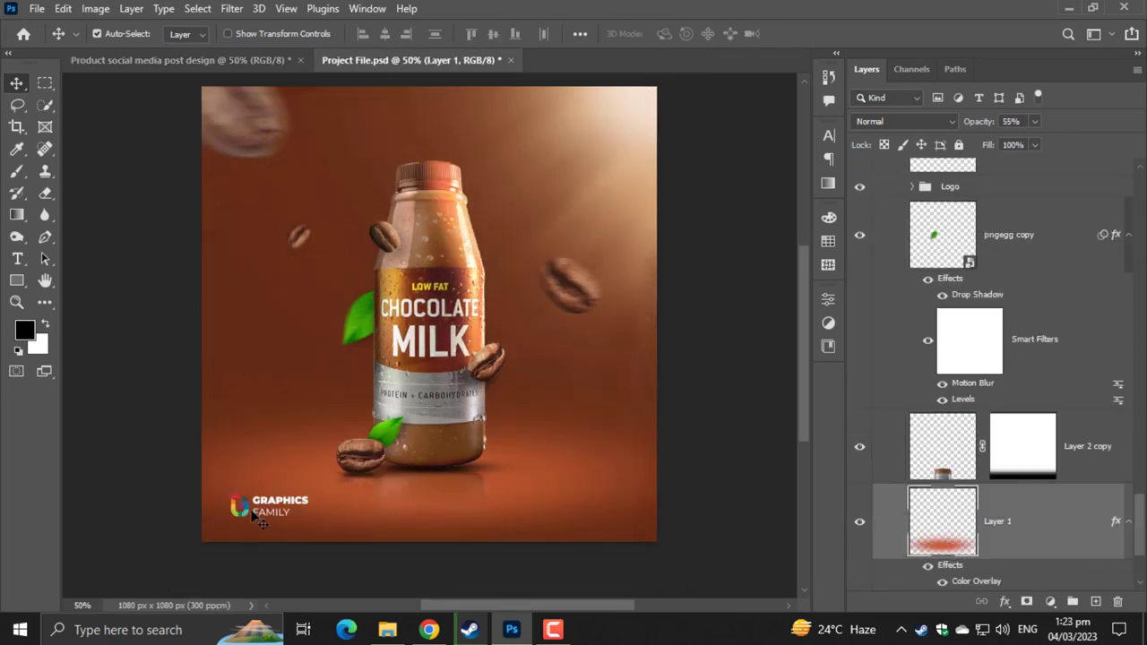
pyautogui.scroll(2, 991, 297)
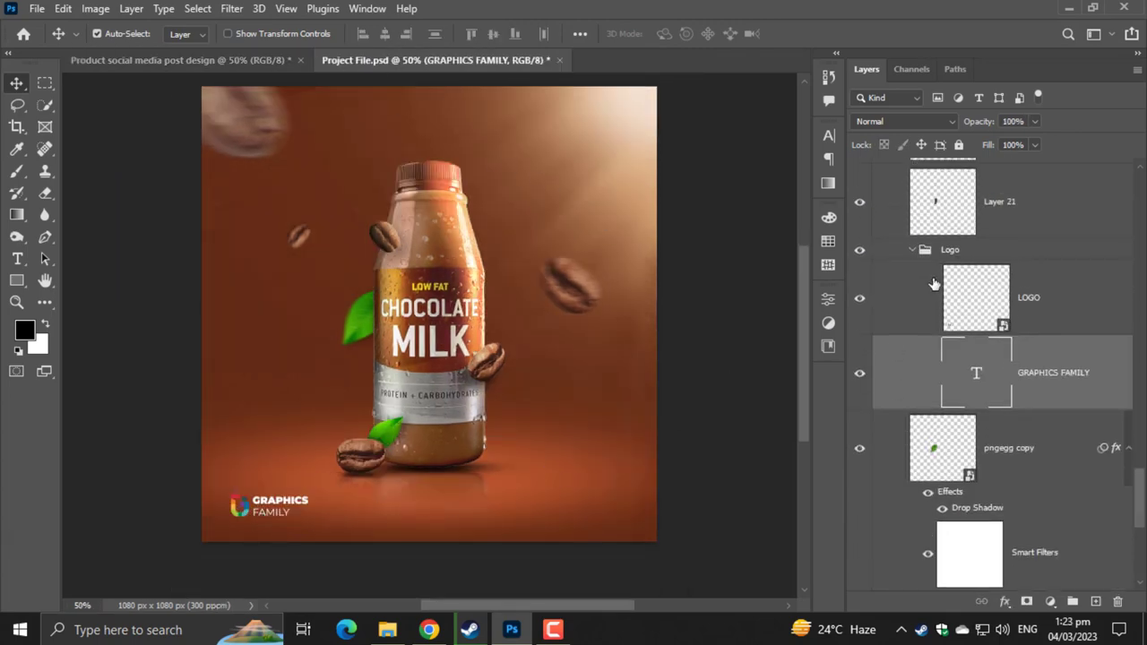
pyautogui.click(908, 251)
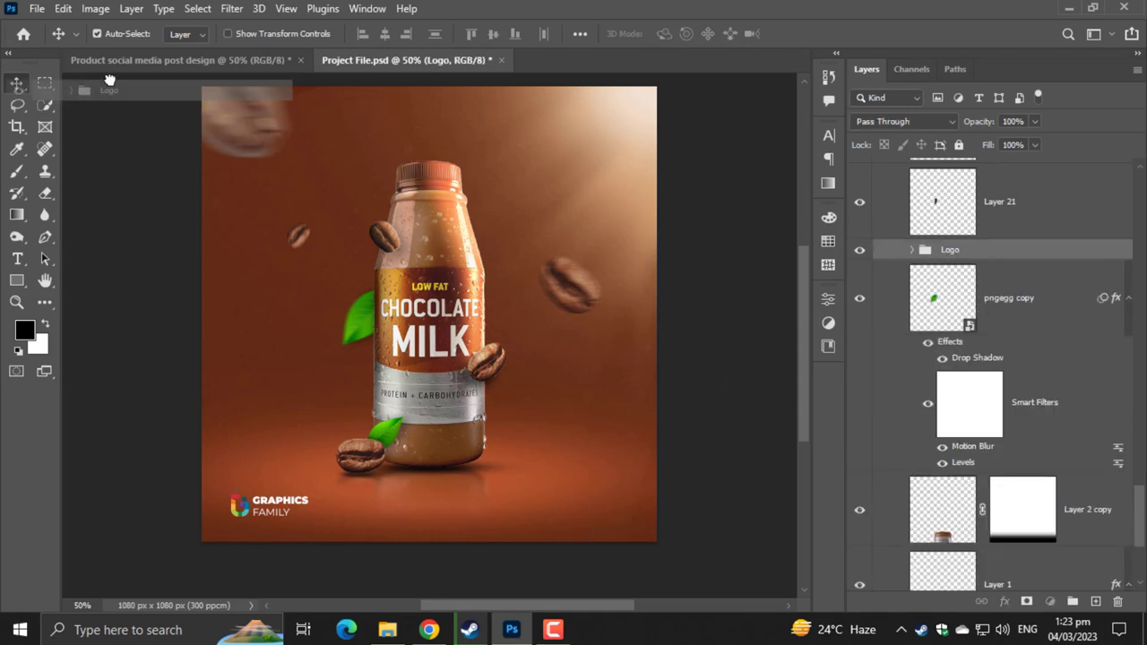
pyautogui.moveTo(121, 65); pyautogui.dragTo(277, 455)
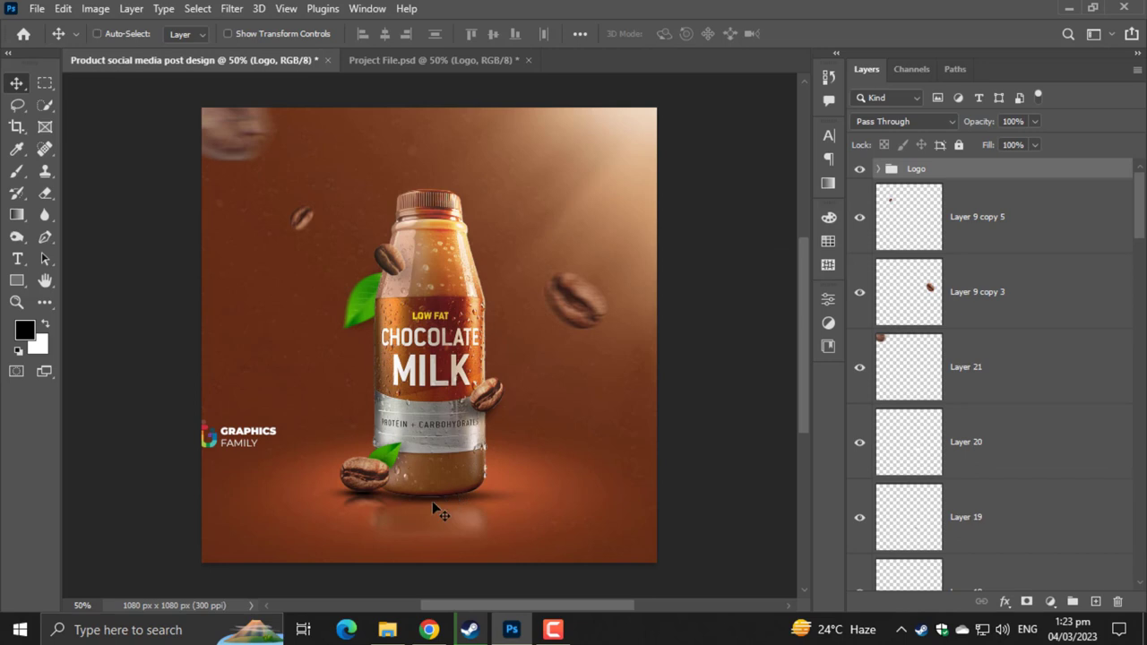
# - Position the logo in the design's bottom-left corner
pyautogui.hotkey('ctrl', 't')
pyautogui.moveTo(262, 449); pyautogui.dragTo(287, 535)
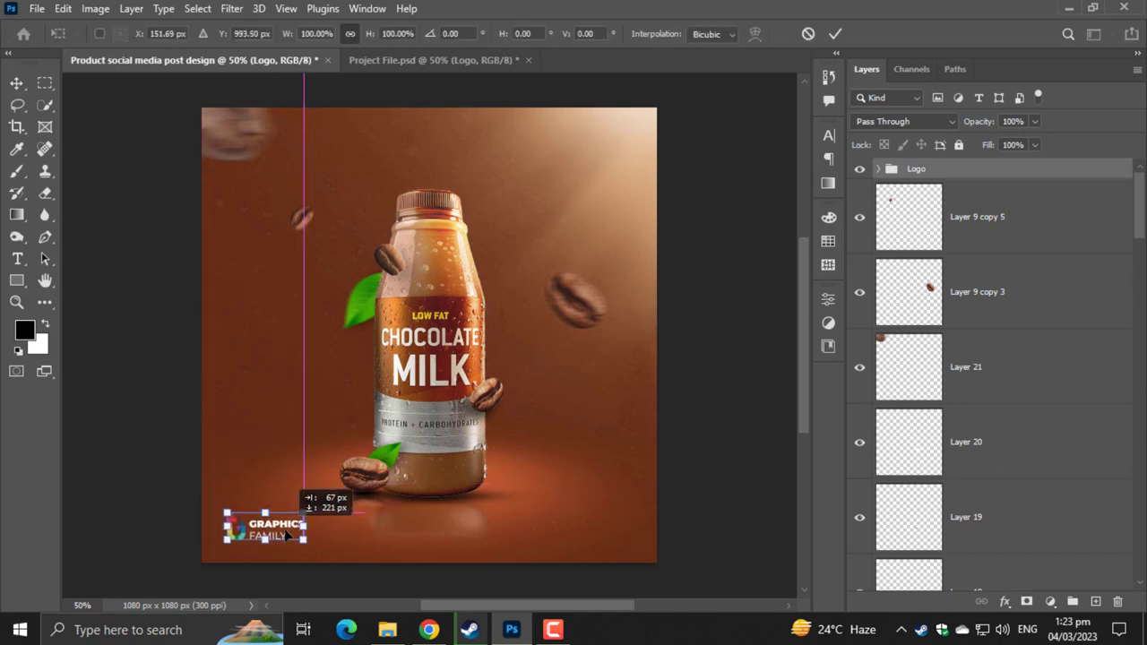
pyautogui.press('Return')
pyautogui.scroll(1, 282, 498)
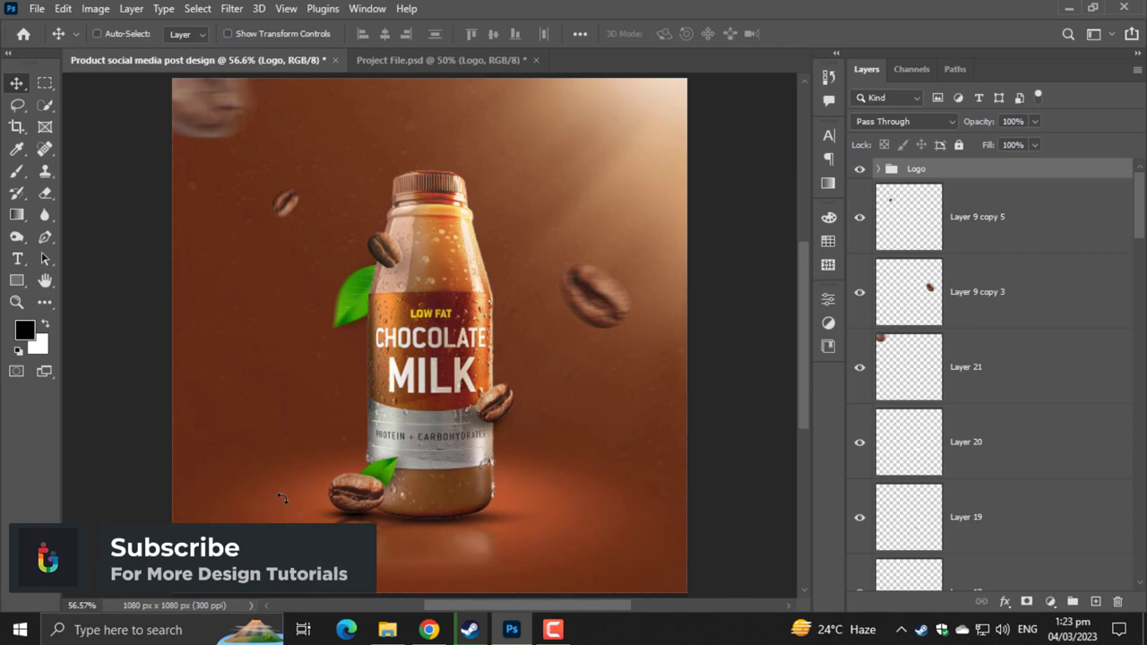
pyautogui.scroll(-2, 282, 499)
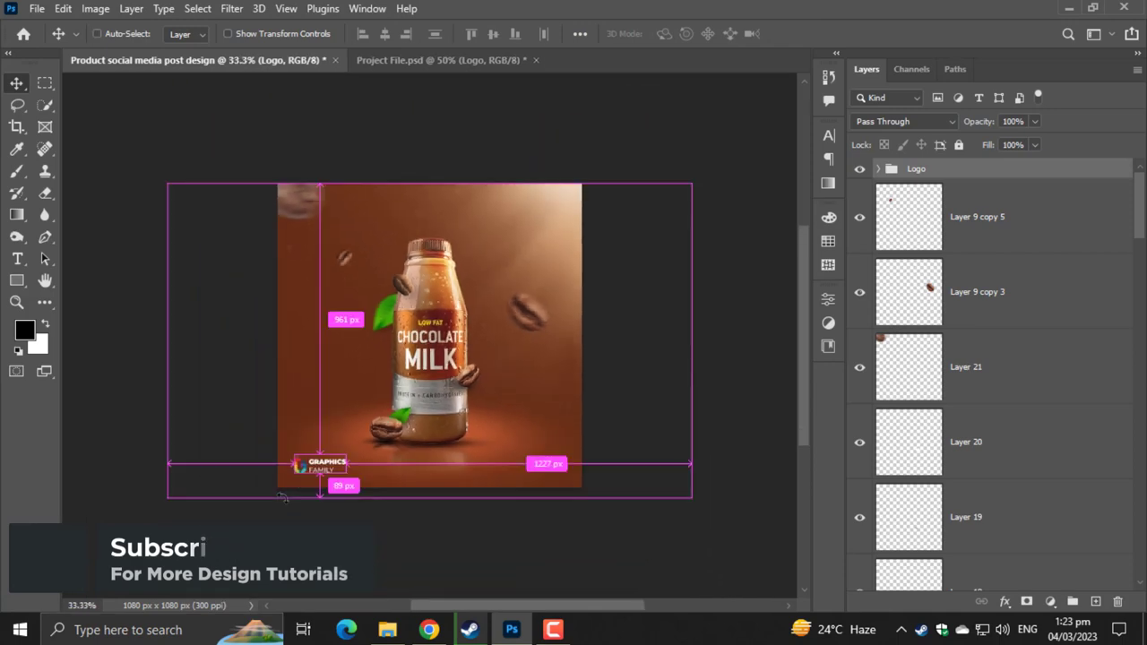